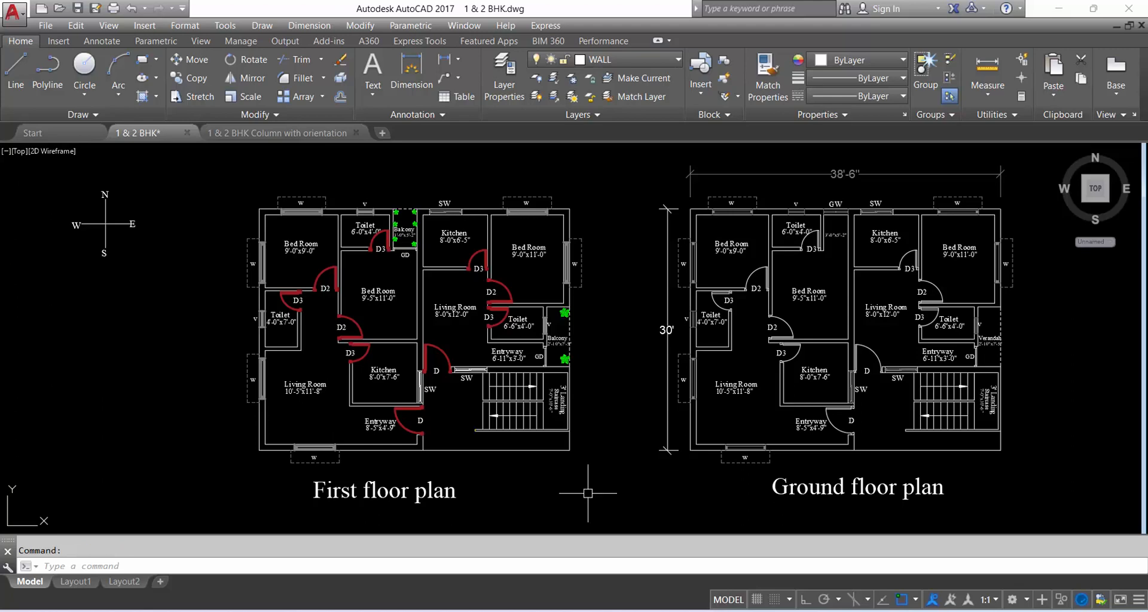
# Switch to the 1 & 2 BHK Column with orientation drawing and draw a rectangle 9" long and 12" wide between the two floor plans
pyautogui.click(277, 133)
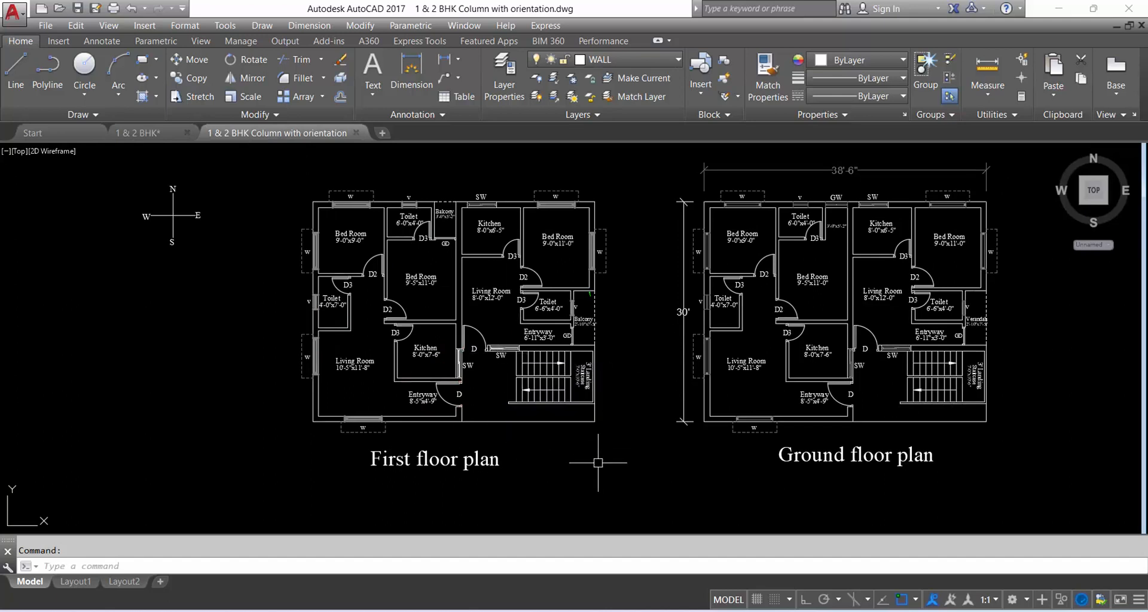
pyautogui.write('REC')
pyautogui.press('Return')
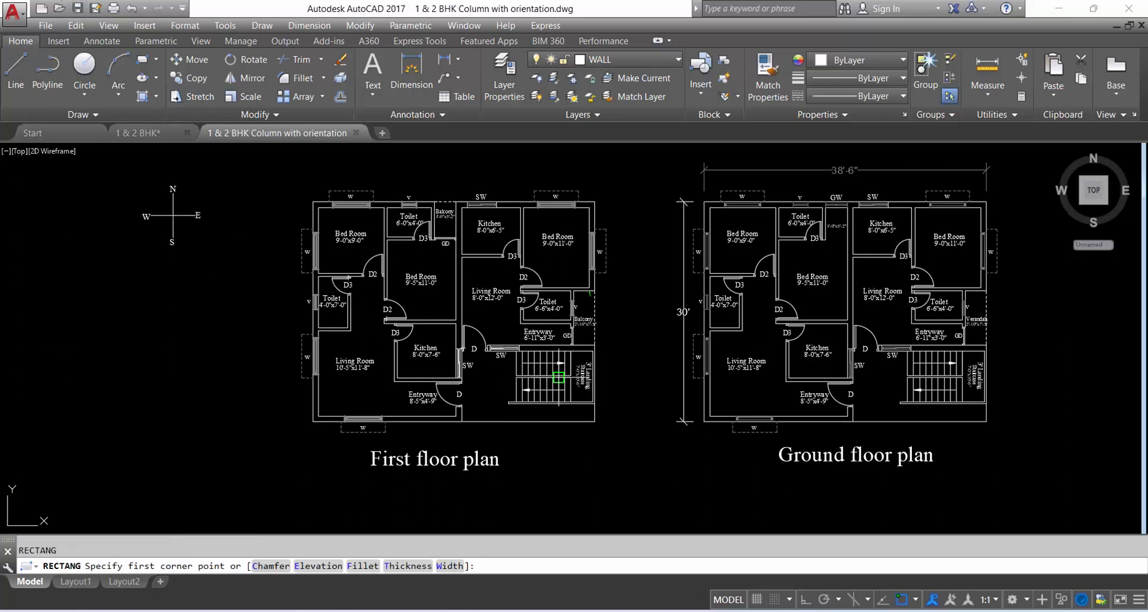
pyautogui.click(617, 291)
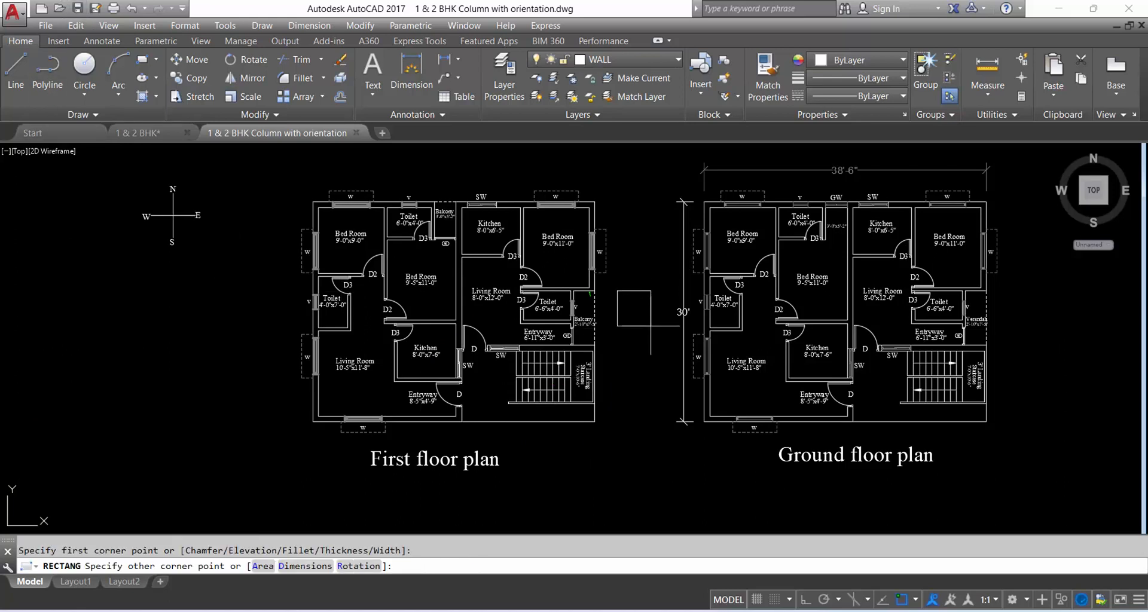
pyautogui.rightClick(647, 323)
pyautogui.click(695, 400)
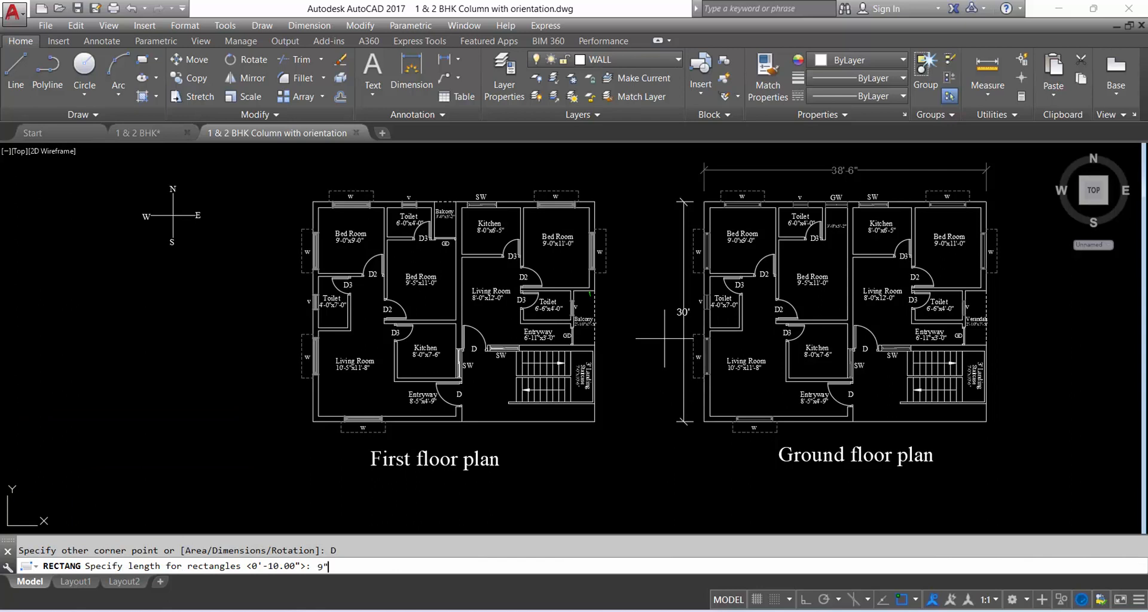
pyautogui.press('Return')
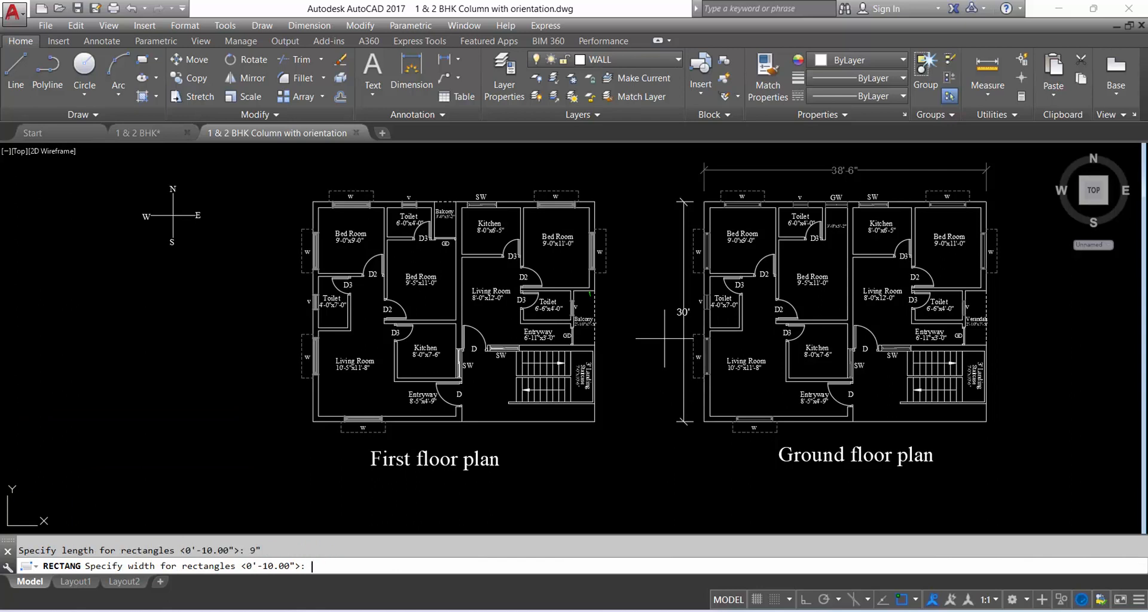
pyautogui.write('12')
pyautogui.press('Return')
pyautogui.click(641, 321)
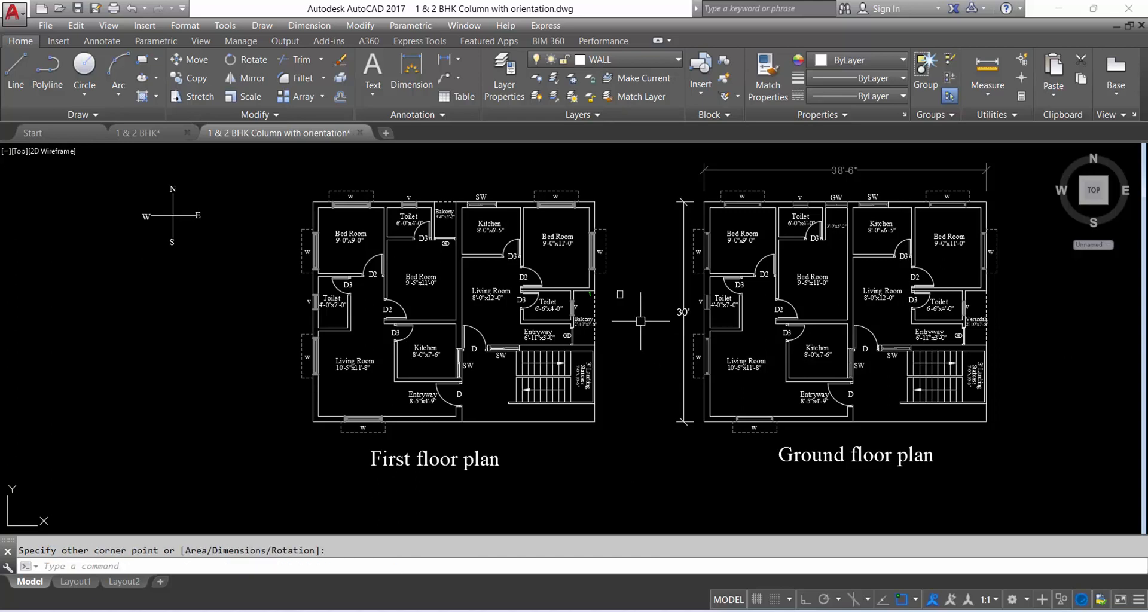
# Add linear dimensions to the width and height of the small column rectangle
pyautogui.scroll(2, 625, 282)
pyautogui.scroll(2, 618, 301)
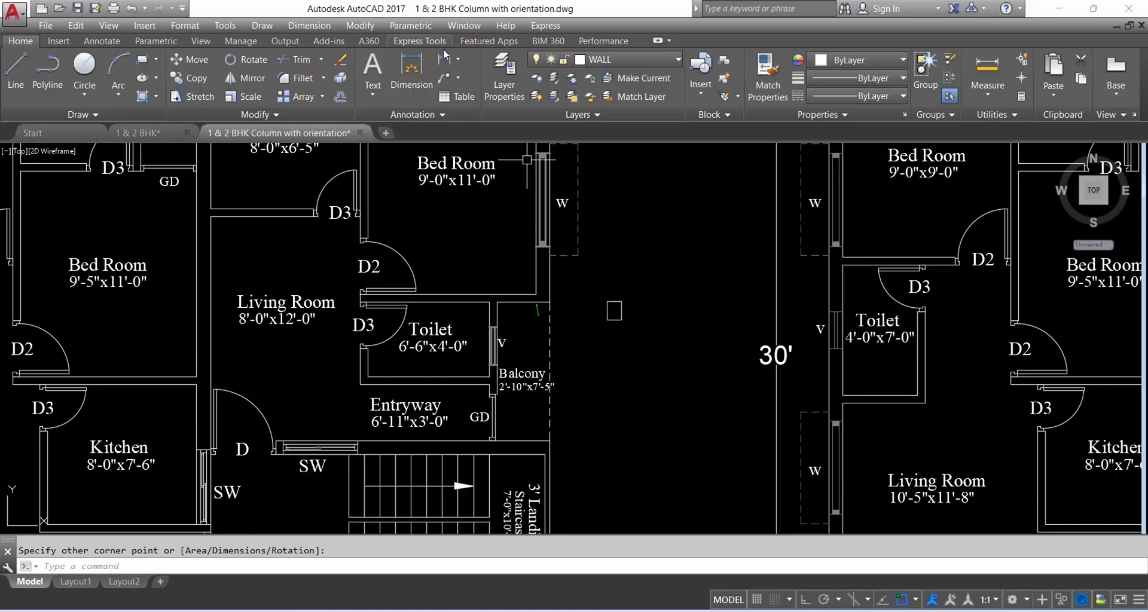
pyautogui.click(444, 59)
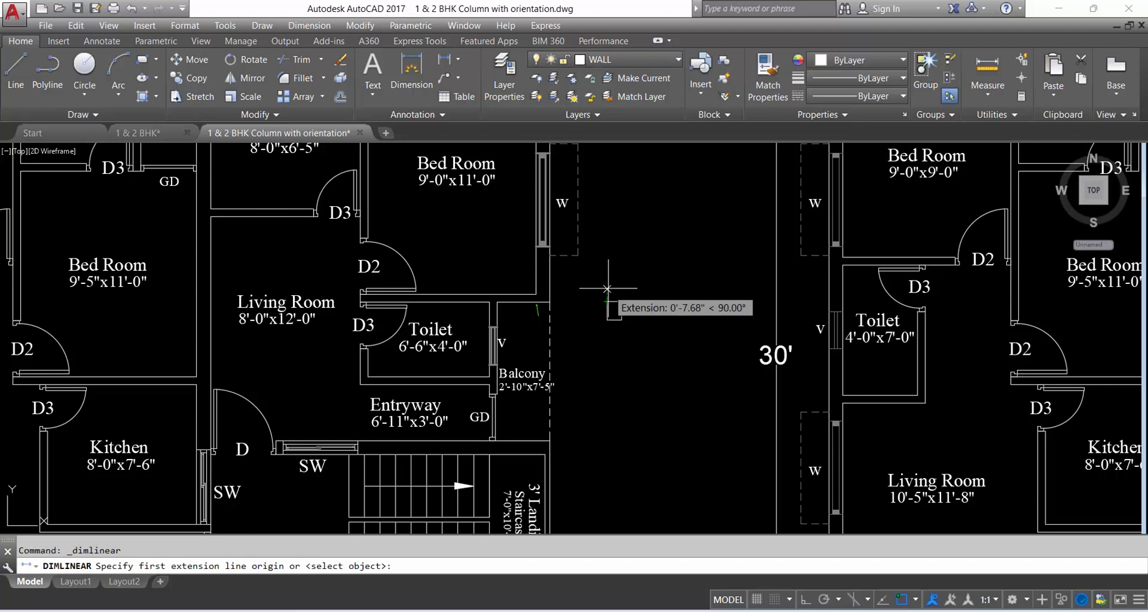
pyautogui.press('Return')
pyautogui.click(615, 302)
pyautogui.click(619, 272)
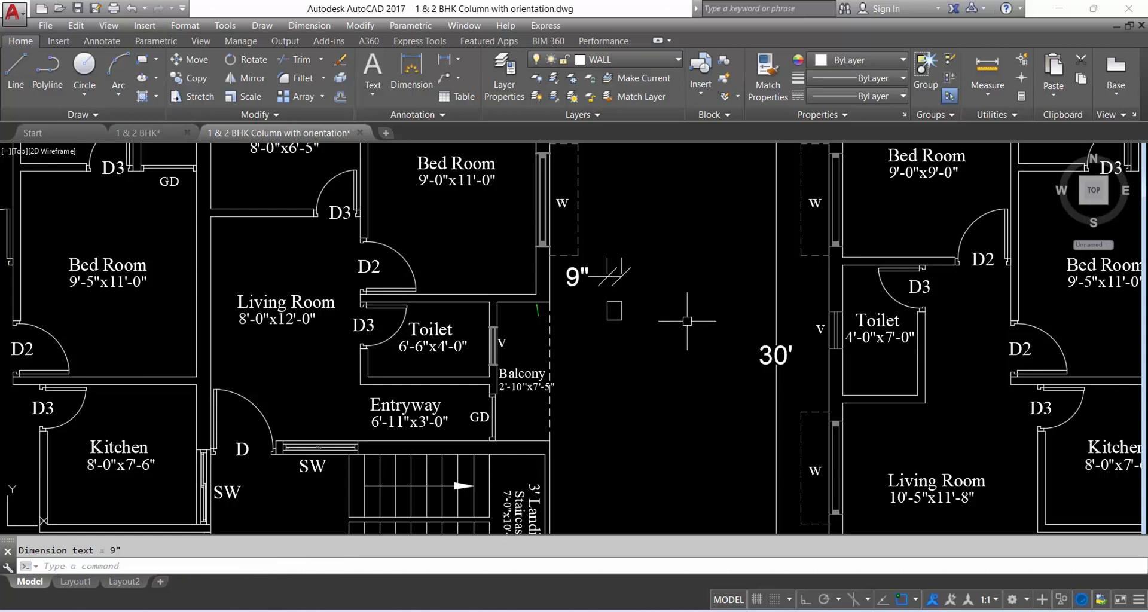
pyautogui.press('Return')
pyautogui.press('Return')
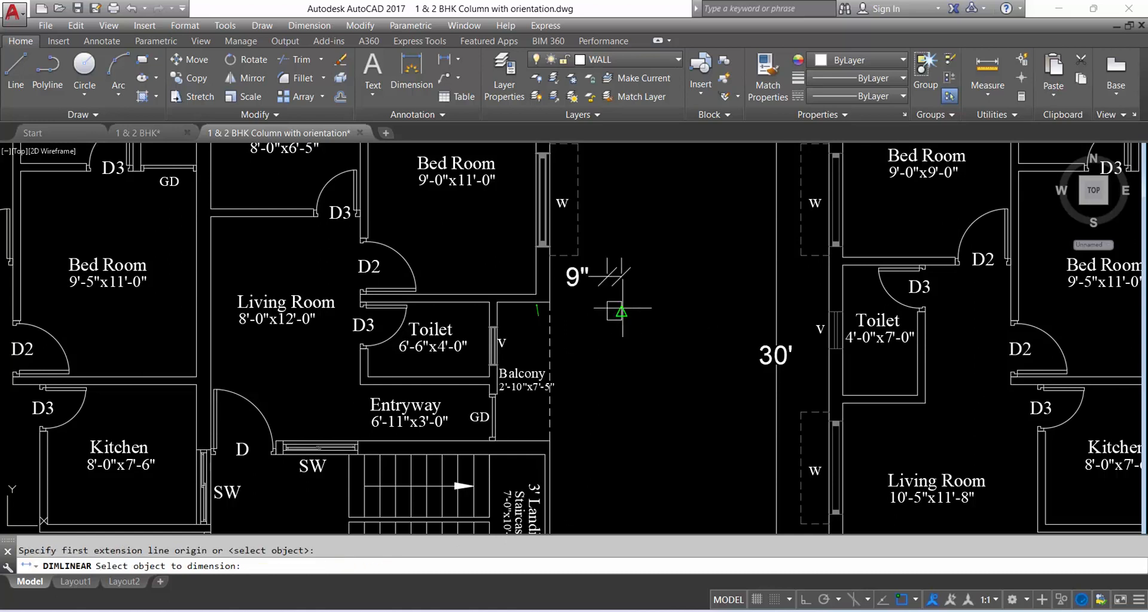
pyautogui.click(622, 310)
pyautogui.click(656, 312)
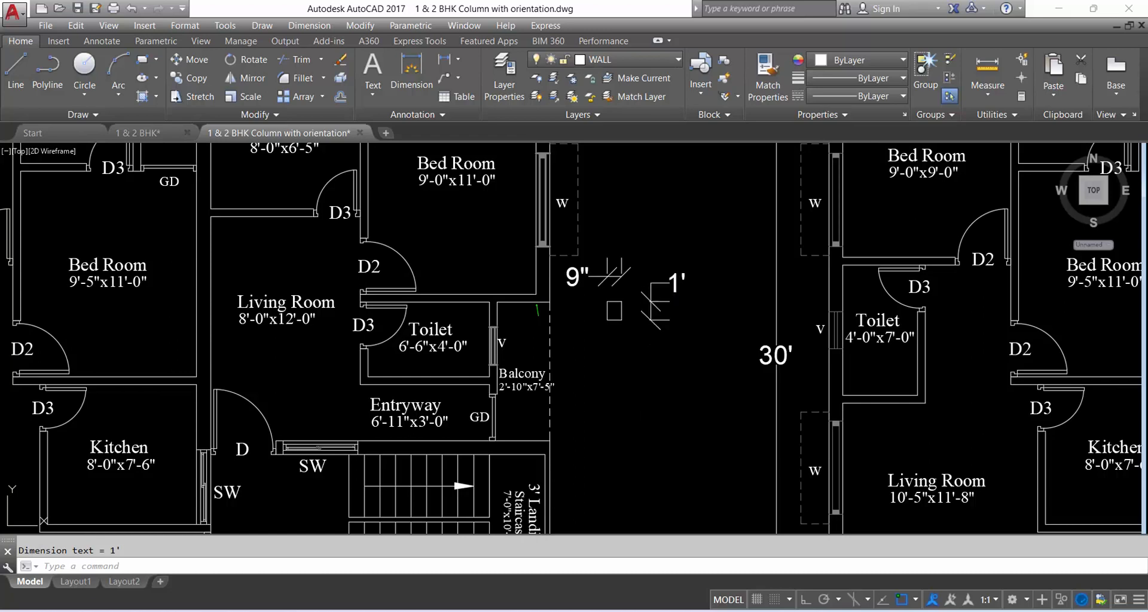
# Delete both dimensions from the small column rectangle
pyautogui.click(665, 302)
pyautogui.click(607, 259)
pyautogui.press('Delete')
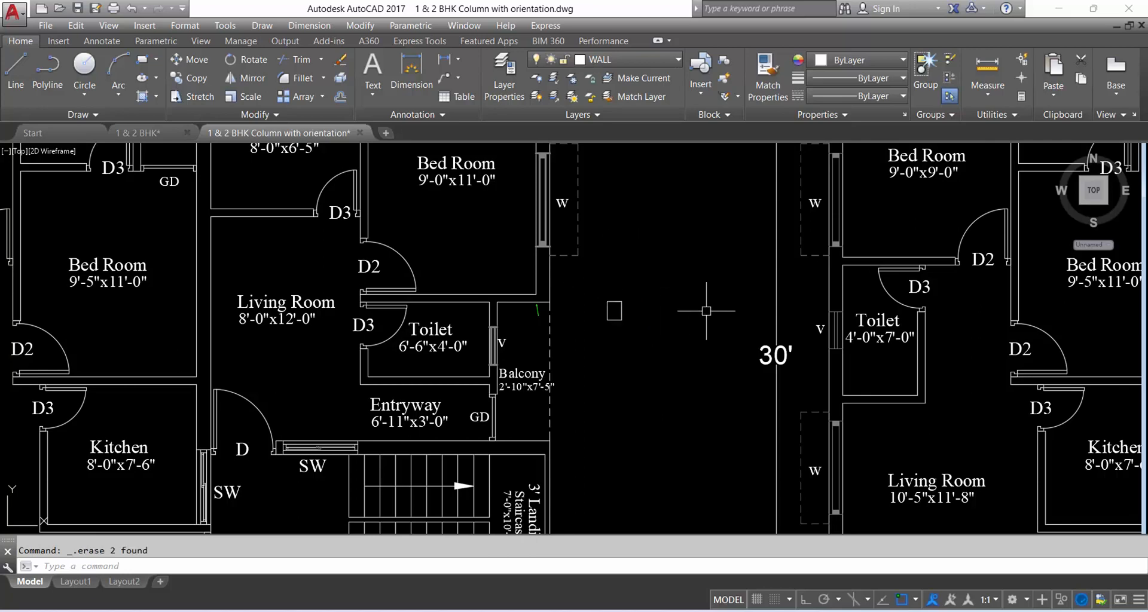
# Make COLUMN the current layer and assign the small column rectangle to it
pyautogui.scroll(-2, 777, 377)
pyautogui.scroll(2, 676, 337)
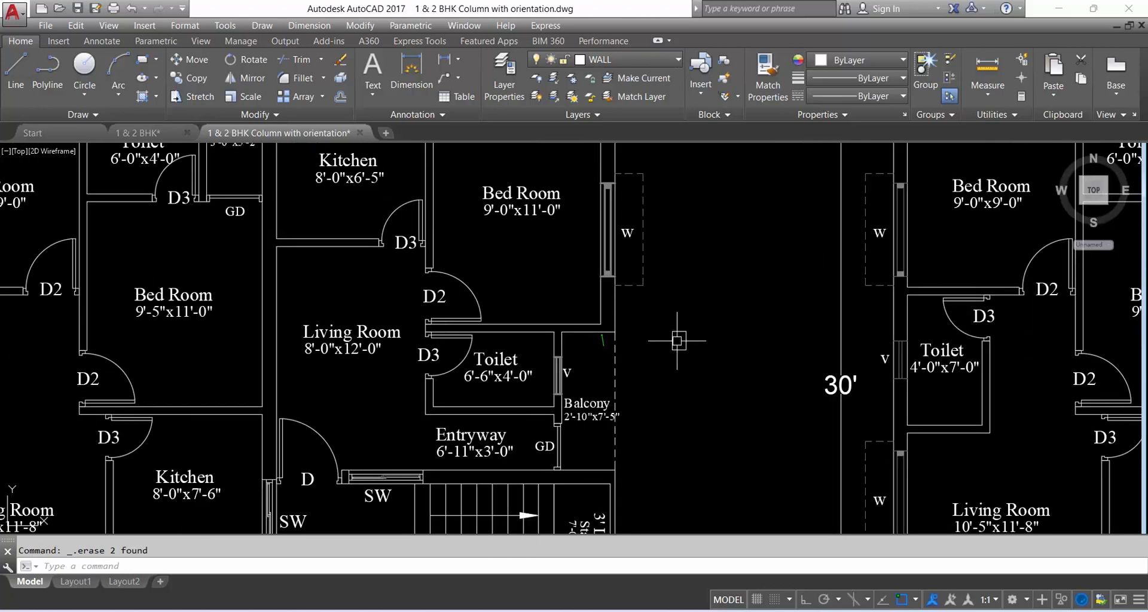
pyautogui.click(651, 61)
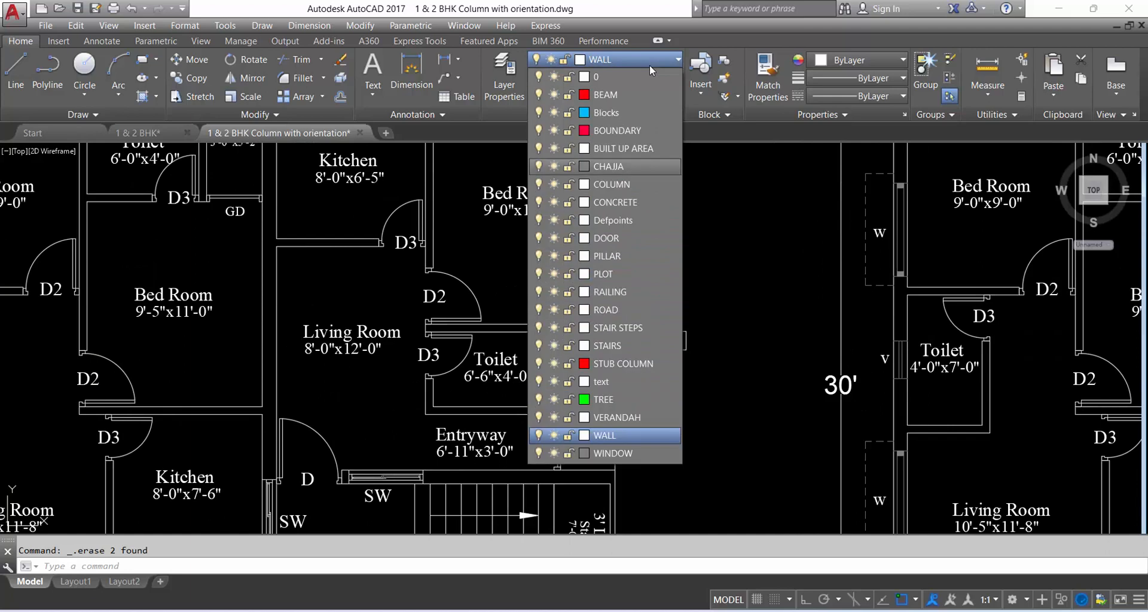
pyautogui.click(613, 185)
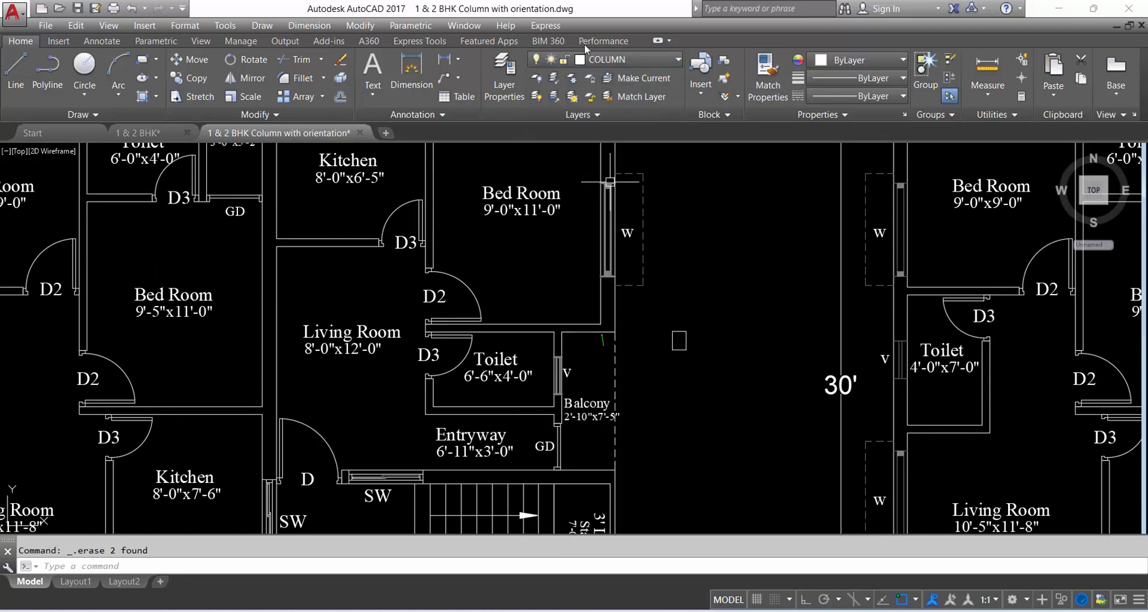
pyautogui.click(665, 315)
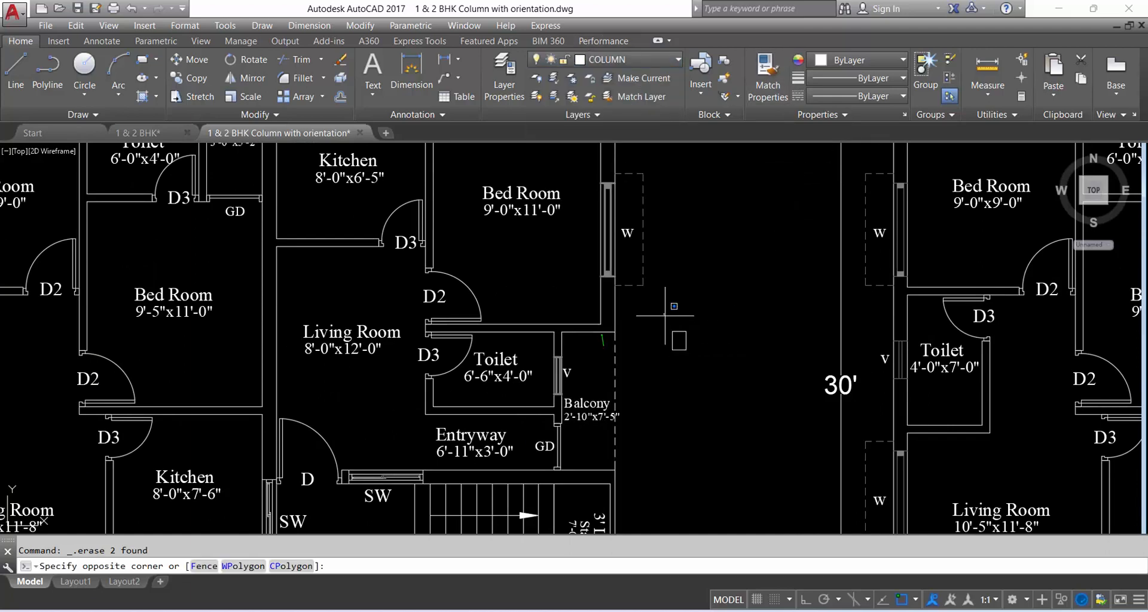
pyautogui.click(695, 363)
pyautogui.click(630, 59)
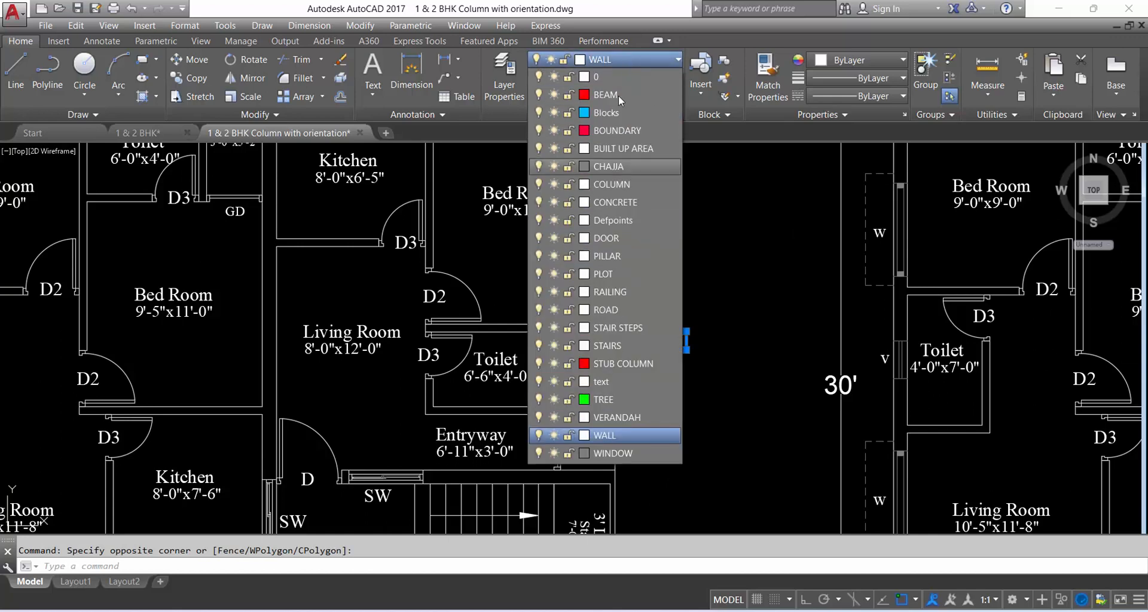
pyautogui.click(610, 186)
pyautogui.press('Escape')
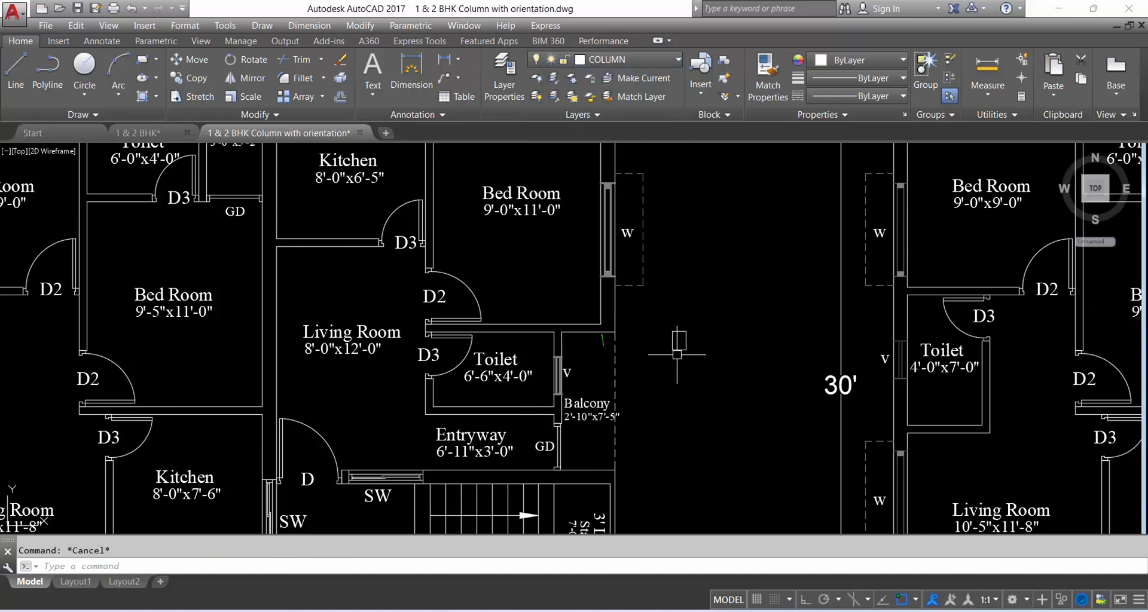
# Fill the column rectangle with a SOLID hatch
pyautogui.write('h')
pyautogui.press('Return')
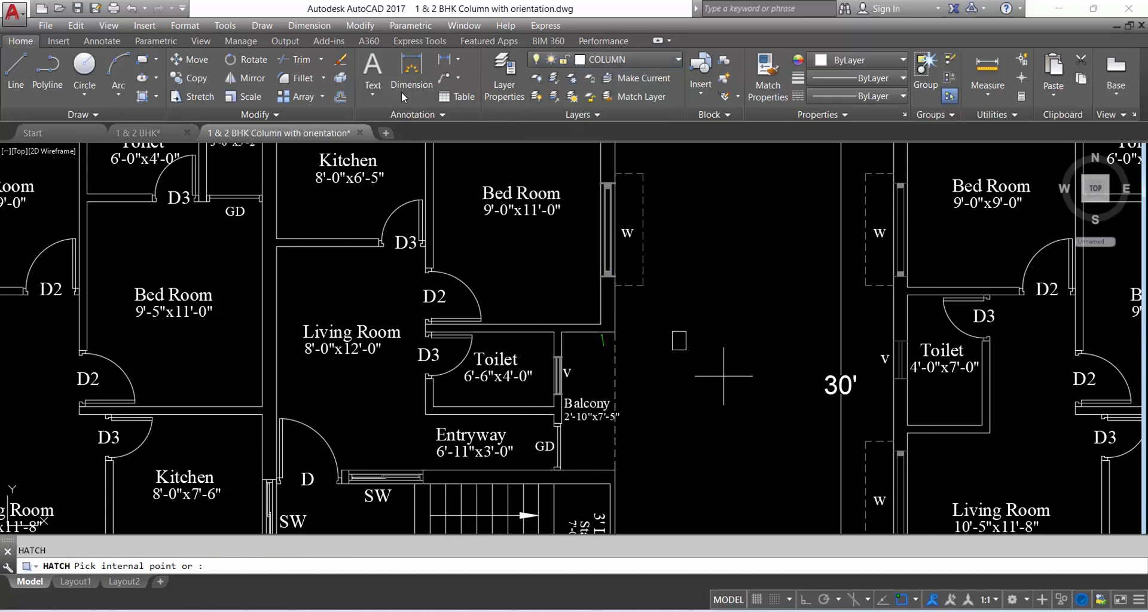
pyautogui.click(137, 75)
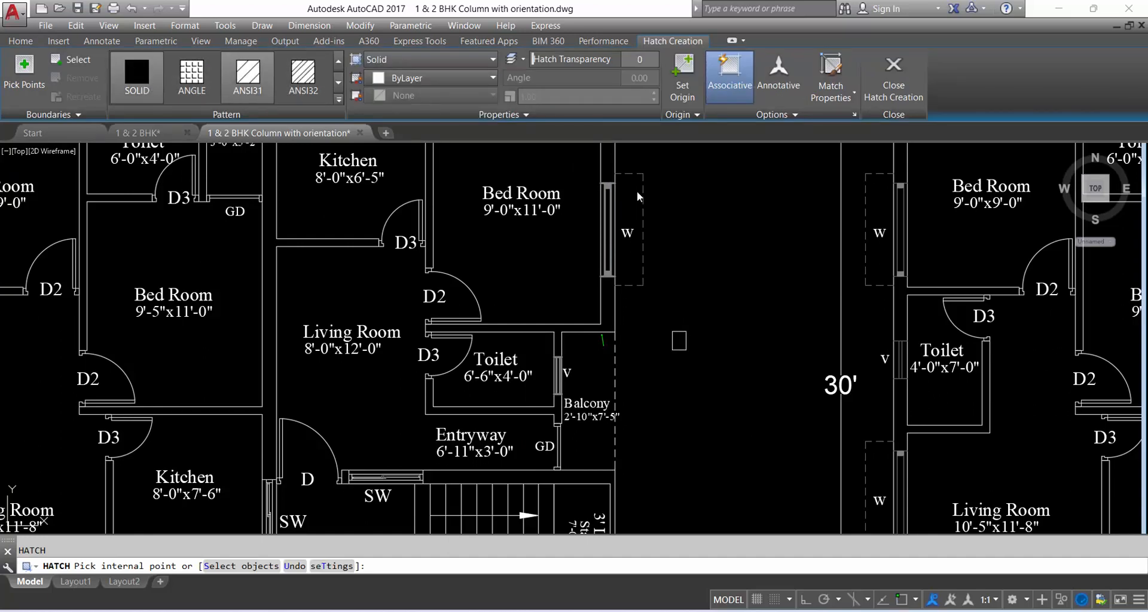
pyautogui.click(679, 340)
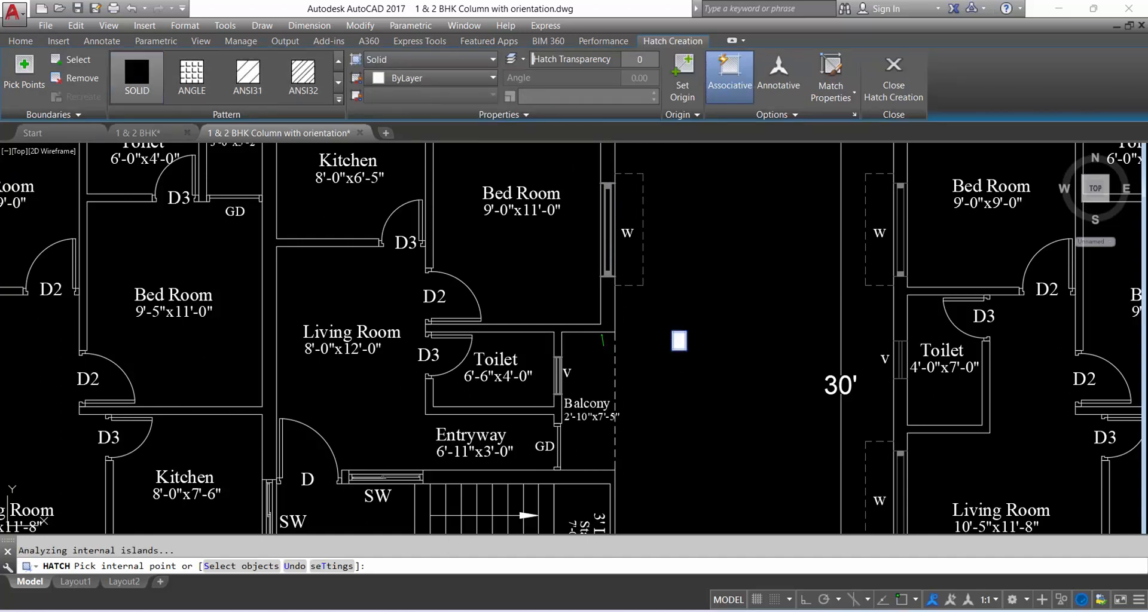
pyautogui.press('Return')
# Move the column rectangle with its hatch to just outside the northwest corner of the first floor plan
pyautogui.scroll(-2, 725, 393)
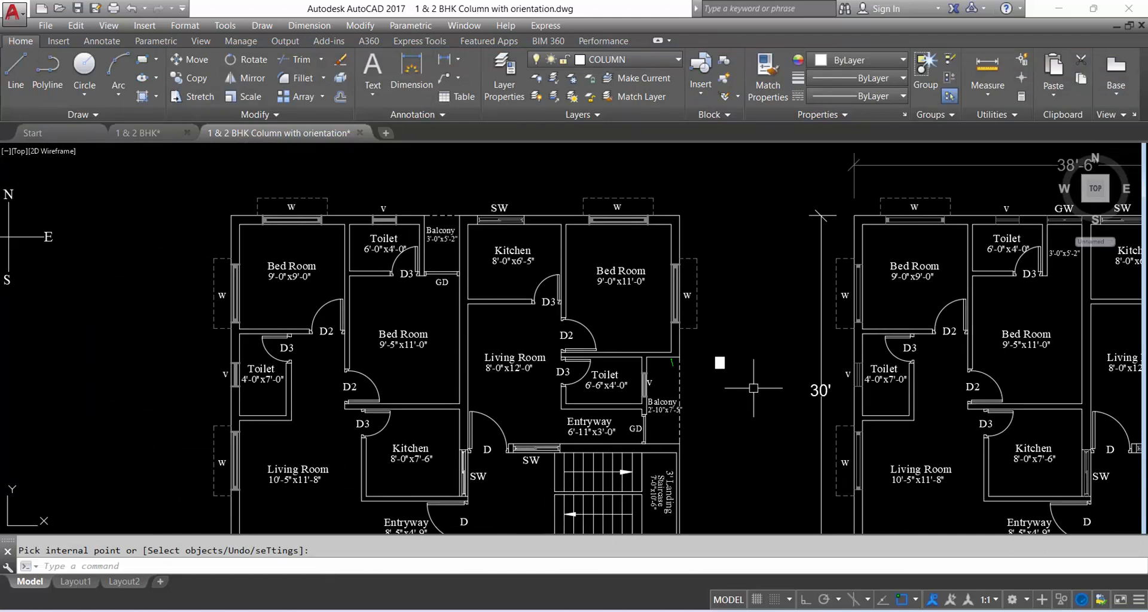
pyautogui.moveTo(735, 386); pyautogui.dragTo(823, 382, button='middle')
pyautogui.click(825, 383)
pyautogui.click(790, 339)
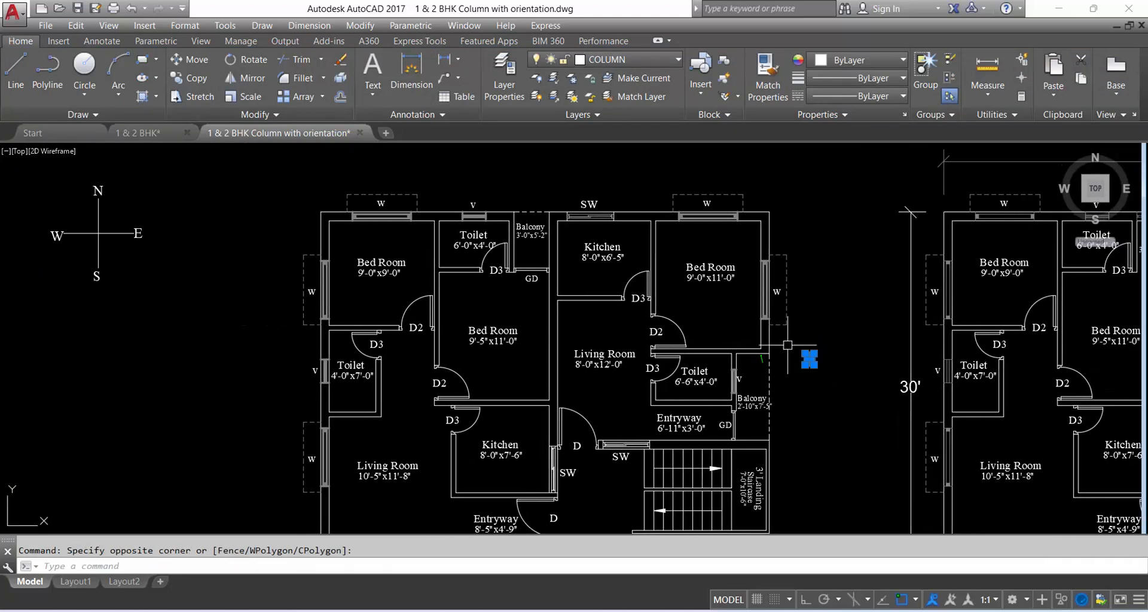
pyautogui.write('m')
pyautogui.press('Return')
pyautogui.click(809, 358)
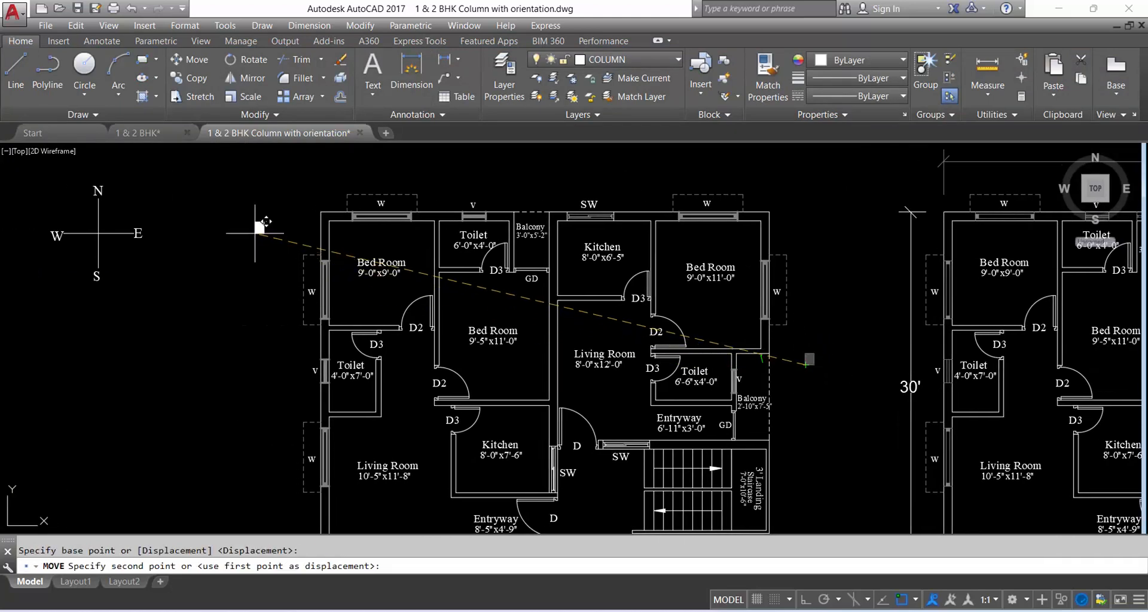
pyautogui.scroll(4, 282, 232)
pyautogui.click(286, 230)
pyautogui.scroll(-5, 399, 228)
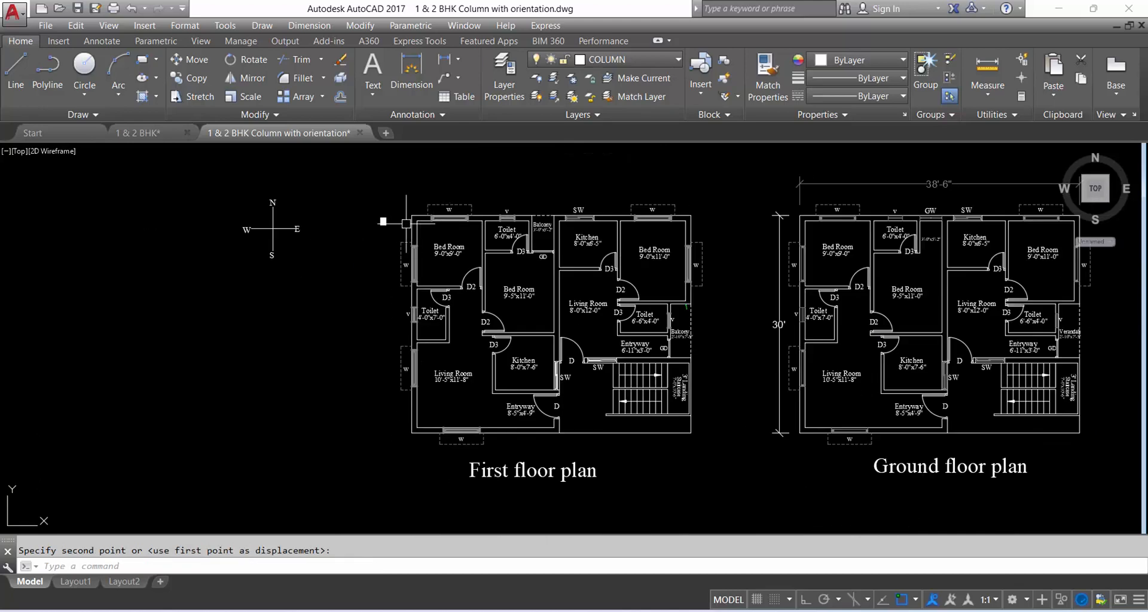
# Add a linear dimension for the first floor plan's overall width, placed above its north wall
pyautogui.scroll(2, 406, 223)
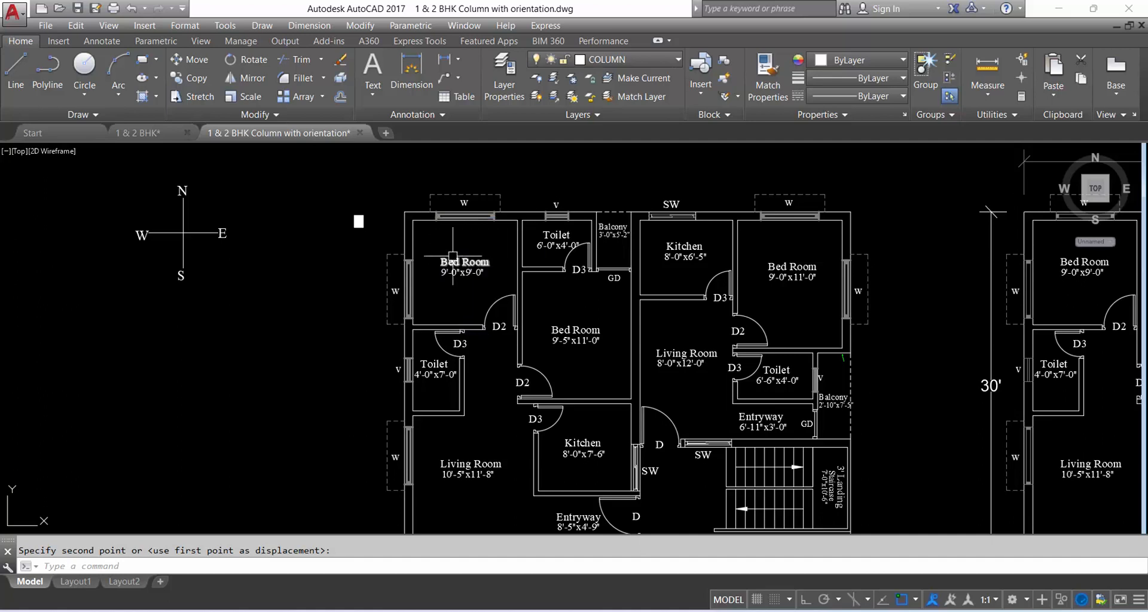
pyautogui.press('space')
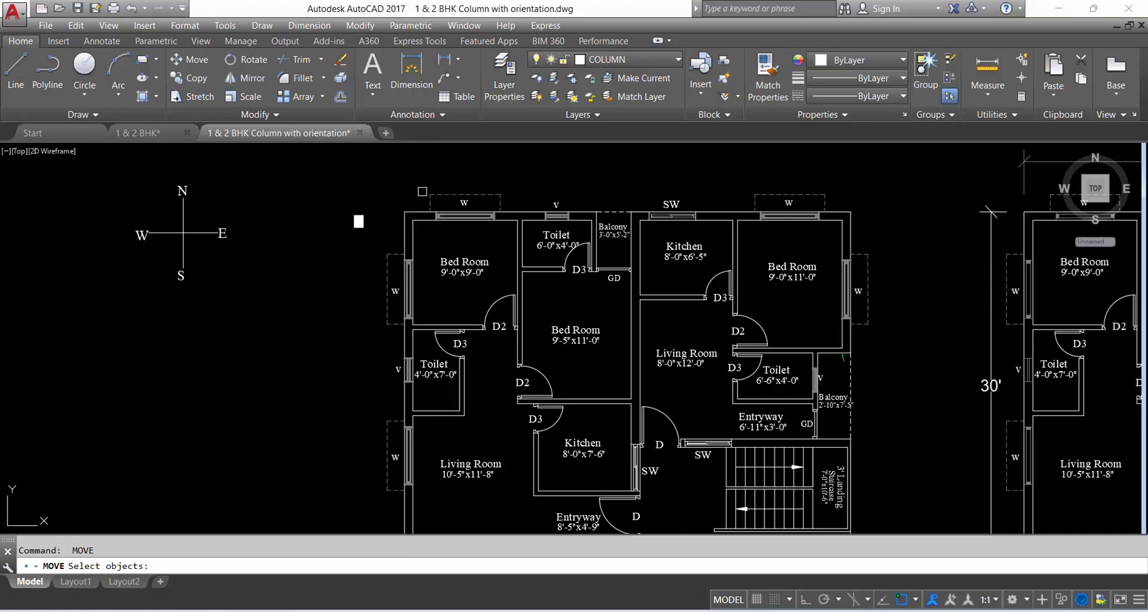
pyautogui.click(443, 60)
pyautogui.click(405, 212)
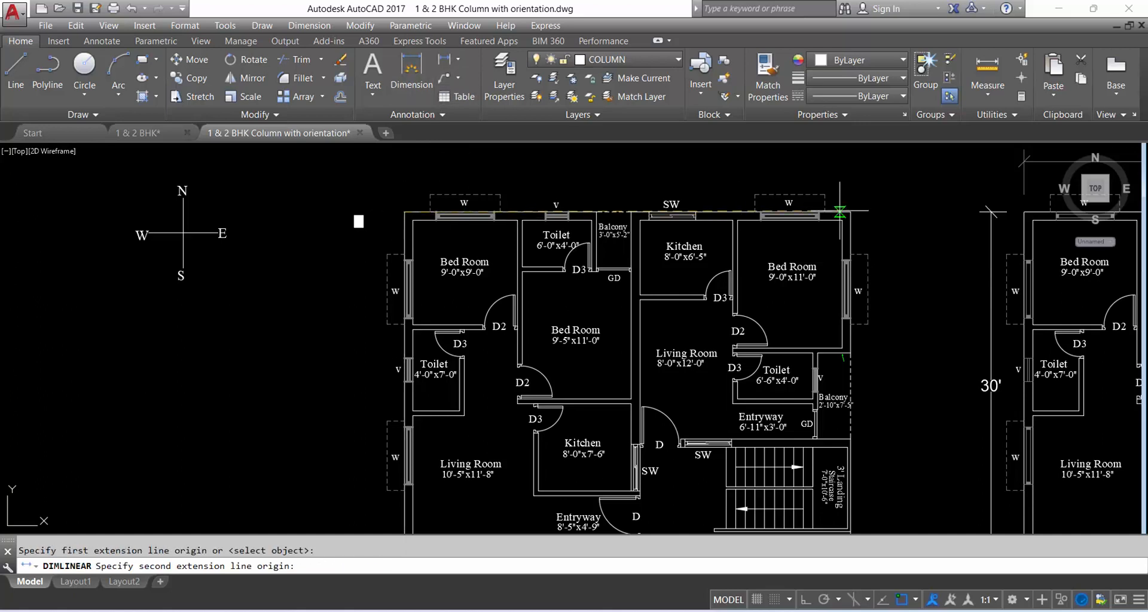
pyautogui.click(851, 213)
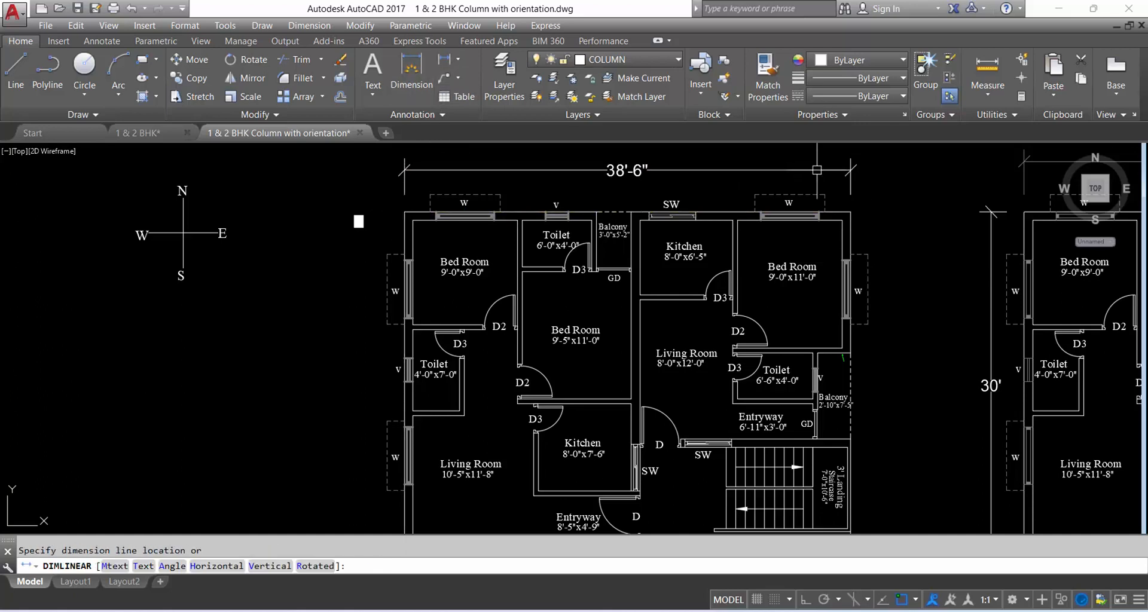
pyautogui.click(817, 170)
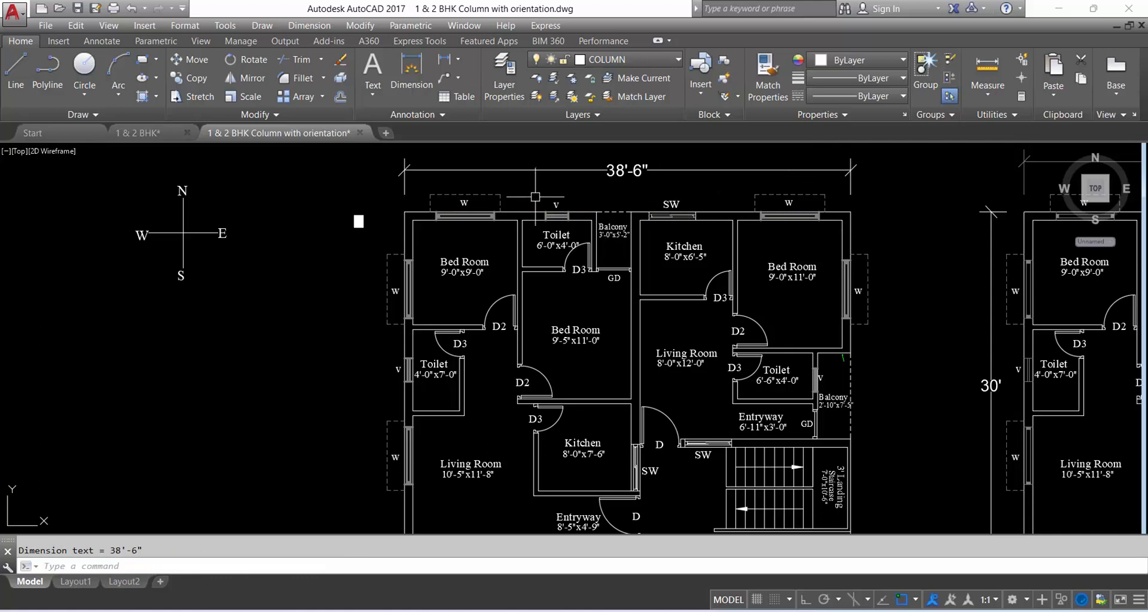
# Add a linear dimension for the first floor plan's overall north-south length, placed west of the plan
pyautogui.press('Return')
pyautogui.click(405, 172)
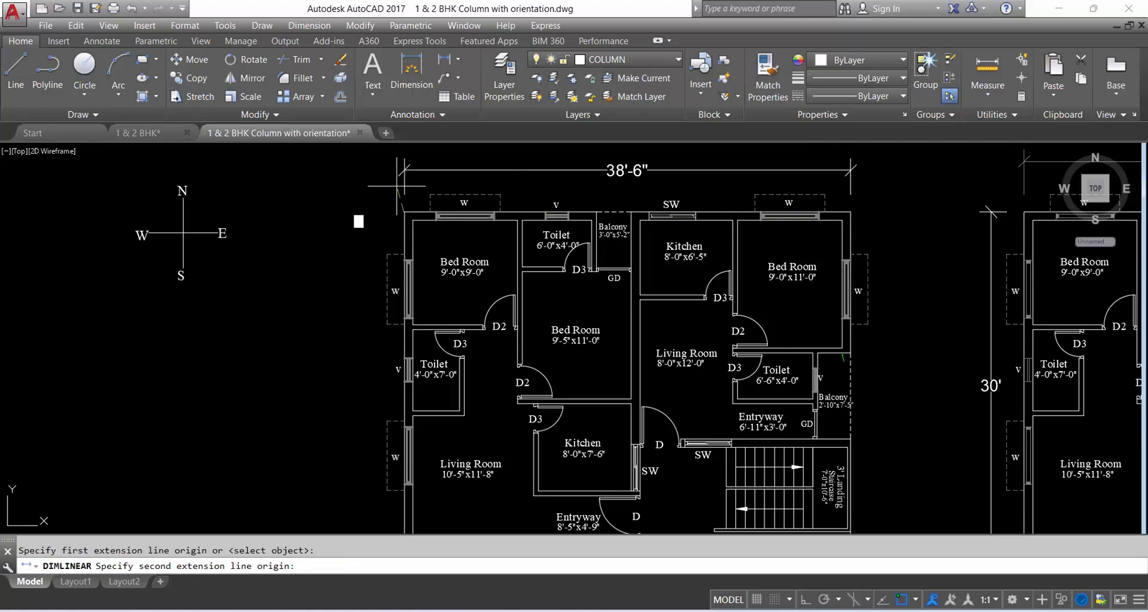
pyautogui.scroll(-2, 398, 183)
pyautogui.click(401, 421)
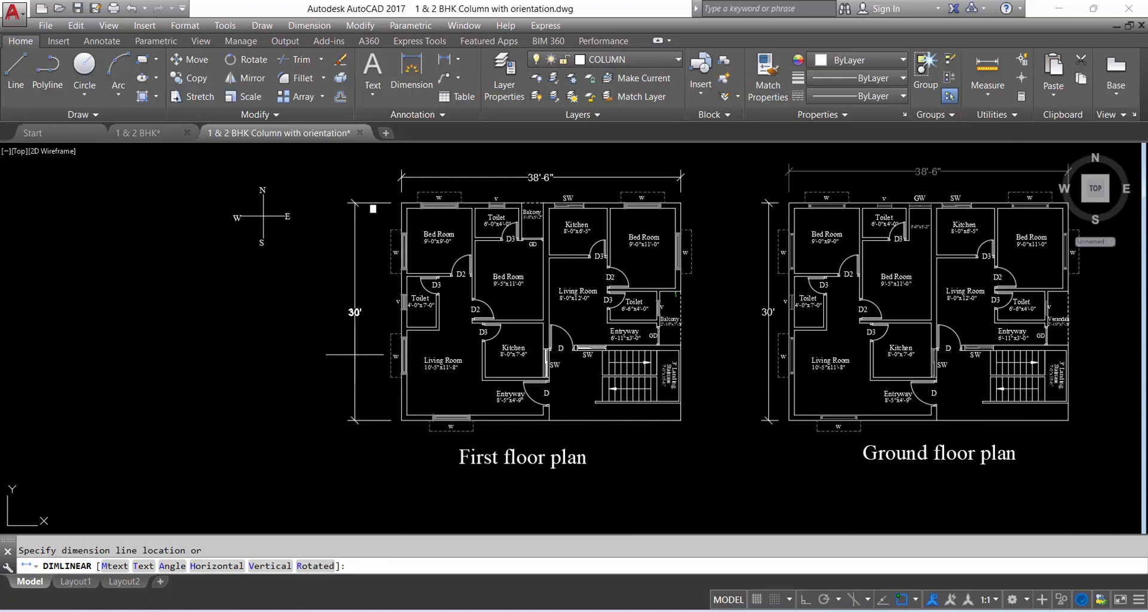
pyautogui.click(358, 352)
# Add a linear dimension from the first floor plan's northwest corner to the kitchen's west wall, placed above the north wall
pyautogui.scroll(2, 529, 173)
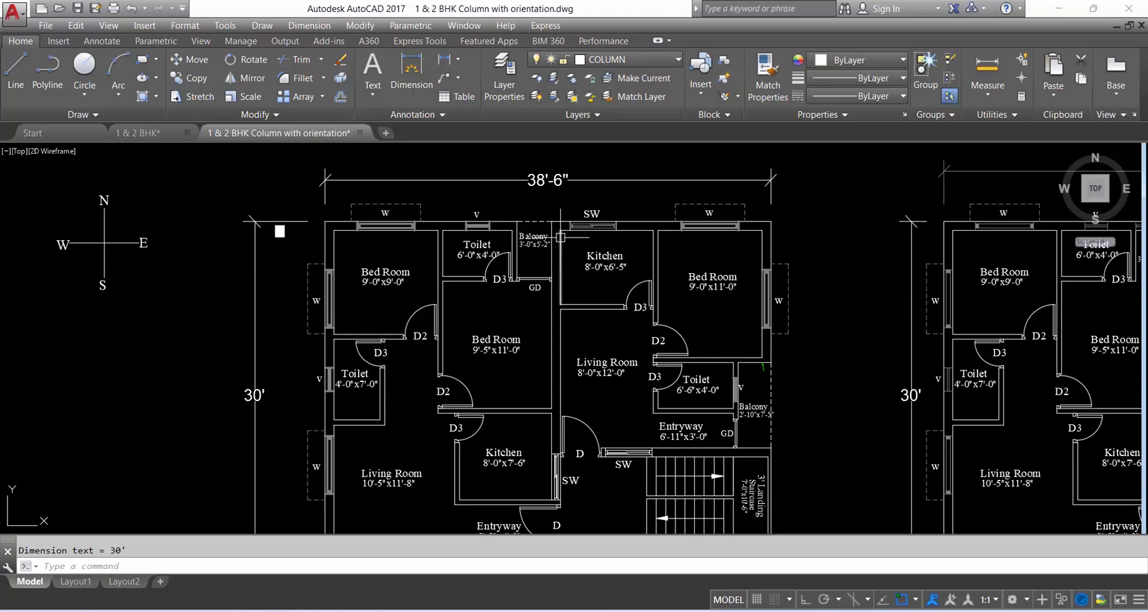
pyautogui.press('Return')
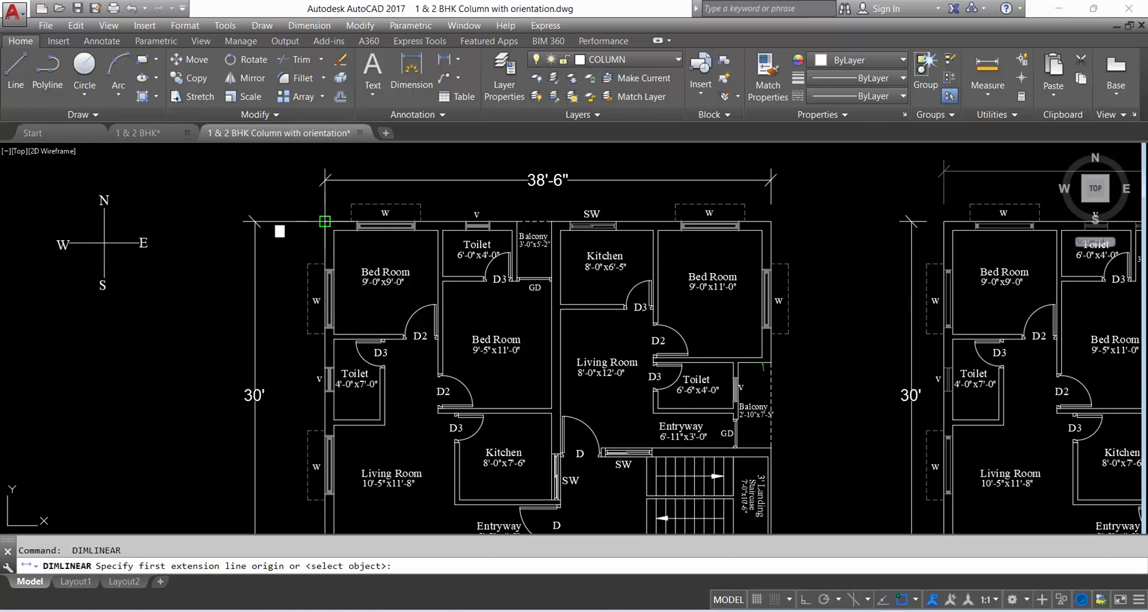
pyautogui.click(324, 222)
pyautogui.click(560, 222)
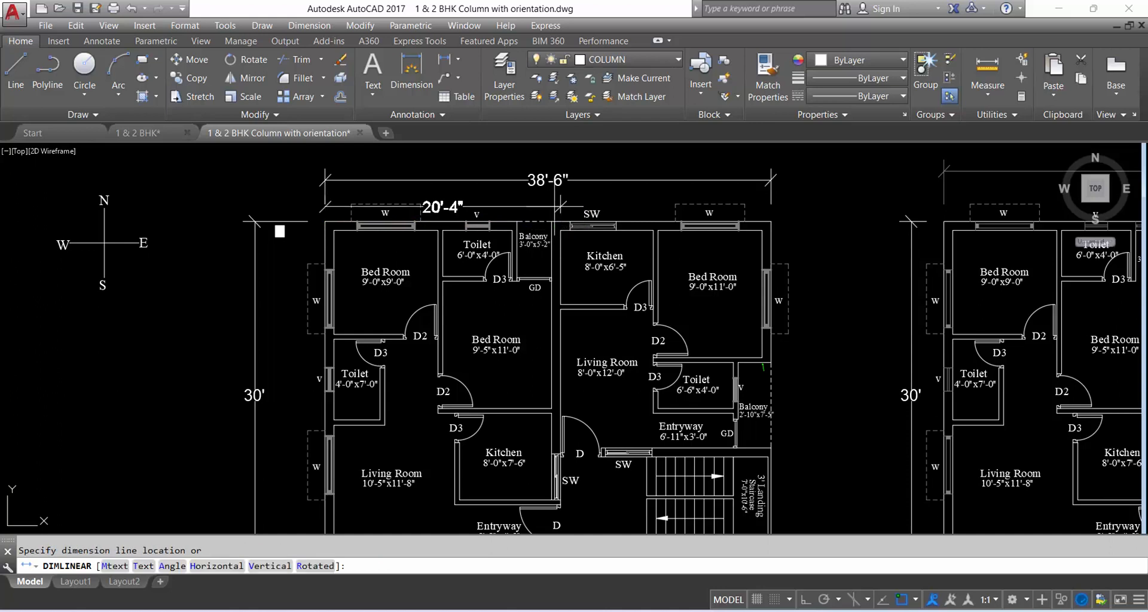
pyautogui.click(559, 202)
pyautogui.press('Return')
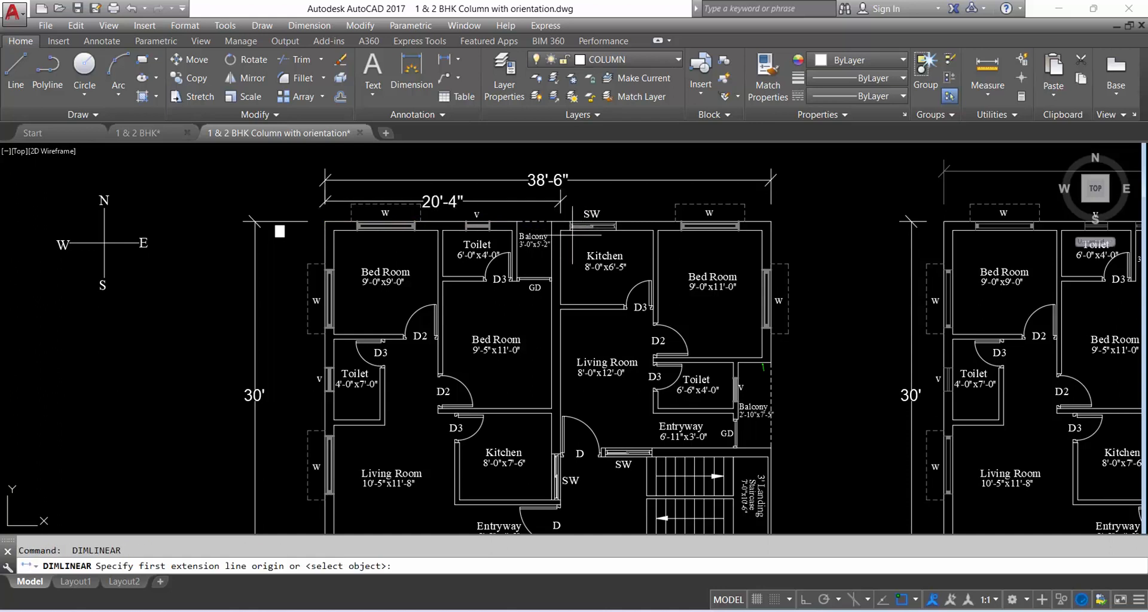
pyautogui.click(560, 222)
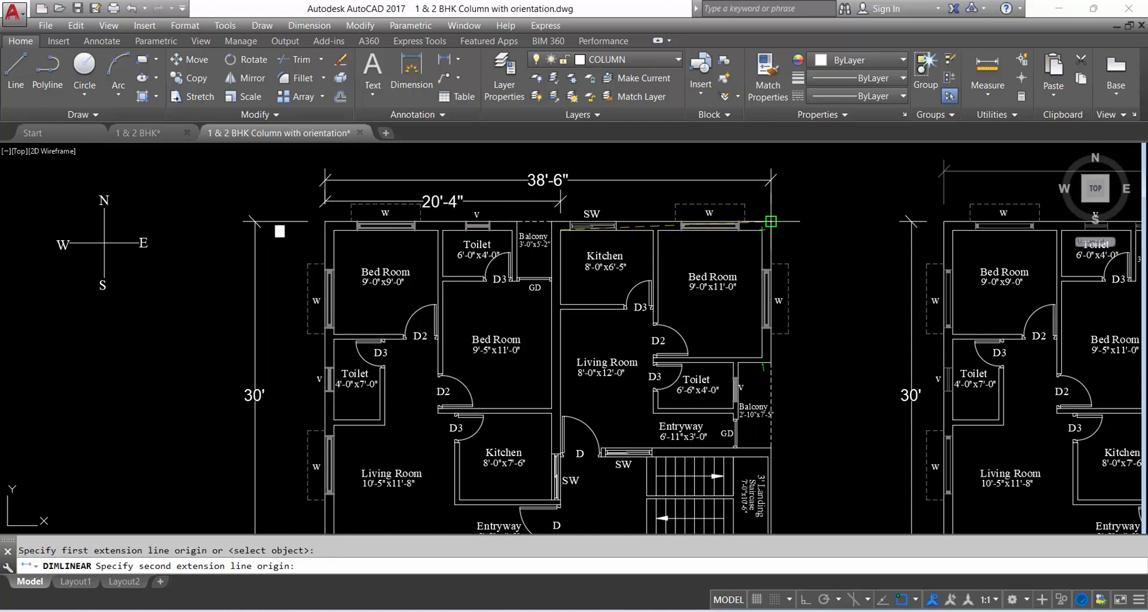
pyautogui.click(771, 221)
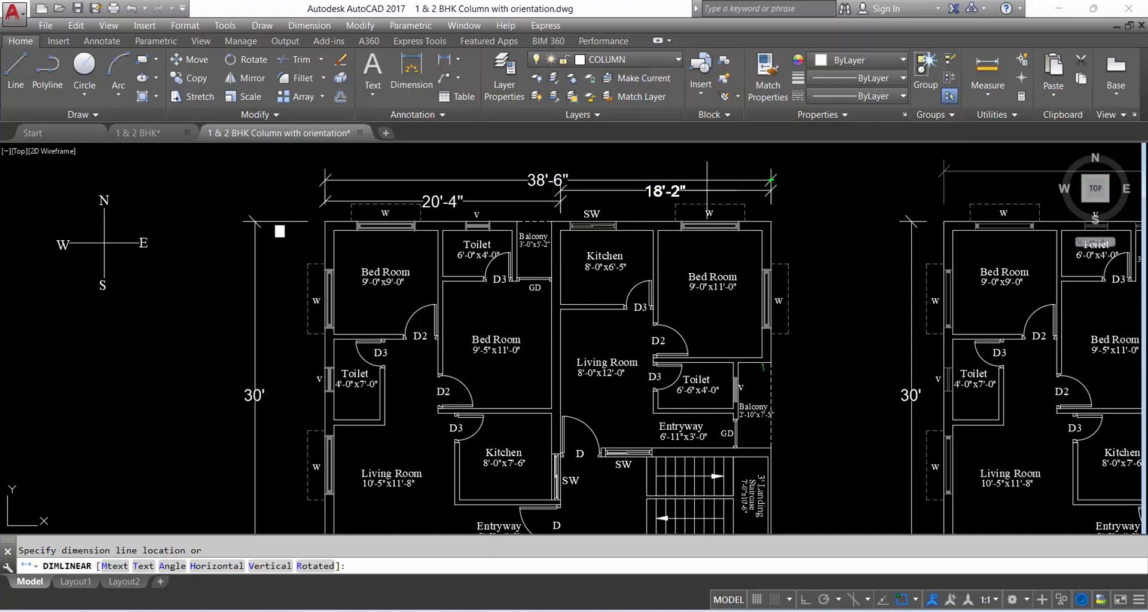
pyautogui.press('Escape')
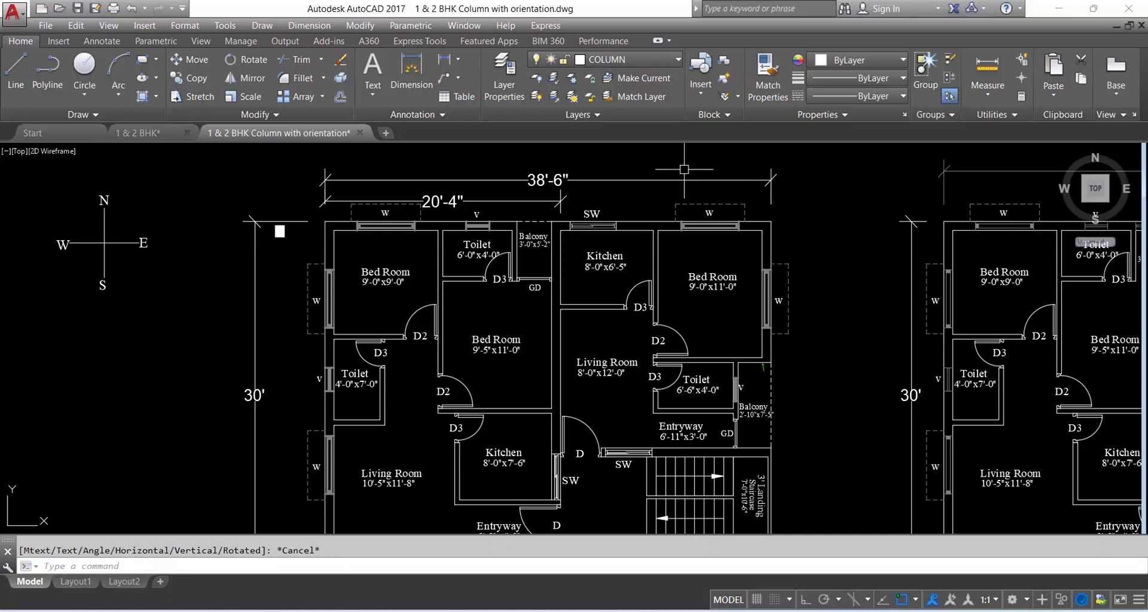
# Save the drawing
pyautogui.hotkey('ctrl', 's')
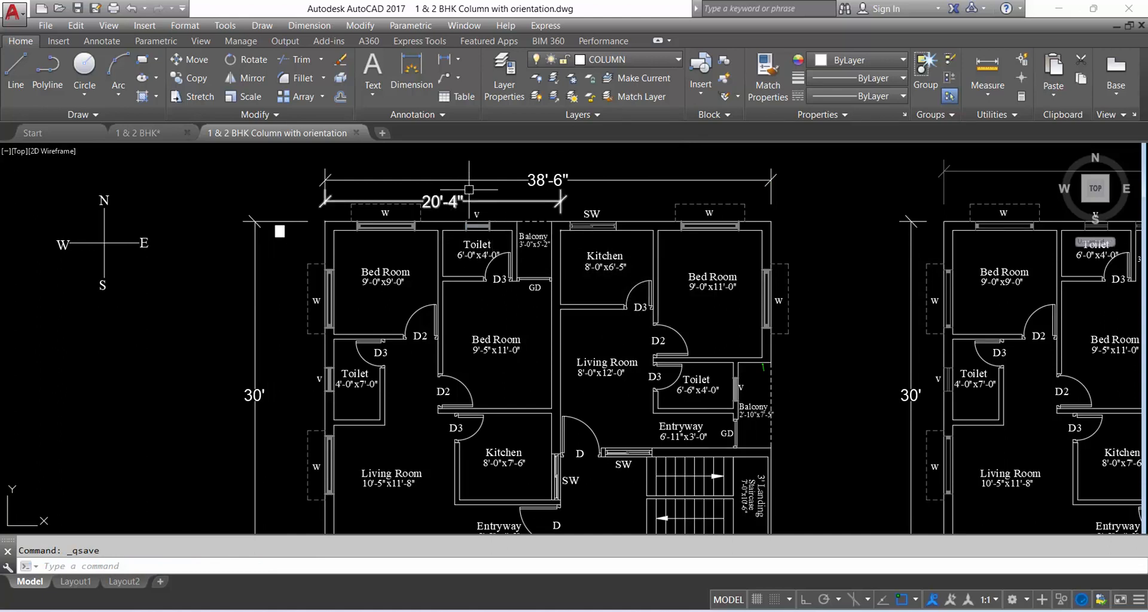
pyautogui.click(445, 59)
pyautogui.scroll(2, 446, 217)
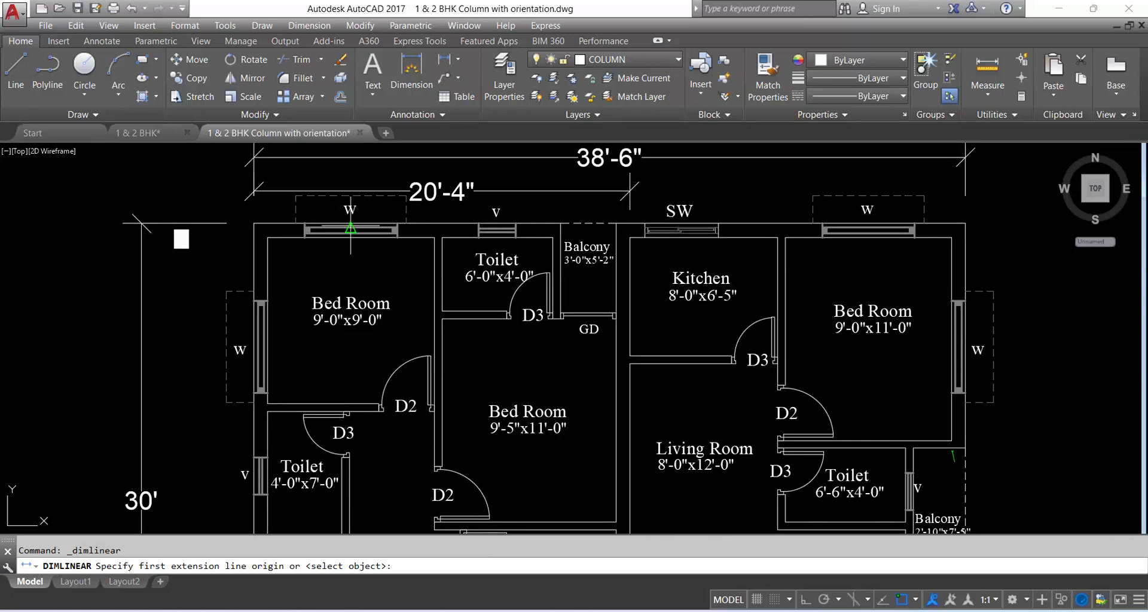
pyautogui.click(253, 223)
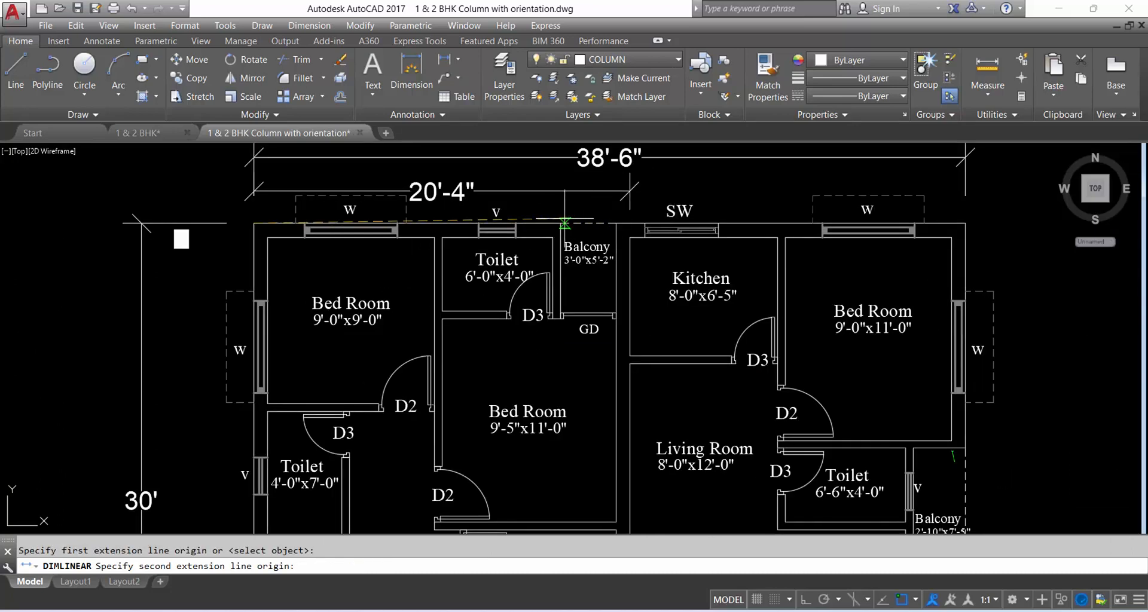
pyautogui.click(559, 224)
pyautogui.scroll(-2, 555, 207)
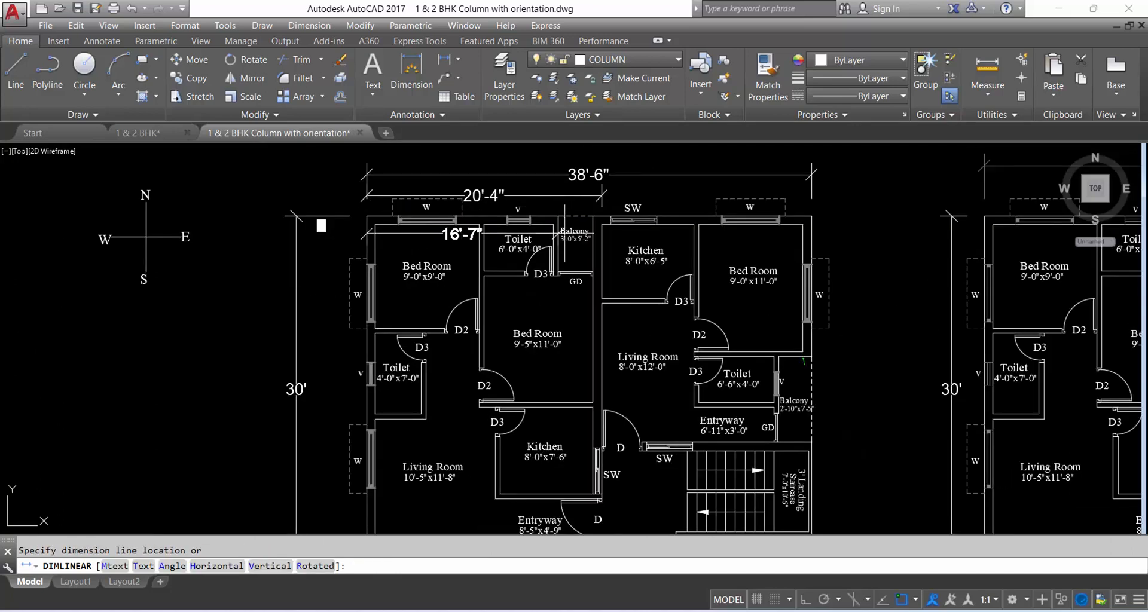
pyautogui.press('Escape')
# Delete the 20'-4" dimension above the first floor plan's north wall
pyautogui.click(499, 194)
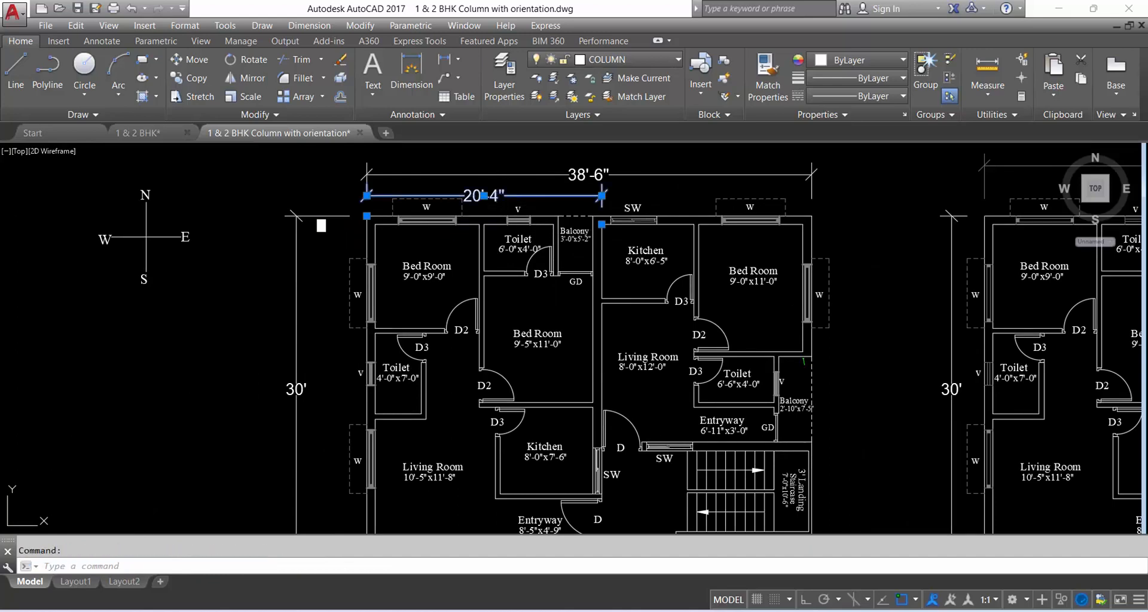
pyautogui.press('Delete')
# Copy the hatched column by its northwest corner onto the northwest outer corner of the first floor plan
pyautogui.scroll(2, 374, 218)
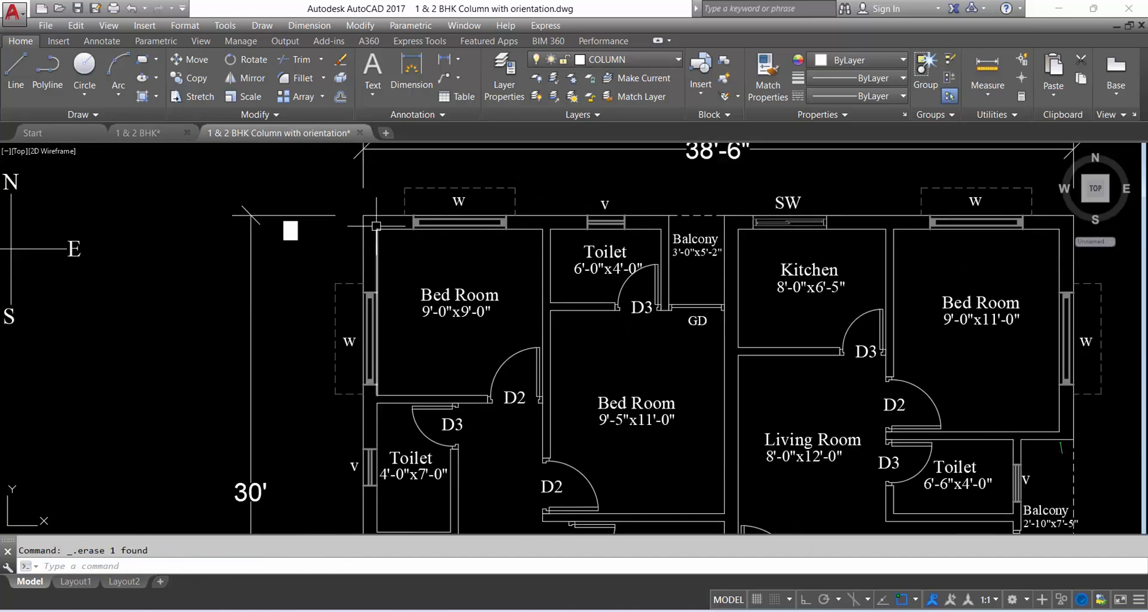
pyautogui.scroll(-2, 376, 226)
pyautogui.scroll(2, 555, 224)
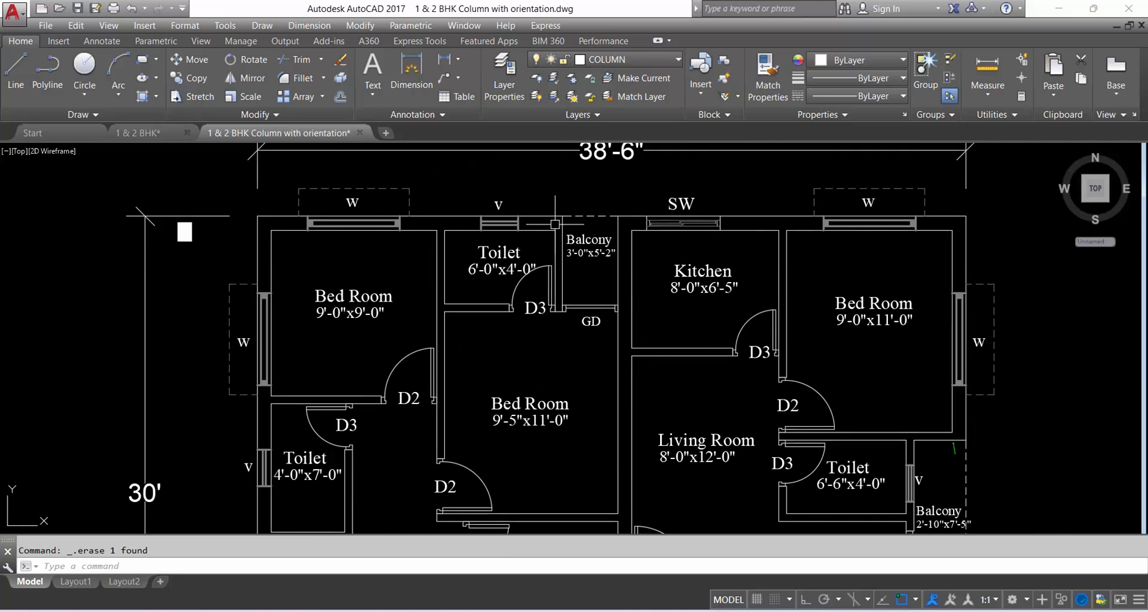
pyautogui.scroll(-2, 555, 224)
pyautogui.scroll(2, 396, 232)
pyautogui.scroll(3, 343, 229)
pyautogui.click(354, 266)
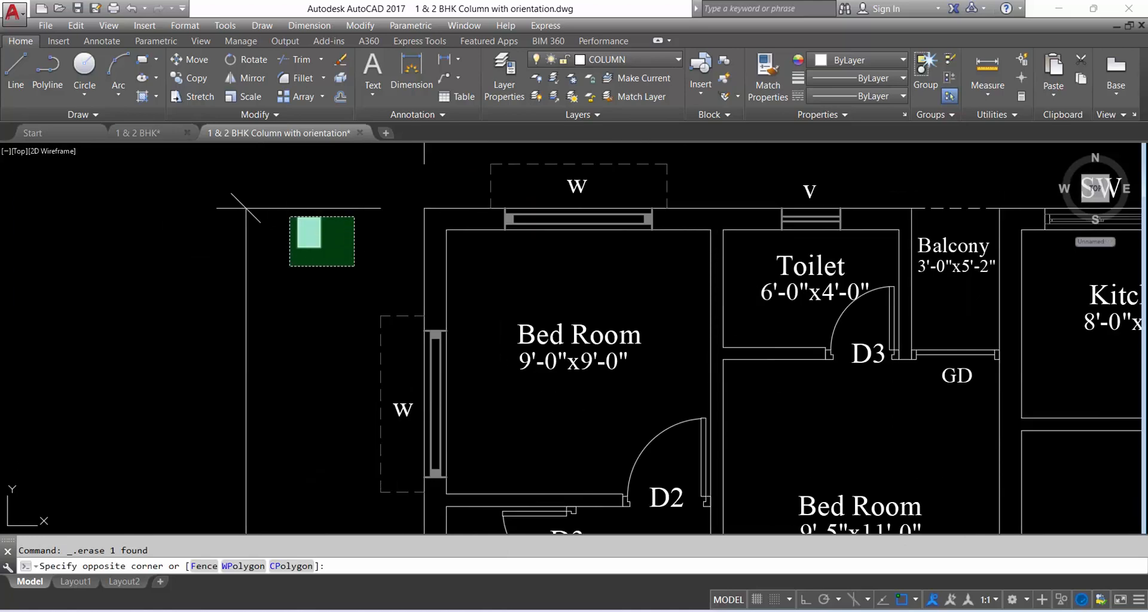
pyautogui.click(290, 217)
pyautogui.write('co')
pyautogui.press('Return')
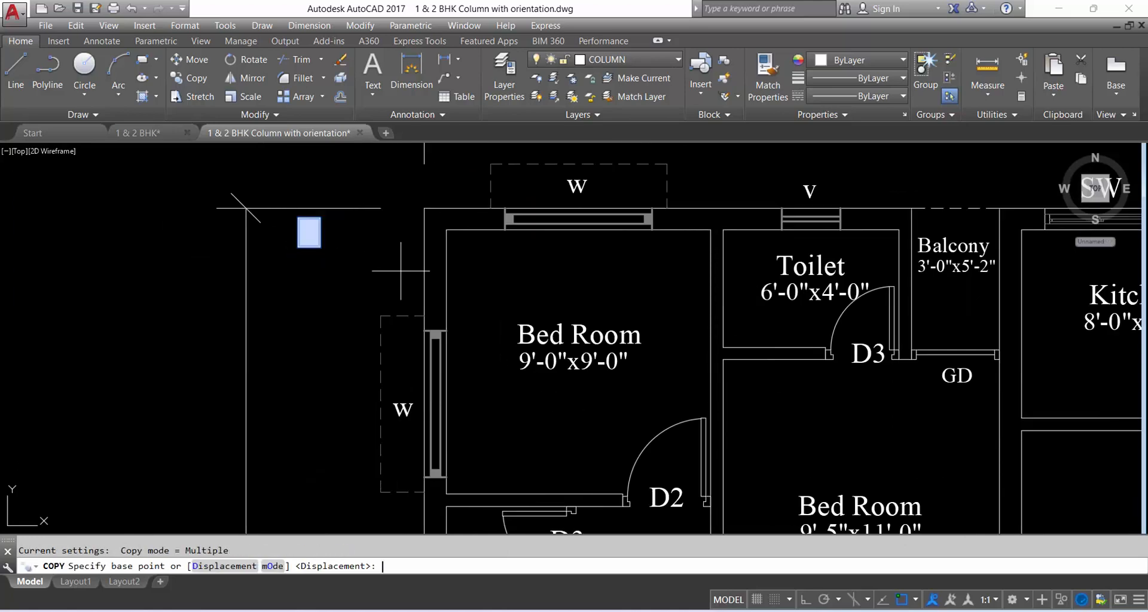
pyautogui.click(298, 218)
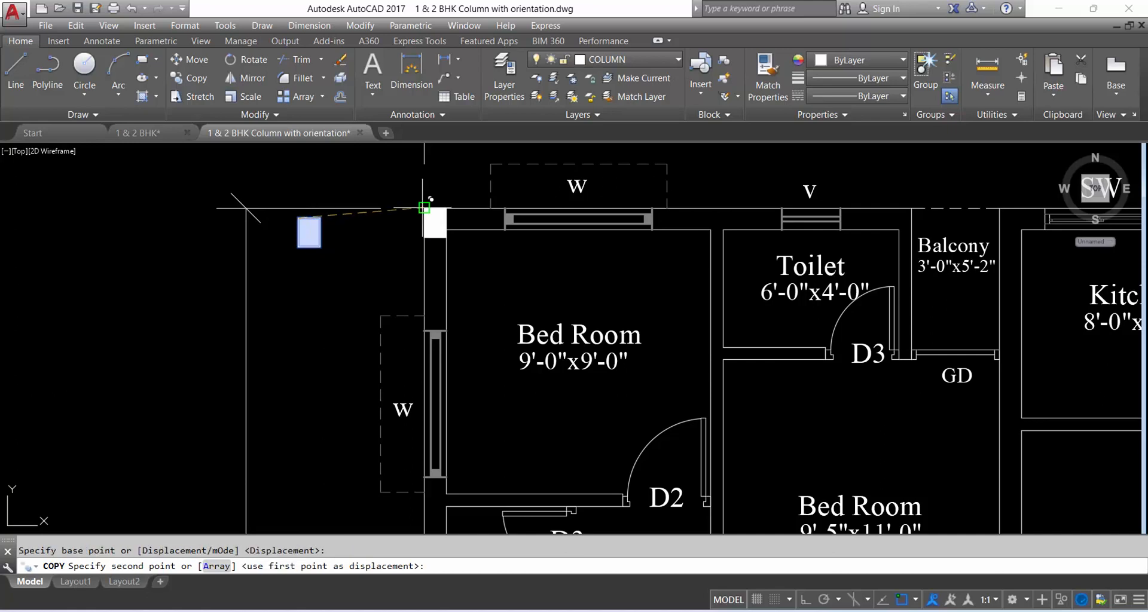
pyautogui.click(424, 208)
pyautogui.press('Escape')
# Add a linear dimension from the first floor plan's northwest corner to the west edge of the north balcony, placed above the north wall
pyautogui.scroll(-2, 522, 238)
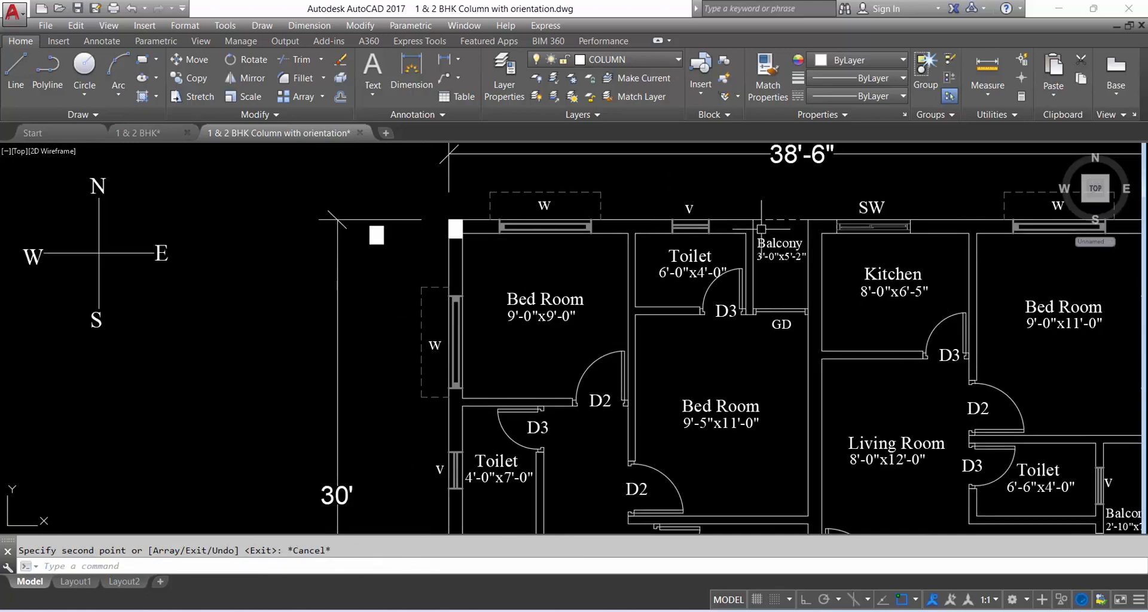
pyautogui.click(443, 60)
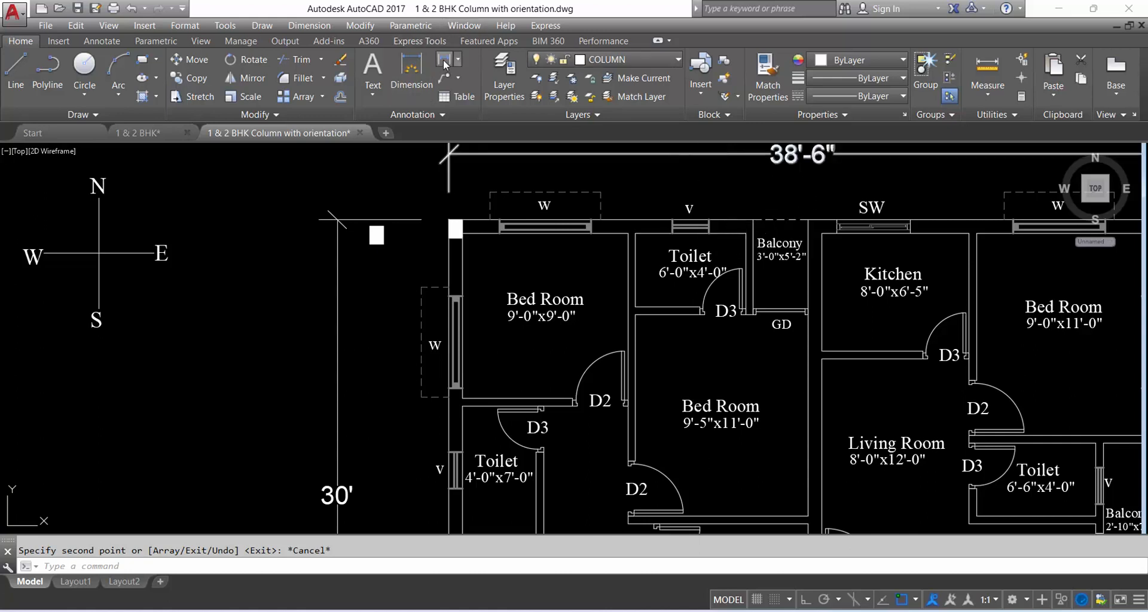
pyautogui.click(449, 220)
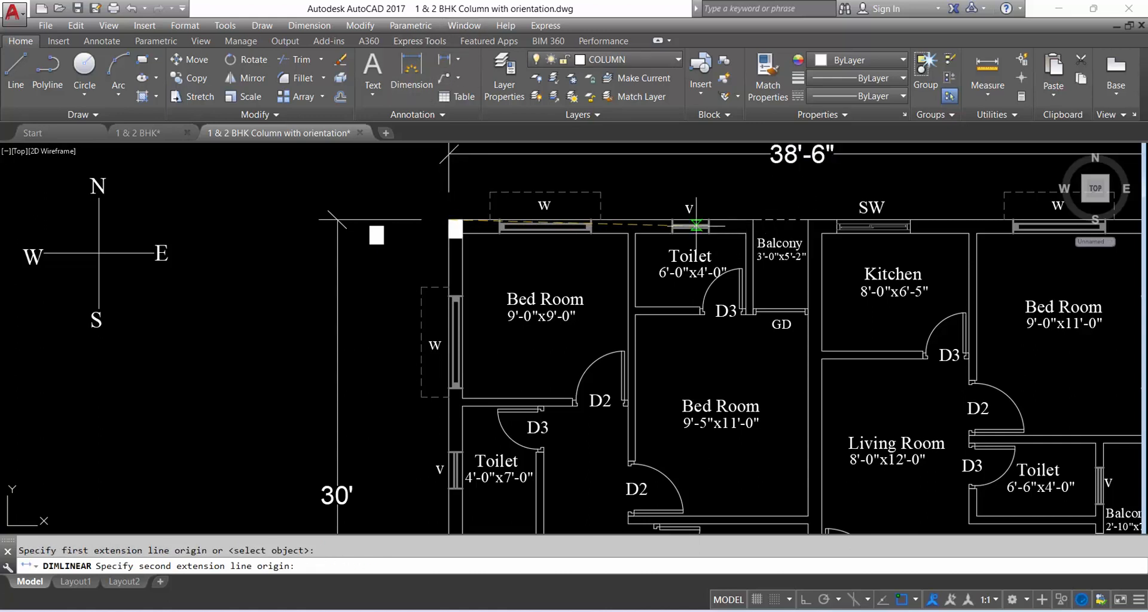
pyautogui.click(752, 220)
pyautogui.click(743, 187)
# Draw a horizontal construction line through the northeast inner corner of the 8'-0"x7'-6" kitchen on the first floor plan
pyautogui.scroll(-3, 490, 187)
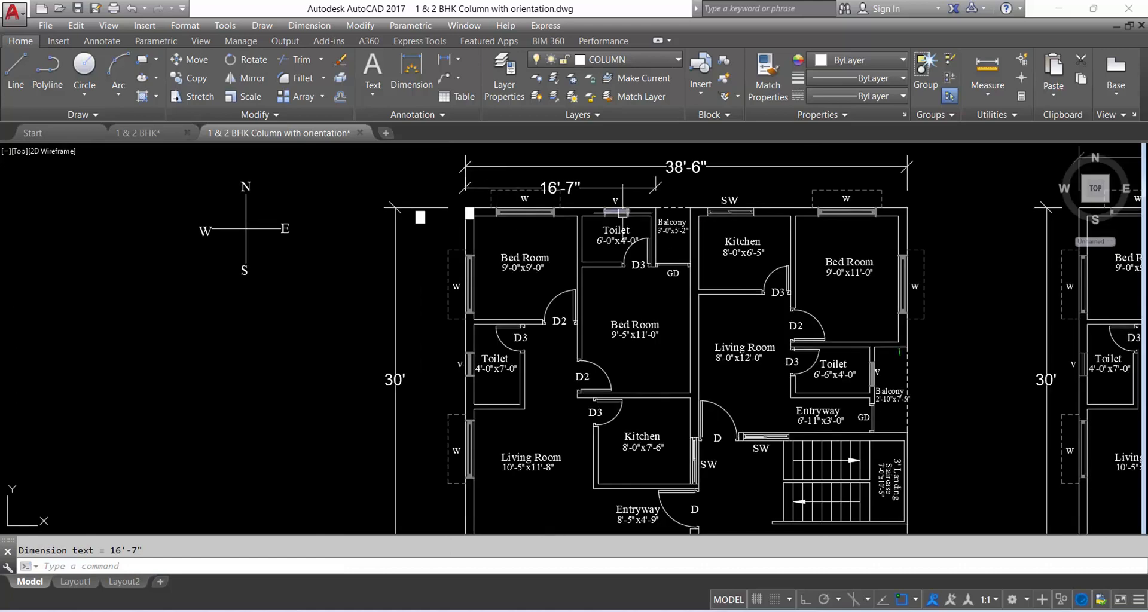
pyautogui.scroll(5, 590, 198)
pyautogui.scroll(-4, 656, 216)
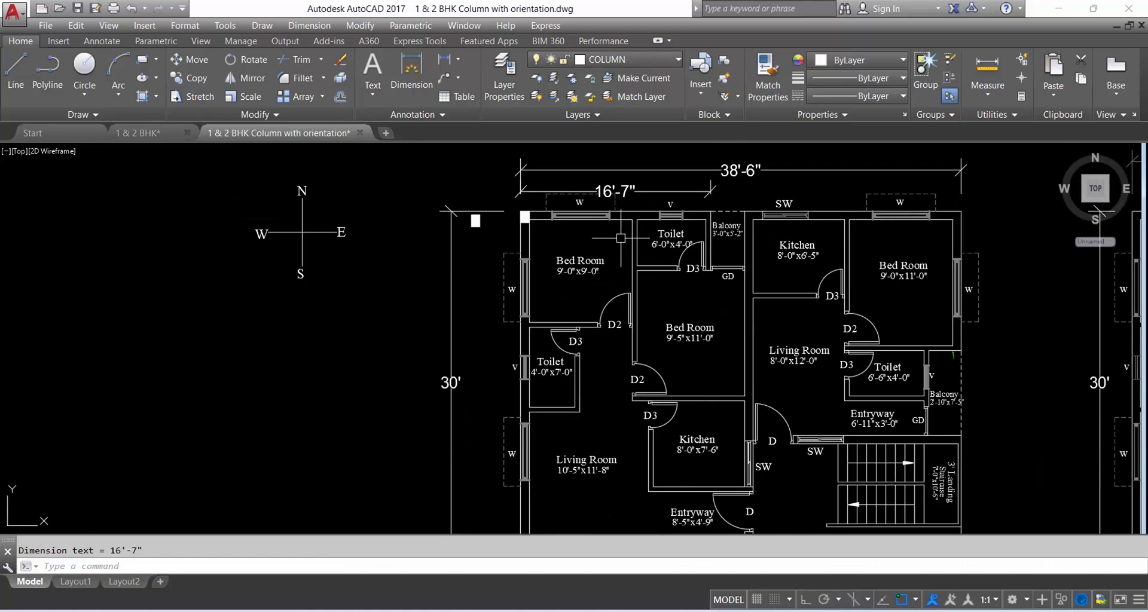
pyautogui.moveTo(725, 402); pyautogui.dragTo(701, 323, button='middle')
pyautogui.scroll(-2, 701, 322)
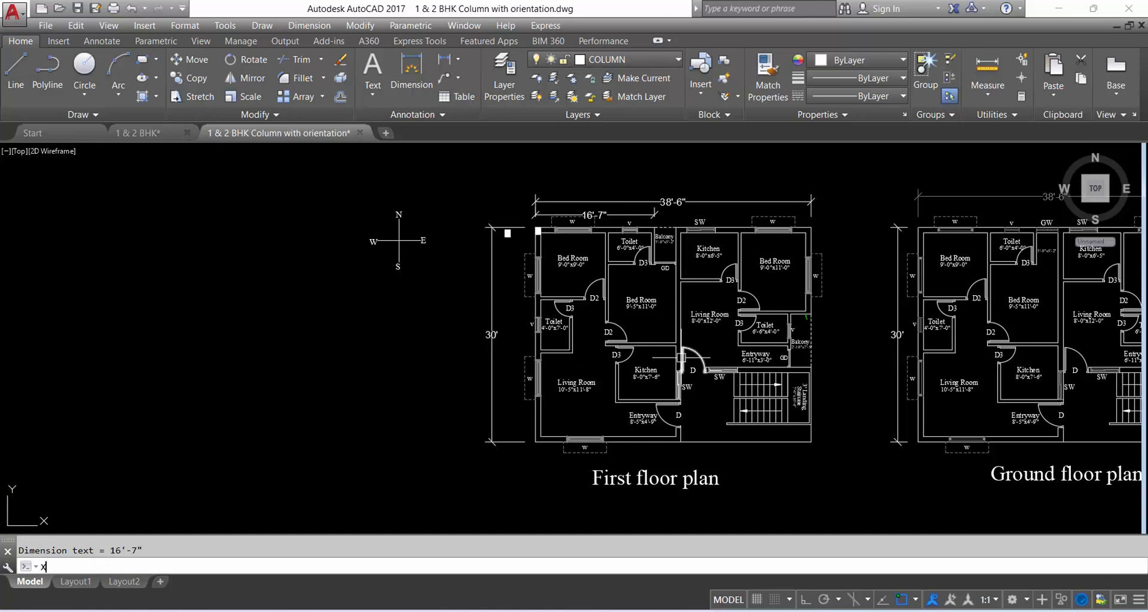
pyautogui.write('l')
pyautogui.press('Return')
pyautogui.write('h')
pyautogui.press('Return')
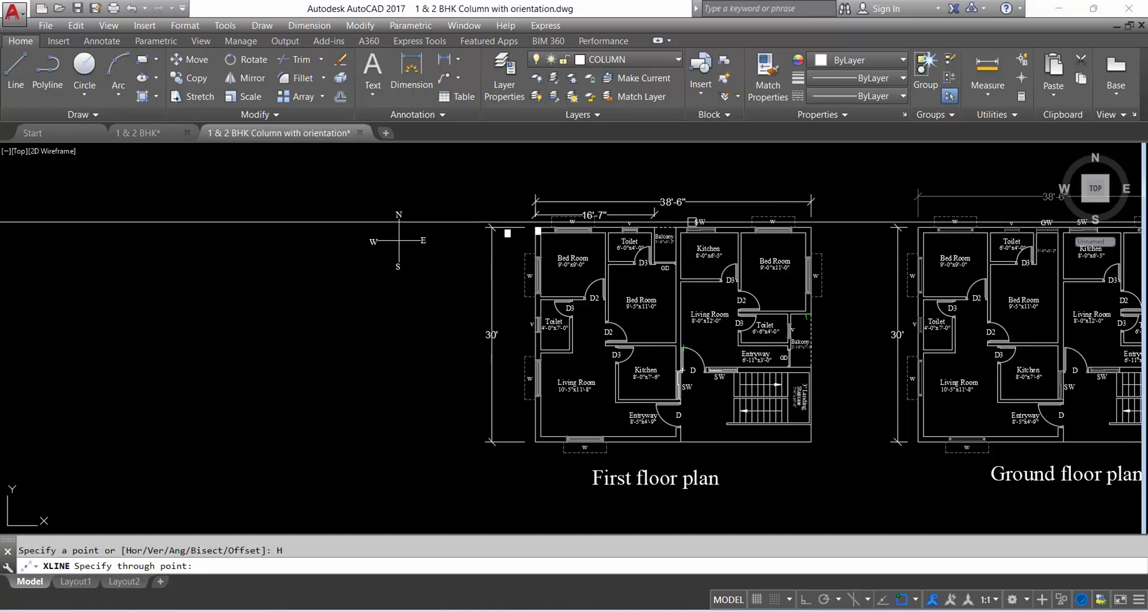
pyautogui.scroll(2, 684, 352)
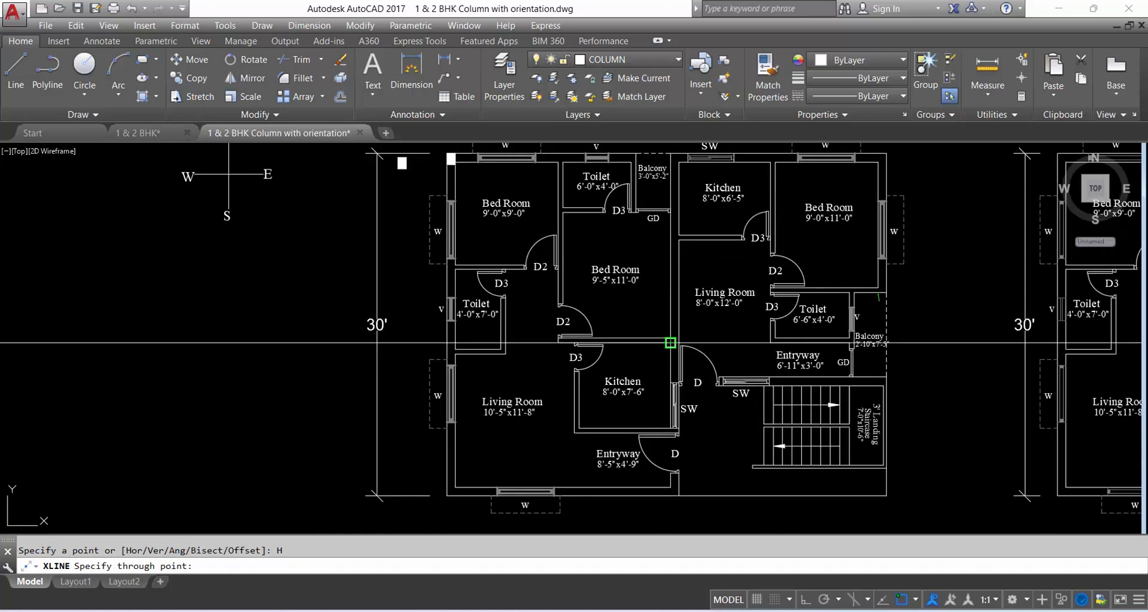
pyautogui.scroll(2, 670, 343)
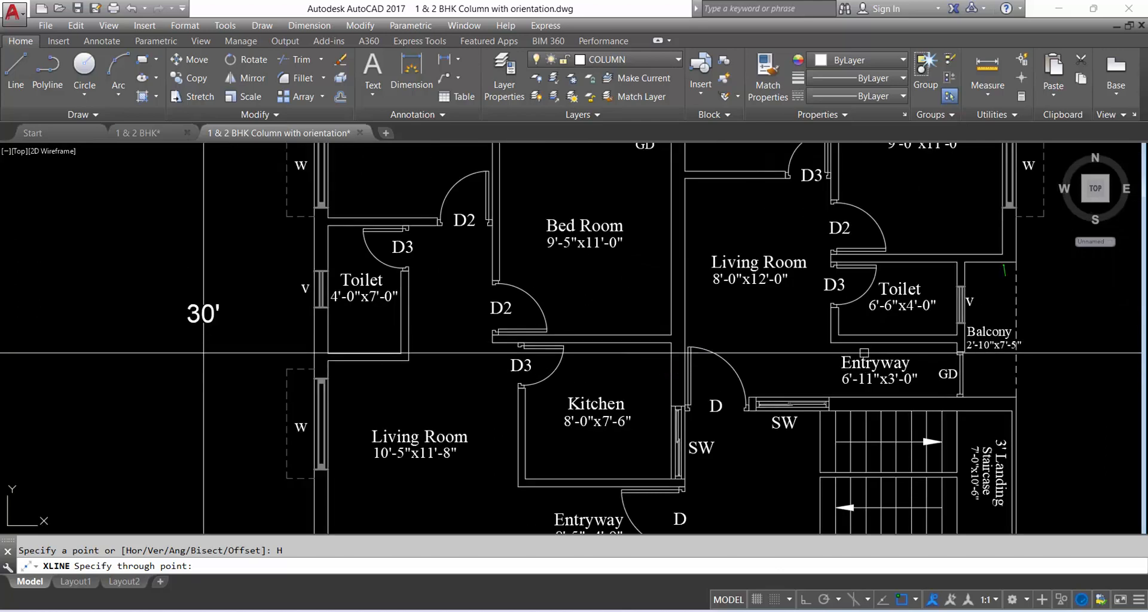
pyautogui.click(669, 342)
pyautogui.scroll(-5, 778, 370)
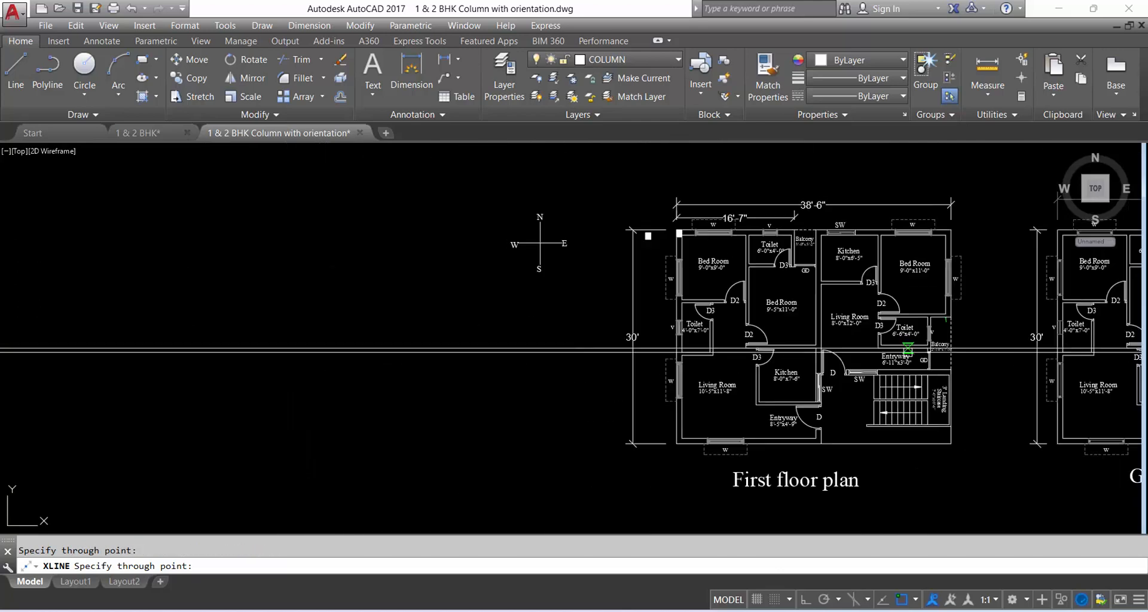
pyautogui.scroll(5, 952, 353)
pyautogui.press('Escape')
# Add a vertical linear dimension from the plan's northwest corner down to the horizontal construction line, placed west of the outer wall
pyautogui.scroll(-2, 889, 345)
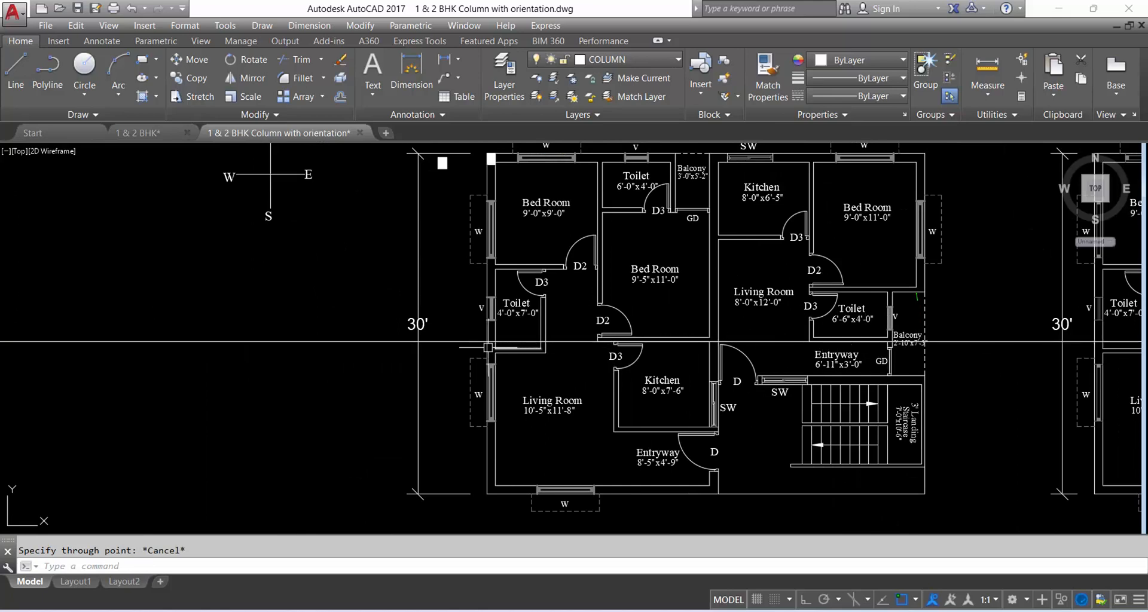
pyautogui.moveTo(470, 332); pyautogui.dragTo(512, 350, button='middle')
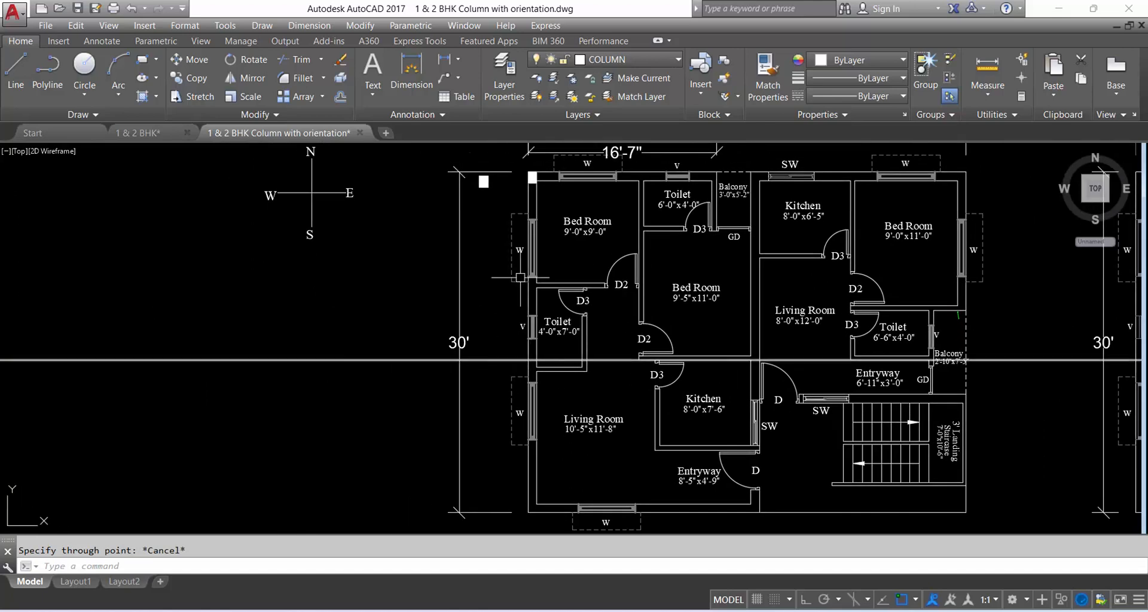
pyautogui.click(444, 59)
pyautogui.scroll(2, 527, 162)
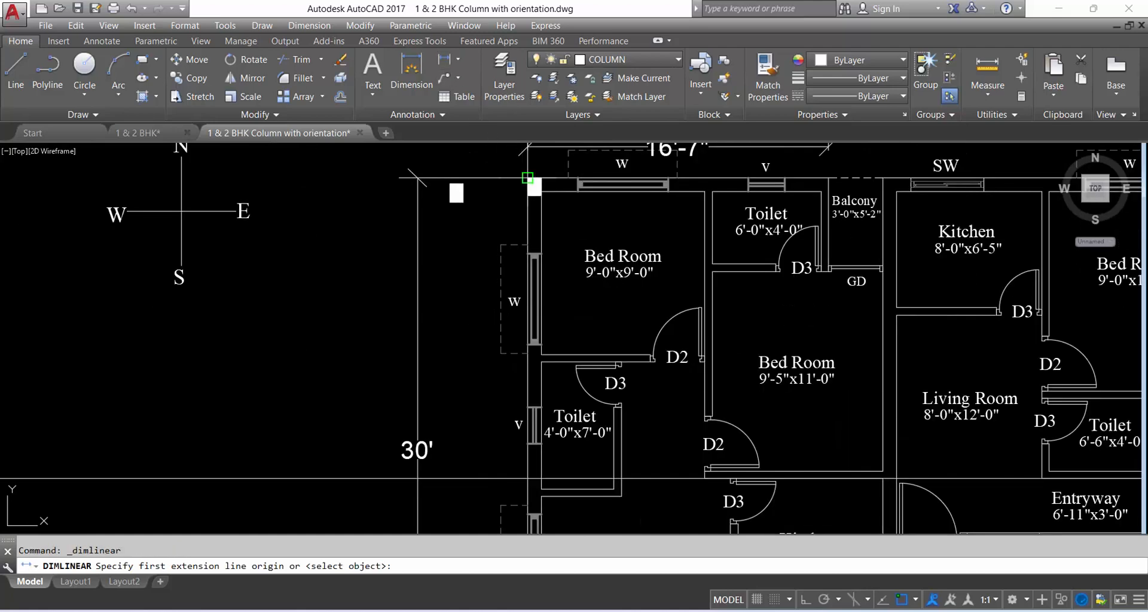
pyautogui.click(527, 178)
pyautogui.click(527, 478)
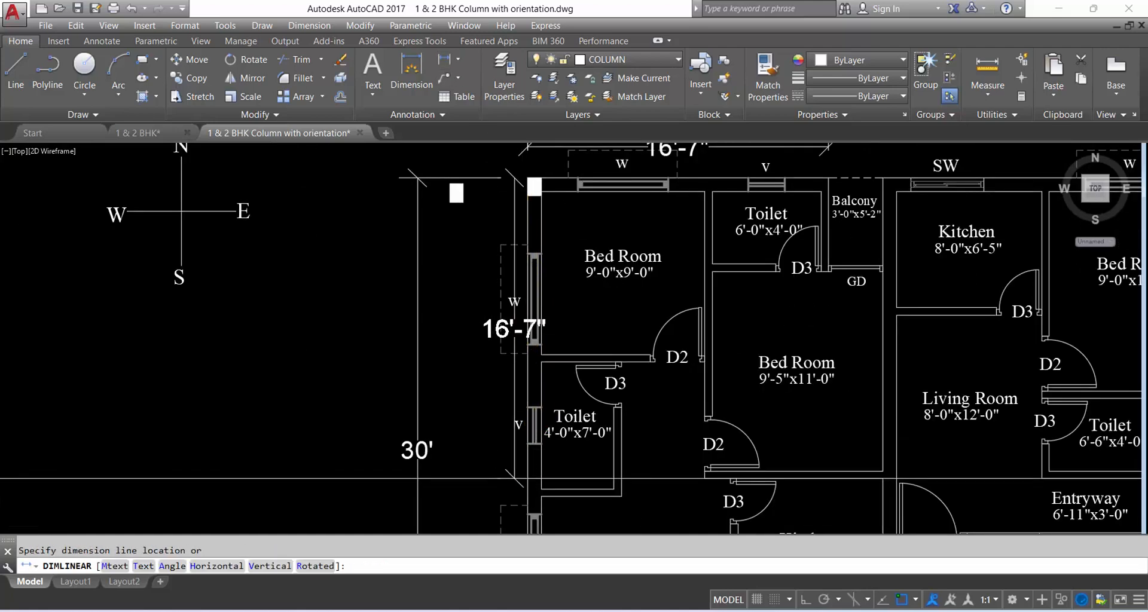
pyautogui.scroll(-2, 514, 407)
pyautogui.click(489, 365)
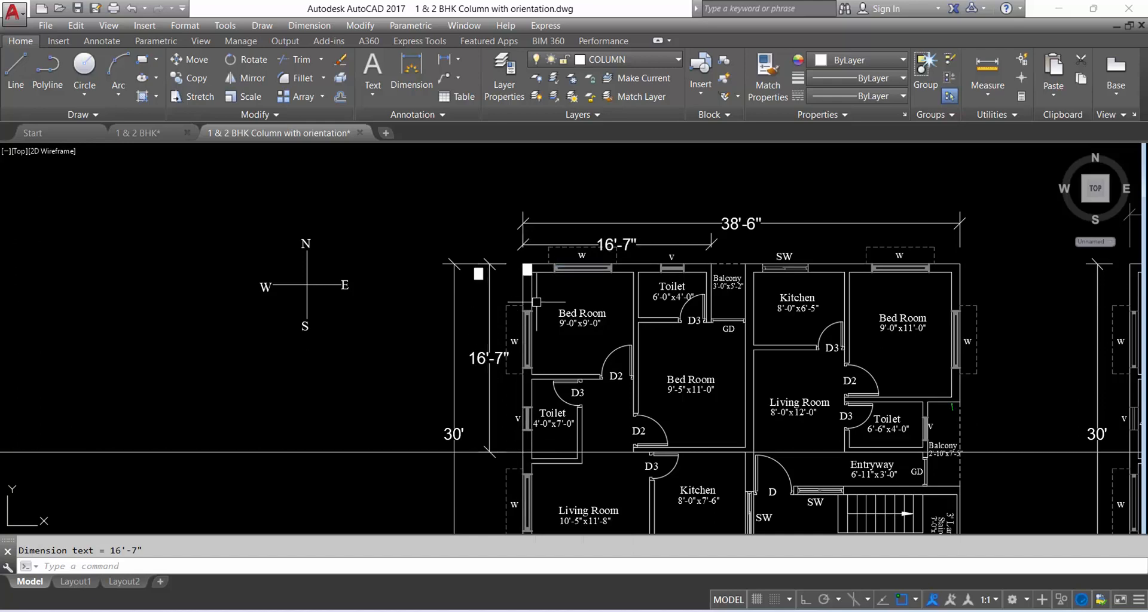
pyautogui.scroll(2, 525, 267)
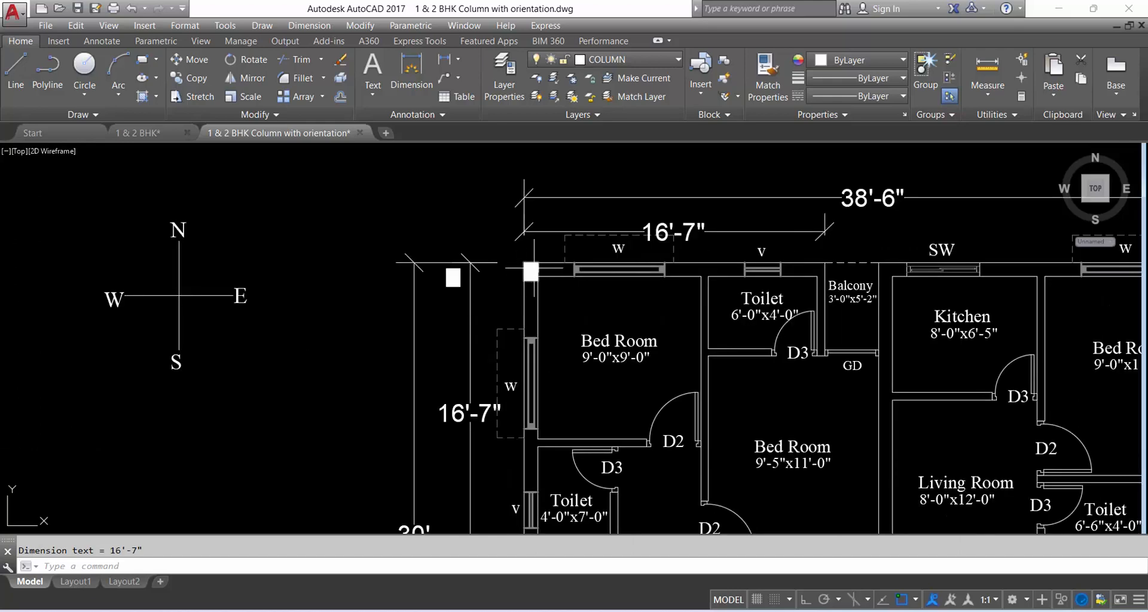
pyautogui.scroll(-2, 542, 260)
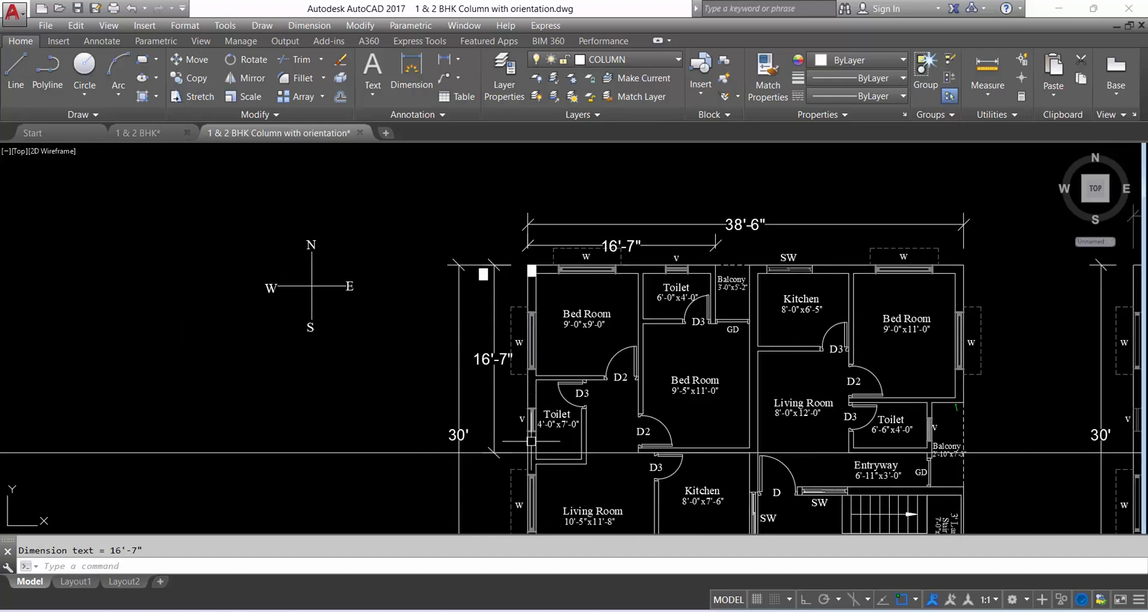
pyautogui.scroll(2, 540, 263)
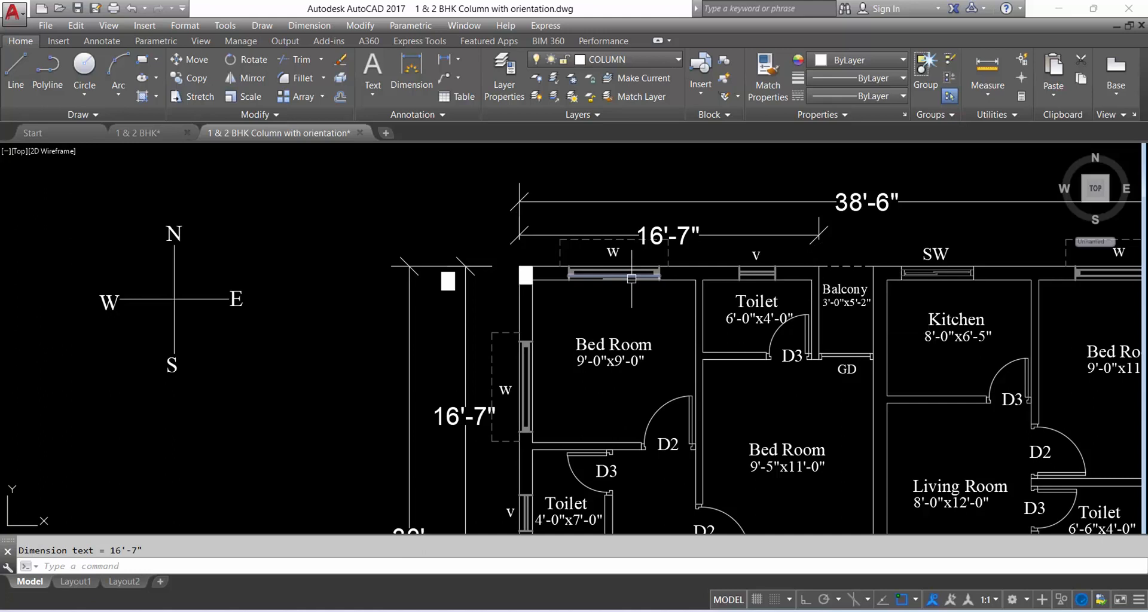
# Draw a marker circle centred on the northeast inner corner of the 6'-0"x4'-0" toilet on the first floor plan
pyautogui.scroll(-1, 592, 263)
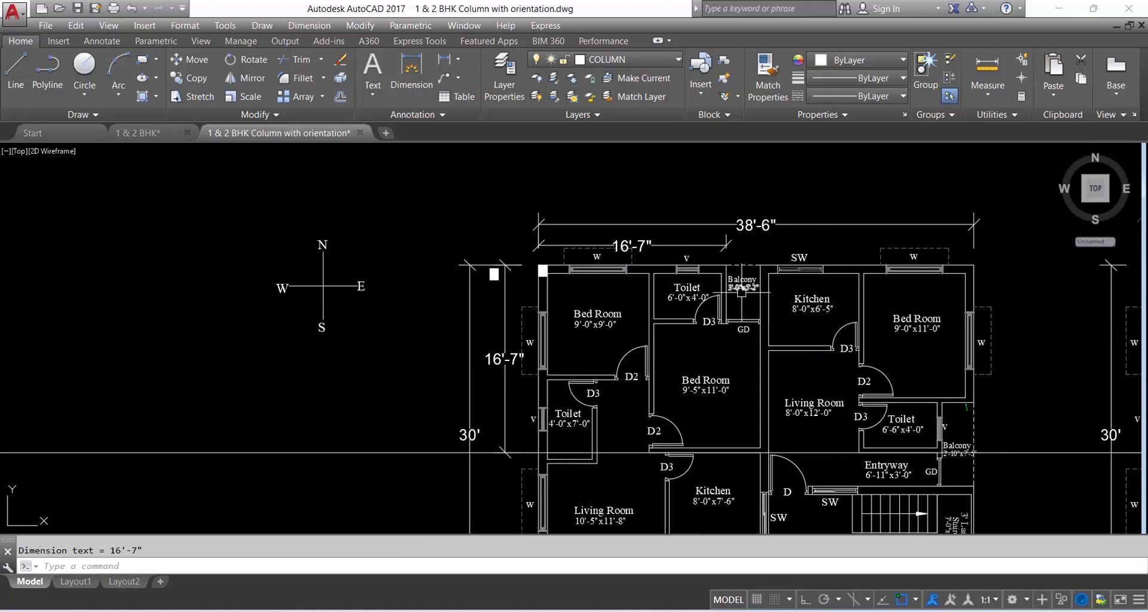
pyautogui.scroll(2, 717, 264)
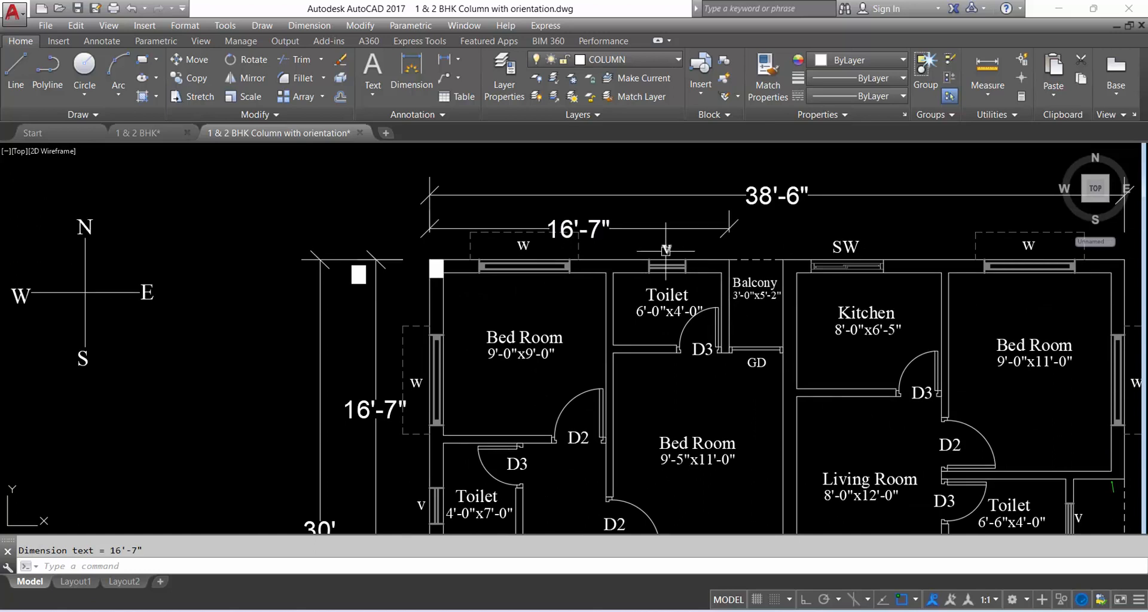
pyautogui.click(85, 66)
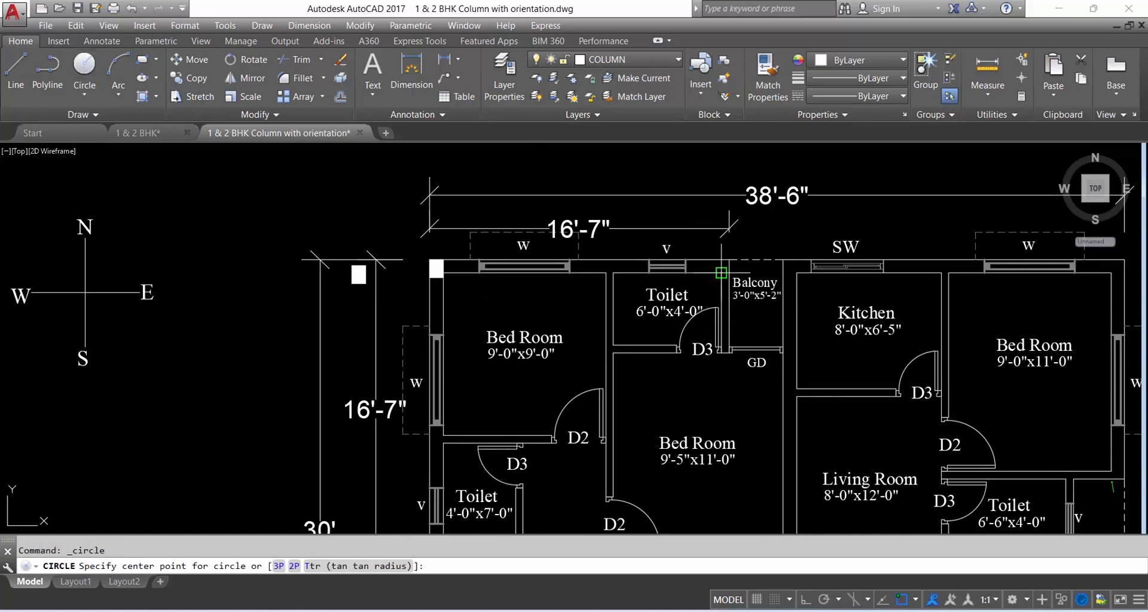
pyautogui.click(721, 273)
pyautogui.click(739, 250)
pyautogui.click(739, 250)
pyautogui.click(739, 250)
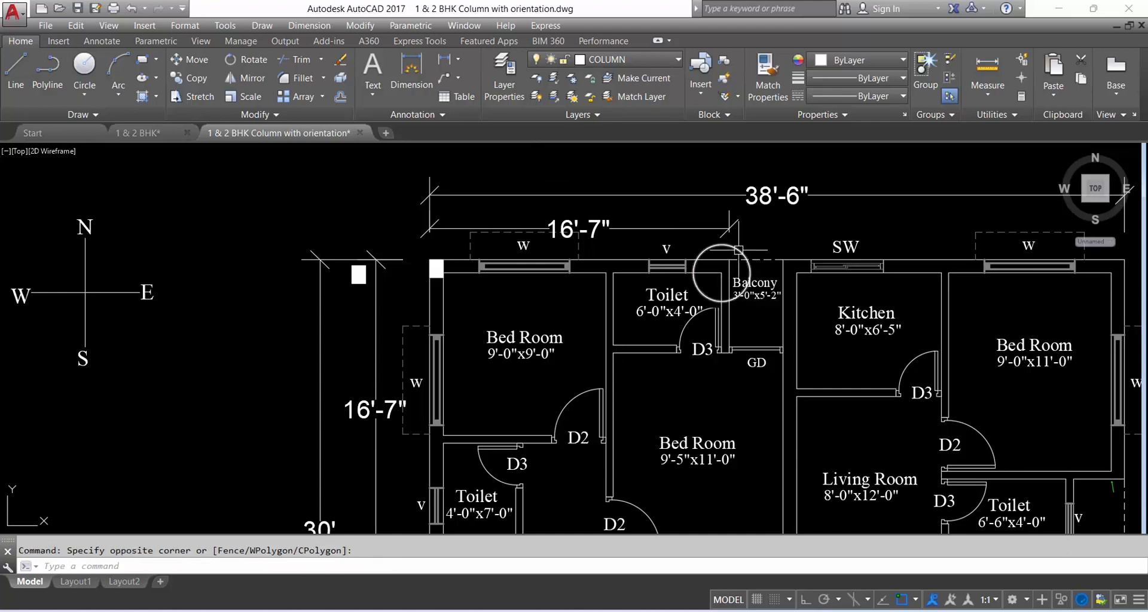
pyautogui.scroll(-2, 711, 248)
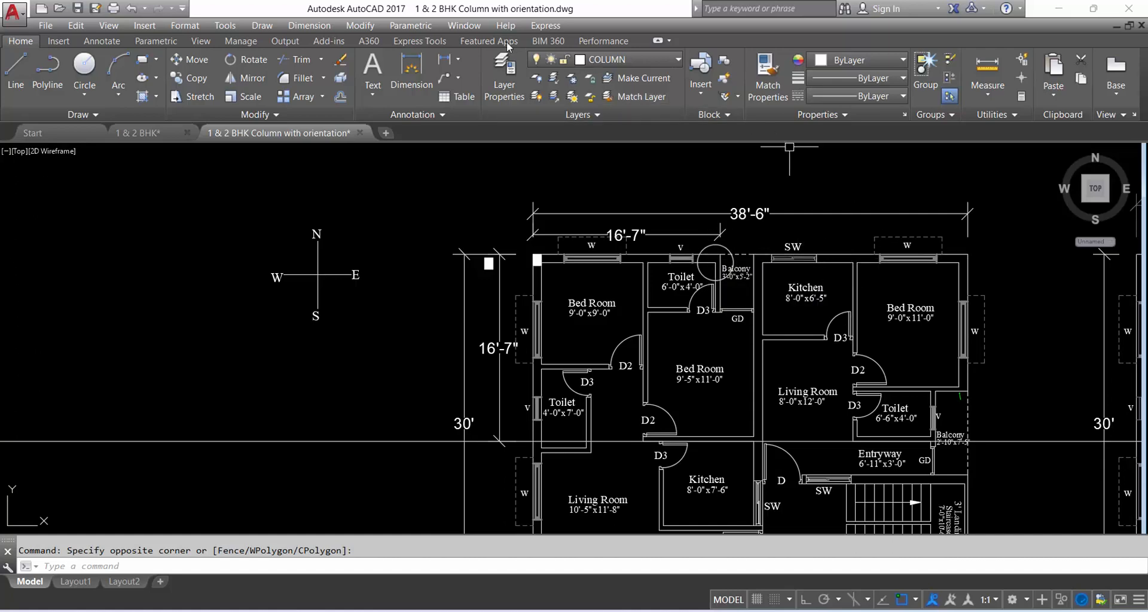
pyautogui.click(443, 60)
pyautogui.scroll(3, 730, 246)
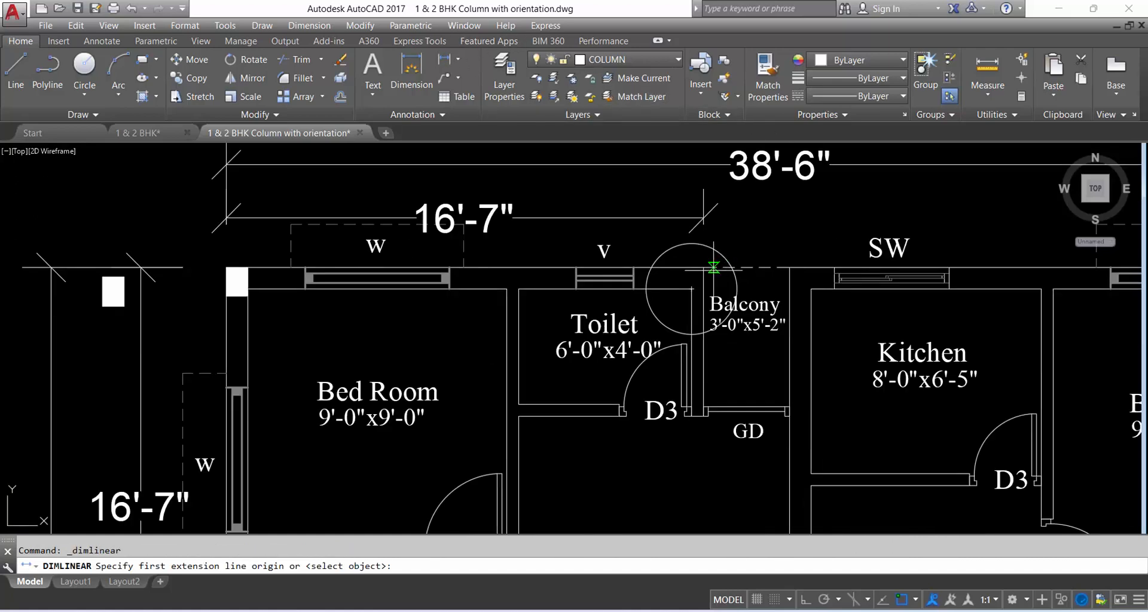
pyautogui.click(703, 267)
pyautogui.scroll(-3, 703, 267)
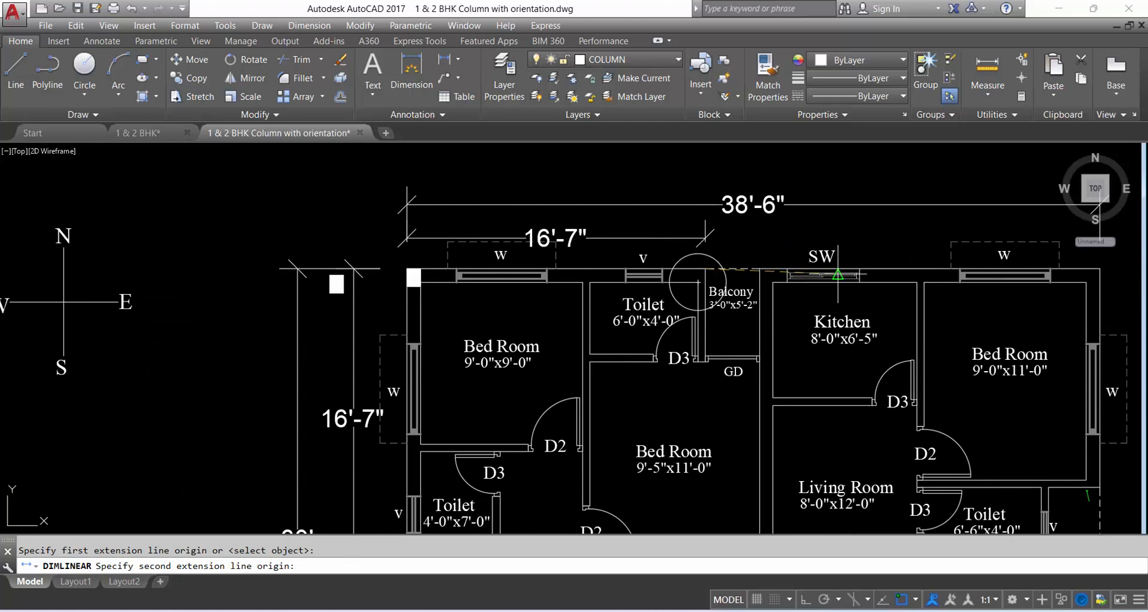
pyautogui.click(1100, 269)
pyautogui.press('Escape')
# Add a linear dimension from the north balcony's west edge to the northwest inner corner of the 9'-0"x11'-0" bedroom, placed above the north wall
pyautogui.press('Return')
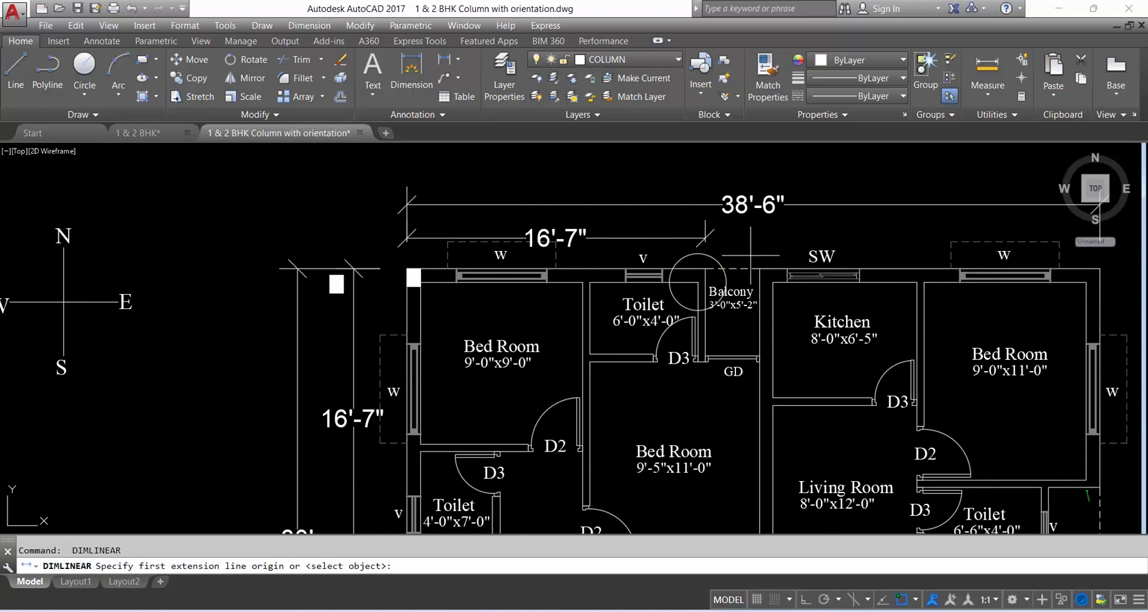
pyautogui.click(705, 269)
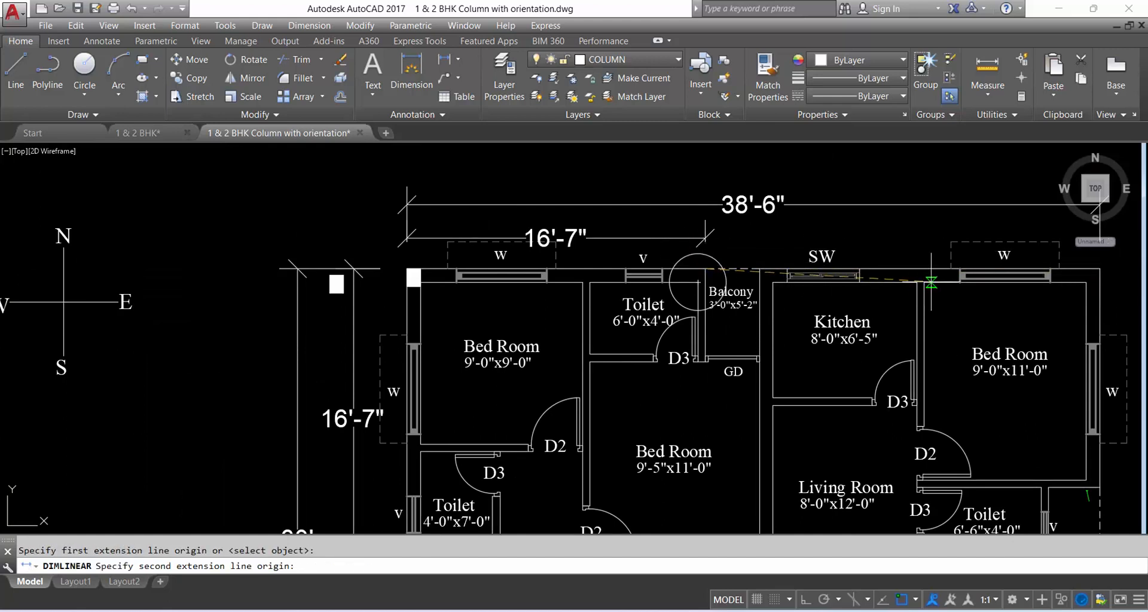
pyautogui.click(925, 282)
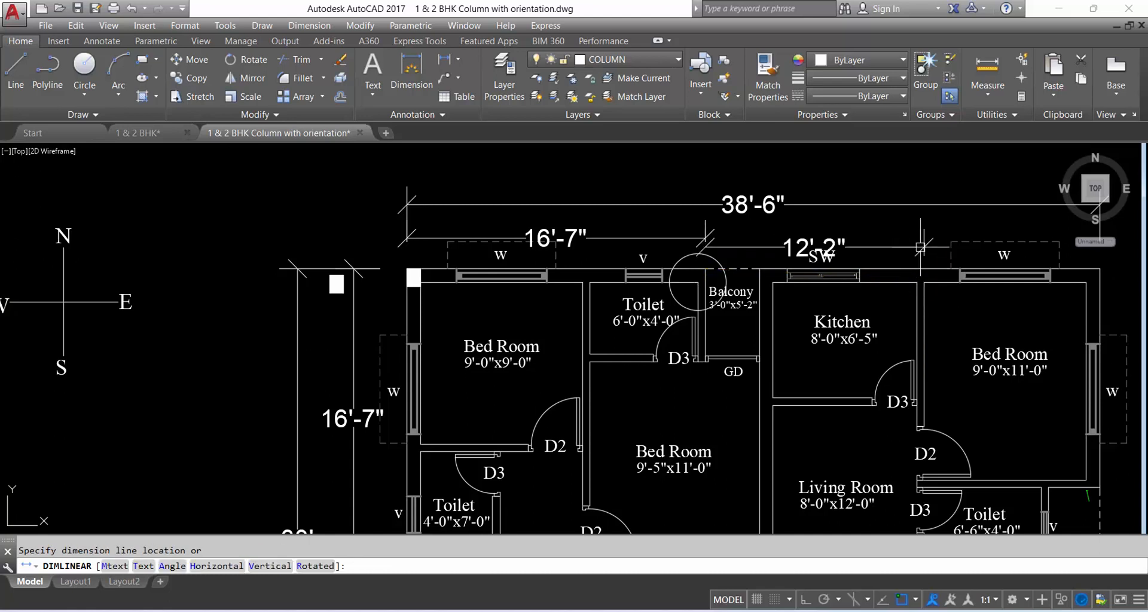
pyautogui.click(925, 244)
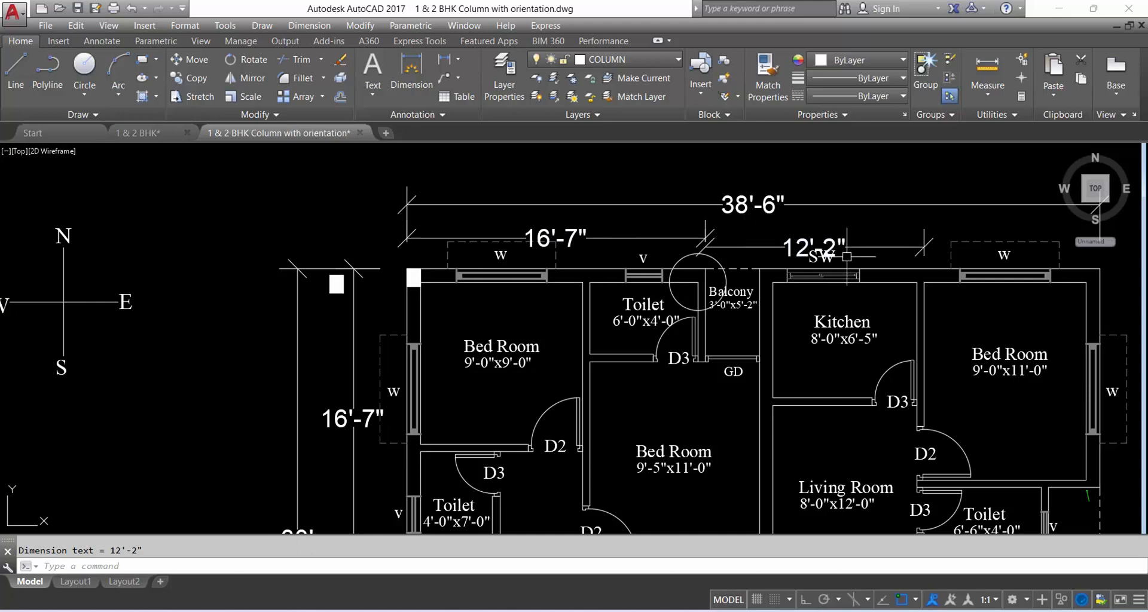
pyautogui.click(873, 282)
pyautogui.press('Escape')
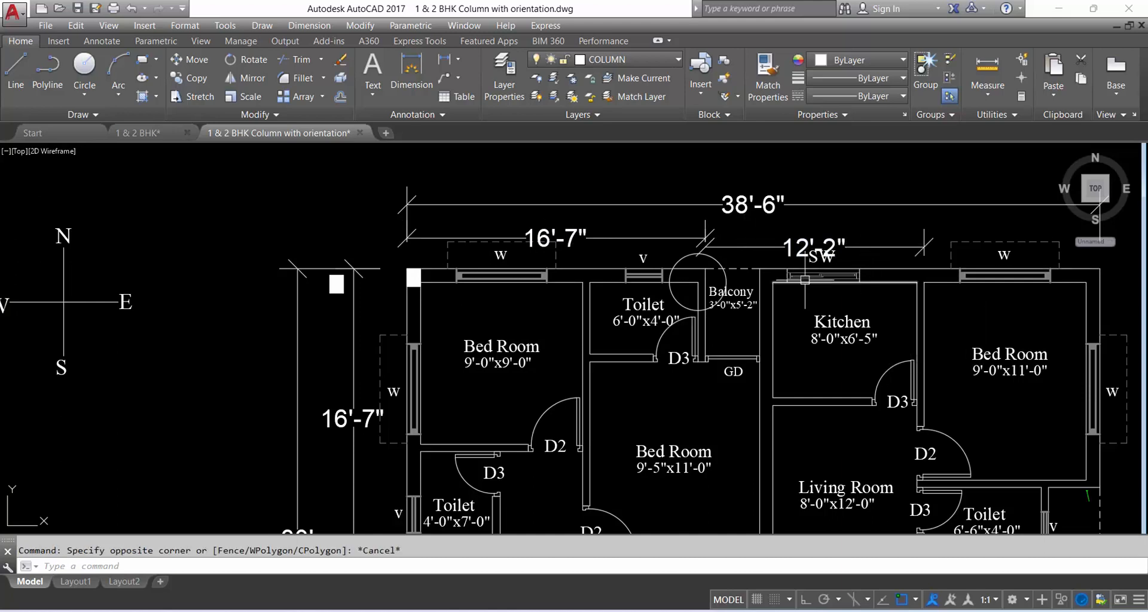
# Add a vertical linear dimension from the north wall at the toilet-balcony partition down to the horizontal construction line, placed through the 9'-5"x11'-0" bedroom
pyautogui.scroll(-4, 639, 263)
pyautogui.scroll(2, 667, 276)
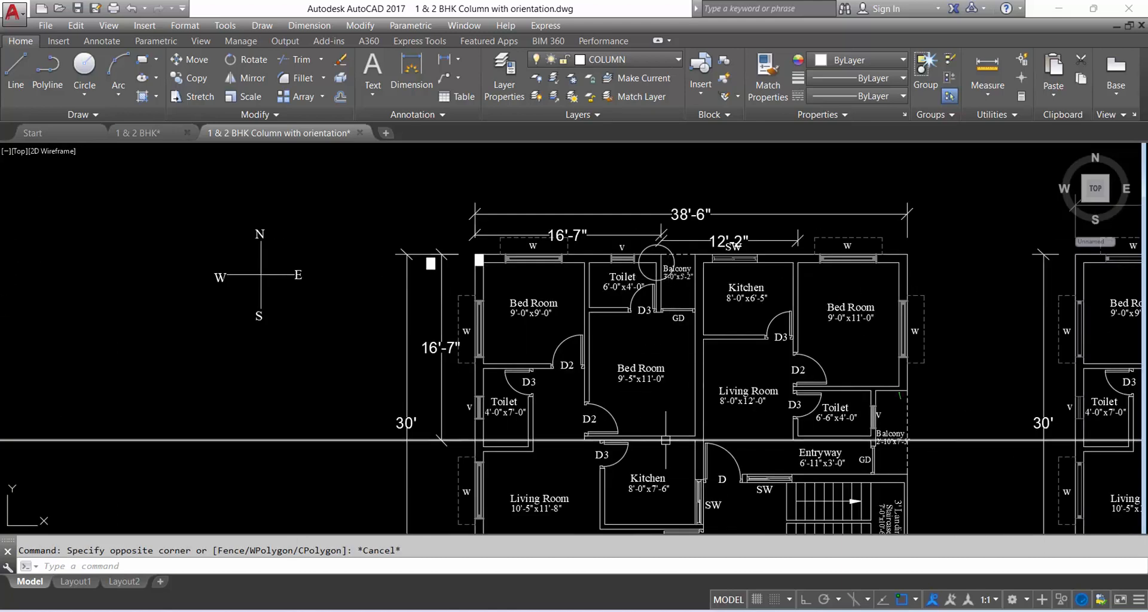
pyautogui.click(446, 63)
pyautogui.scroll(2, 661, 265)
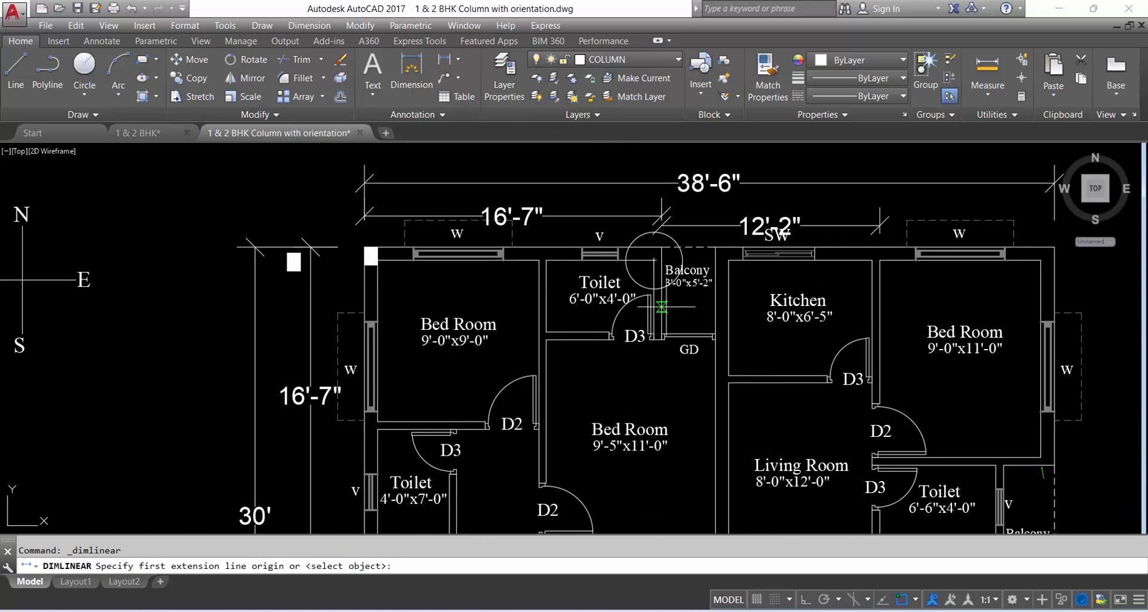
pyautogui.click(657, 247)
pyautogui.scroll(-3, 672, 423)
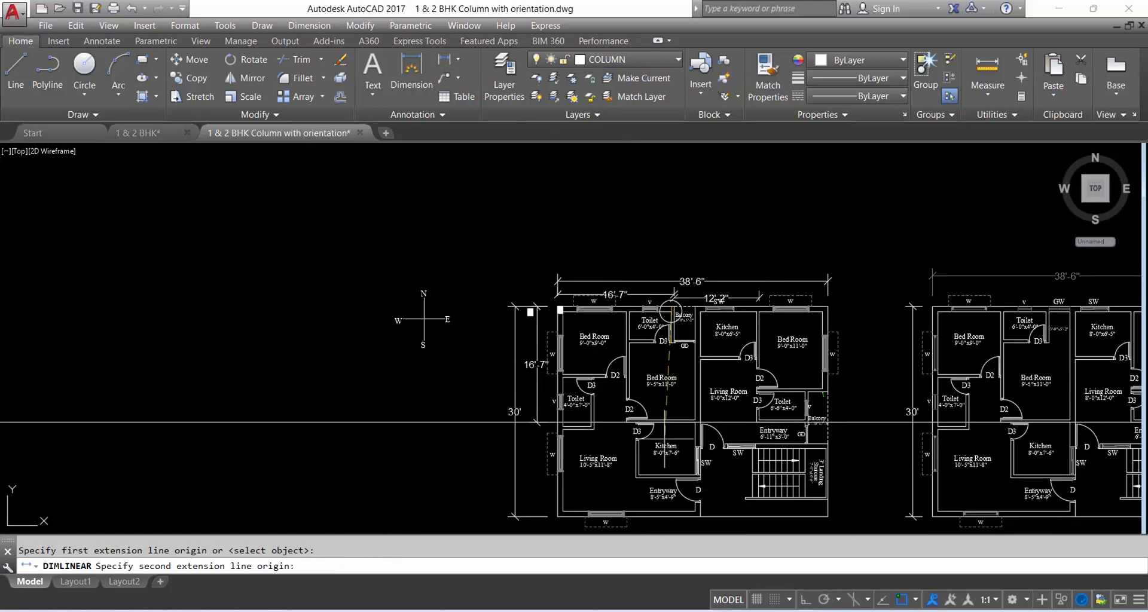
pyautogui.scroll(4, 665, 423)
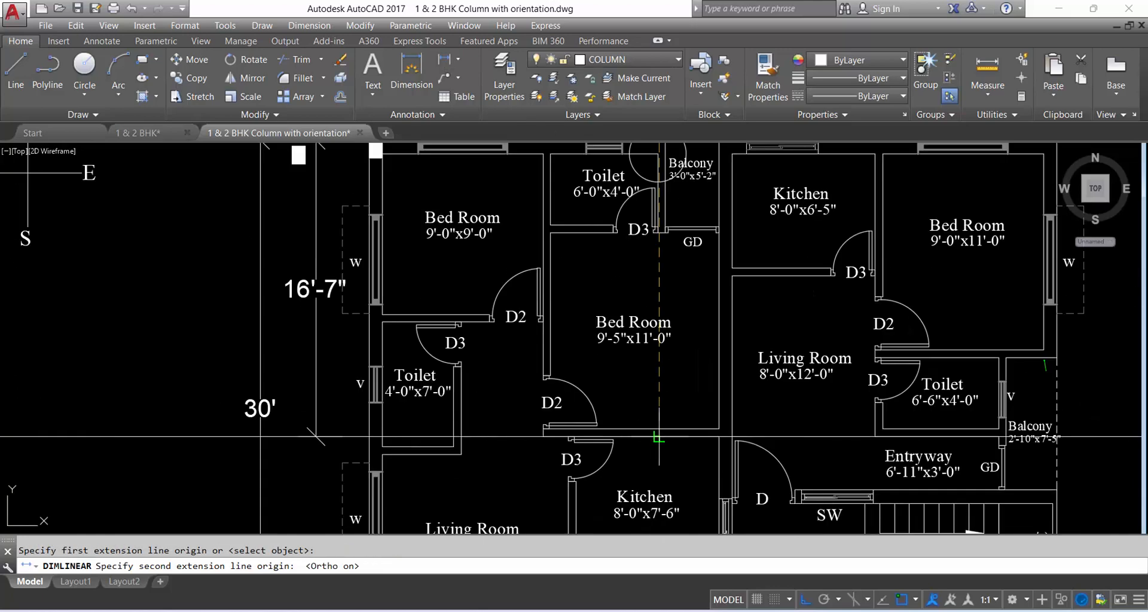
pyautogui.click(659, 438)
pyautogui.click(658, 314)
pyautogui.scroll(-3, 664, 314)
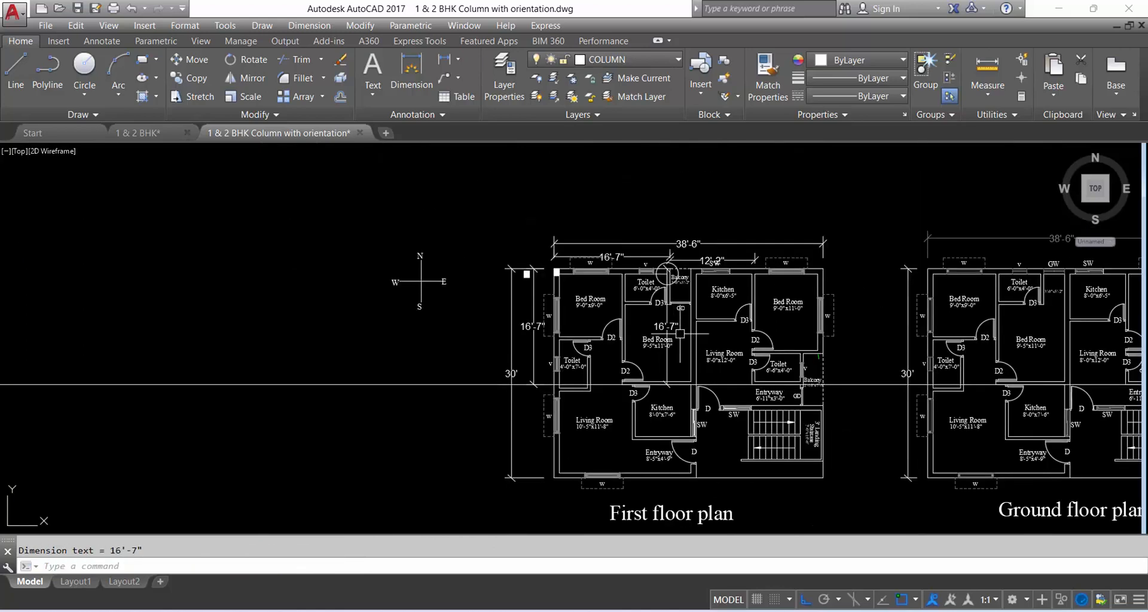
pyautogui.scroll(1, 676, 299)
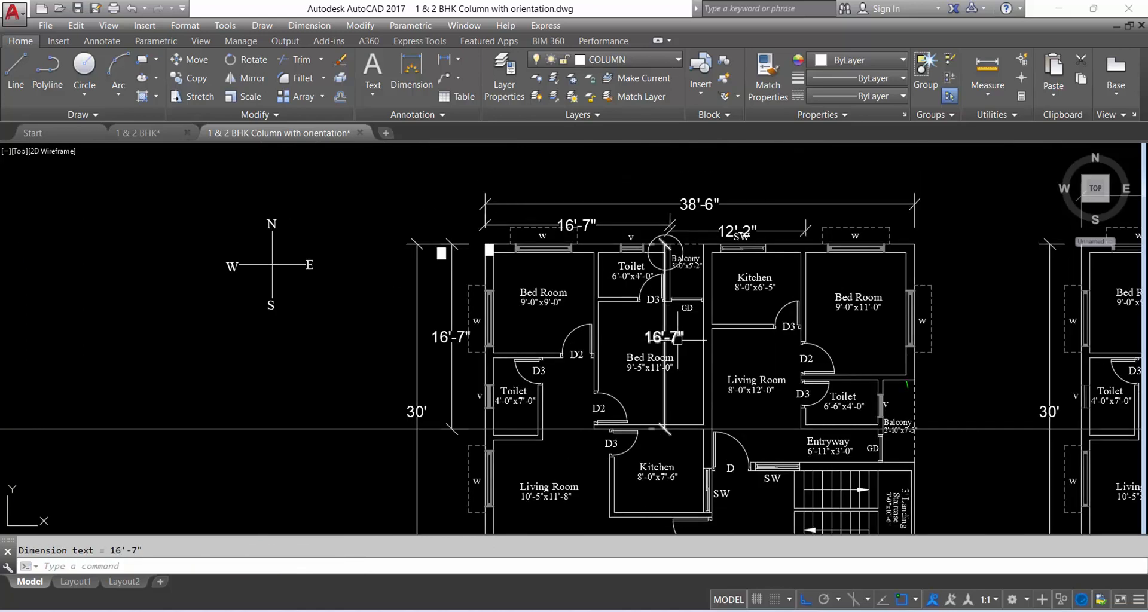
pyautogui.scroll(2, 666, 237)
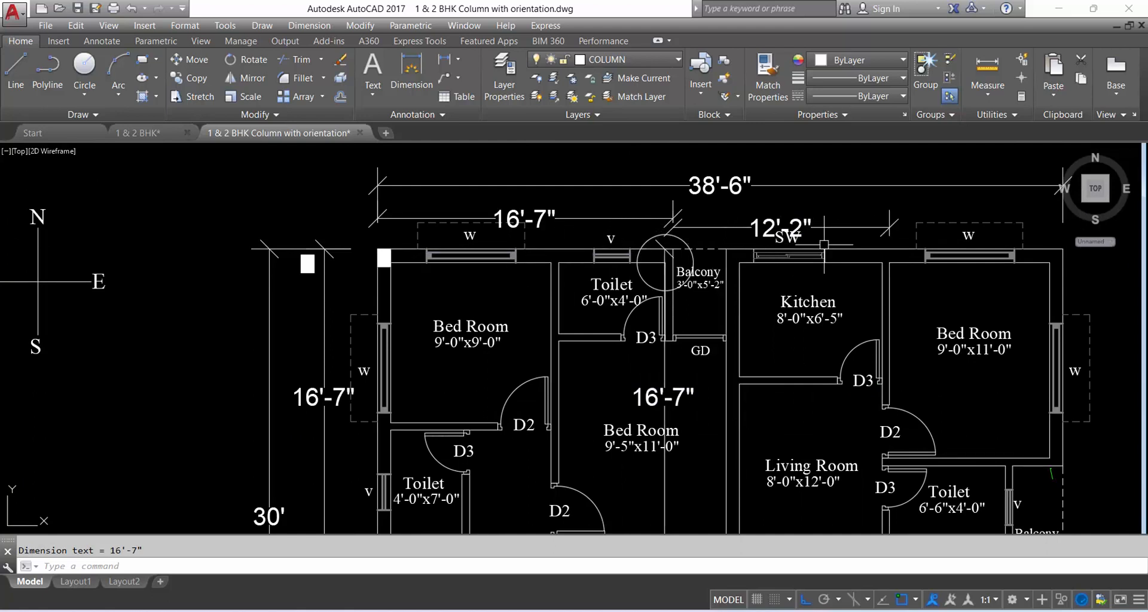
pyautogui.scroll(-2, 664, 239)
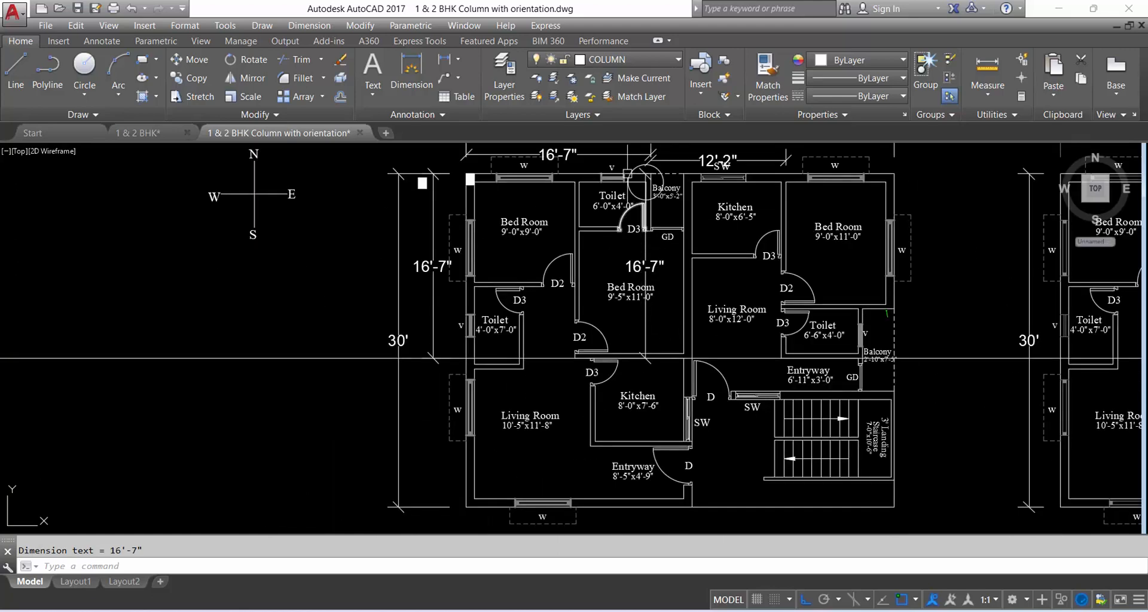
pyautogui.scroll(4, 646, 174)
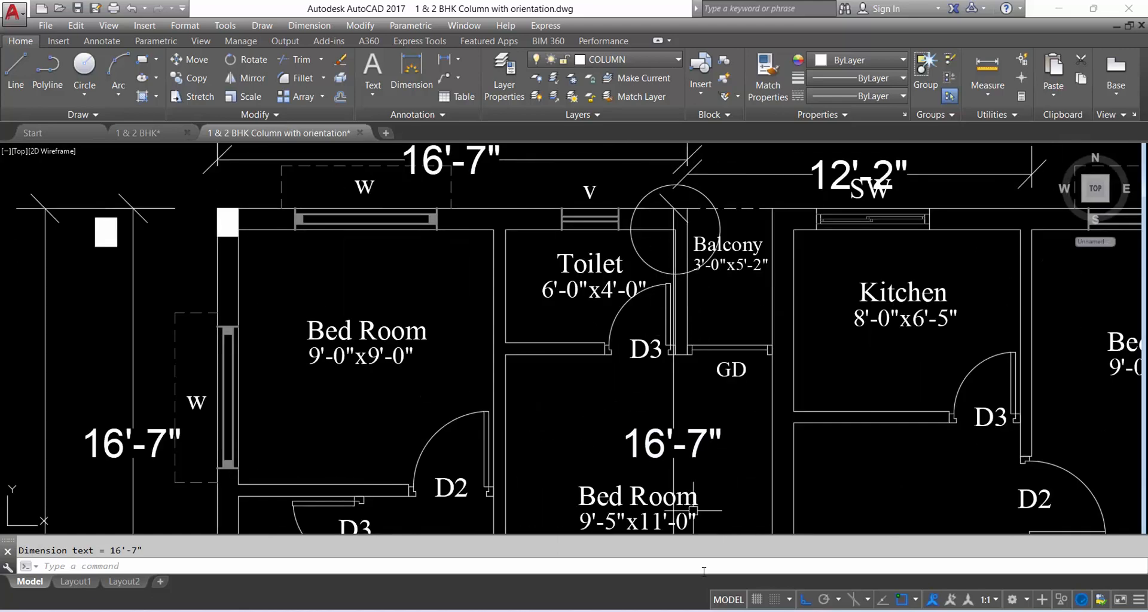
pyautogui.scroll(-4, 651, 353)
pyautogui.scroll(4, 668, 290)
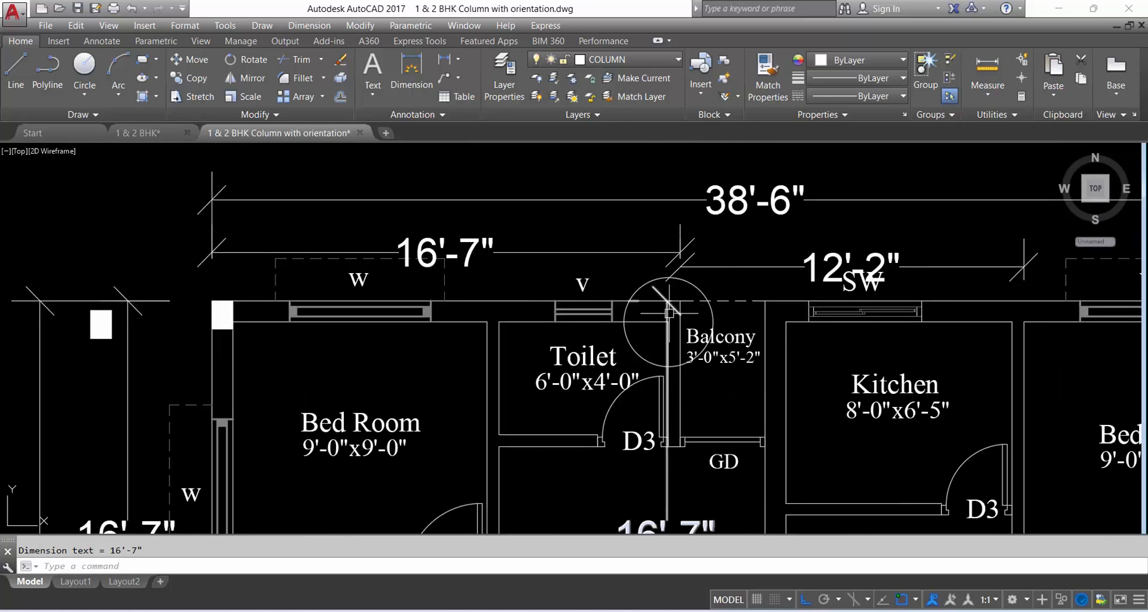
pyautogui.scroll(-2, 669, 312)
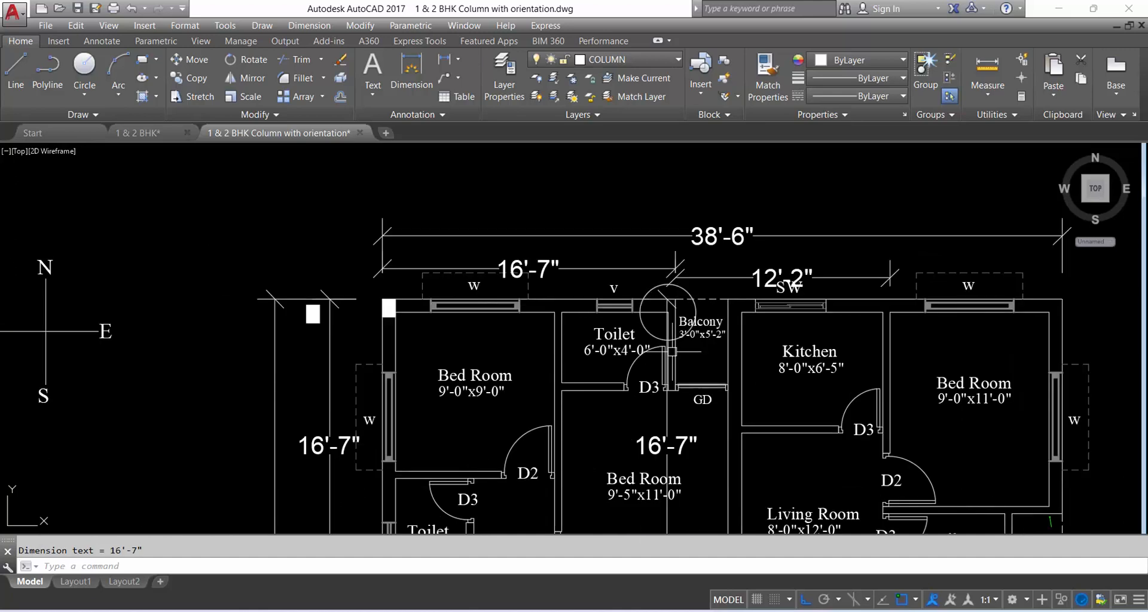
# Delete the marker circle beside the north balcony and the vertical dimension running through the 9'-5"x11'-0" bedroom
pyautogui.click(681, 291)
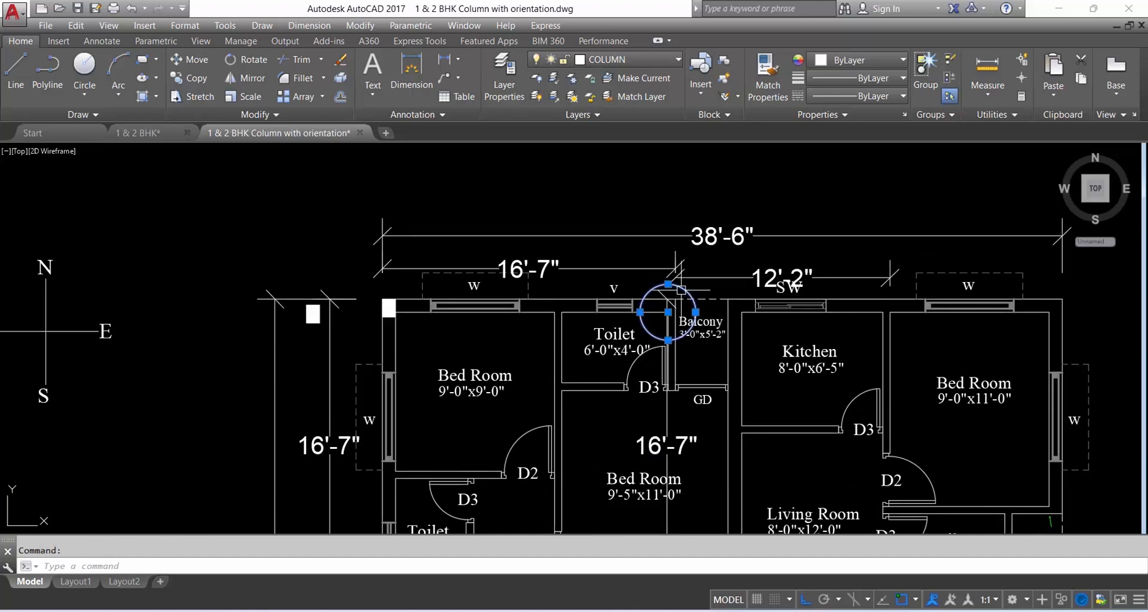
pyautogui.press('Delete')
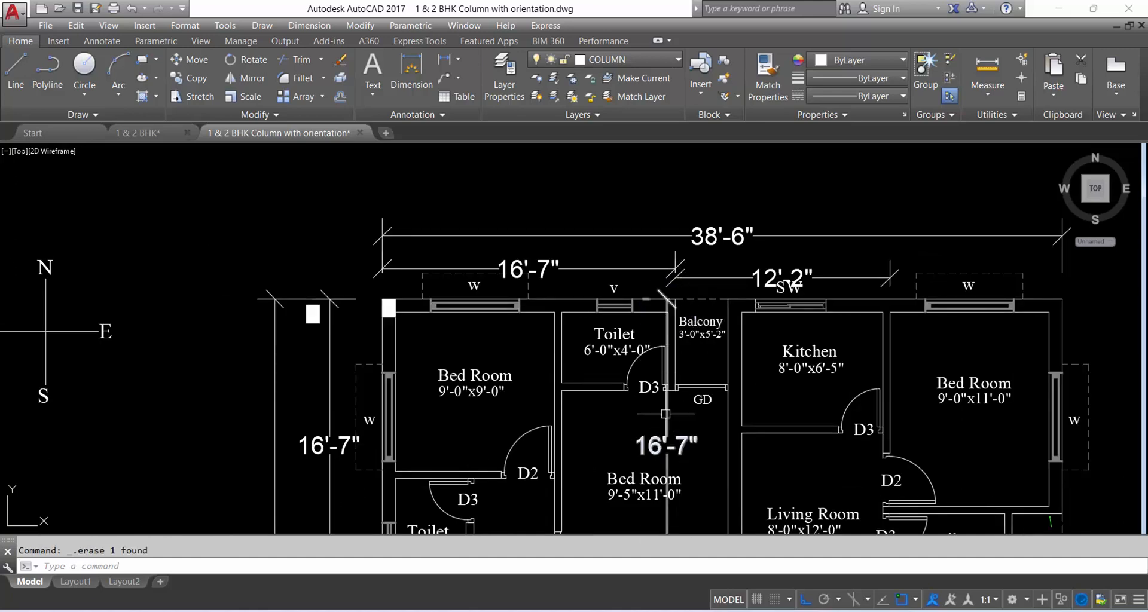
pyautogui.click(666, 302)
pyautogui.press('Delete')
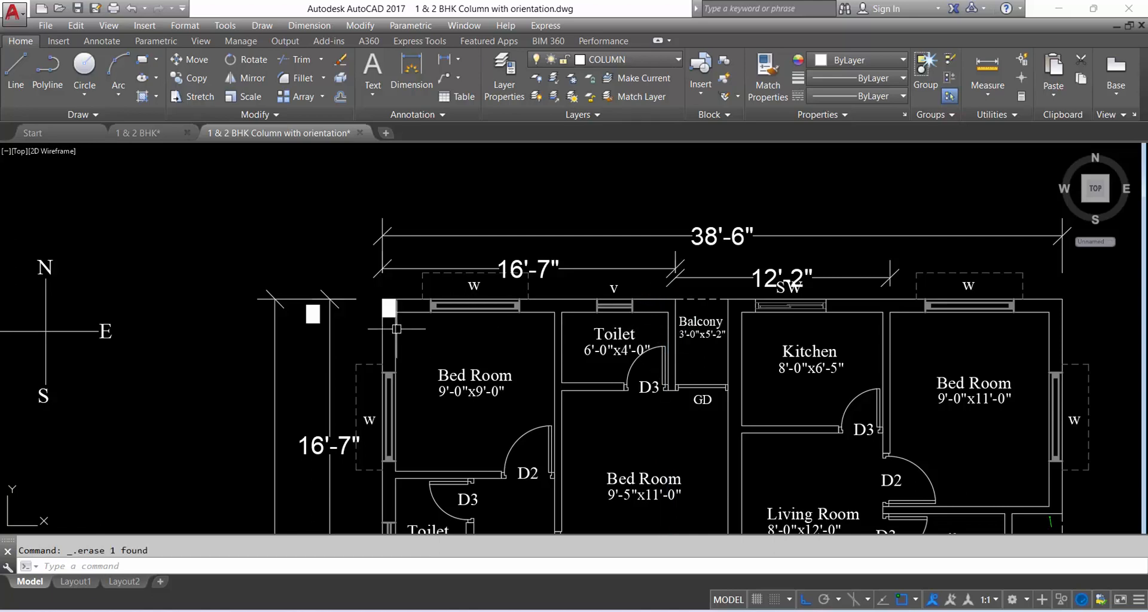
# Copy the northwest corner column by its northeast corner to the north end of the balcony's west edge, with ortho off
pyautogui.scroll(2, 197, 369)
pyautogui.click(476, 236)
pyautogui.click(522, 293)
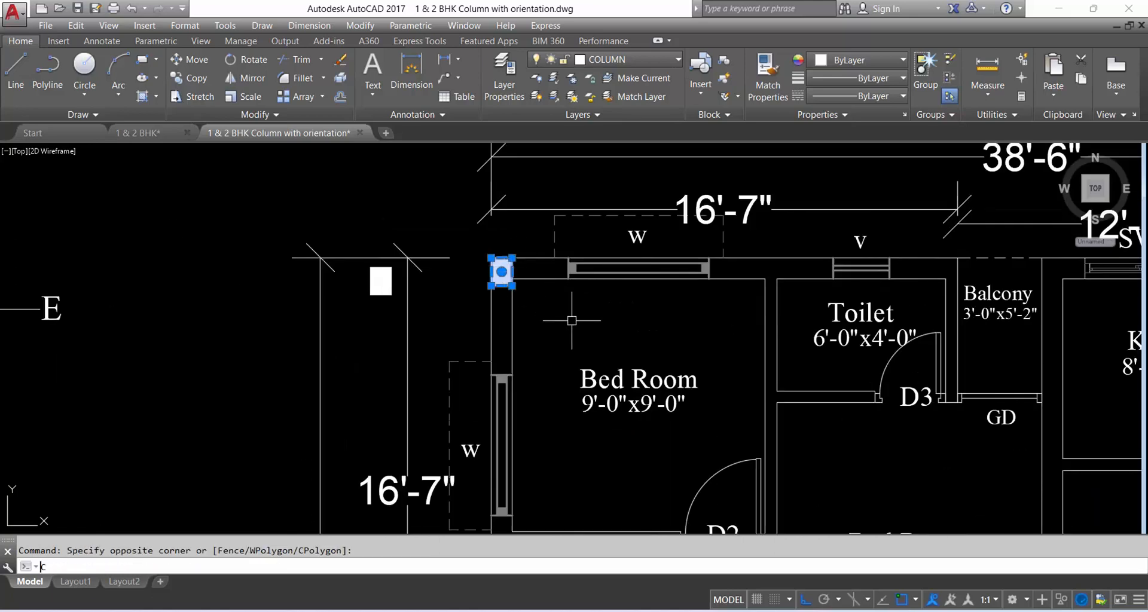
pyautogui.press('Return')
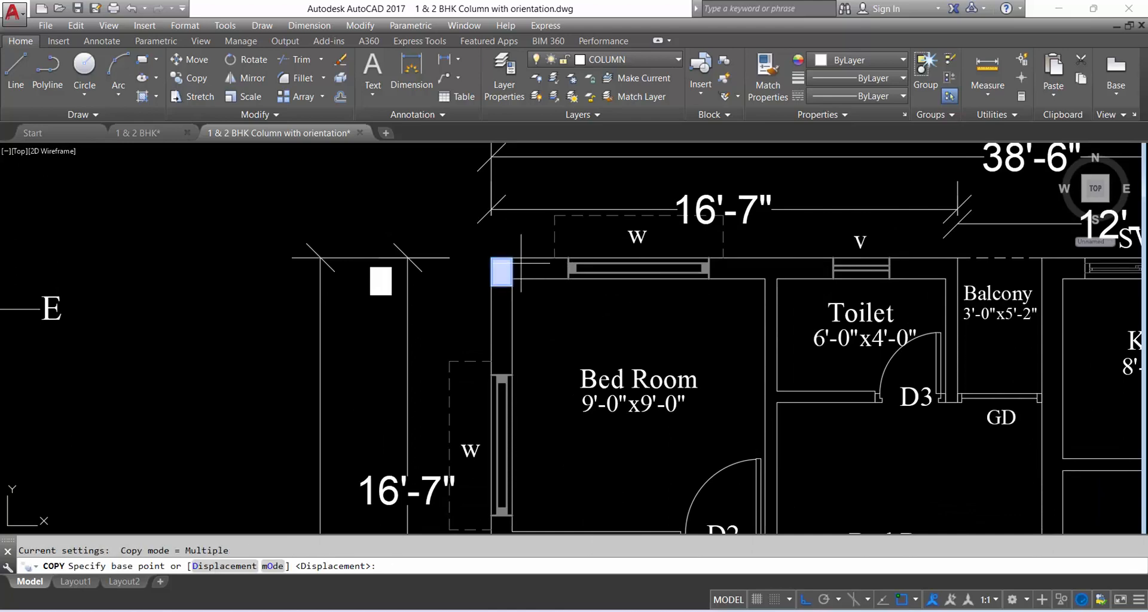
pyautogui.click(512, 257)
pyautogui.scroll(-3, 511, 257)
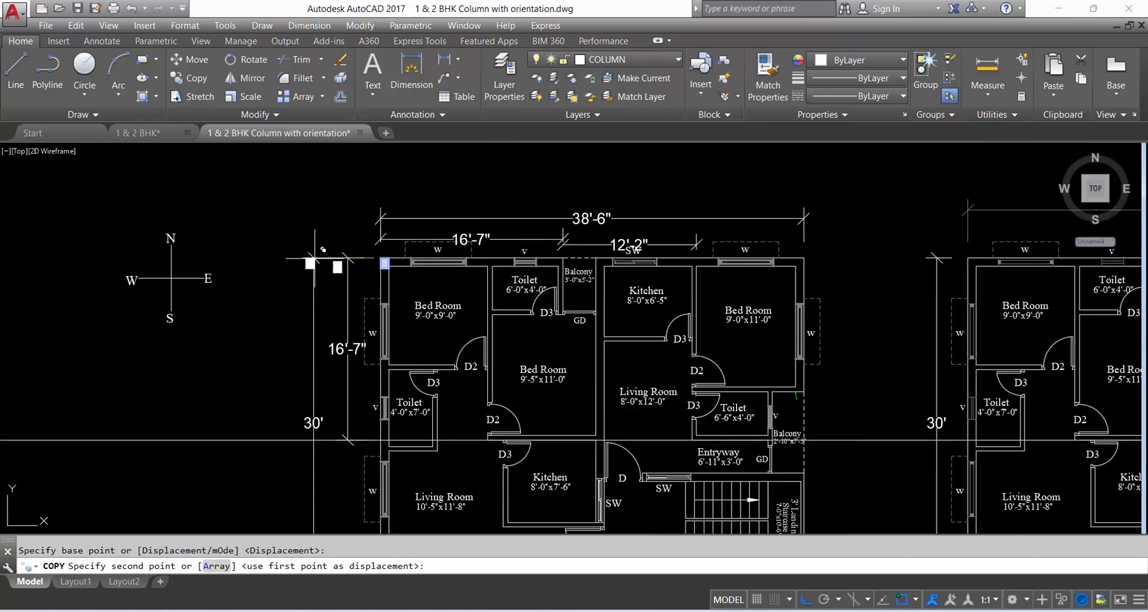
pyautogui.press('F8')
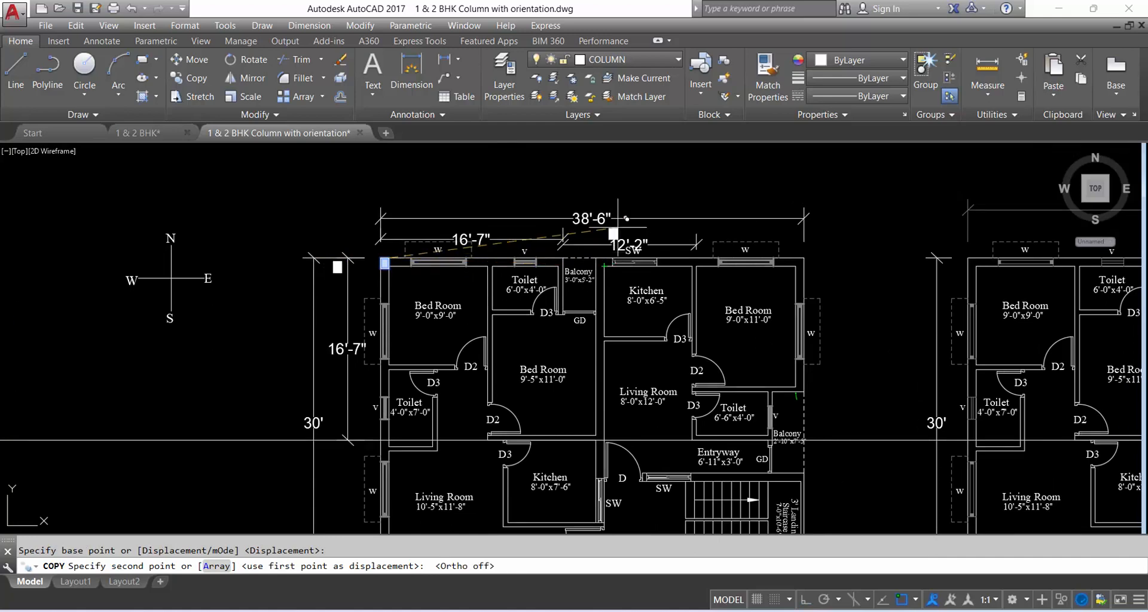
pyautogui.scroll(4, 573, 267)
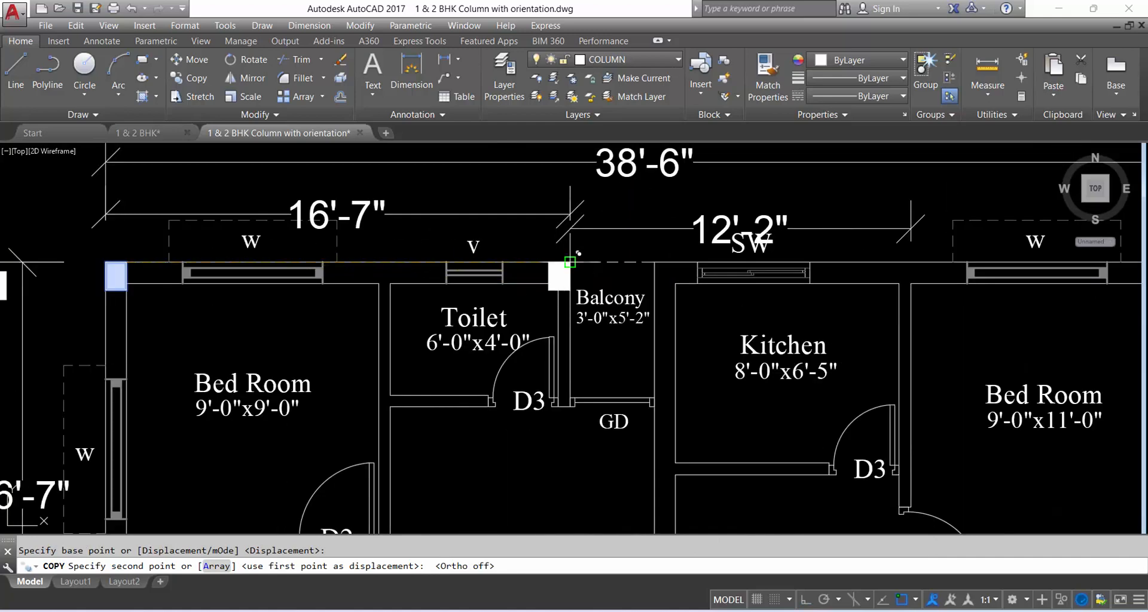
pyautogui.click(562, 263)
pyautogui.scroll(-4, 548, 179)
pyautogui.press('Escape')
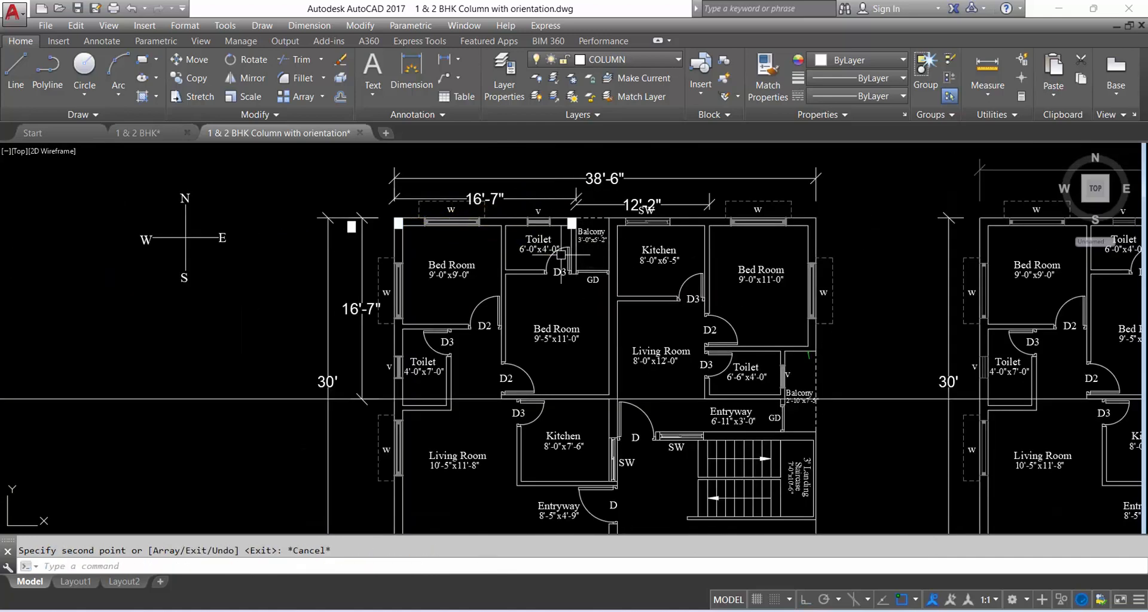
pyautogui.scroll(2, 565, 230)
pyautogui.scroll(-2, 574, 227)
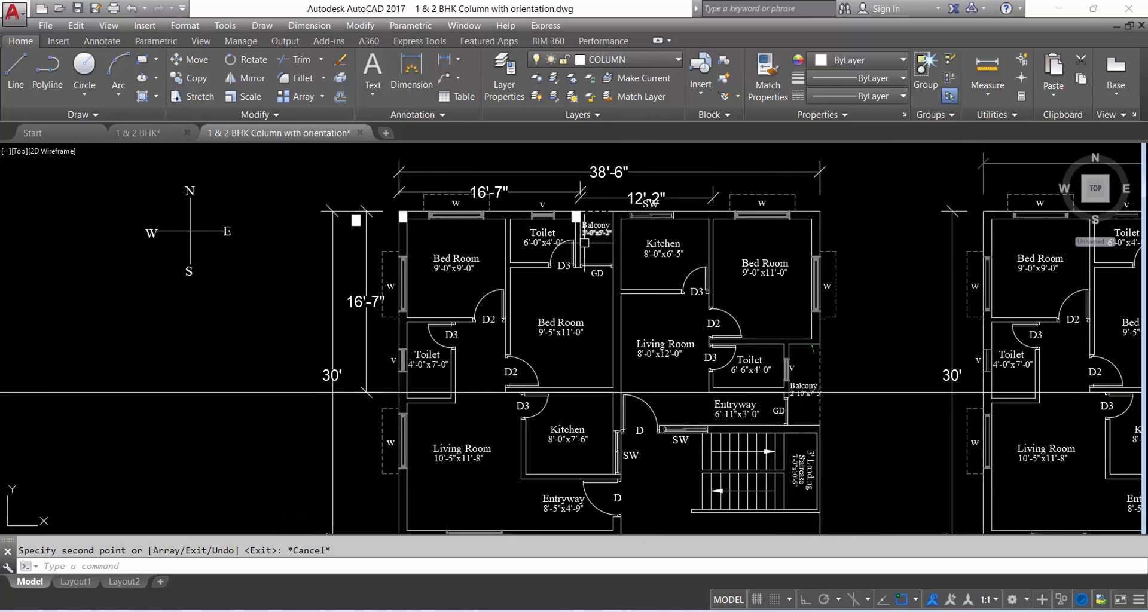
pyautogui.moveTo(735, 233); pyautogui.dragTo(645, 218, button='middle')
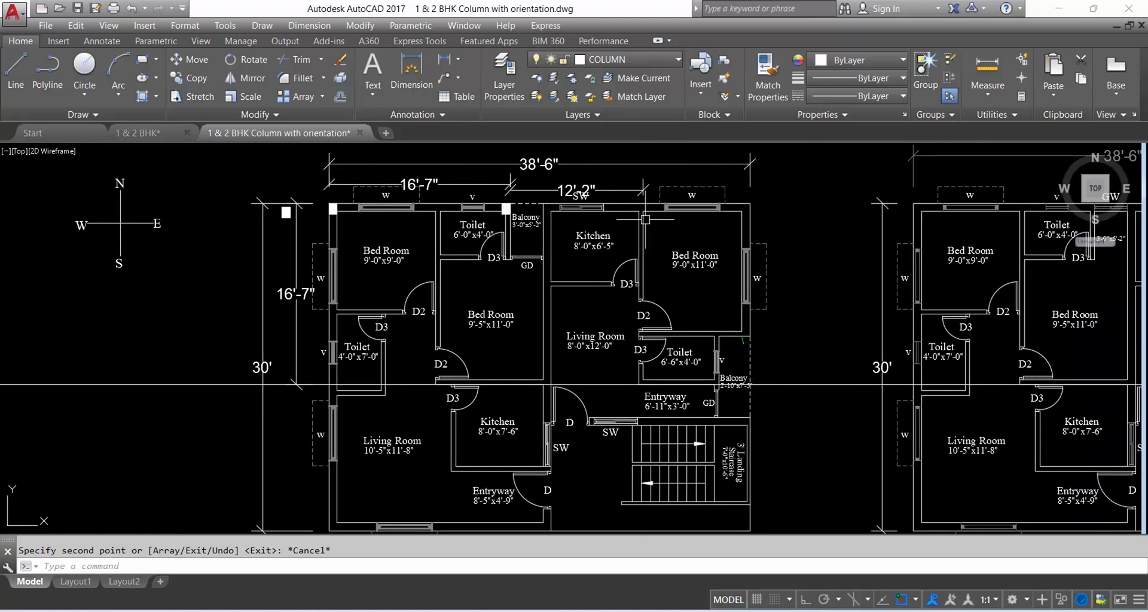
pyautogui.scroll(2, 489, 209)
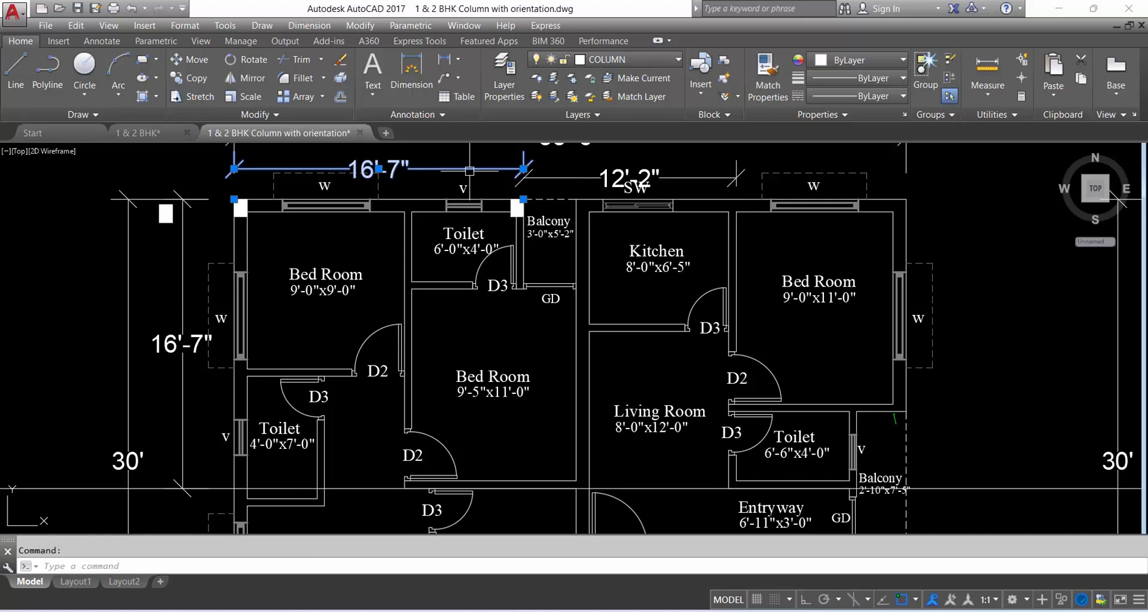
# Delete the two horizontal dimensions above the north wall, on the west and east sides of the north balcony column
pyautogui.press('Delete')
pyautogui.scroll(-3, 483, 221)
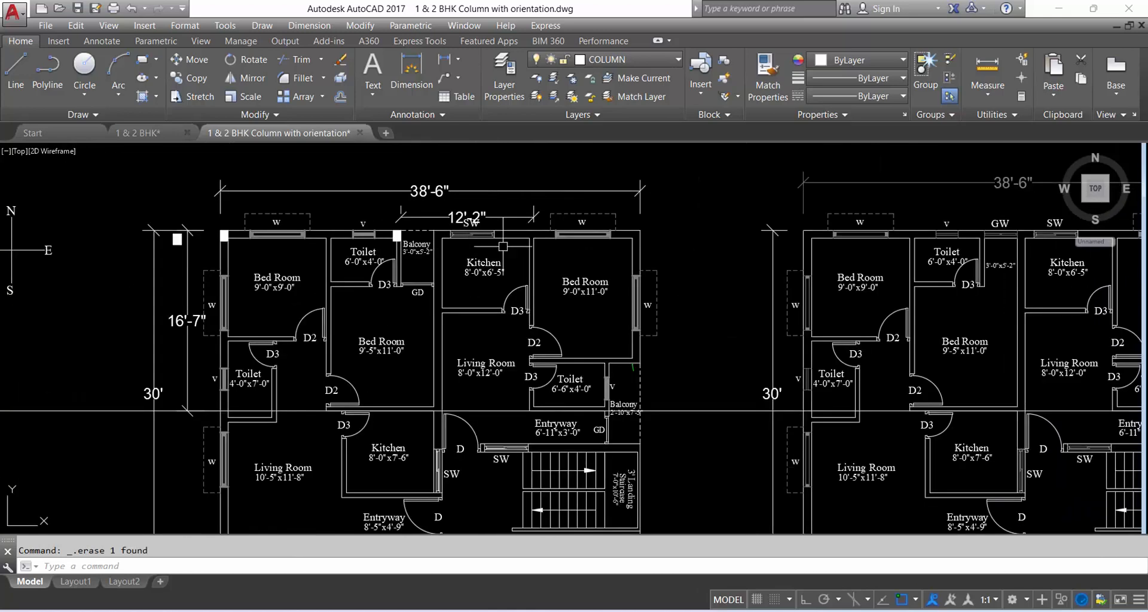
pyautogui.scroll(2, 484, 221)
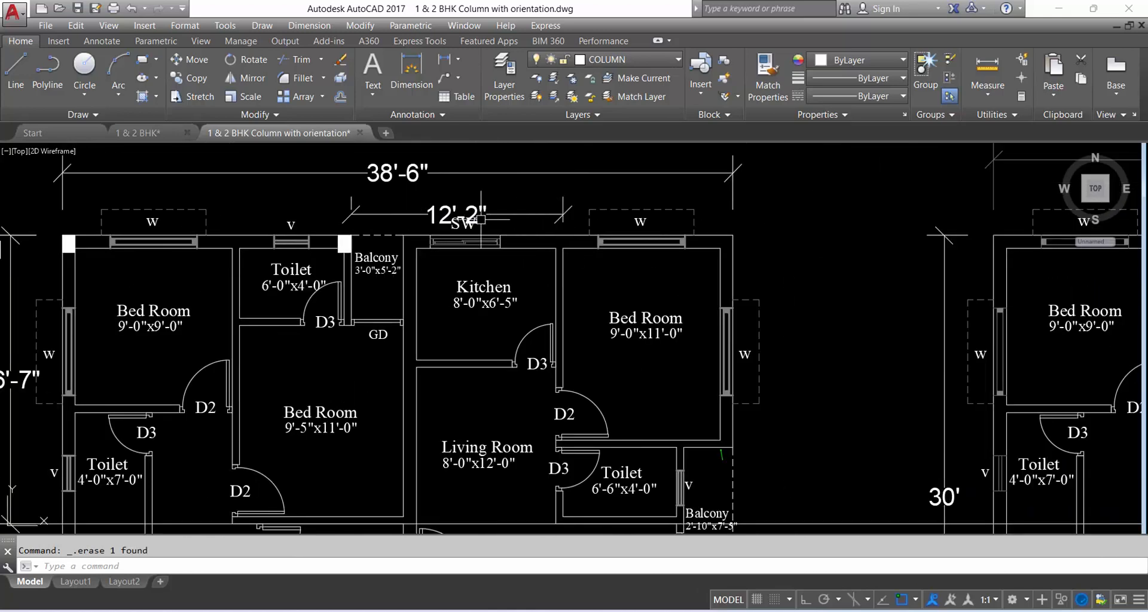
pyautogui.click(401, 213)
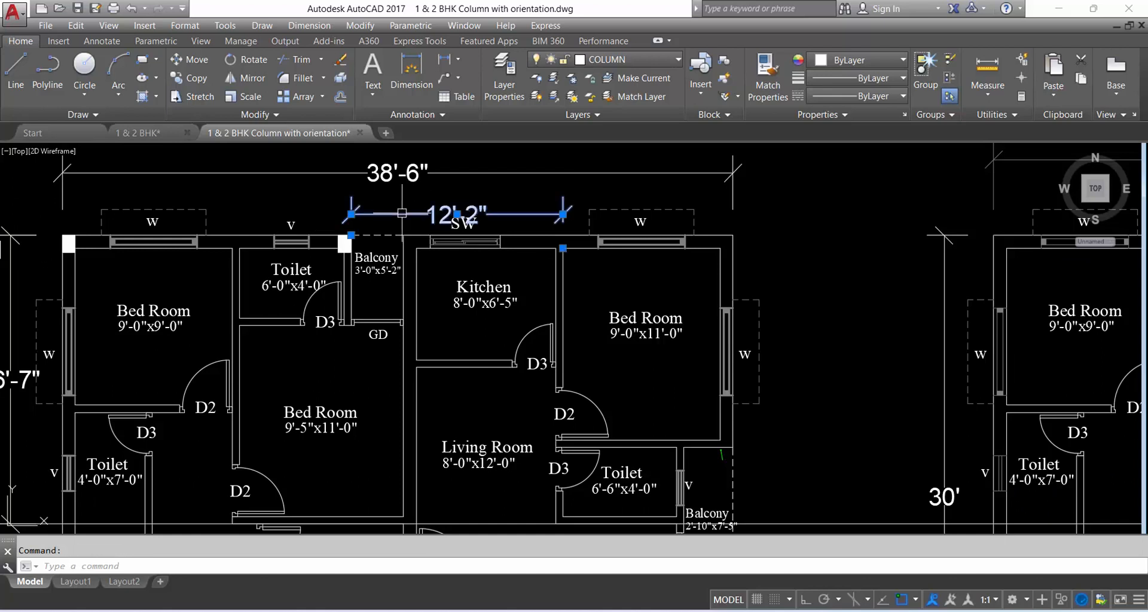
pyautogui.press('Delete')
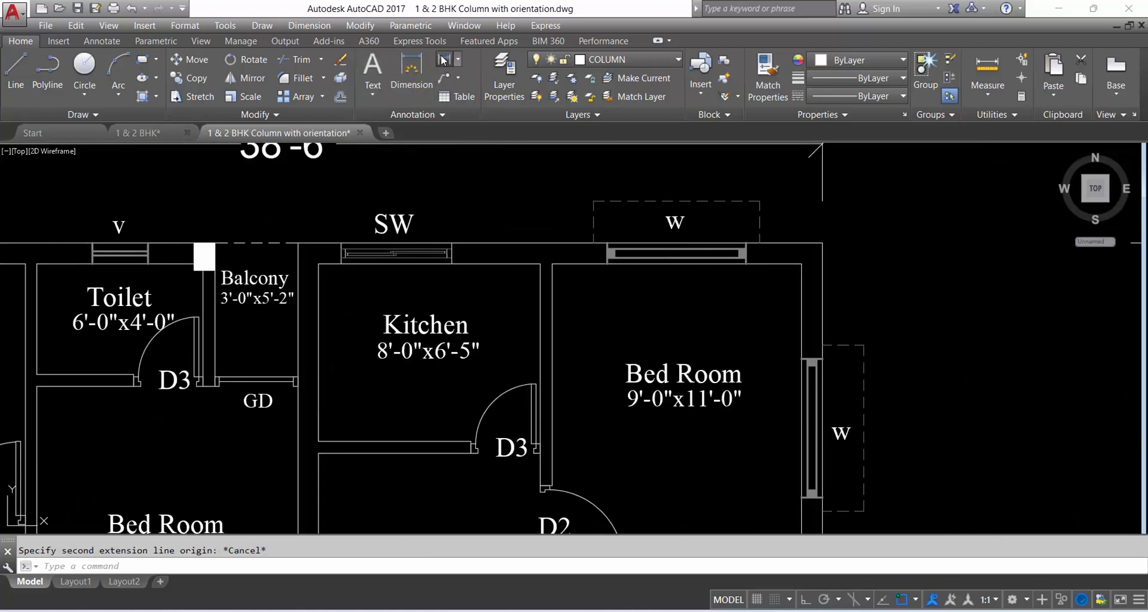
# Add a linear dimension from the balcony column's northwest corner to the 9'-0"x11'-0" bedroom's northwest inner corner, placed above the north wall
pyautogui.click(442, 59)
pyautogui.click(193, 242)
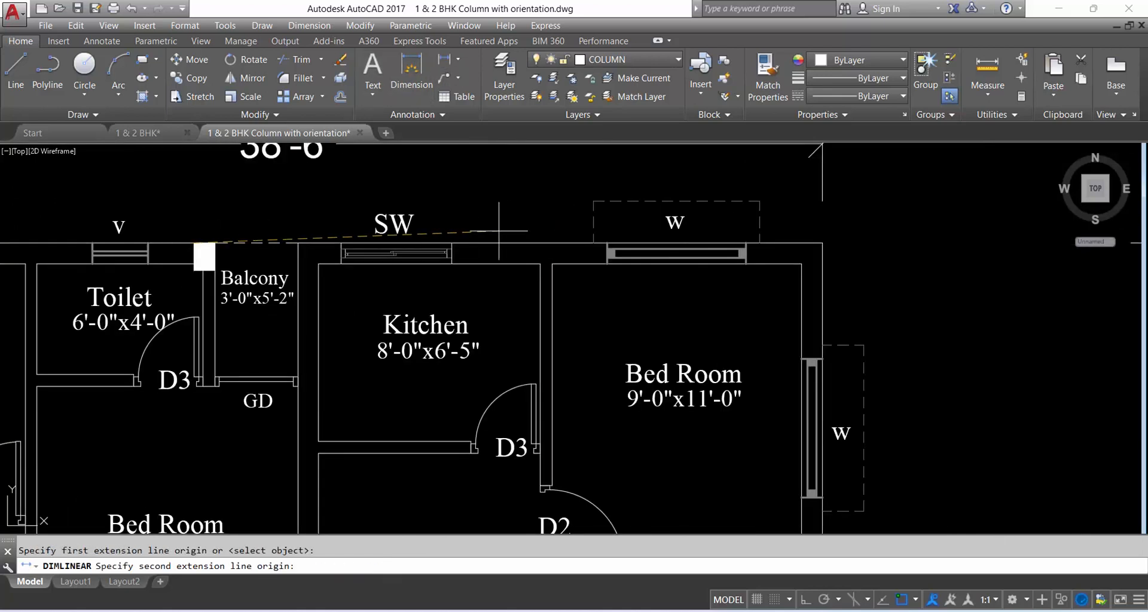
pyautogui.click(552, 264)
pyautogui.scroll(-2, 552, 264)
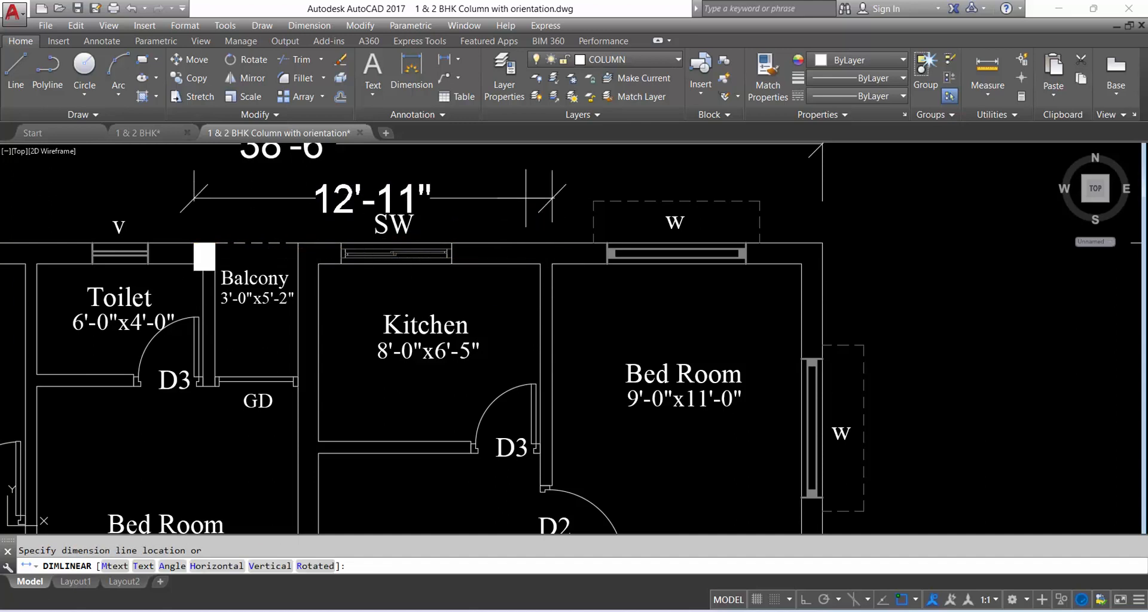
pyautogui.click(469, 209)
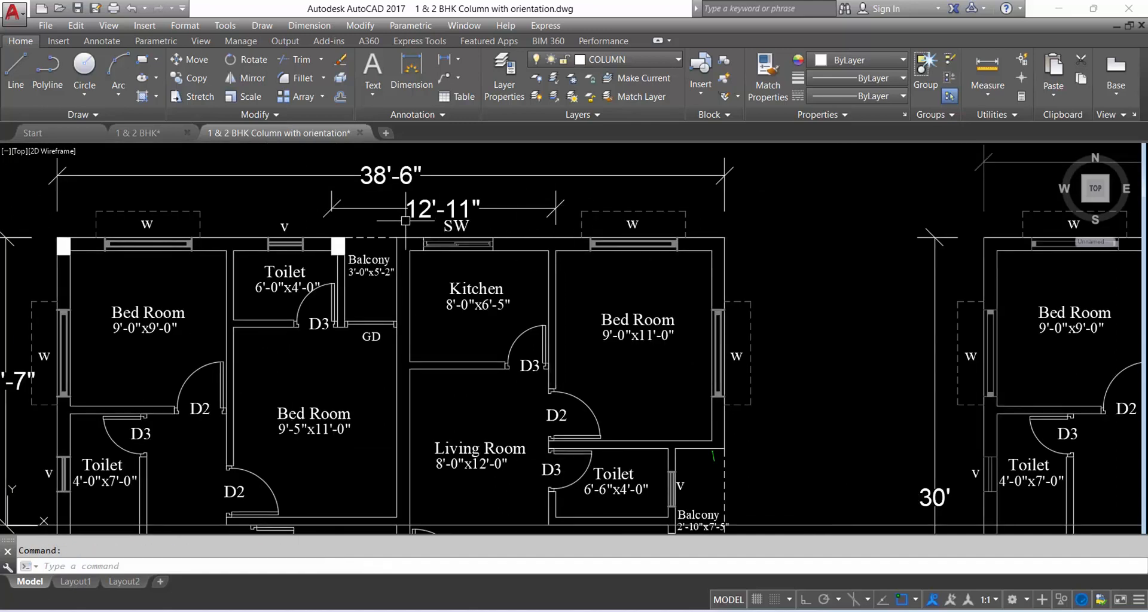
# Add a linear dimension from the building's northeast outer corner to the 8'-0"x6'-5" kitchen's northeast inner corner, placed above the north wall
pyautogui.press('Return')
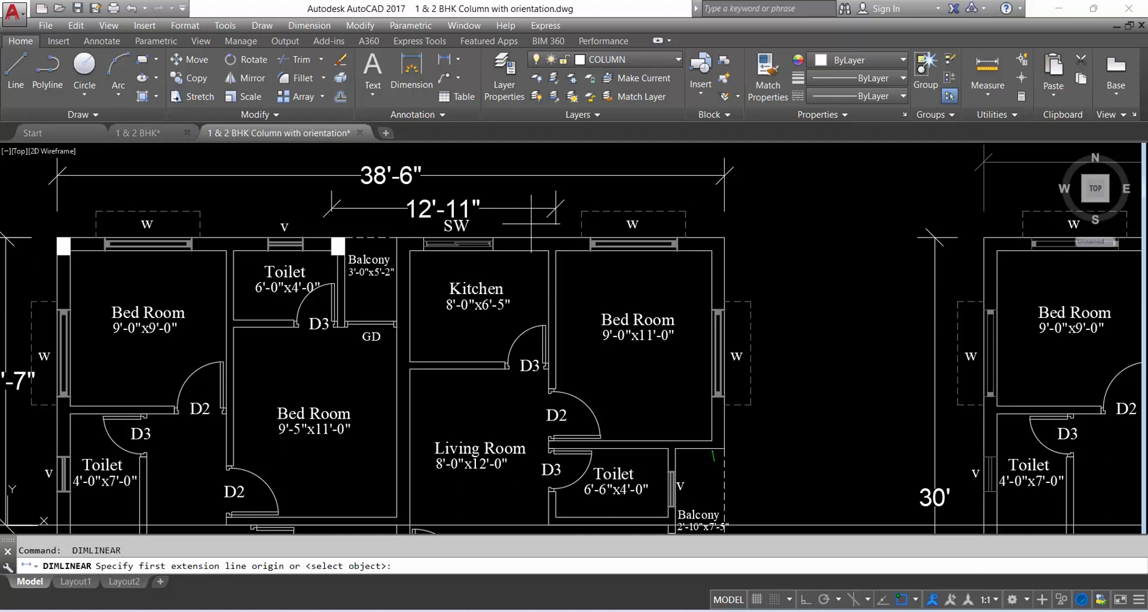
pyautogui.scroll(2, 564, 218)
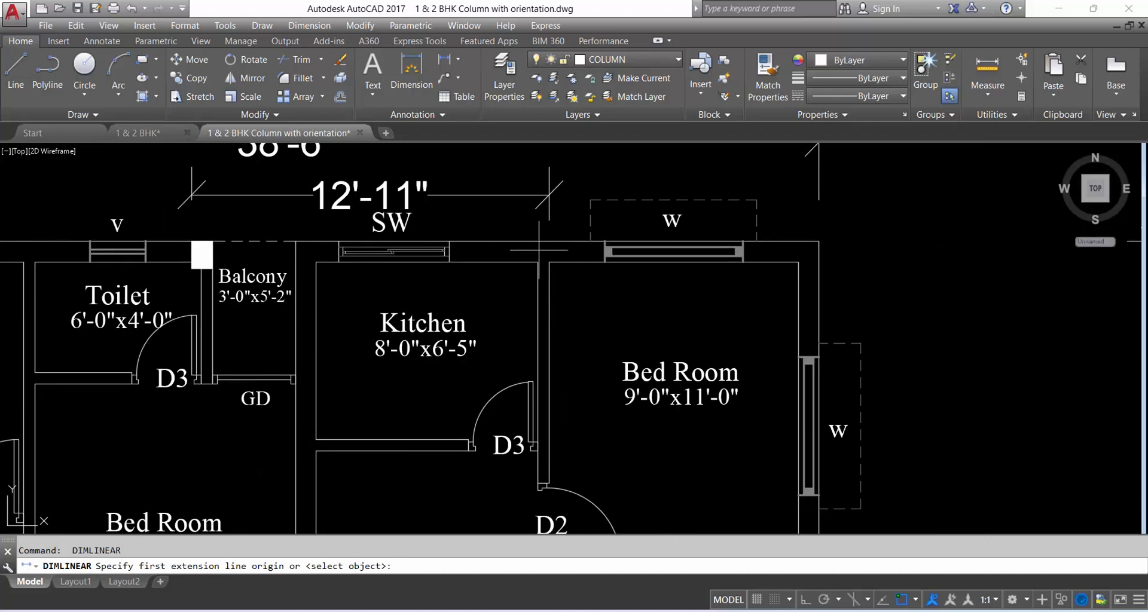
pyautogui.click(819, 241)
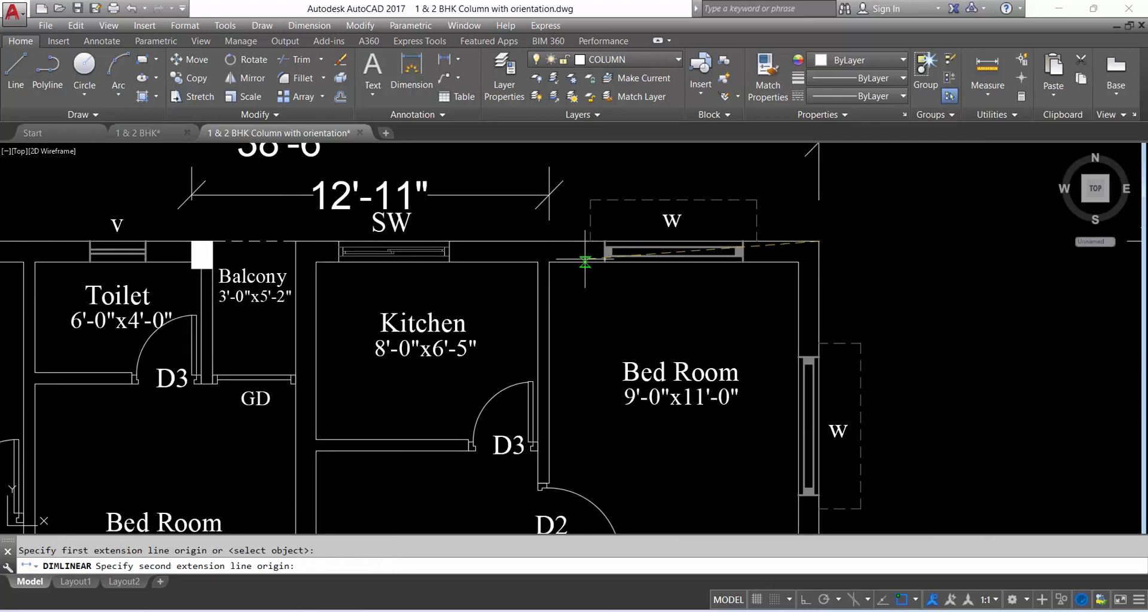
pyautogui.click(538, 262)
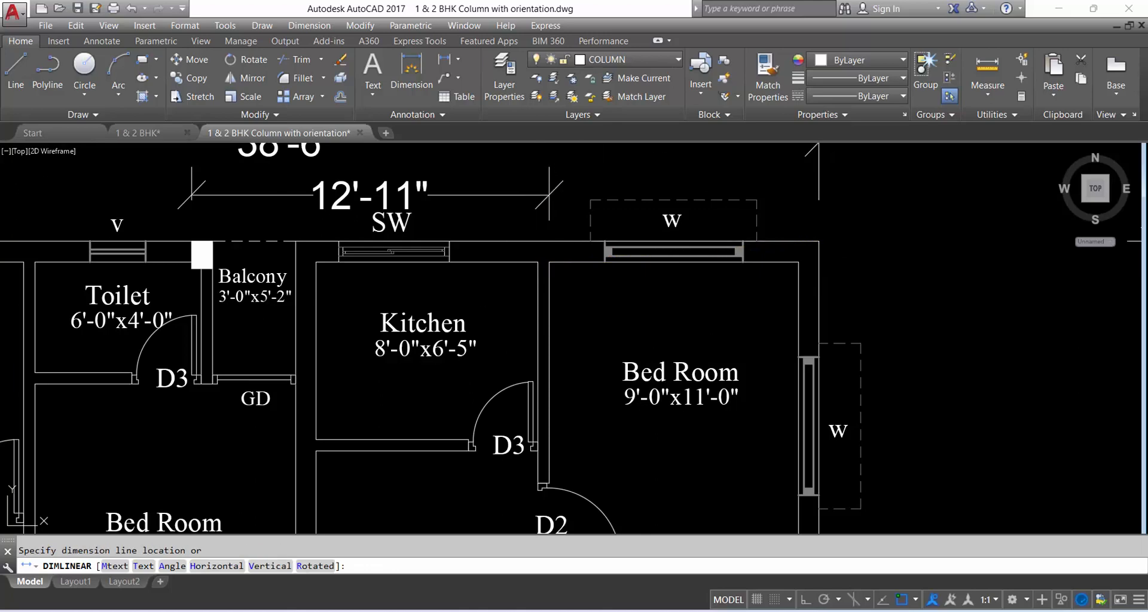
pyautogui.click(682, 170)
pyautogui.scroll(-2, 685, 209)
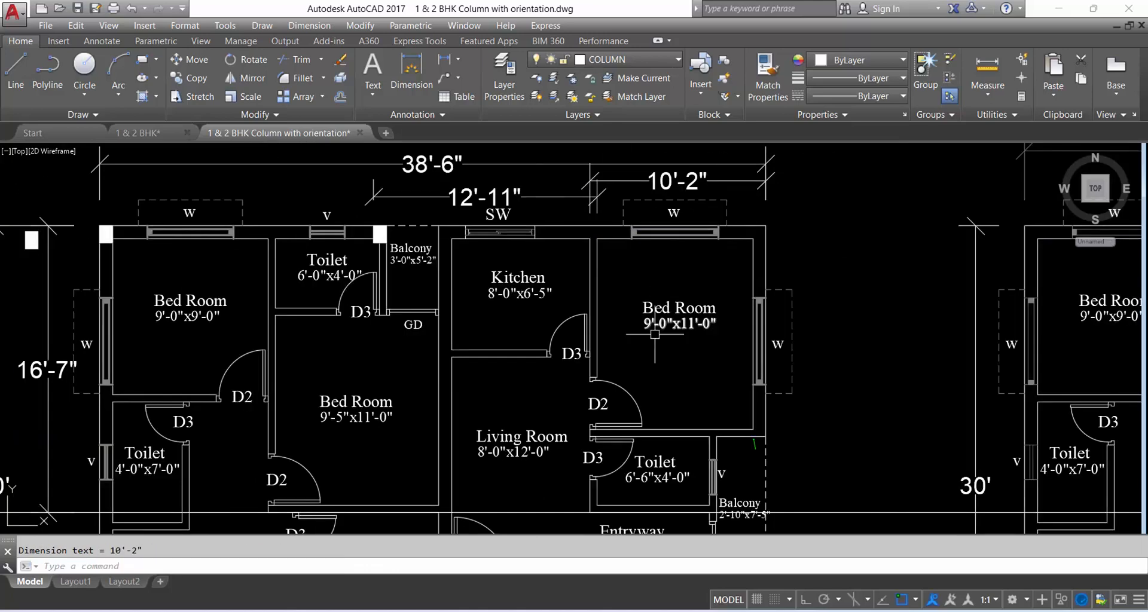
# Add a vertical linear dimension from the horizontal construction line up to the north wall at the kitchen-bedroom partition, placed through the kitchen and living room
pyautogui.scroll(-2, 589, 421)
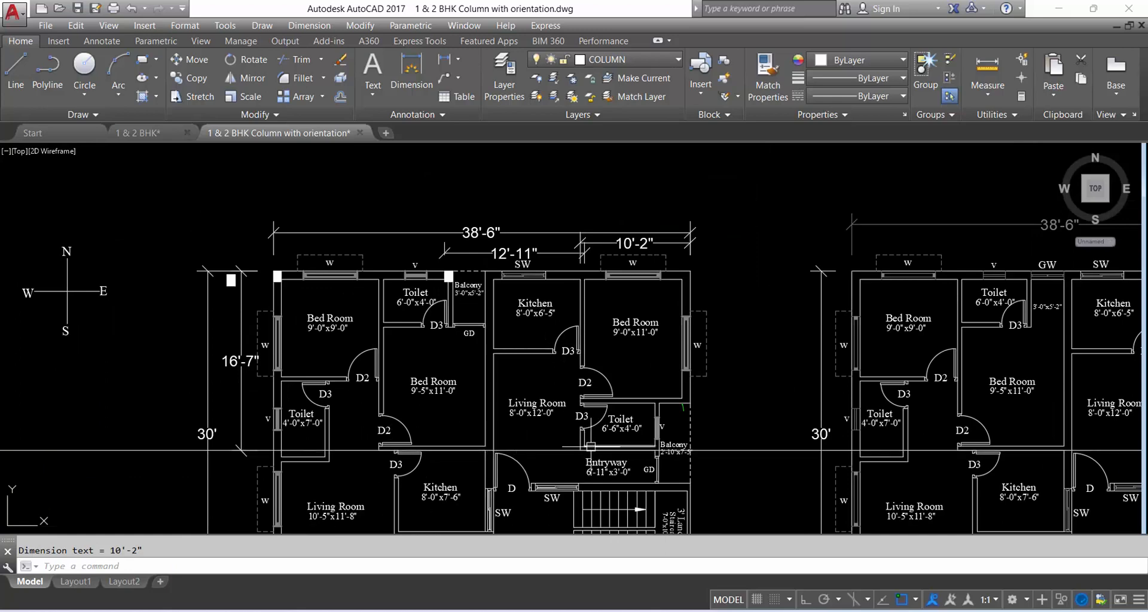
pyautogui.press('Return')
pyautogui.scroll(4, 586, 445)
pyautogui.click(591, 459)
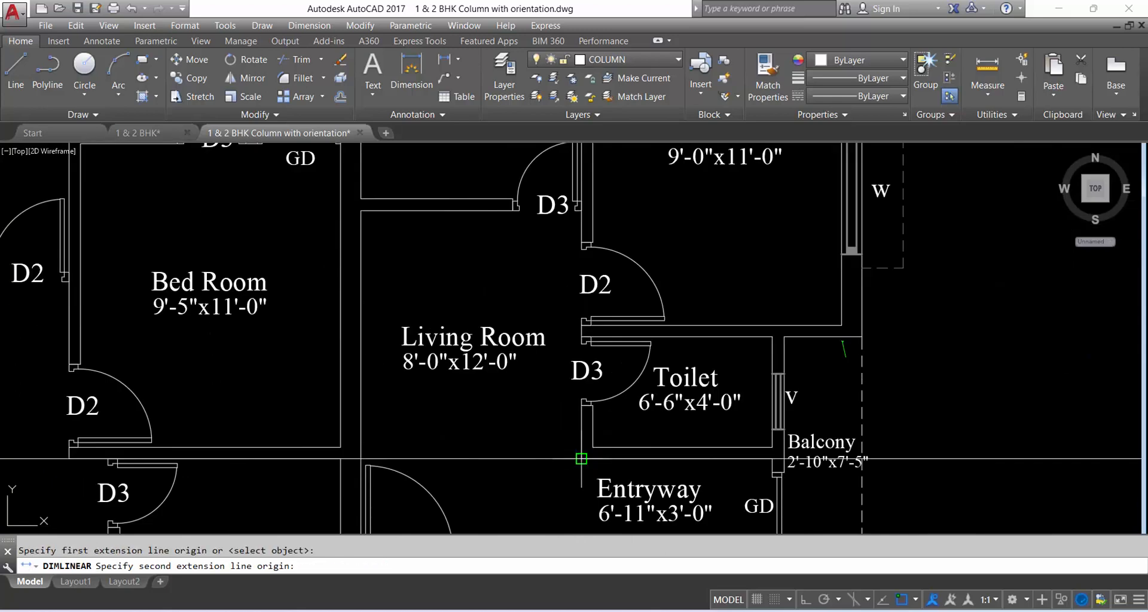
pyautogui.scroll(-4, 568, 411)
pyautogui.scroll(3, 589, 358)
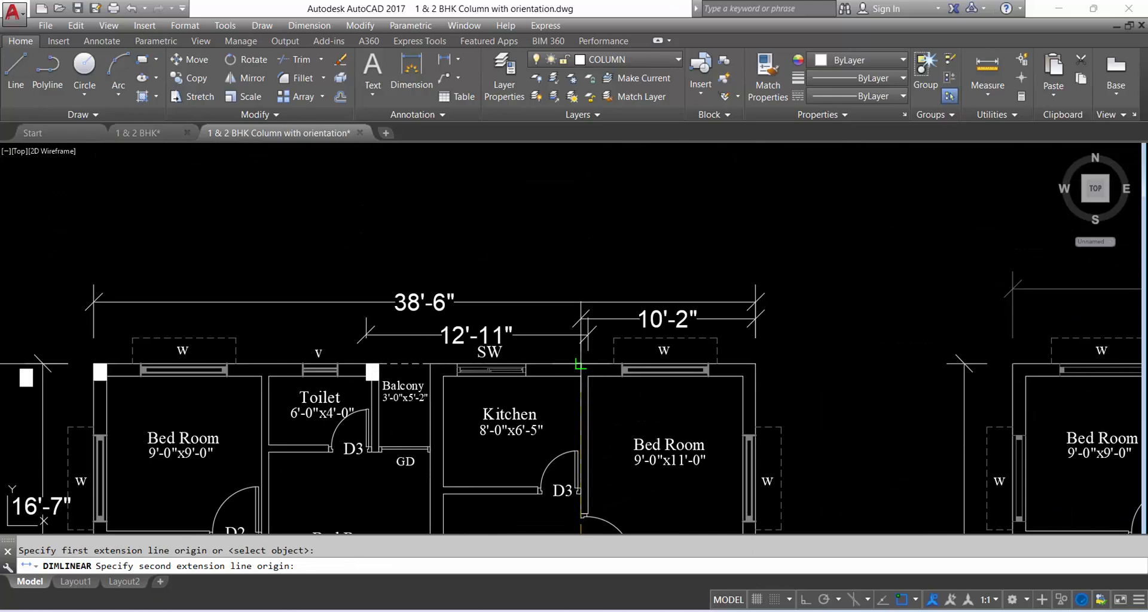
pyautogui.click(579, 365)
pyautogui.scroll(-3, 546, 386)
pyautogui.scroll(3, 548, 401)
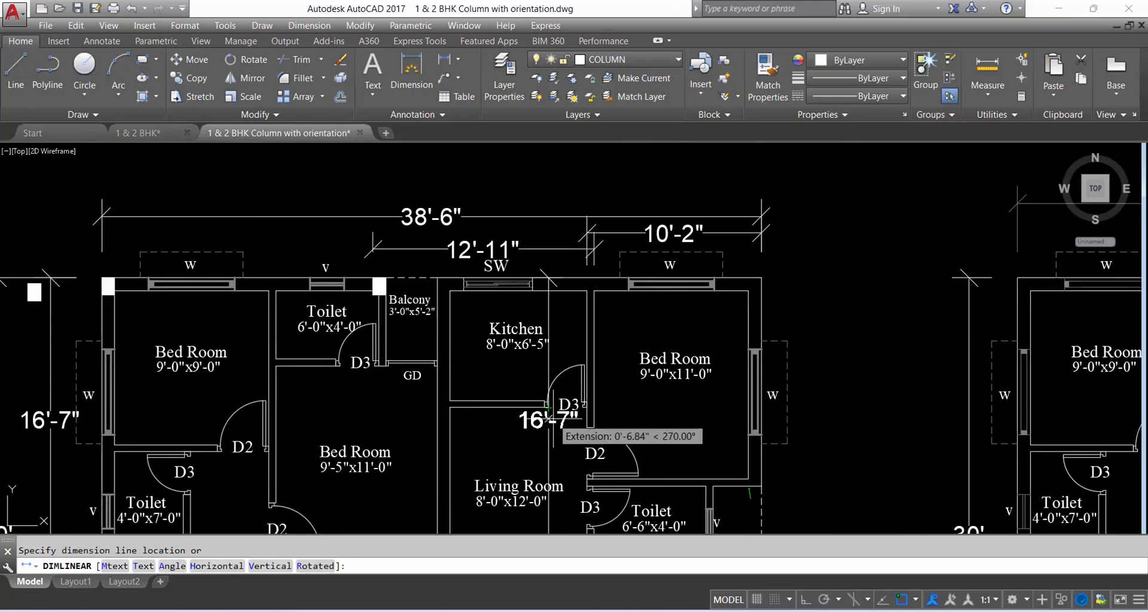
pyautogui.click(549, 419)
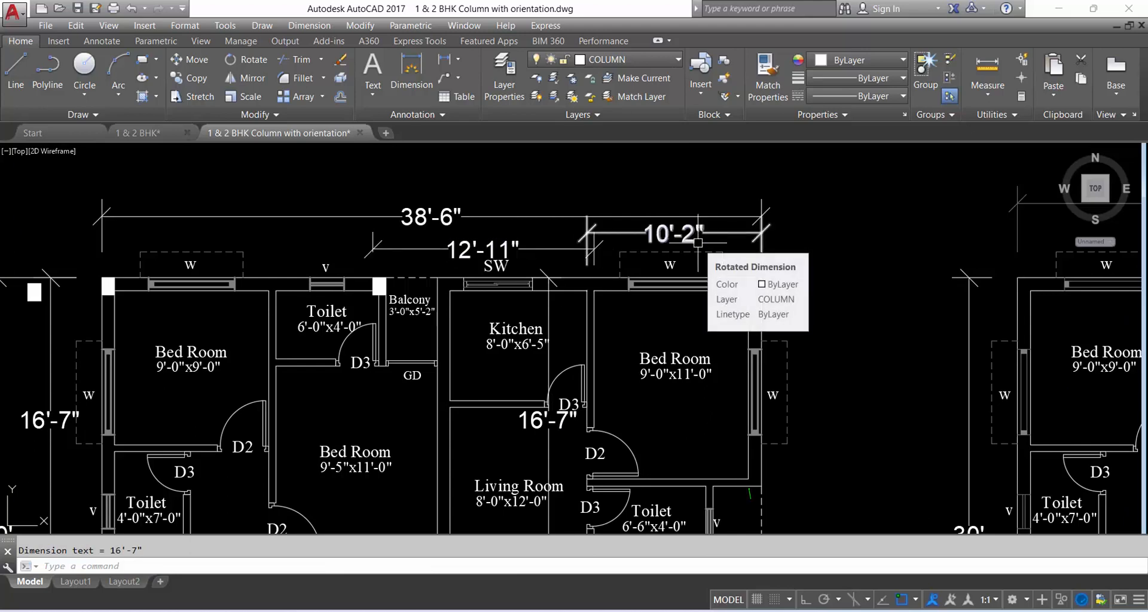
# Copy the north balcony column by its northeast corner to the north wall, in line with the east face of the kitchen-bedroom partition
pyautogui.scroll(-2, 556, 327)
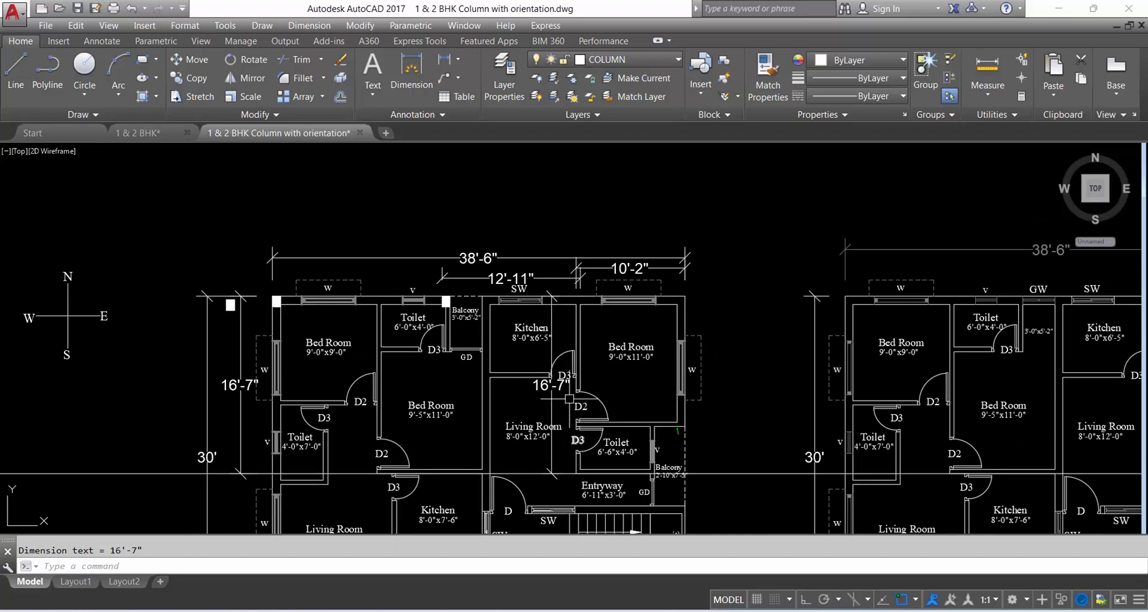
pyautogui.scroll(2, 552, 384)
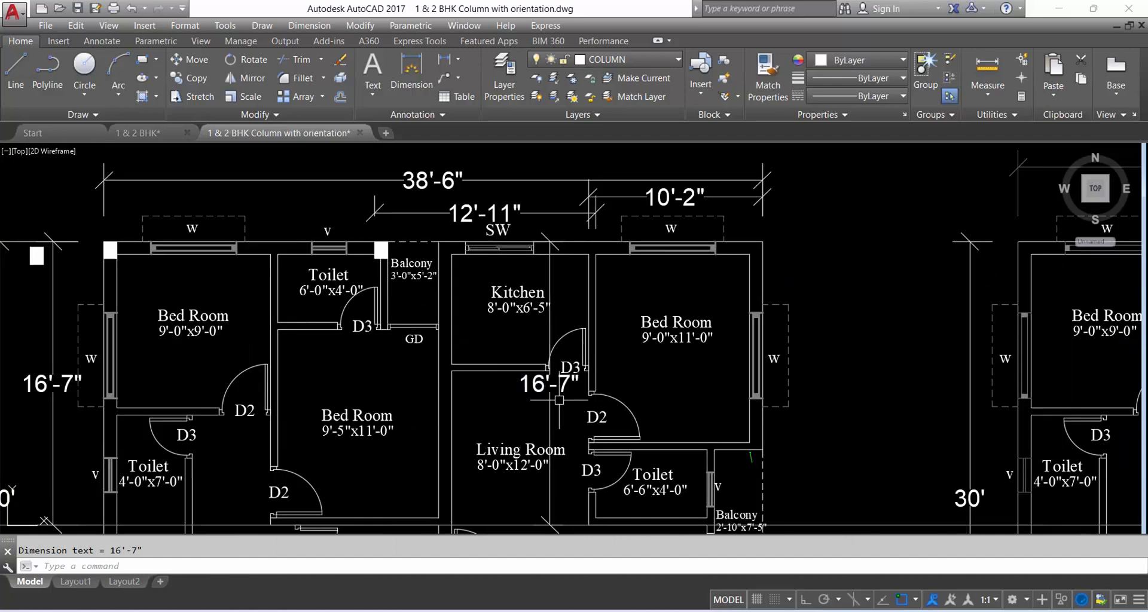
pyautogui.scroll(2, 599, 247)
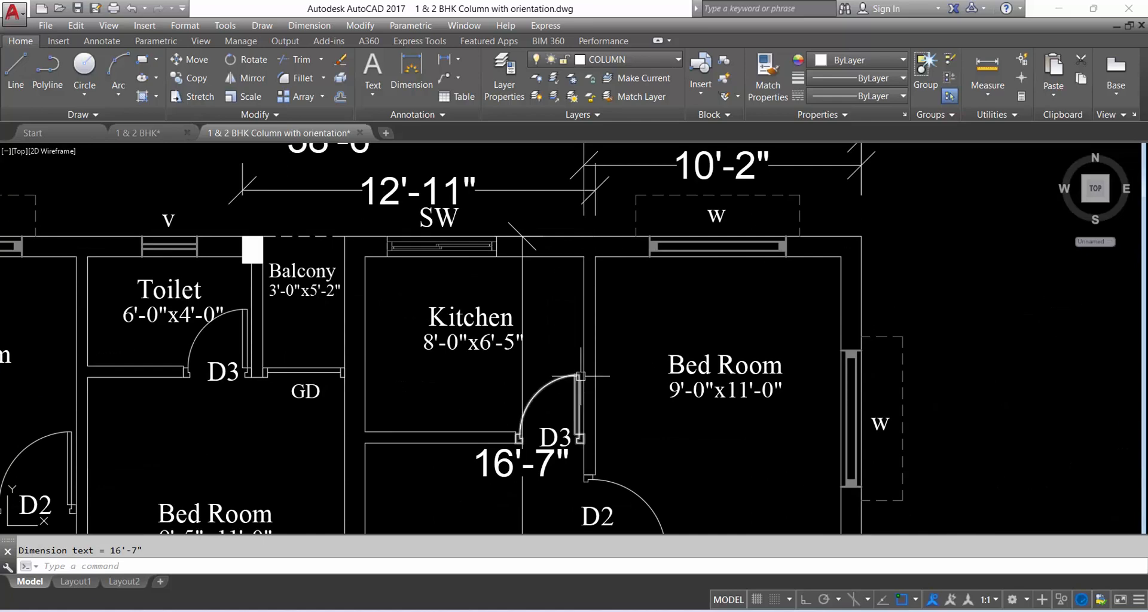
pyautogui.scroll(-2, 591, 287)
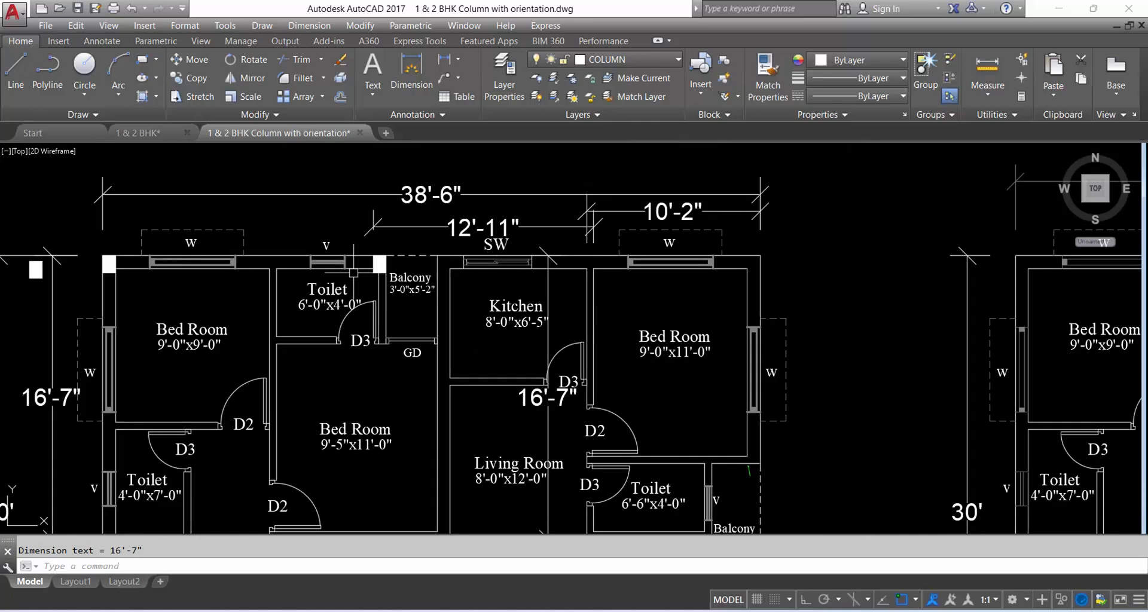
pyautogui.scroll(5, 375, 269)
pyautogui.click(398, 264)
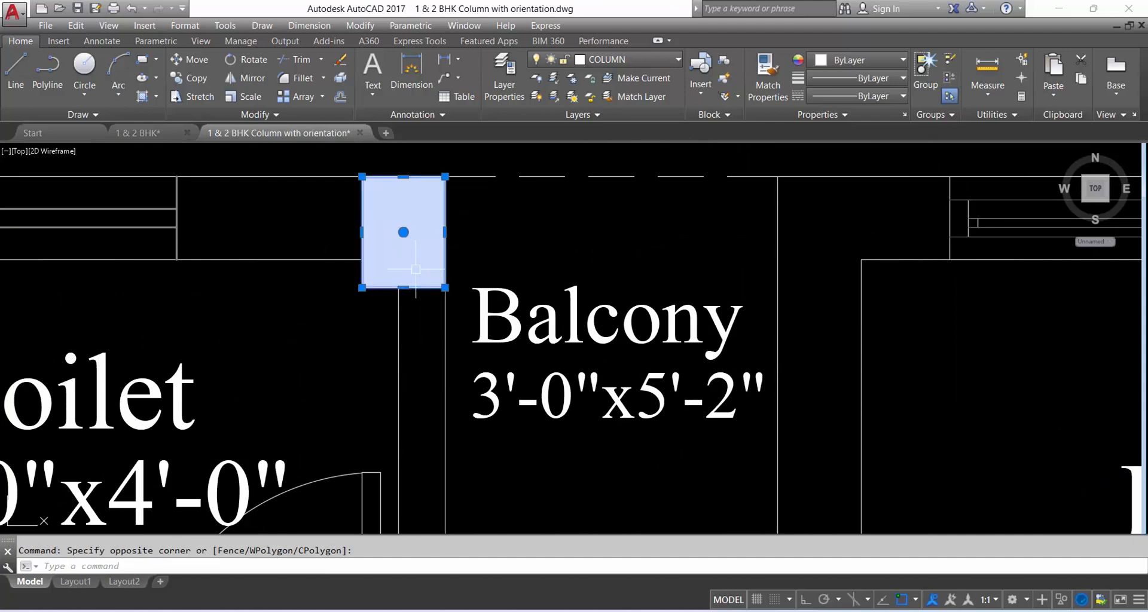
pyautogui.press('Return')
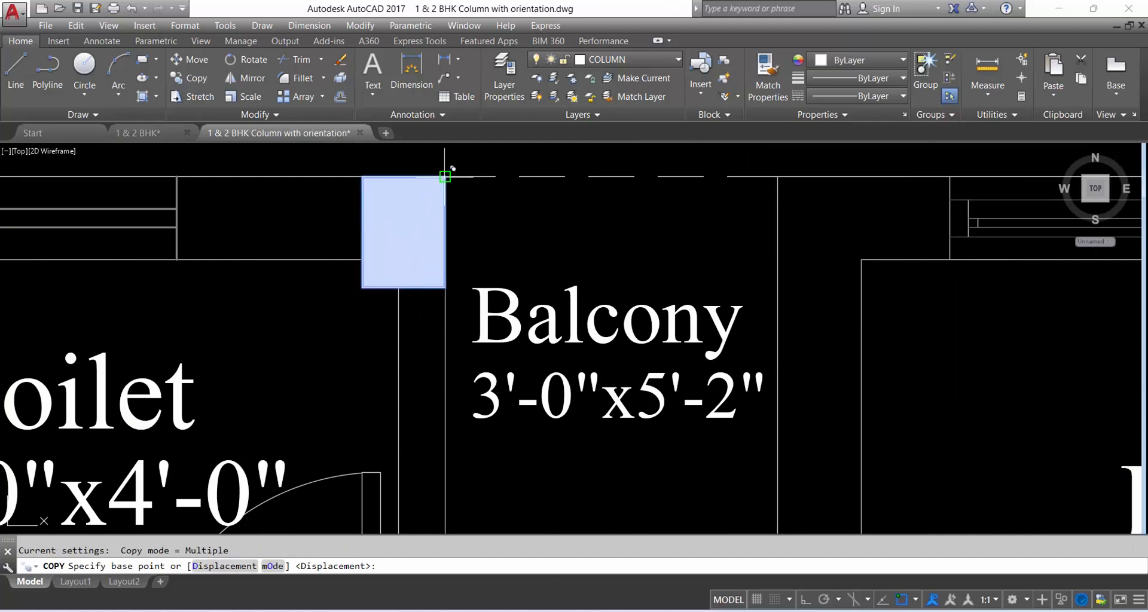
pyautogui.click(445, 176)
pyautogui.scroll(-3, 323, 185)
pyautogui.scroll(4, 529, 247)
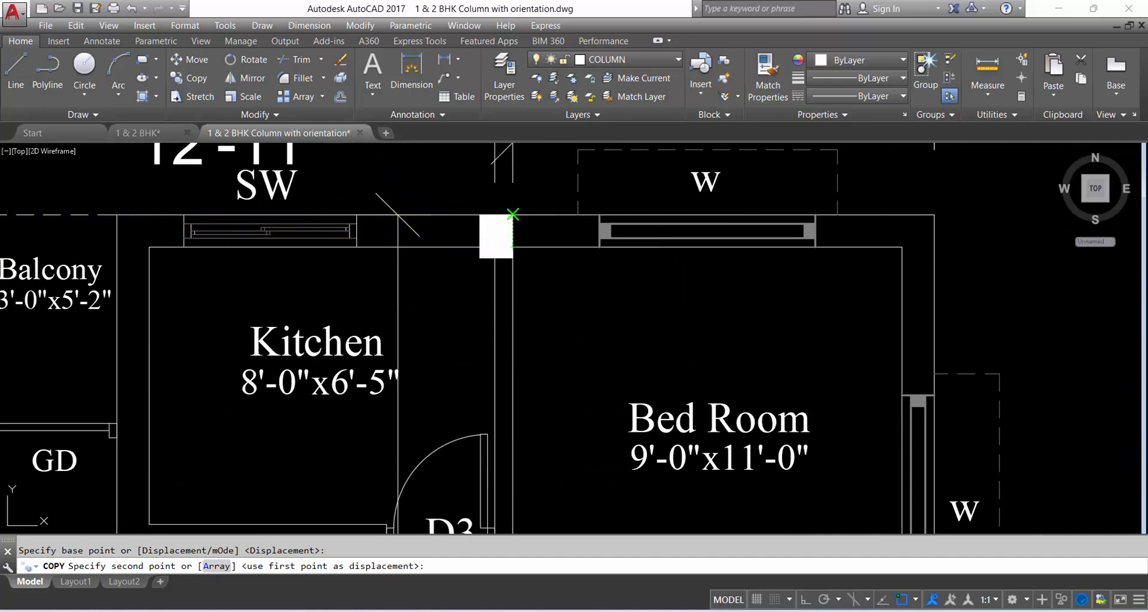
pyautogui.click(513, 214)
pyautogui.scroll(-3, 589, 240)
pyautogui.press('Escape')
pyautogui.scroll(-2, 567, 301)
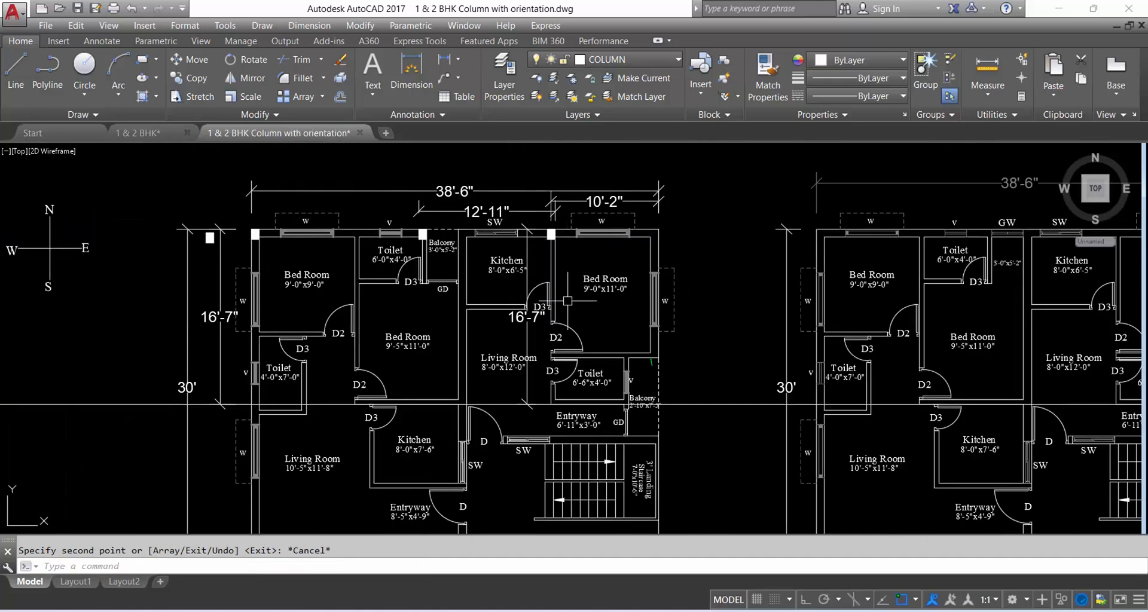
# Delete the vertical dimension through the kitchen and living room and the 12'-11" and 10'-2" dimensions above the north wall
pyautogui.click(521, 320)
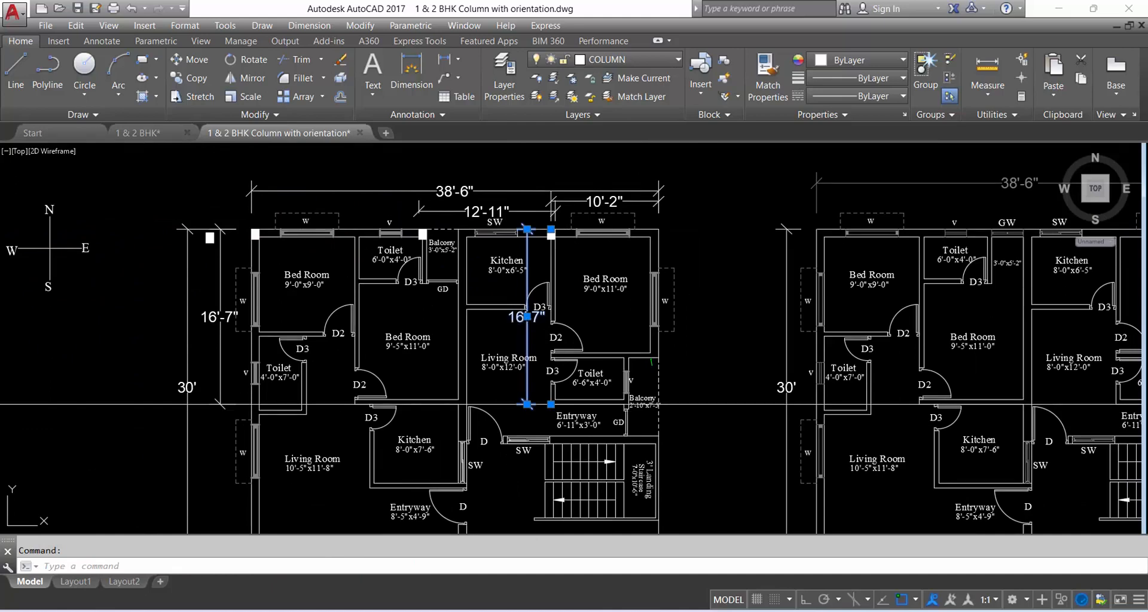
pyautogui.press('Delete')
pyautogui.click(478, 211)
pyautogui.press('Delete')
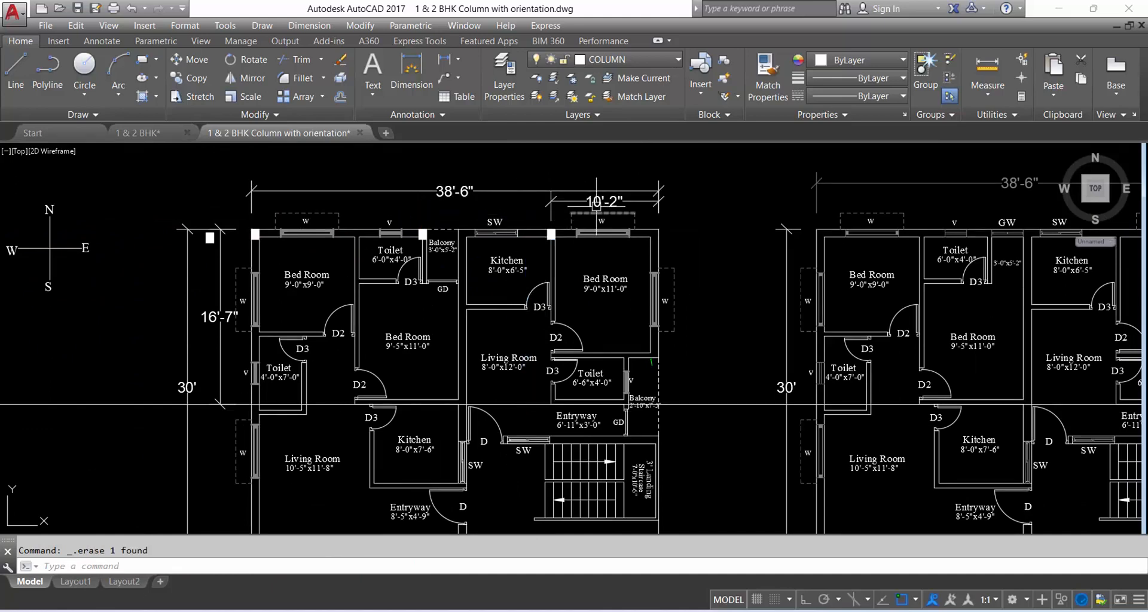
pyautogui.click(596, 202)
pyautogui.press('Delete')
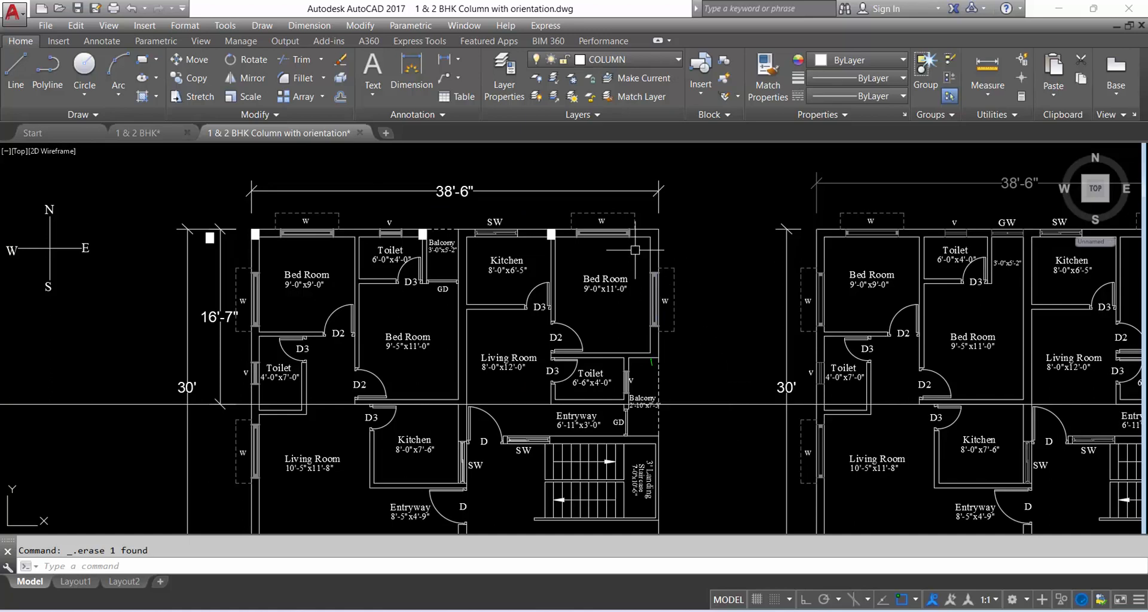
# Add a linear dimension from the northwest corner of the kitchen-bedroom column to the building's northeast outer corner, placed just above the north wall
pyautogui.scroll(2, 646, 239)
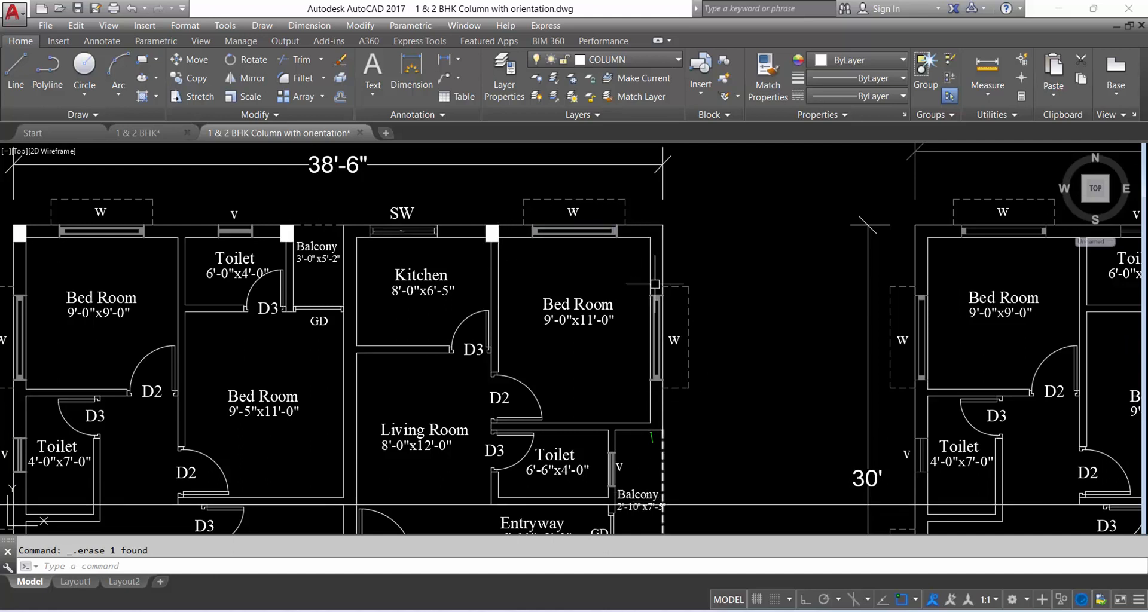
pyautogui.click(449, 58)
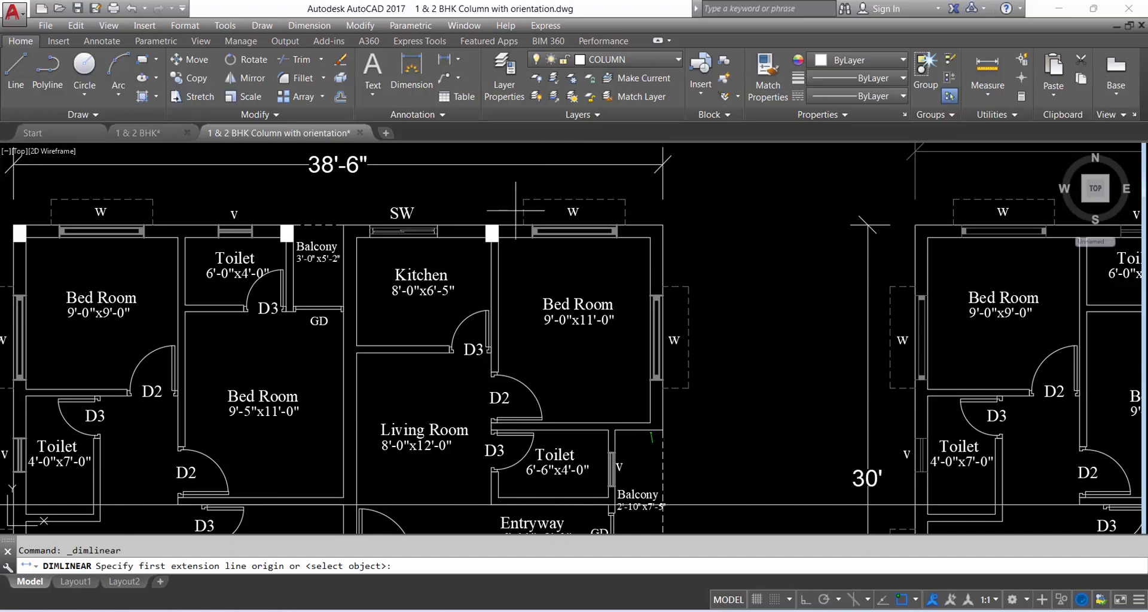
pyautogui.scroll(4, 505, 226)
pyautogui.click(453, 227)
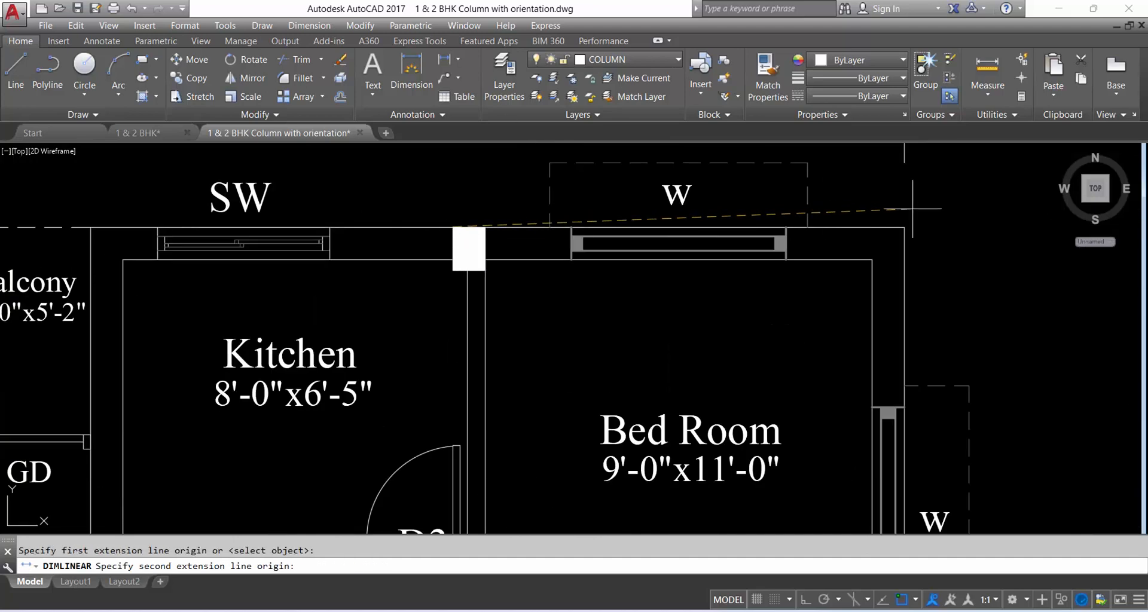
pyautogui.click(905, 227)
pyautogui.click(859, 195)
pyautogui.scroll(-4, 832, 263)
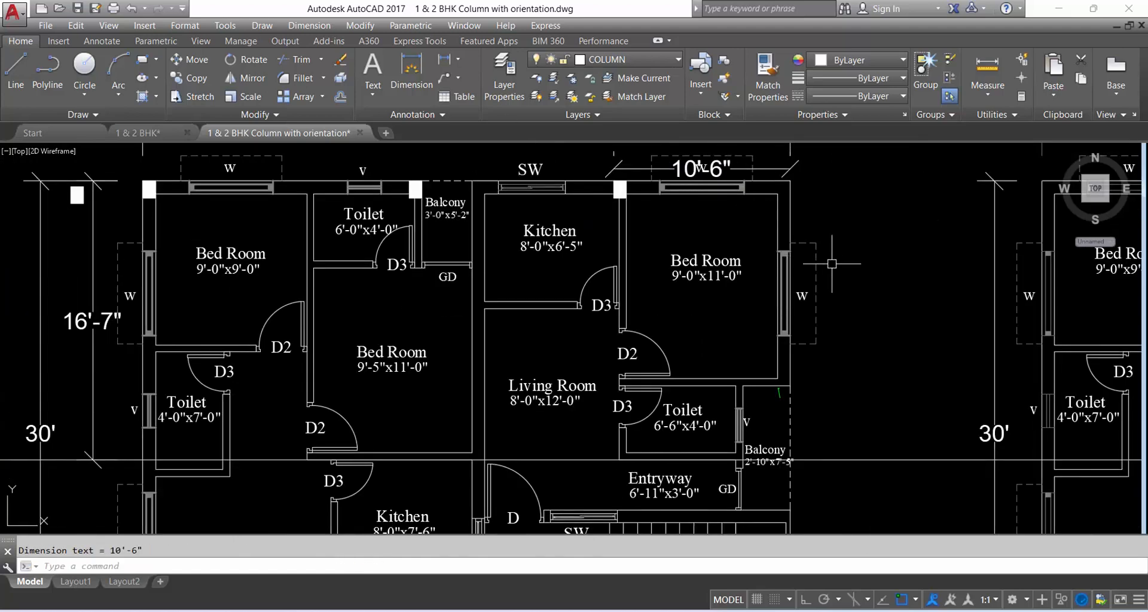
# Check the vertical distance from the horizontal construction line to the building's northeast corner with a linear dimension preview, without placing it
pyautogui.press('Return')
pyautogui.click(790, 461)
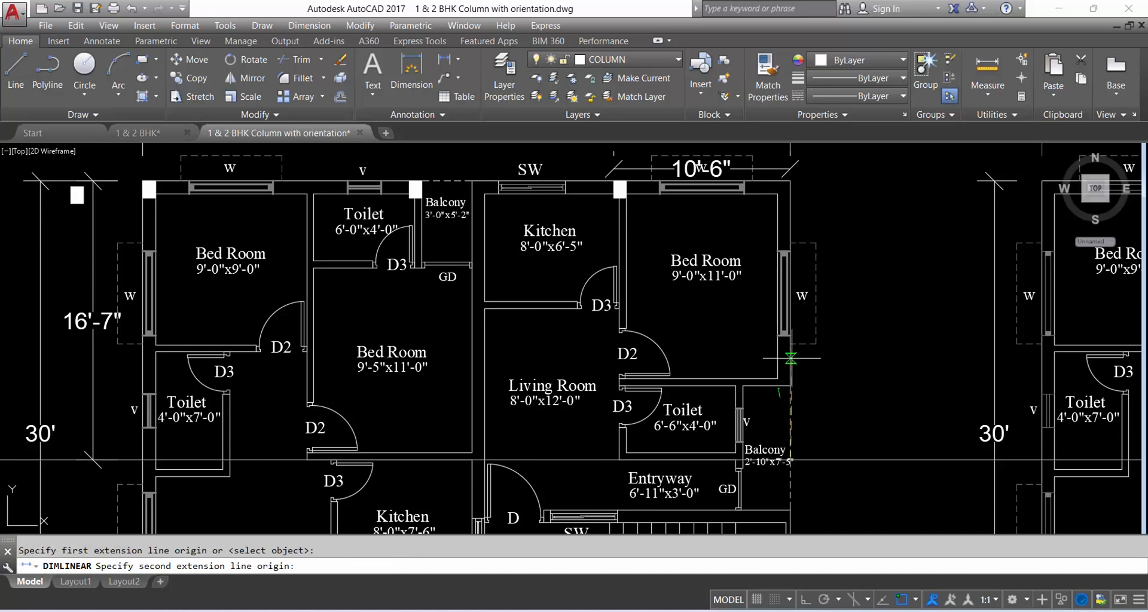
pyautogui.click(790, 181)
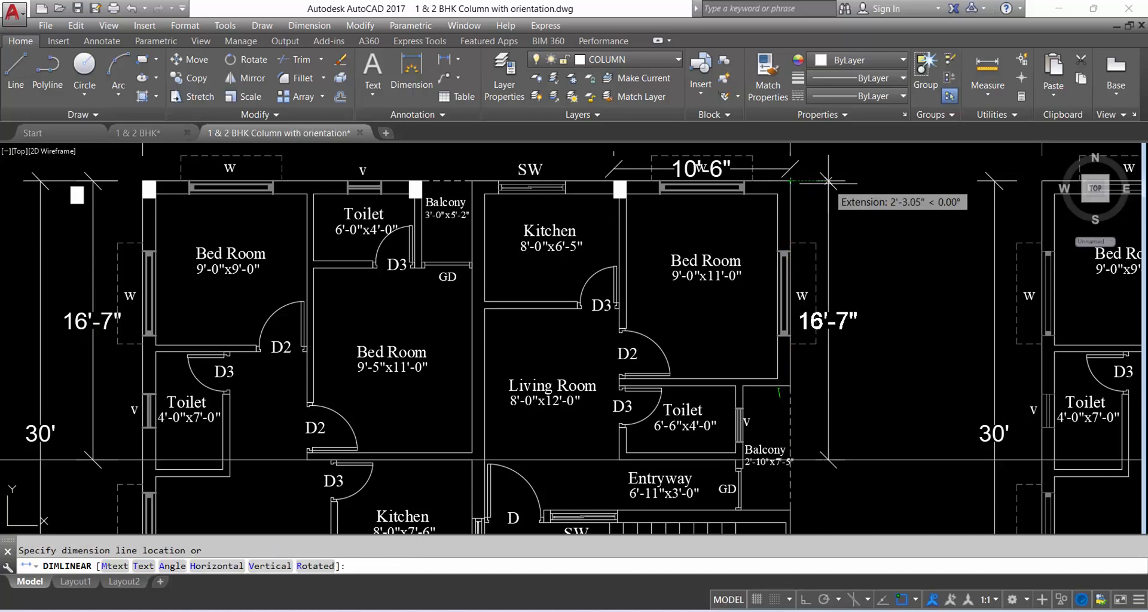
pyautogui.press('Escape')
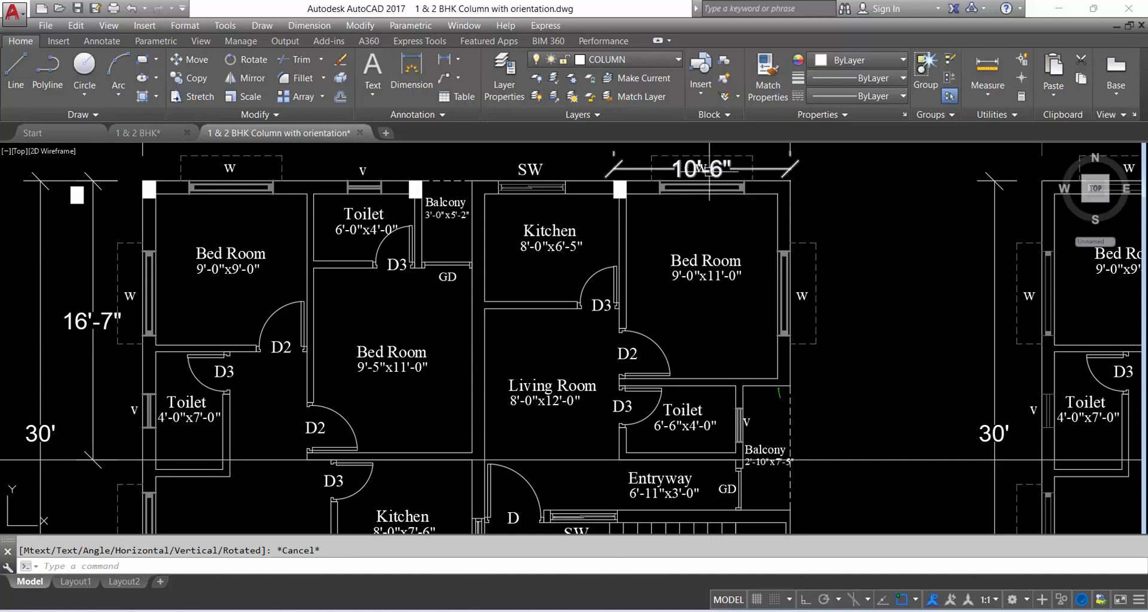
# Copy the kitchen-bedroom column by its northeast corner to the building's northeast outer corner
pyautogui.scroll(4, 645, 176)
pyautogui.click(632, 216)
pyautogui.click(525, 217)
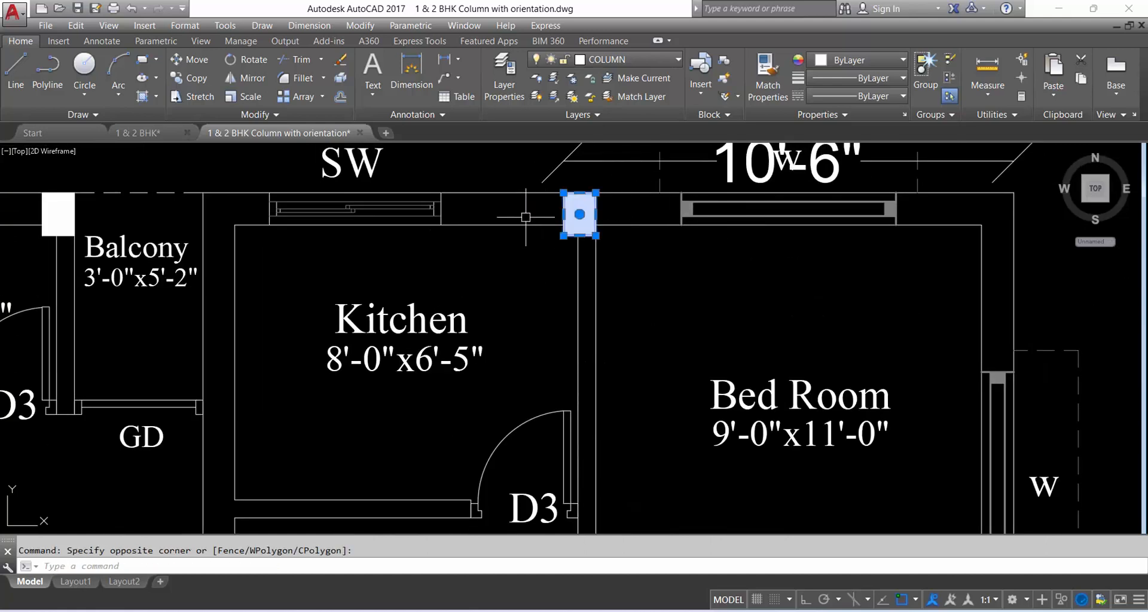
pyautogui.press('Return')
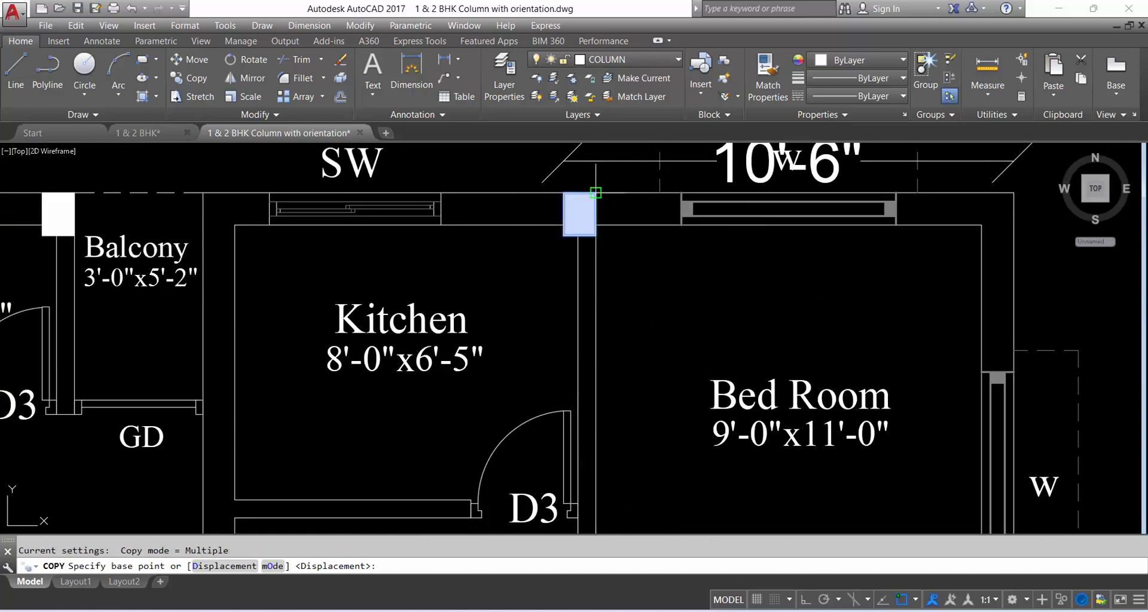
pyautogui.click(596, 192)
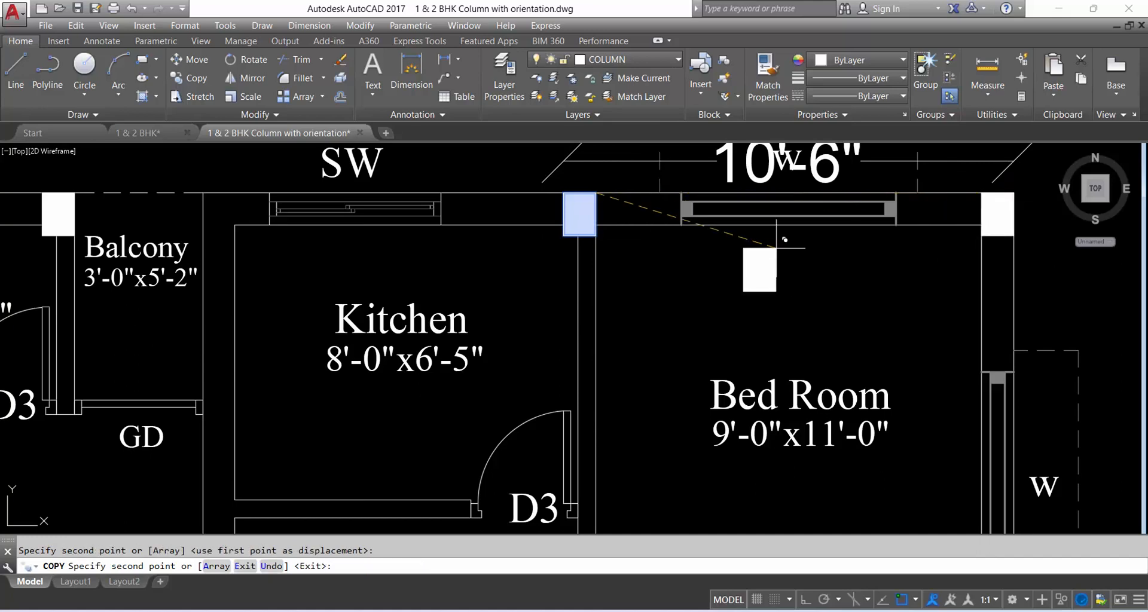
pyautogui.scroll(-3, 776, 247)
pyautogui.press('Escape')
pyautogui.scroll(-2, 885, 246)
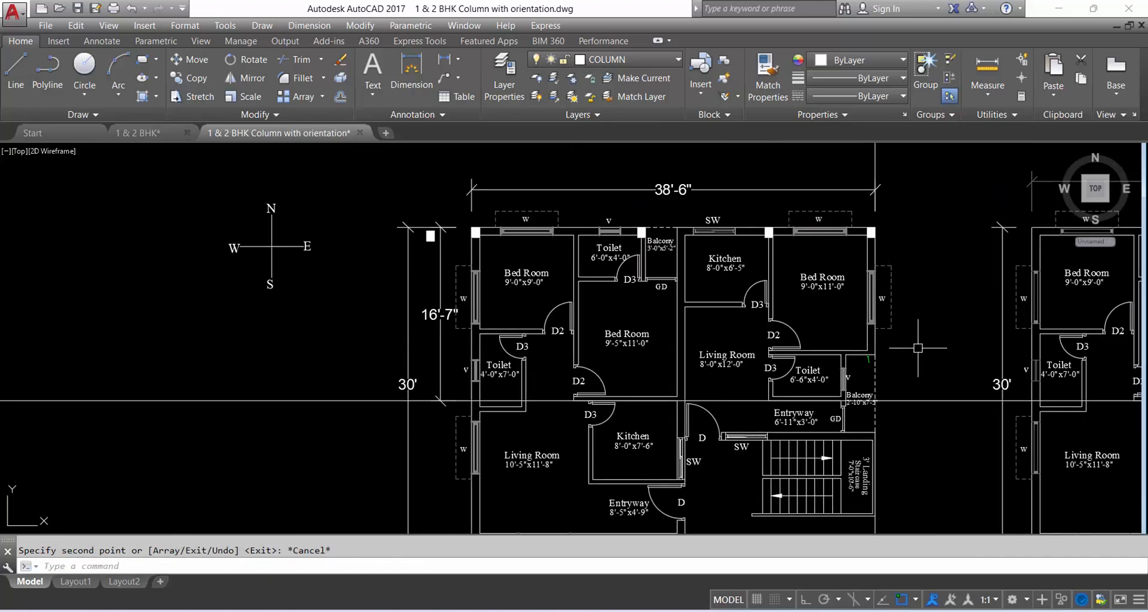
# Check the horizontal distance from the building's northwest corner to the balcony column's northeast corner with a linear dimension preview, without placing it
pyautogui.scroll(4, 504, 229)
pyautogui.scroll(-2, 539, 223)
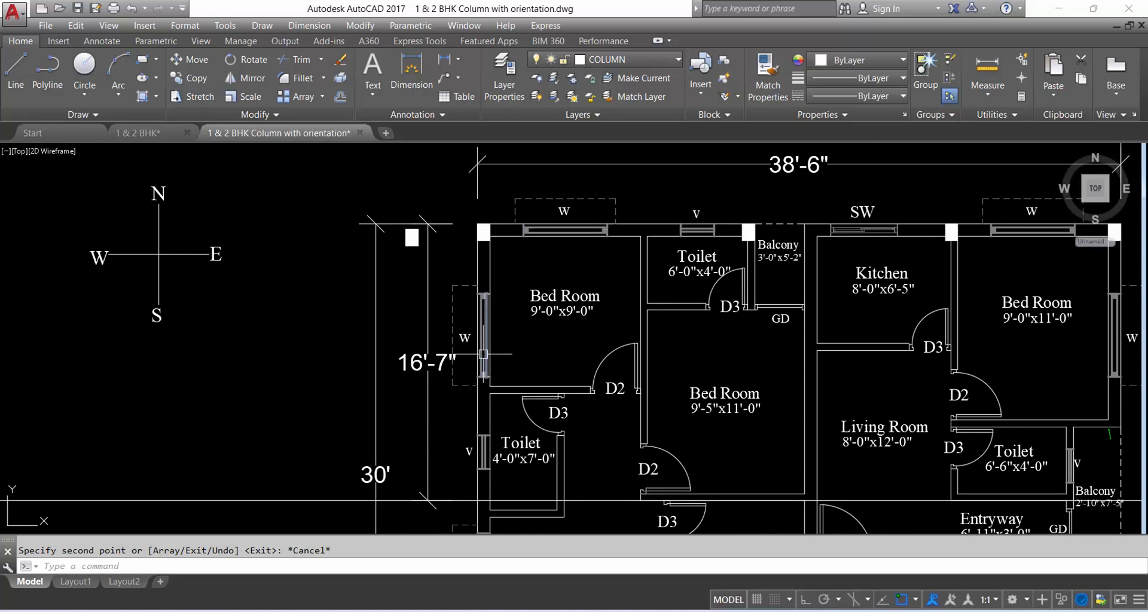
pyautogui.press('Return')
pyautogui.click(444, 59)
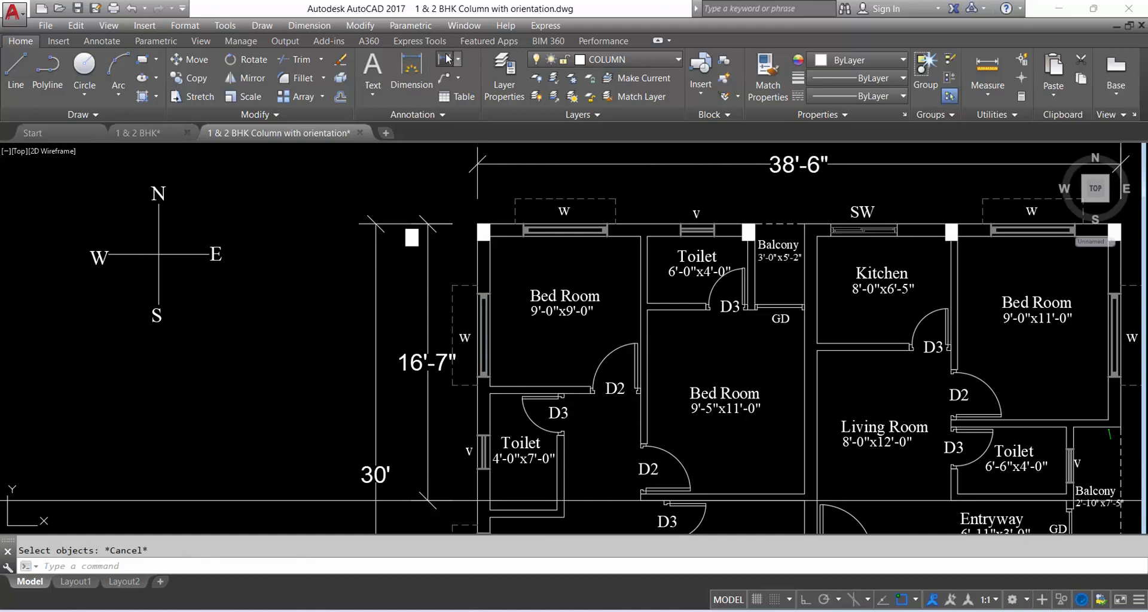
pyautogui.click(490, 224)
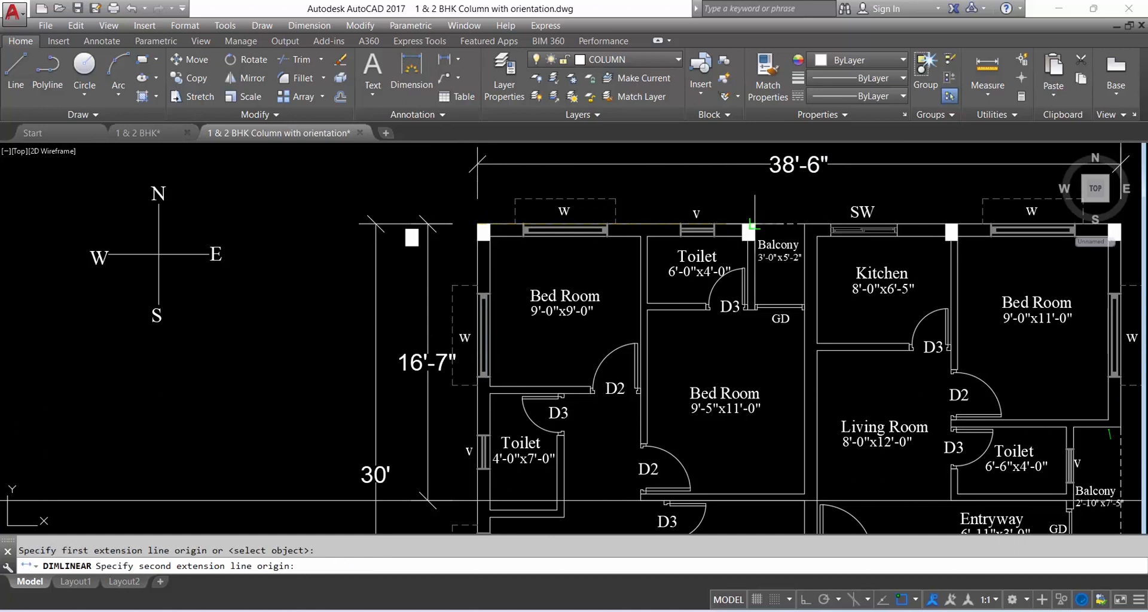
pyautogui.click(750, 226)
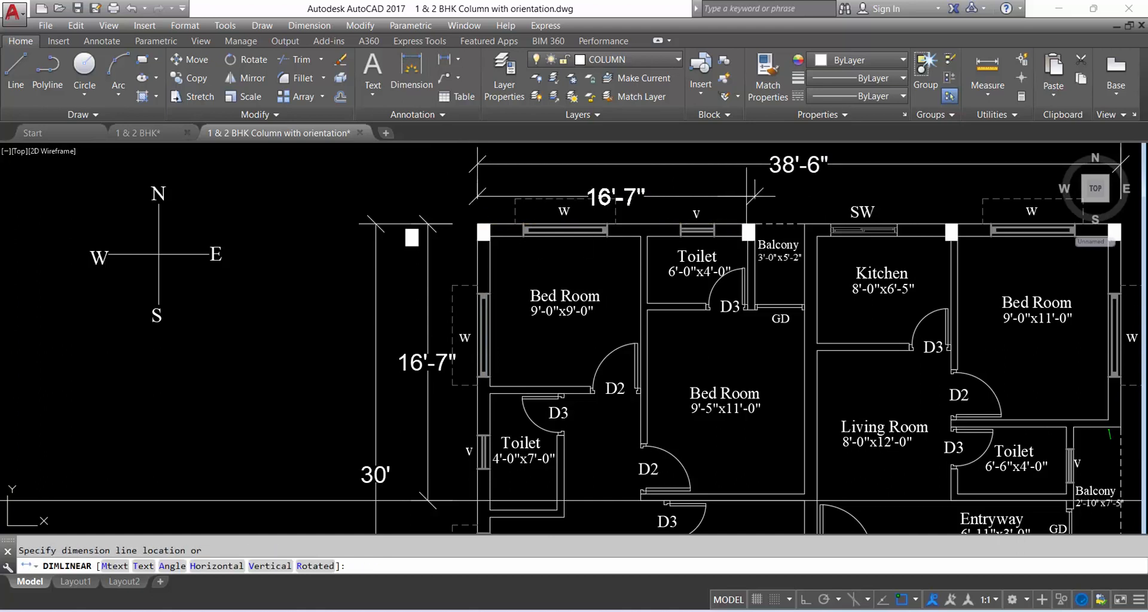
pyautogui.press('Escape')
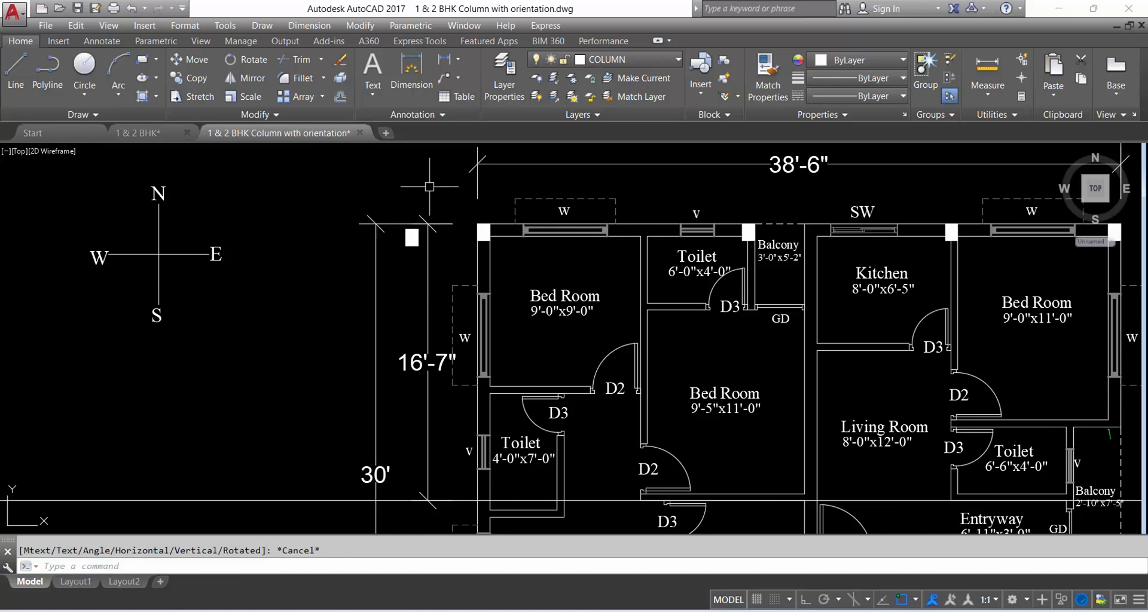
# Save the drawing and erase the spare column standing outside the building's northwest corner
pyautogui.scroll(-2, 430, 189)
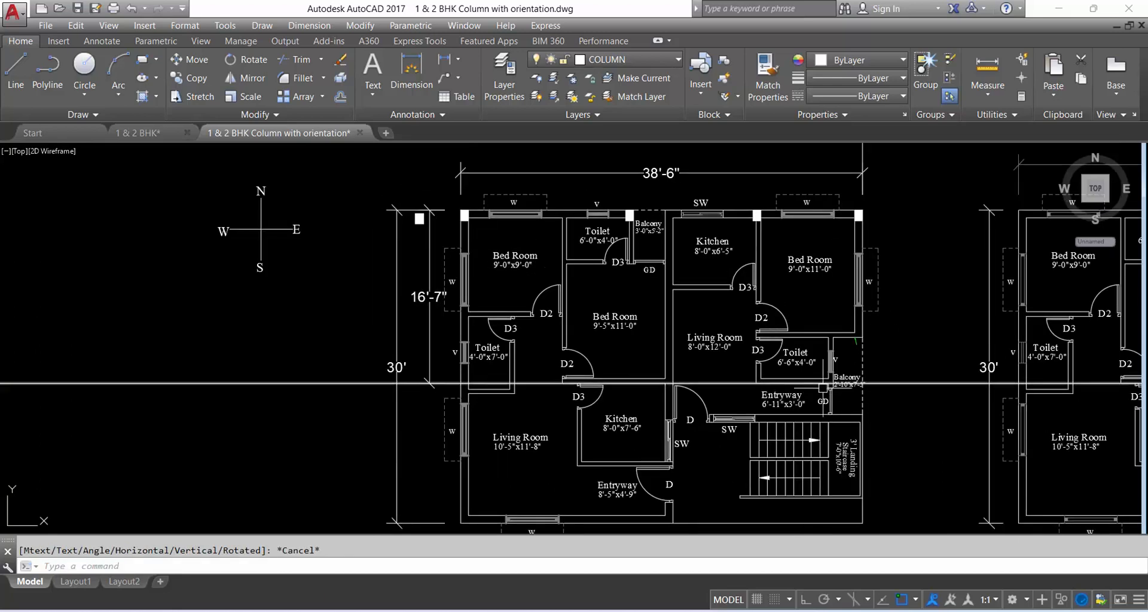
pyautogui.hotkey('ctrl', 's')
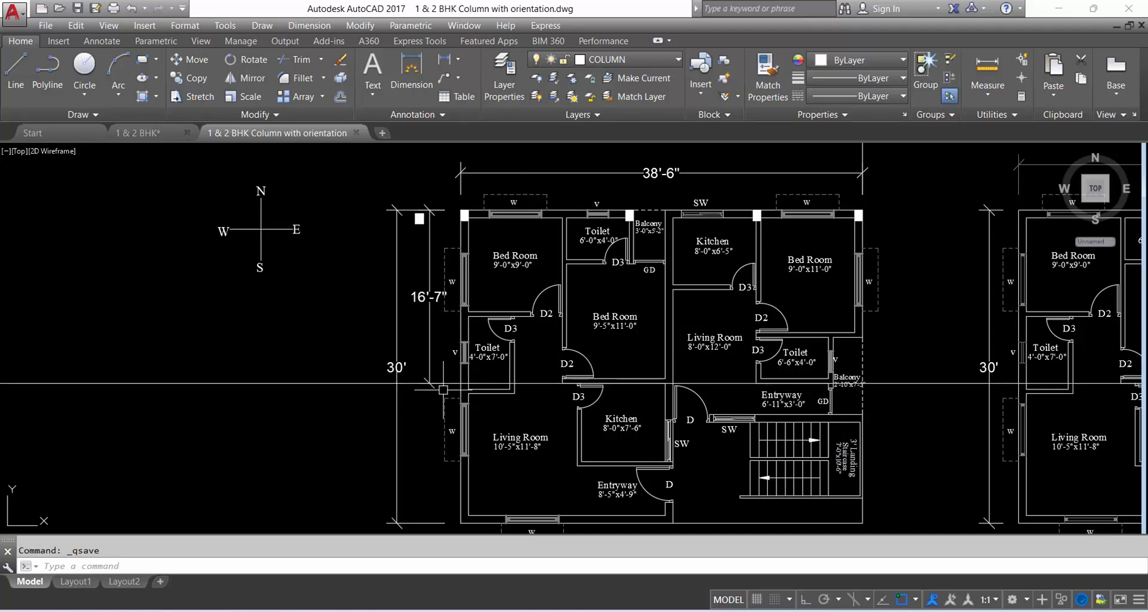
pyautogui.click(425, 82)
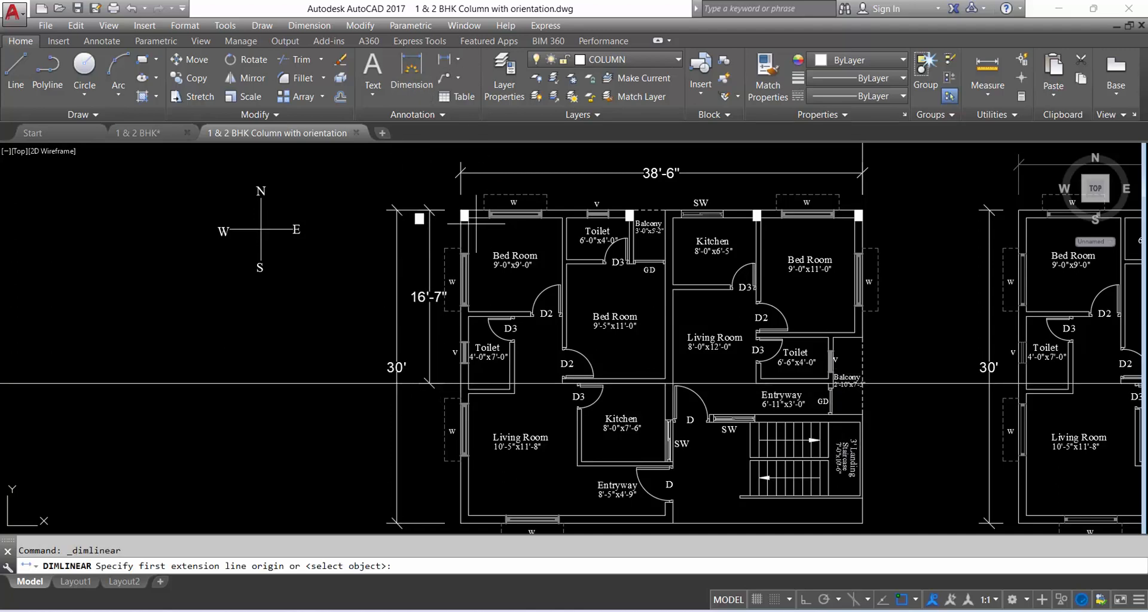
pyautogui.press('Escape')
pyautogui.scroll(4, 425, 220)
pyautogui.click(391, 216)
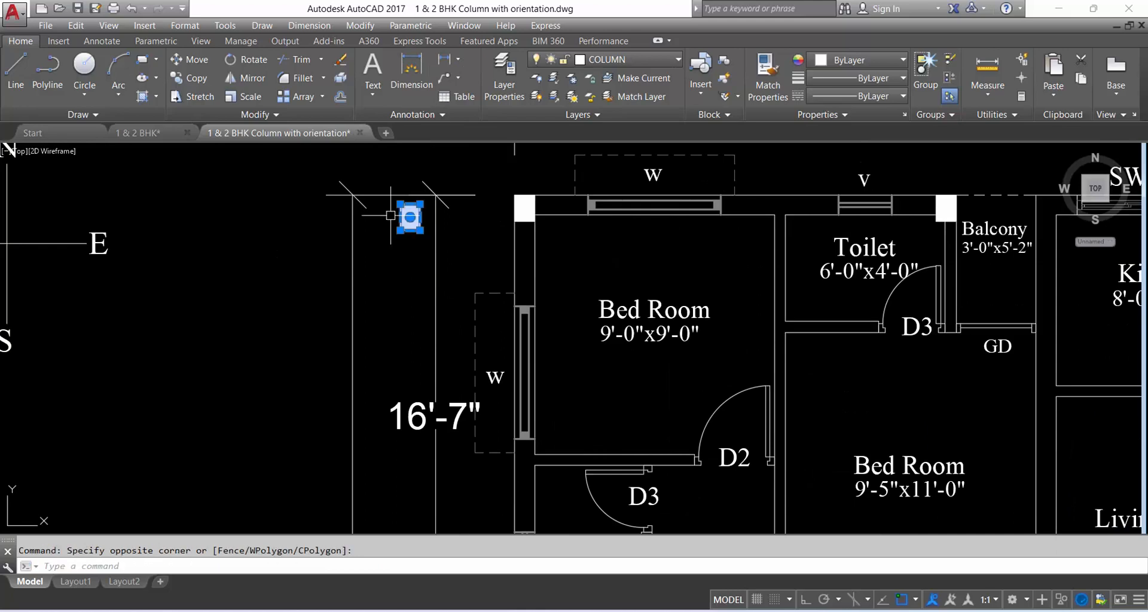
pyautogui.scroll(-4, 390, 215)
pyautogui.click(413, 72)
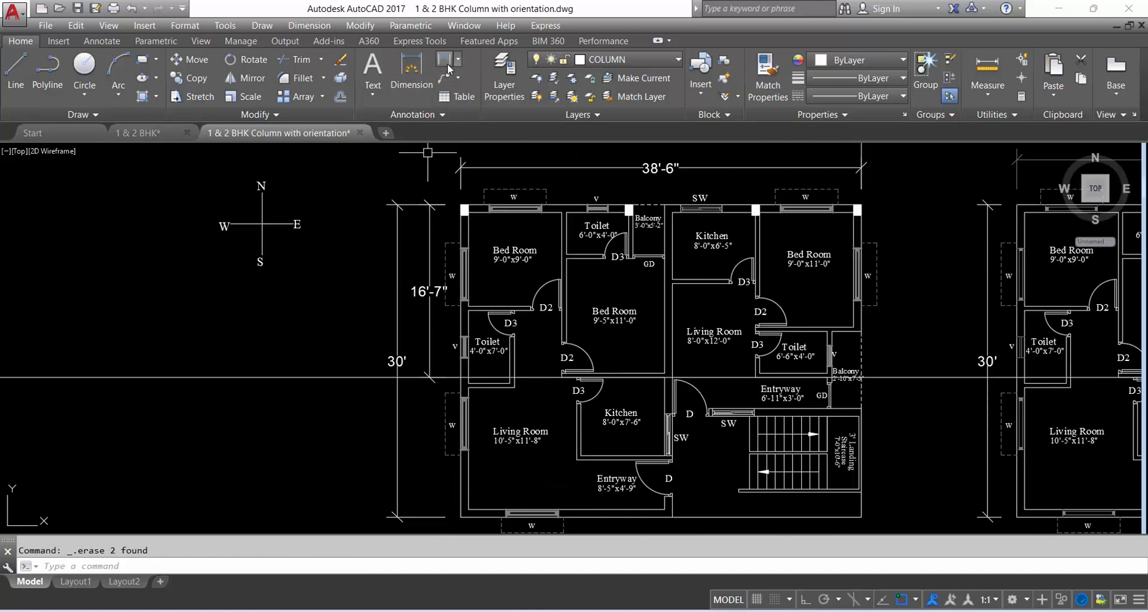
pyautogui.scroll(5, 457, 207)
pyautogui.click(472, 203)
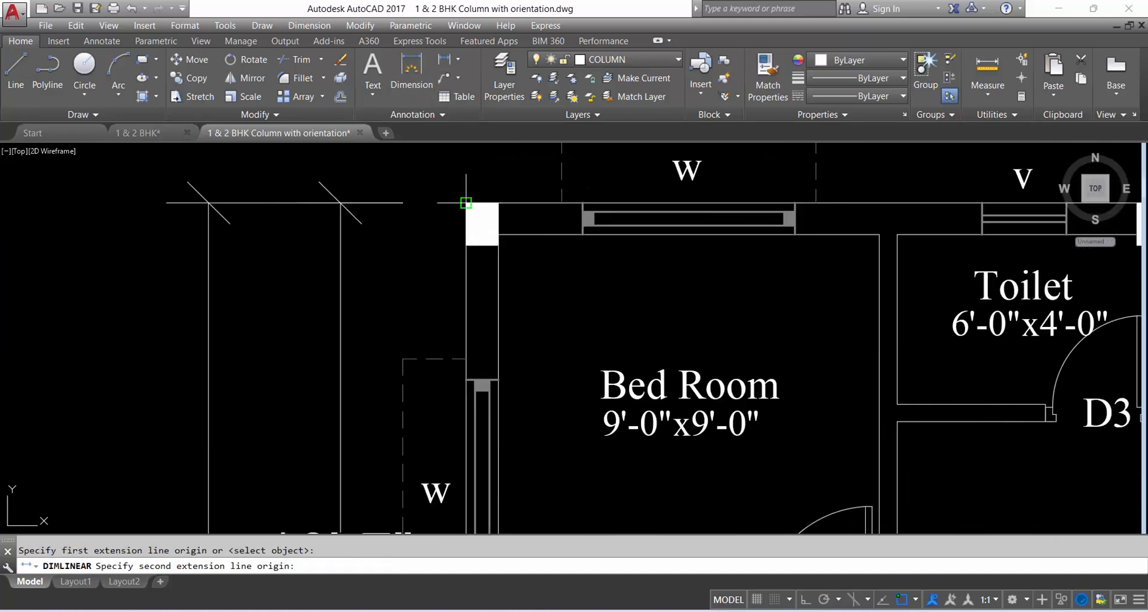
pyautogui.click(448, 206)
pyautogui.press('Escape')
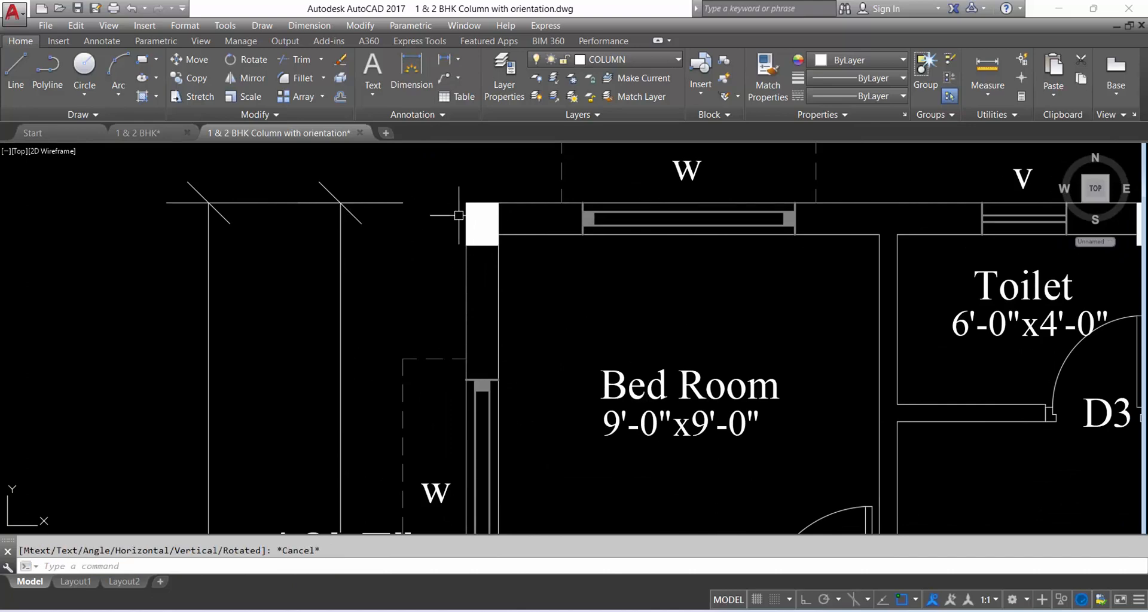
# Check the vertical distance from the building's northwest corner to the horizontal construction line with a linear dimension preview, without placing it
pyautogui.press('Return')
pyautogui.click(466, 203)
pyautogui.scroll(-6, 460, 216)
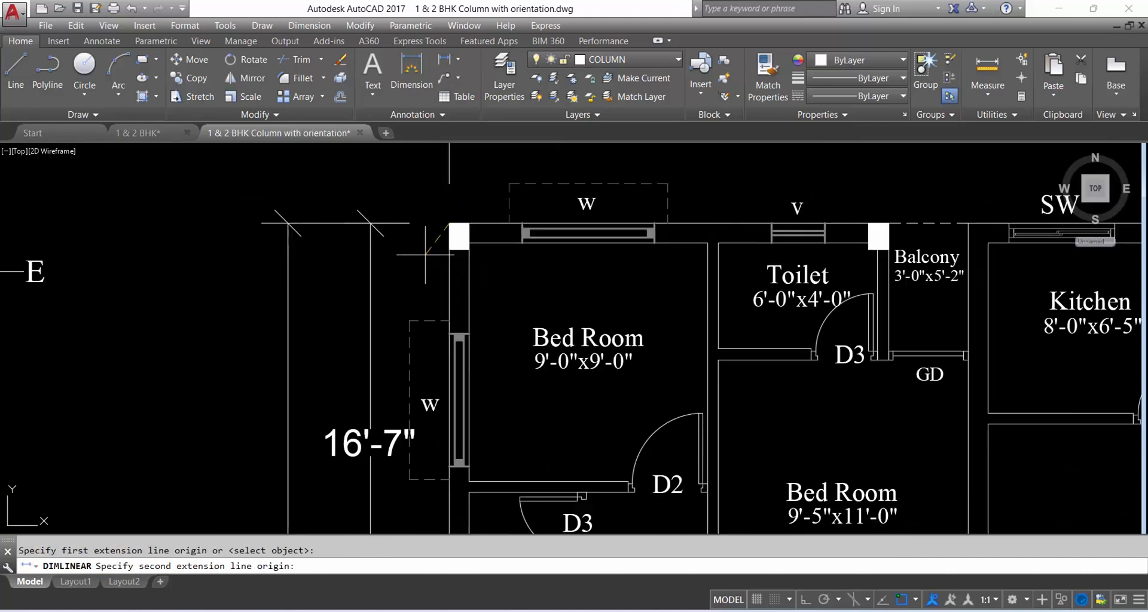
pyautogui.scroll(6, 435, 423)
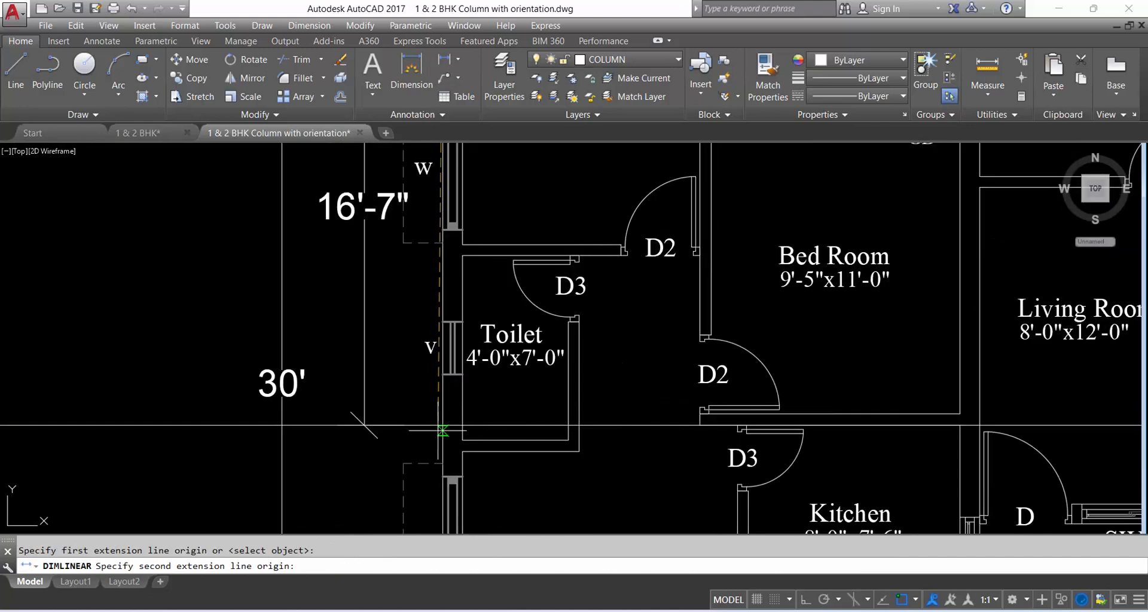
pyautogui.click(441, 425)
pyautogui.scroll(-6, 442, 426)
pyautogui.scroll(6, 433, 406)
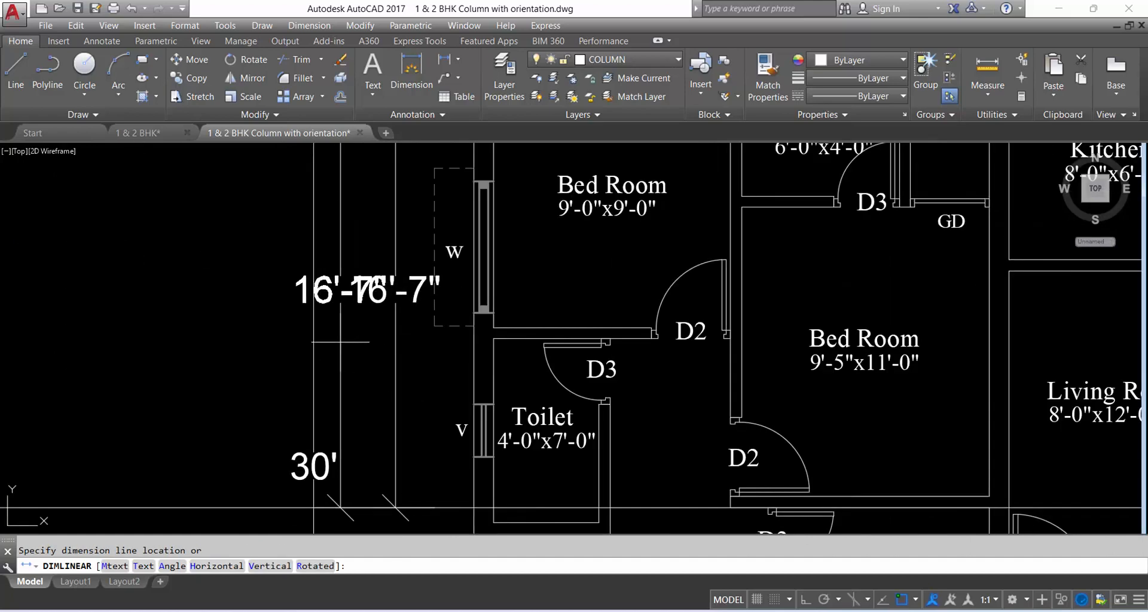
pyautogui.press('Escape')
pyautogui.scroll(-6, 257, 345)
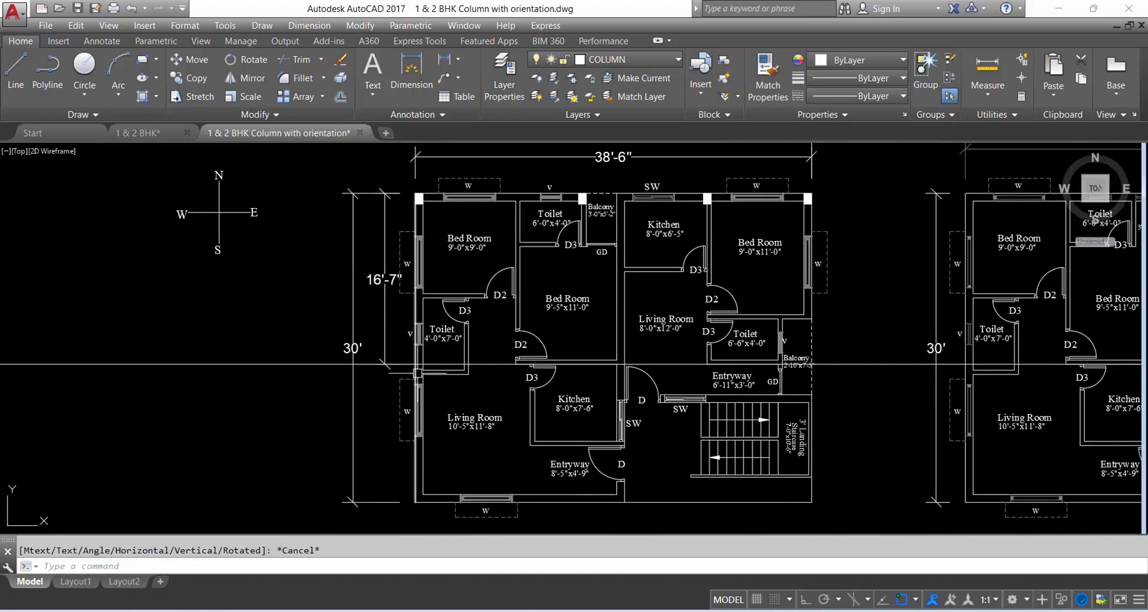
# Add a vertical linear dimension from the building's southwest outer corner to the horizontal construction line, placed just outside the west wall
pyautogui.scroll(6, 408, 389)
pyautogui.scroll(-3, 408, 389)
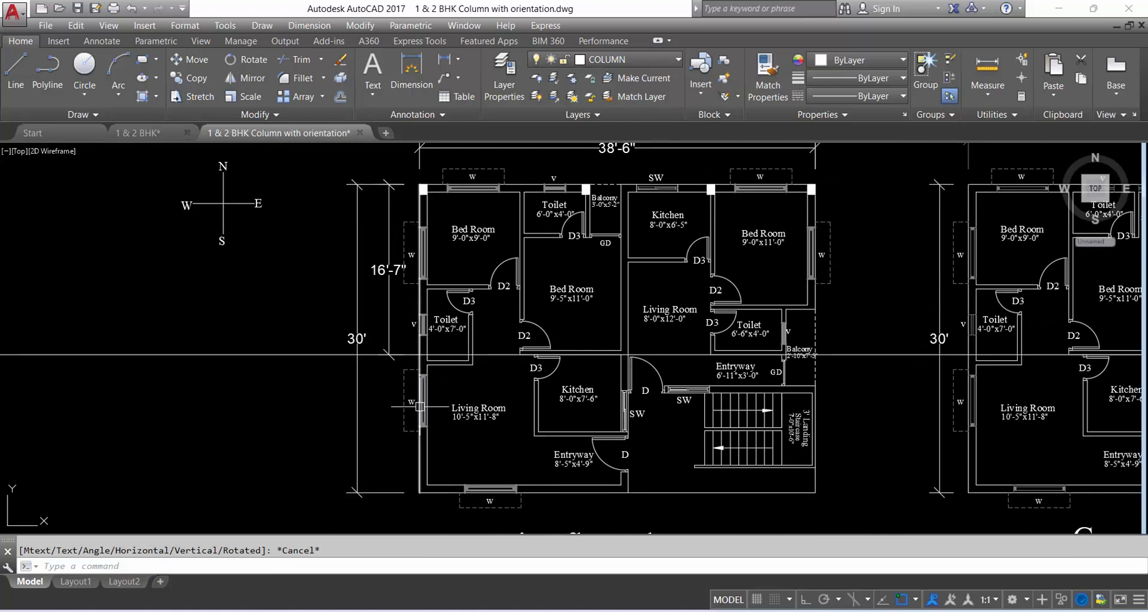
pyautogui.press('Return')
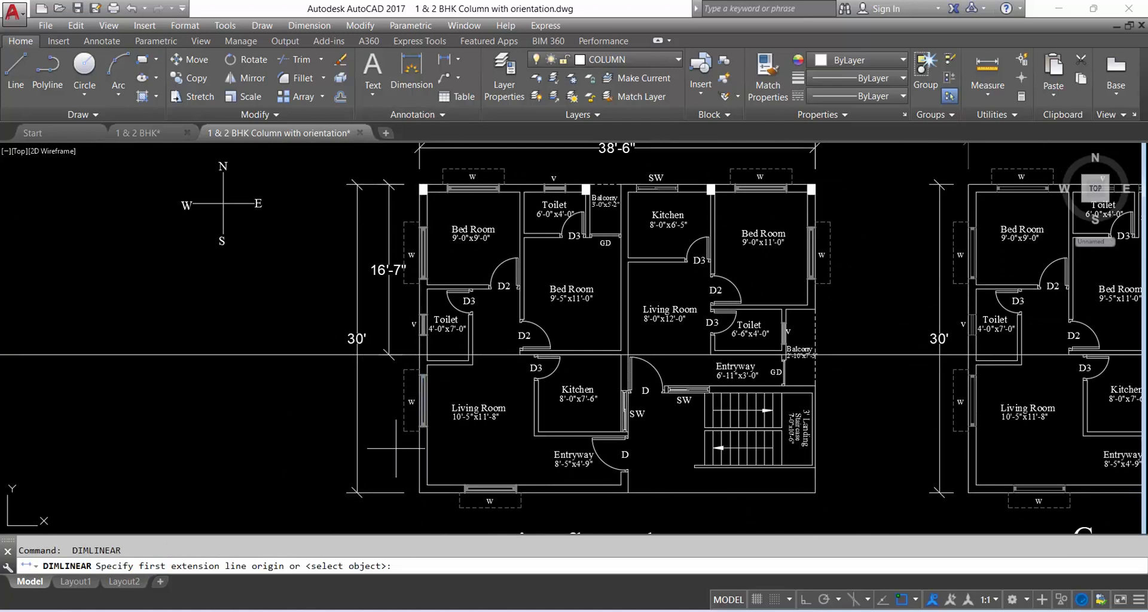
pyautogui.click(419, 493)
pyautogui.click(418, 355)
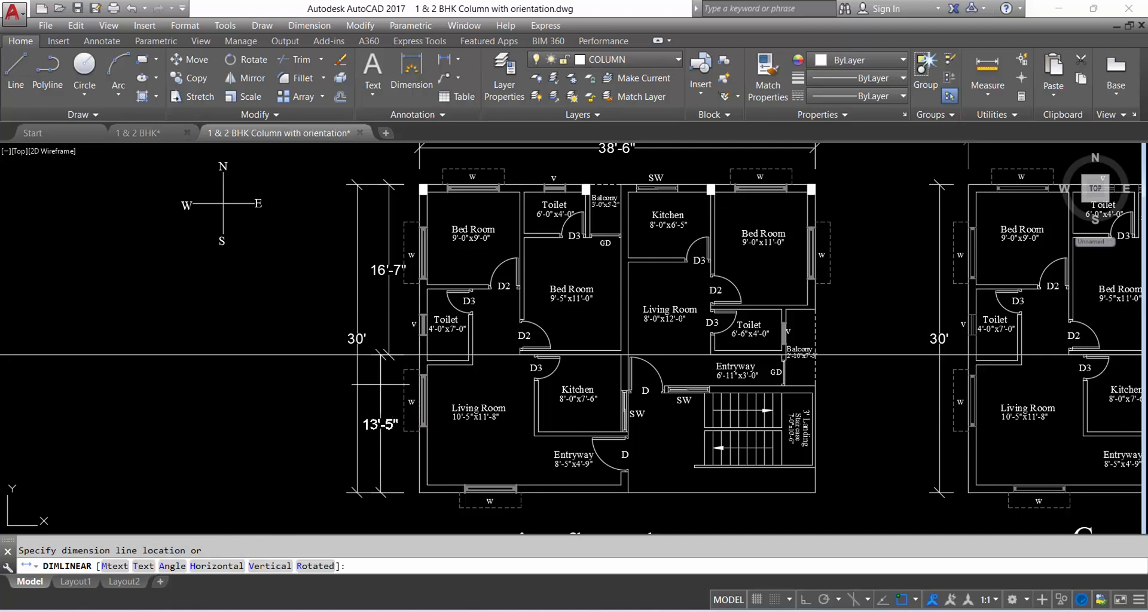
pyautogui.click(378, 413)
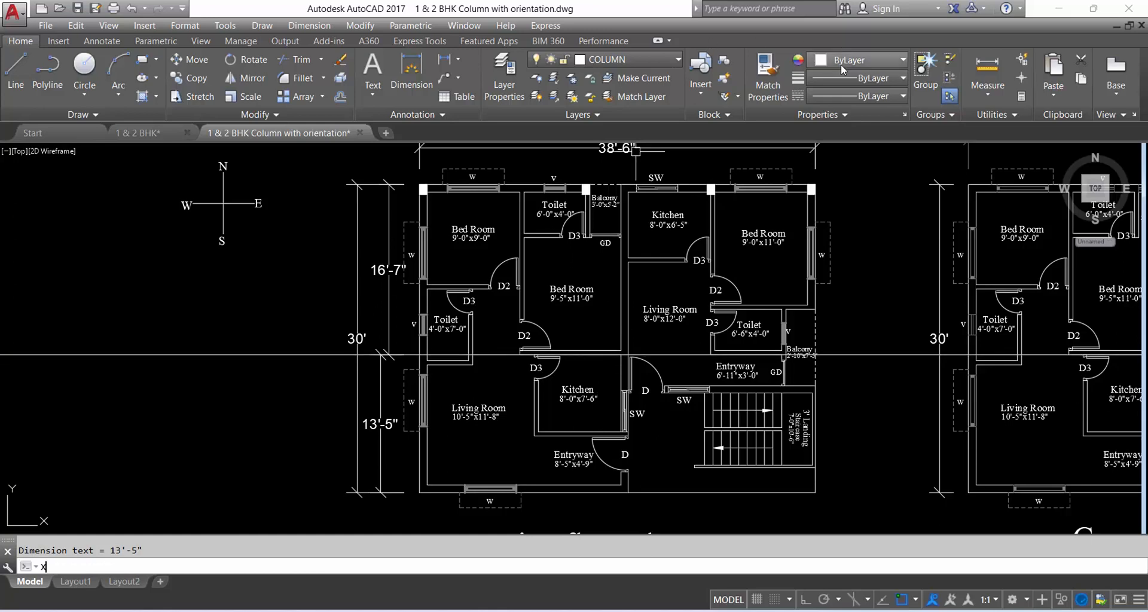
# Draw a vertical construction line through the southeast corner of the north balcony column
pyautogui.write('x')
pyautogui.press('Return')
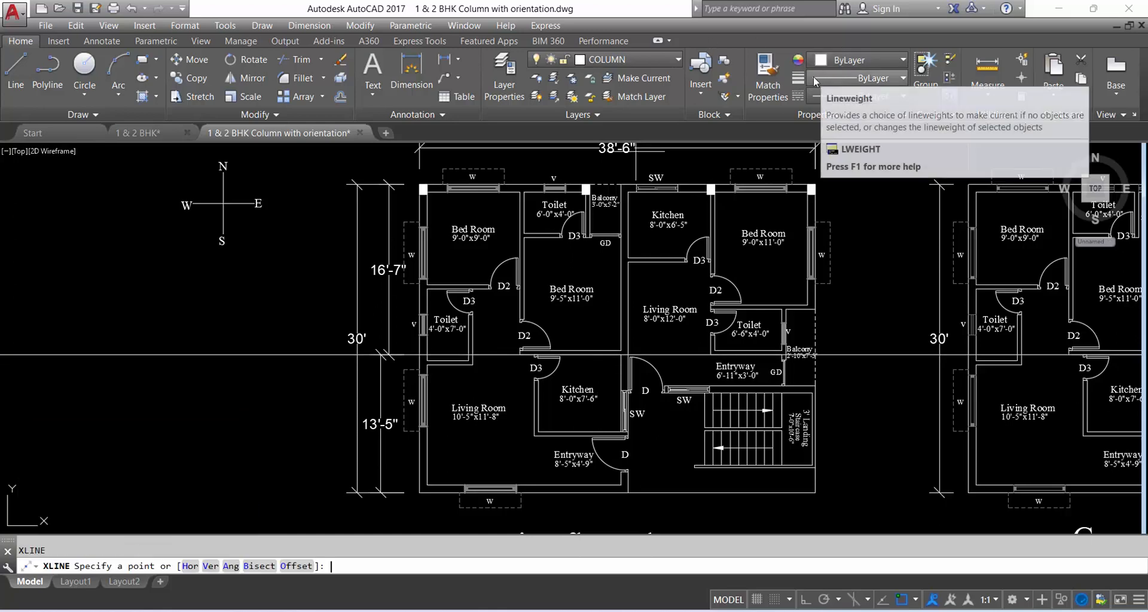
pyautogui.write('v')
pyautogui.press('Return')
pyautogui.scroll(2, 592, 193)
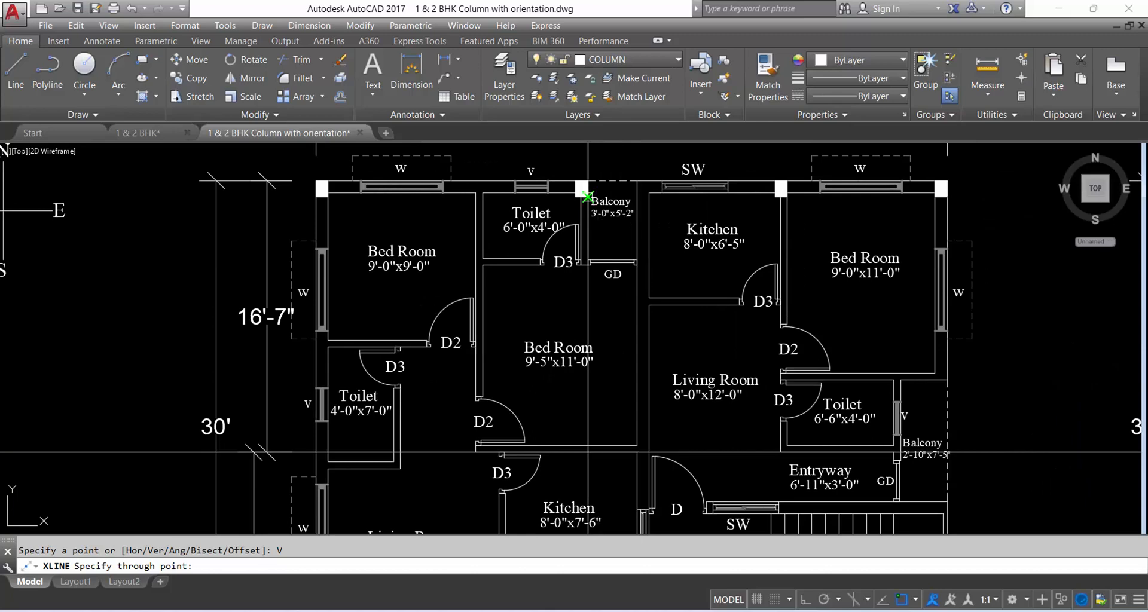
pyautogui.scroll(6, 588, 196)
pyautogui.click(588, 197)
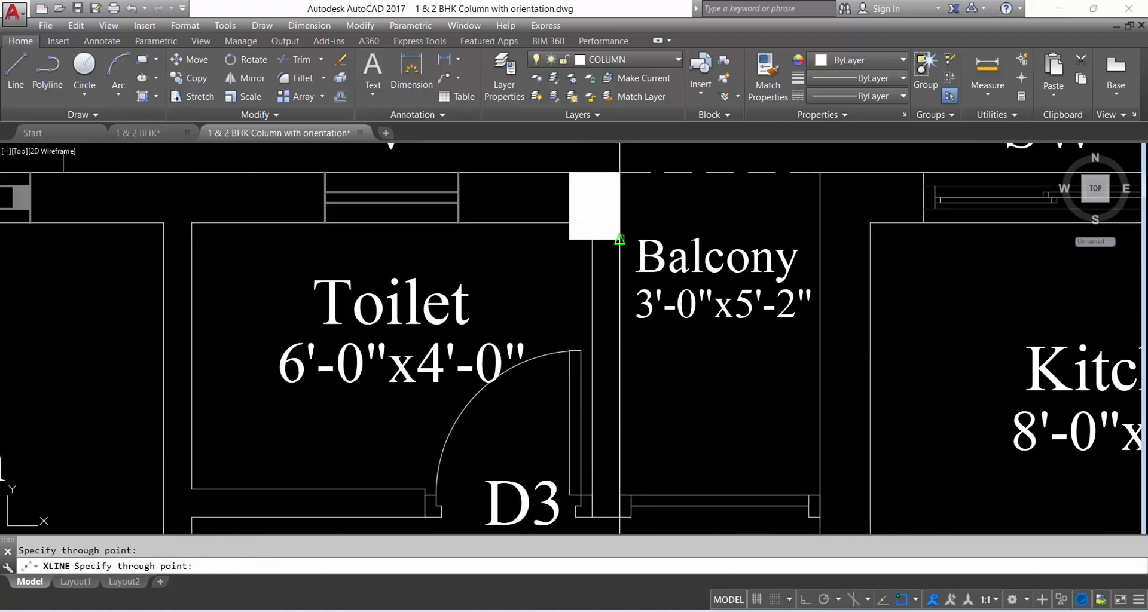
pyautogui.scroll(-6, 630, 156)
pyautogui.press('Escape')
# Change the colour of the vertical and horizontal construction lines to red
pyautogui.click(636, 391)
pyautogui.click(618, 394)
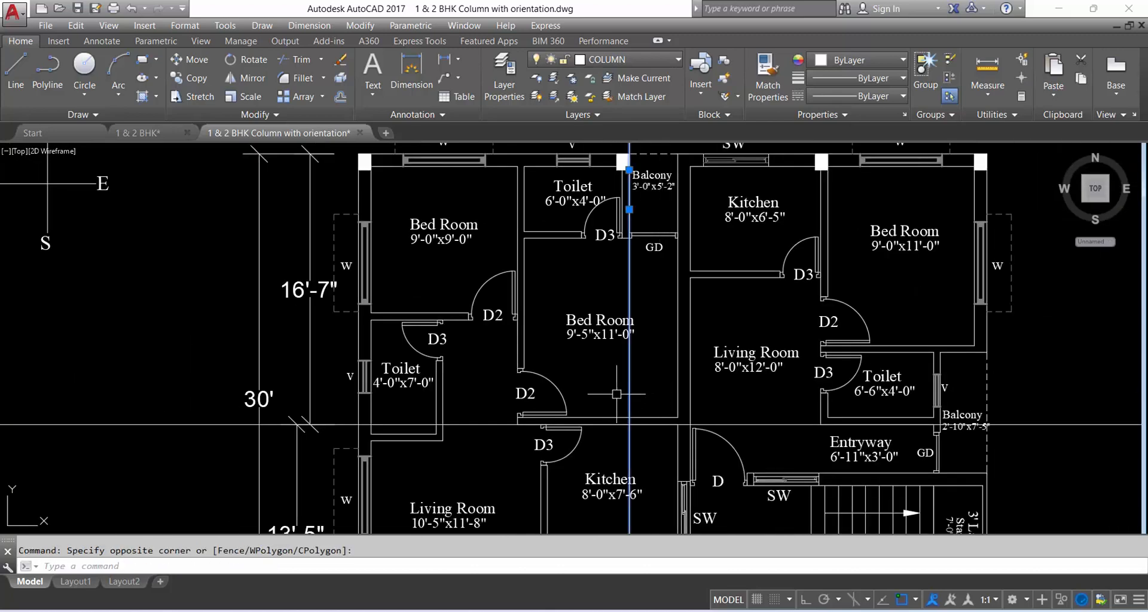
pyautogui.click(752, 429)
pyautogui.click(861, 60)
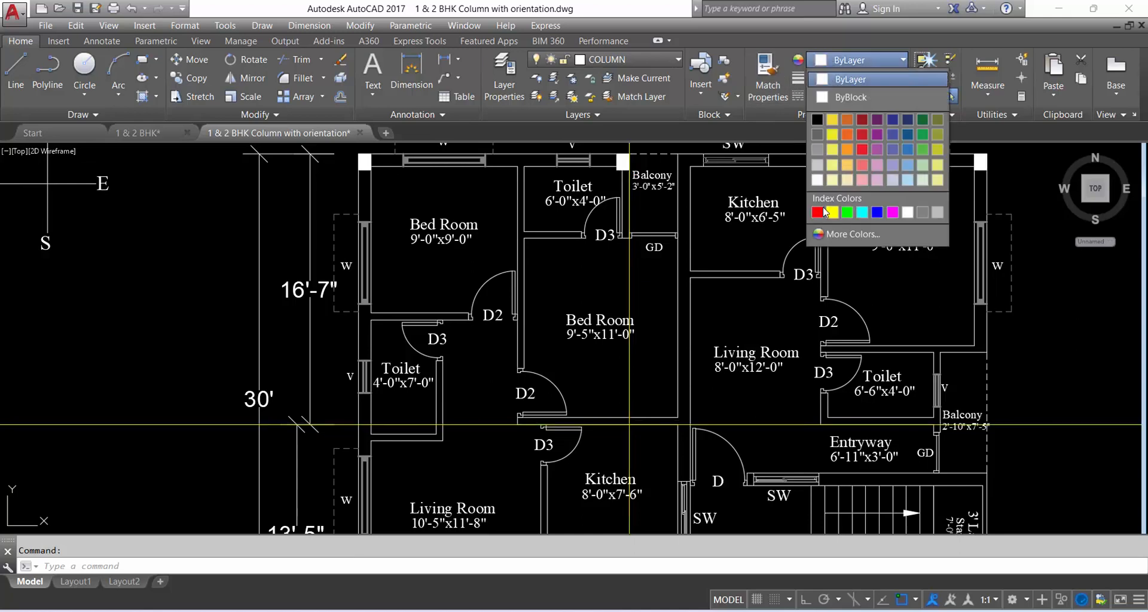
pyautogui.click(817, 213)
pyautogui.press('Escape')
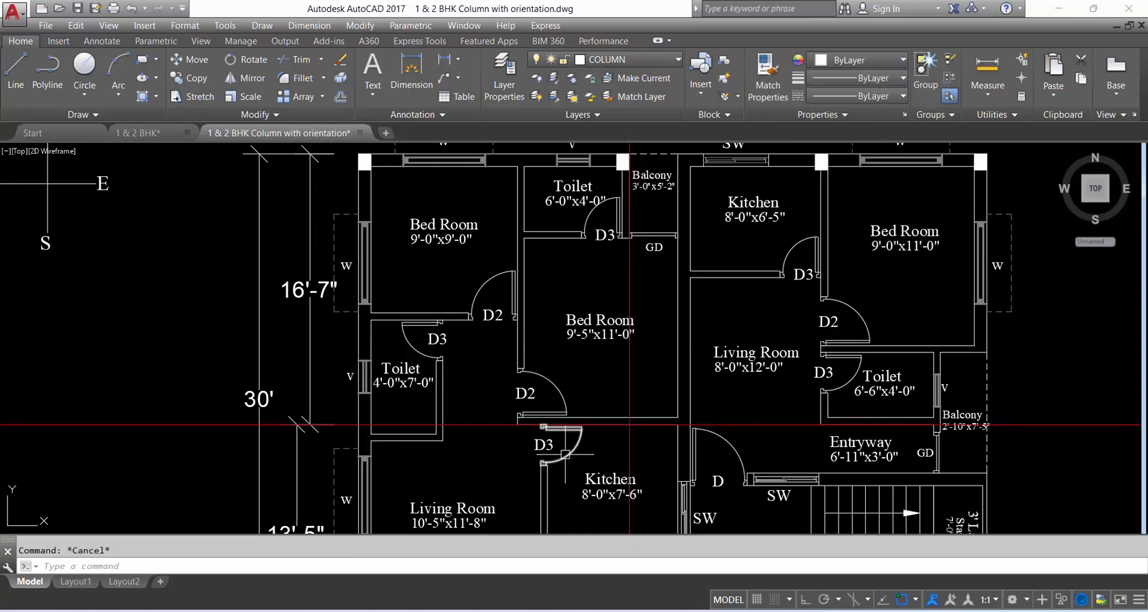
# Add a linear dimension from the west wall's outer face to the intersection of the construction lines, placed just below the horizontal one
pyautogui.scroll(-2, 583, 407)
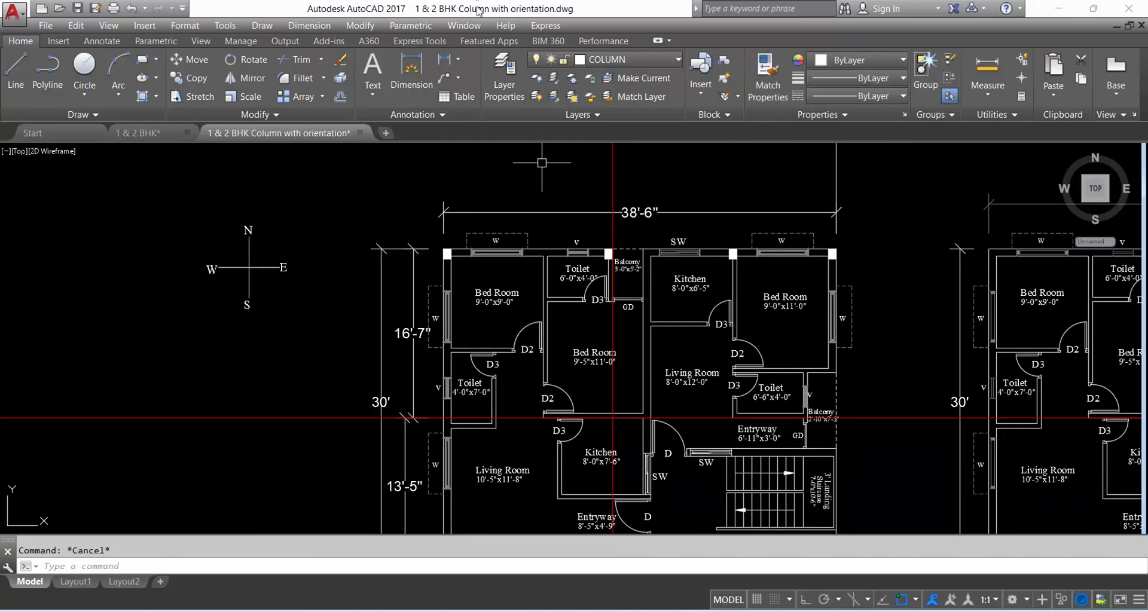
pyautogui.click(443, 59)
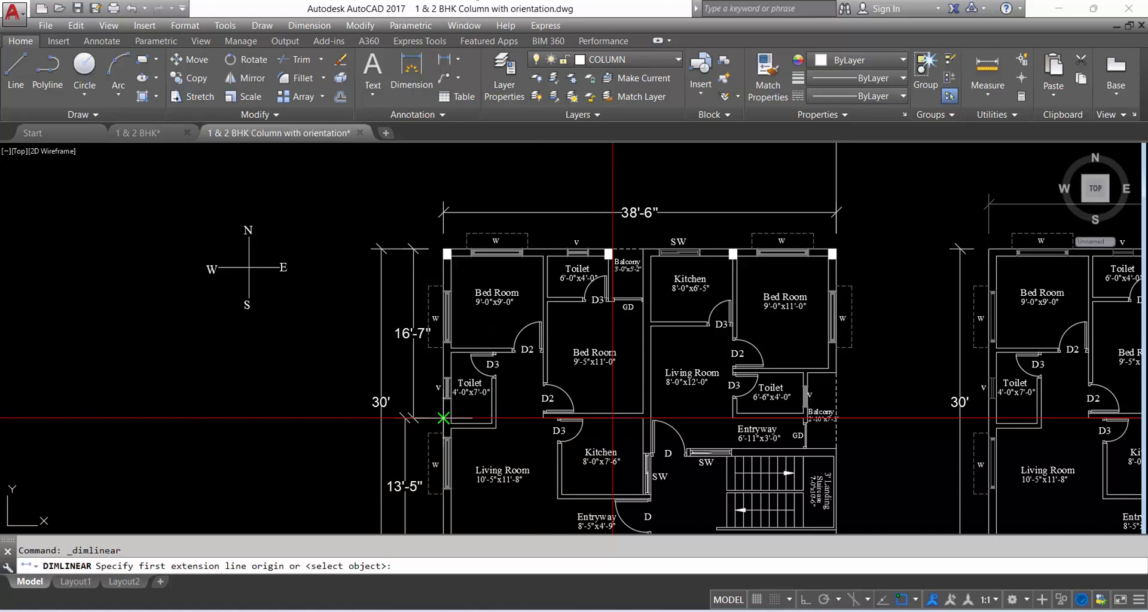
pyautogui.click(443, 418)
pyautogui.click(612, 418)
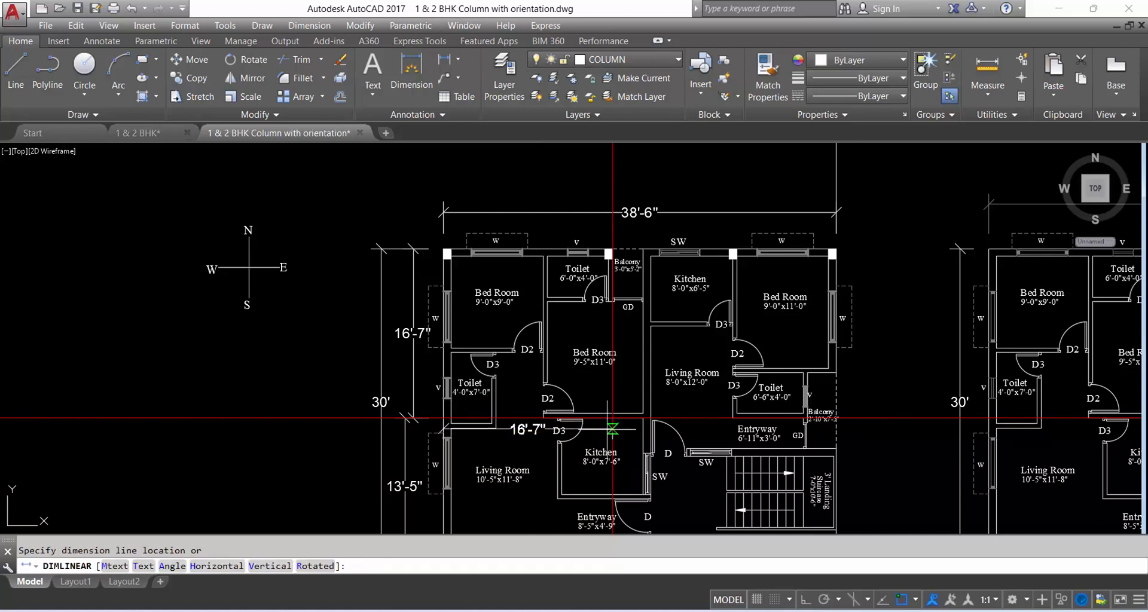
pyautogui.click(562, 435)
pyautogui.scroll(-3, 580, 353)
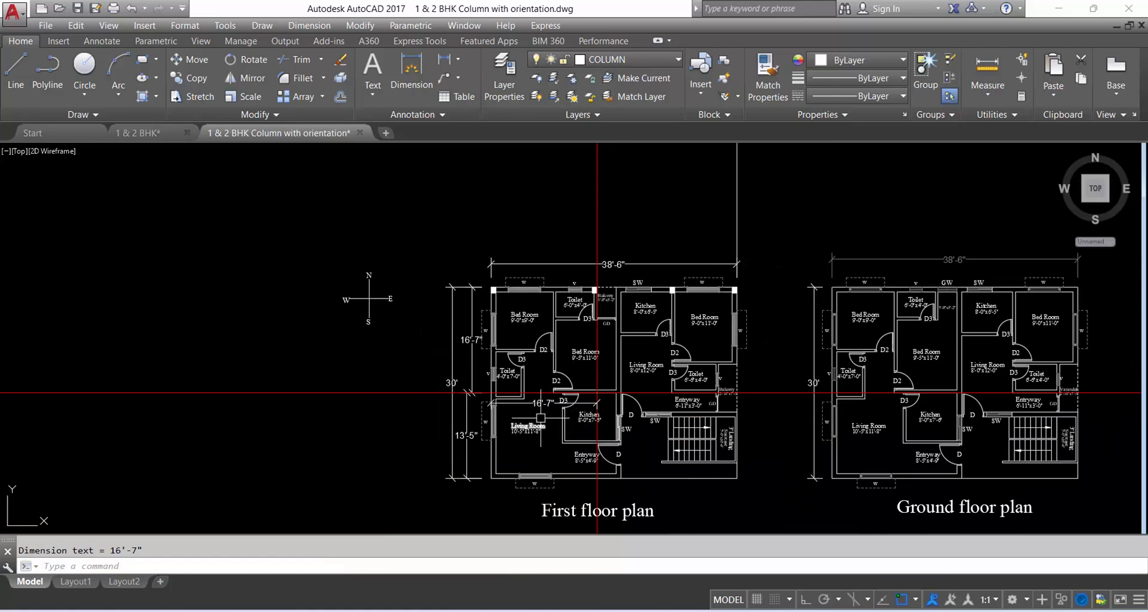
pyautogui.scroll(3, 549, 416)
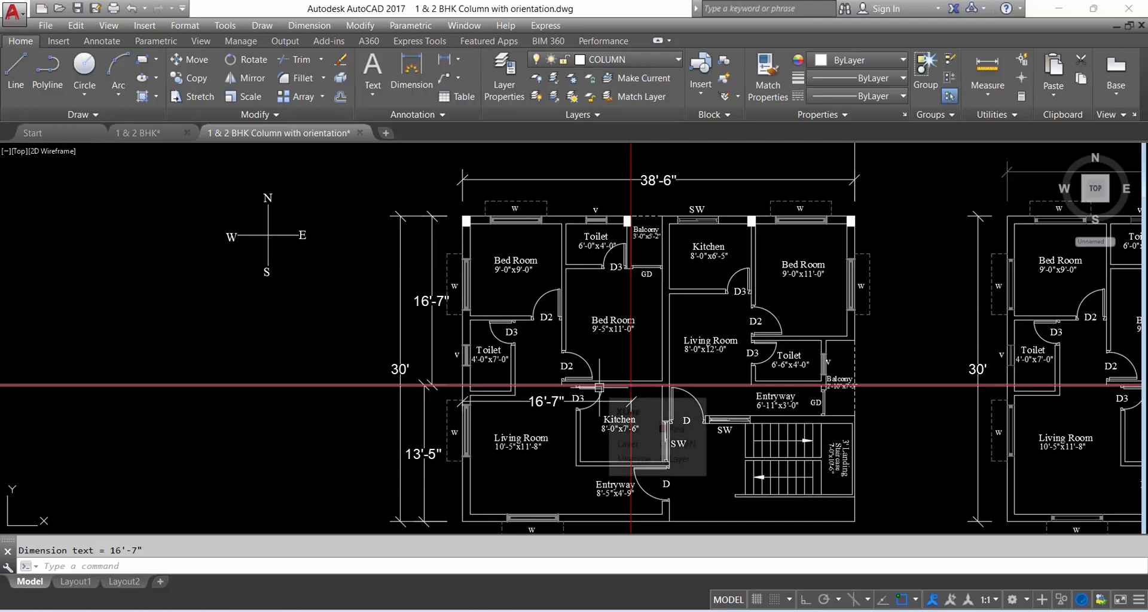
# Copy the northwest corner column to a spot just outside the west wall by the toilet, above the horizontal construction line
pyautogui.scroll(6, 467, 216)
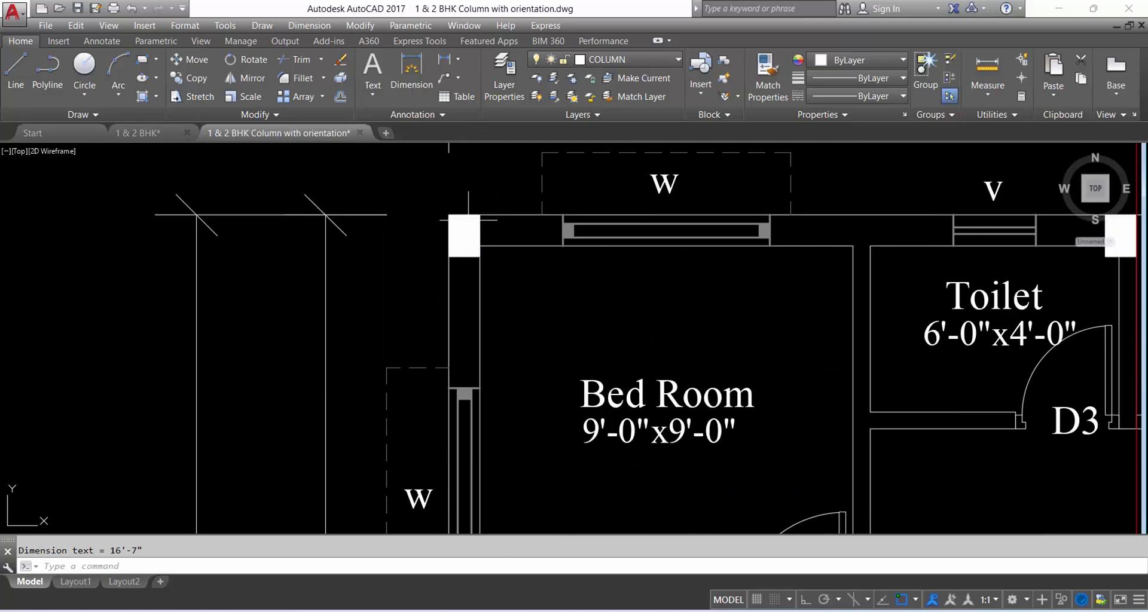
pyautogui.click(502, 251)
pyautogui.click(458, 228)
pyautogui.write('C')
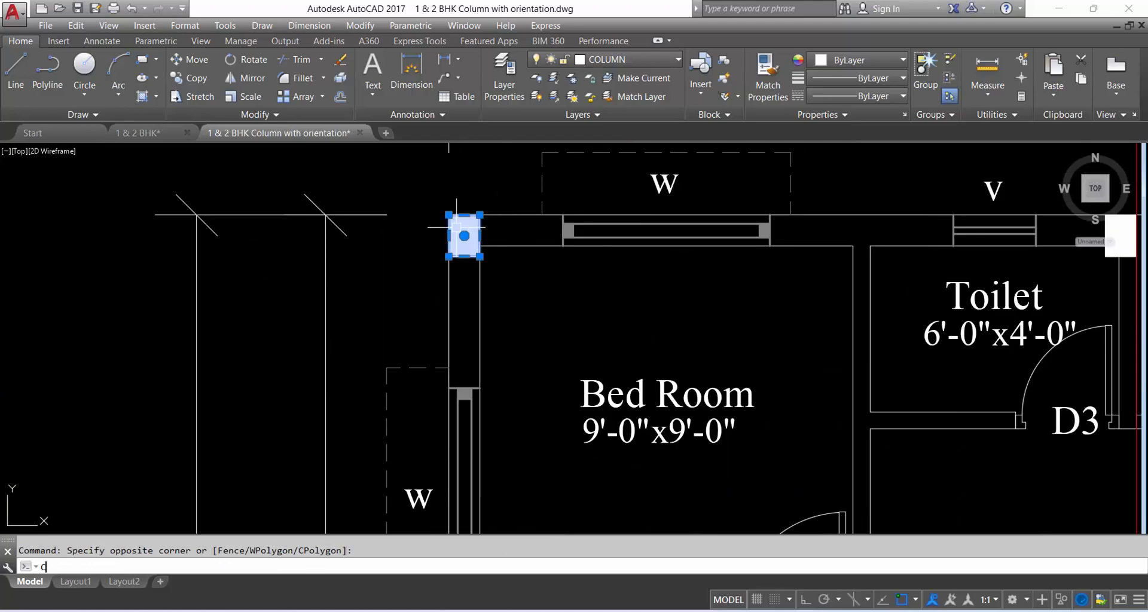
pyautogui.write('O')
pyautogui.press('Return')
pyautogui.click(466, 230)
pyautogui.scroll(-7, 505, 174)
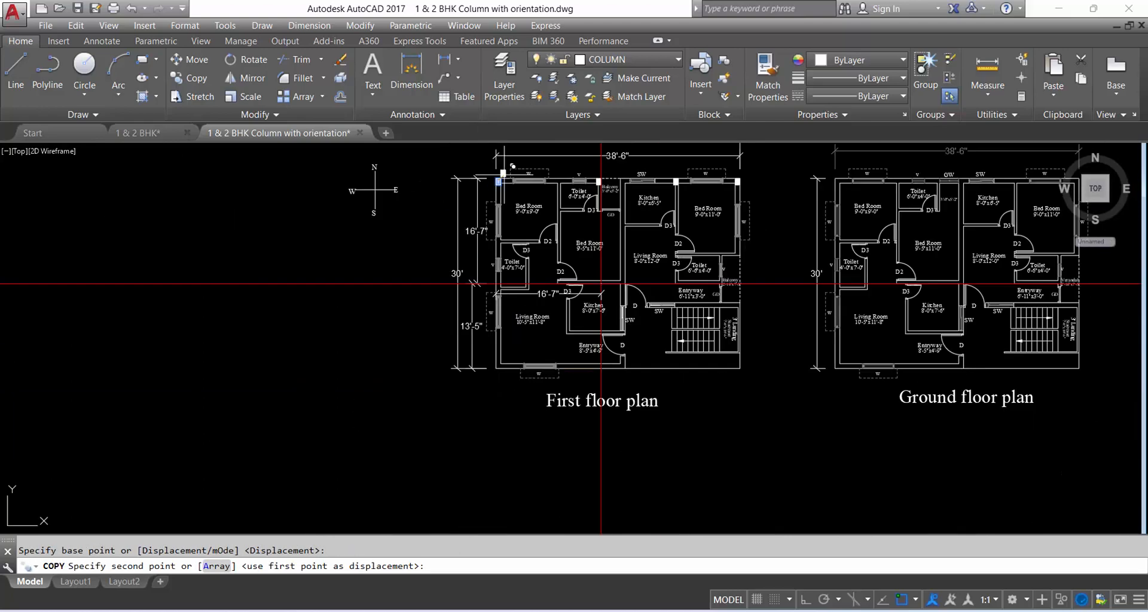
pyautogui.scroll(6, 469, 275)
pyautogui.click(519, 258)
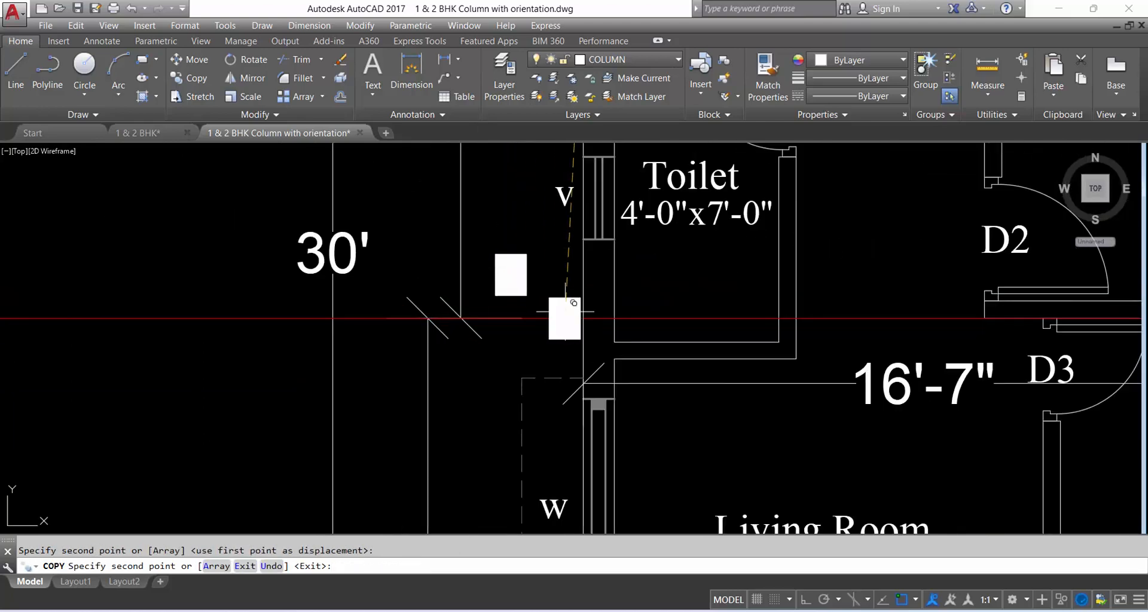
pyautogui.press('Escape')
# Rotate the copied column 90° about its centre with Ortho on
pyautogui.click(538, 281)
pyautogui.click(508, 248)
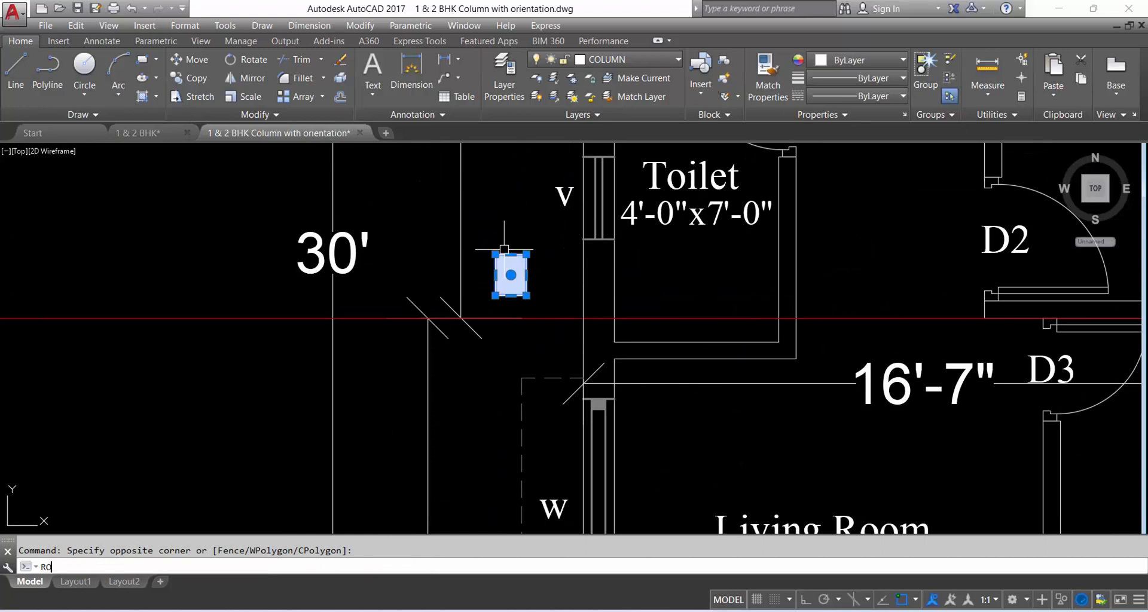
pyautogui.write('RO')
pyautogui.press('Return')
pyautogui.click(509, 275)
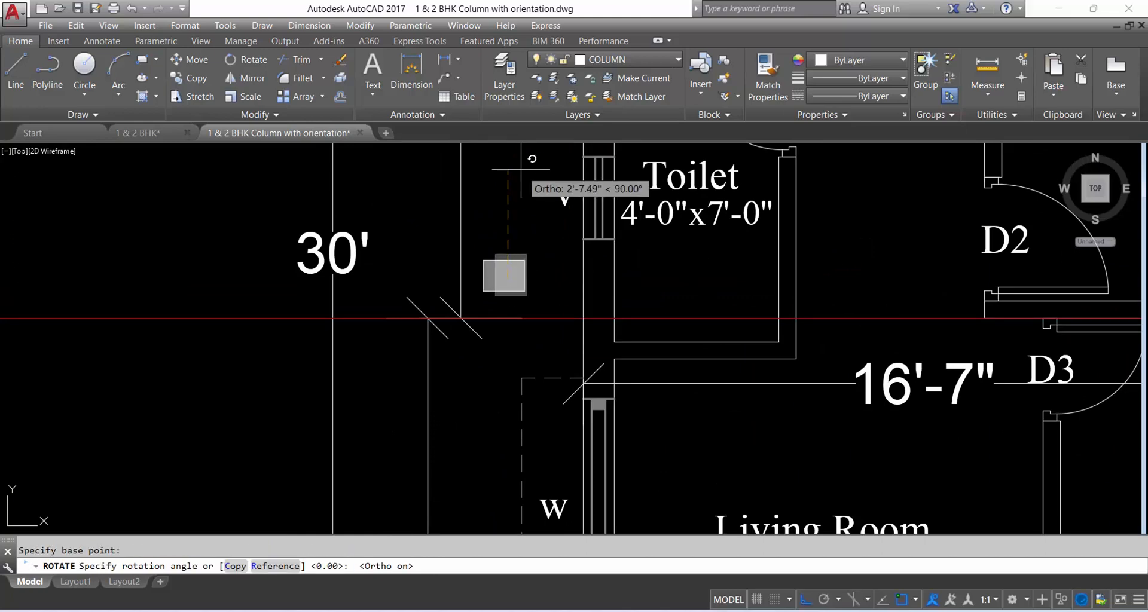
pyautogui.press('F8')
pyautogui.click(525, 179)
# Move the rotated column by its lower-left corner to where the west wall's outer face meets the horizontal construction line
pyautogui.scroll(-5, 525, 281)
pyautogui.scroll(5, 525, 289)
pyautogui.scroll(-3, 526, 288)
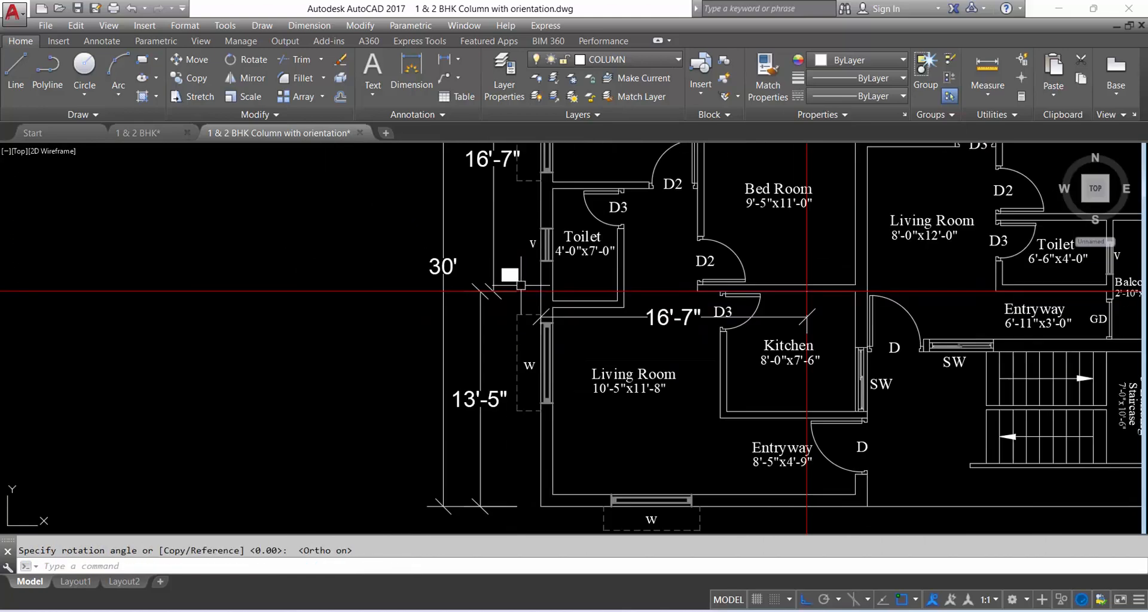
pyautogui.scroll(2, 764, 307)
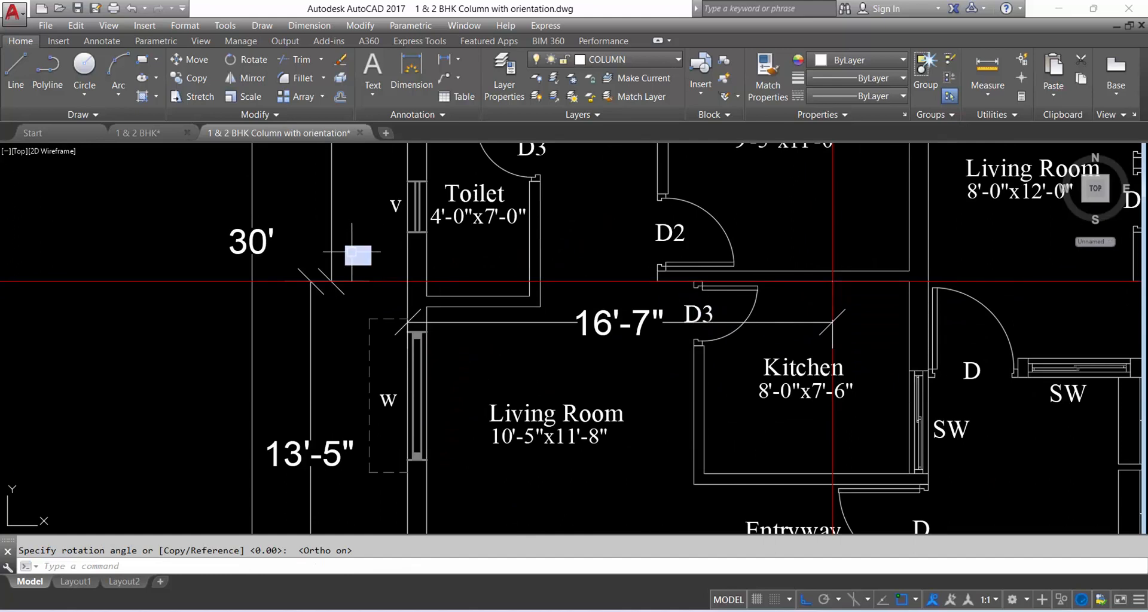
pyautogui.click(339, 239)
pyautogui.click(389, 271)
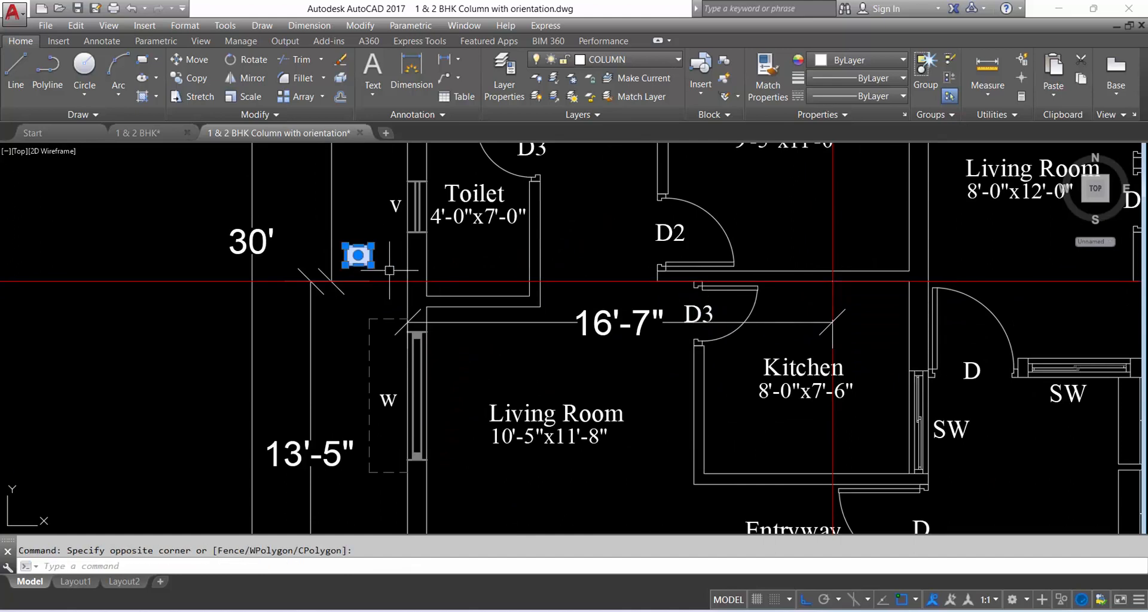
pyautogui.press('Return')
pyautogui.click(347, 265)
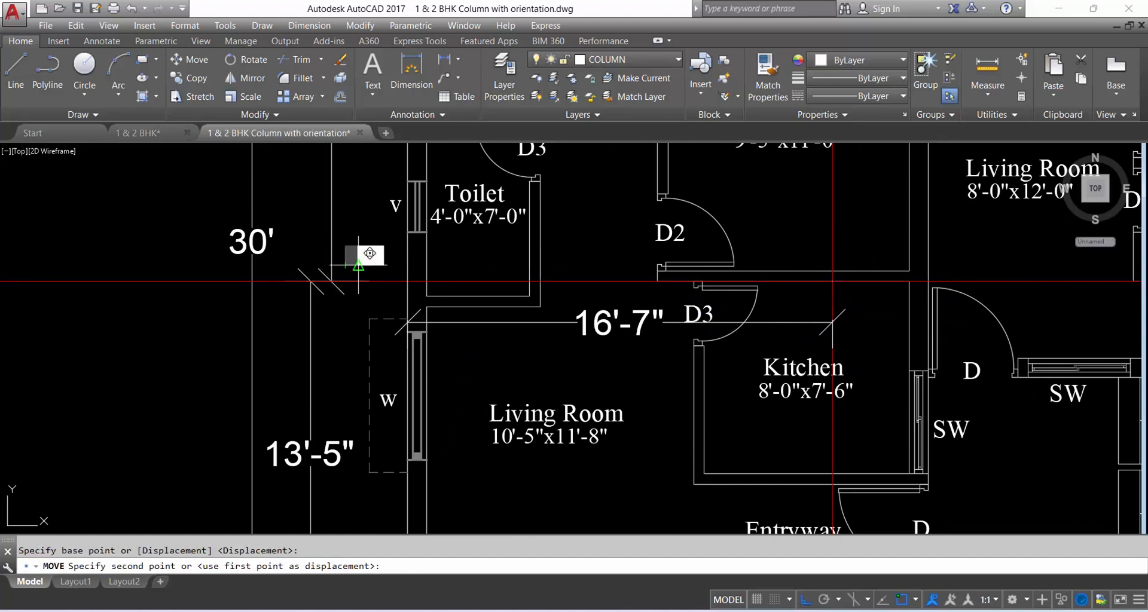
pyautogui.click(408, 281)
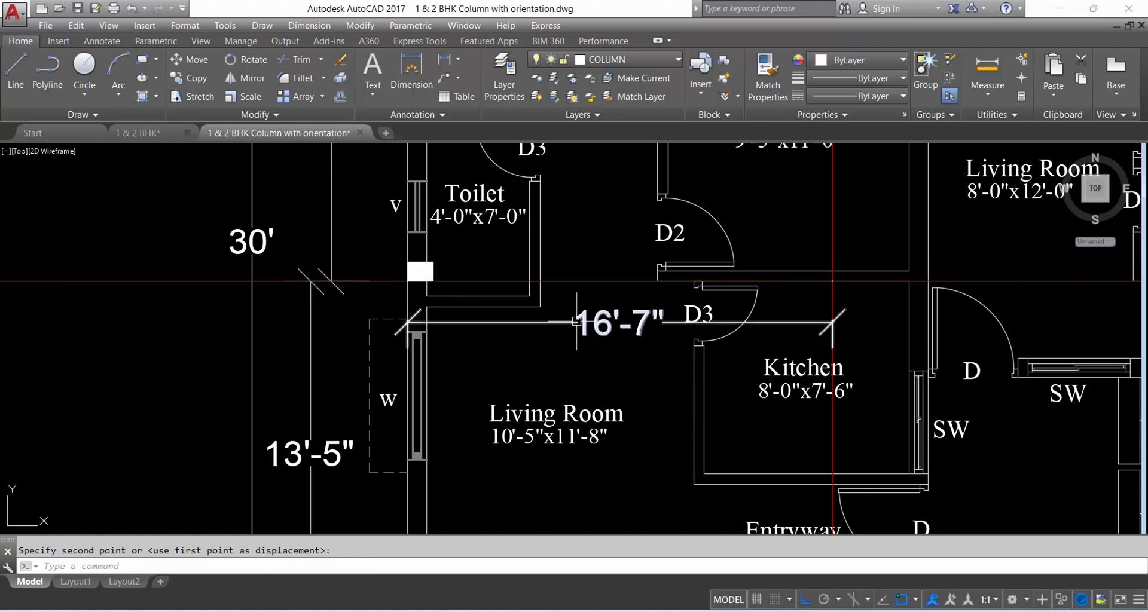
# Examine the new west wall column's alignment with the construction lines and the other columns on the first floor plan
pyautogui.scroll(-2, 481, 276)
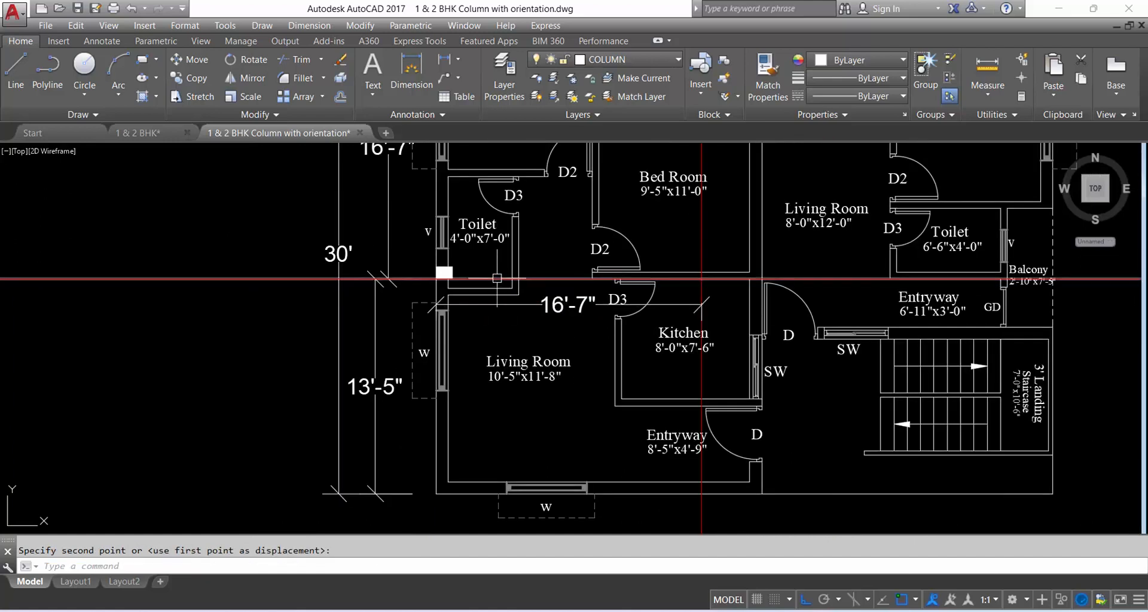
pyautogui.scroll(-2, 633, 295)
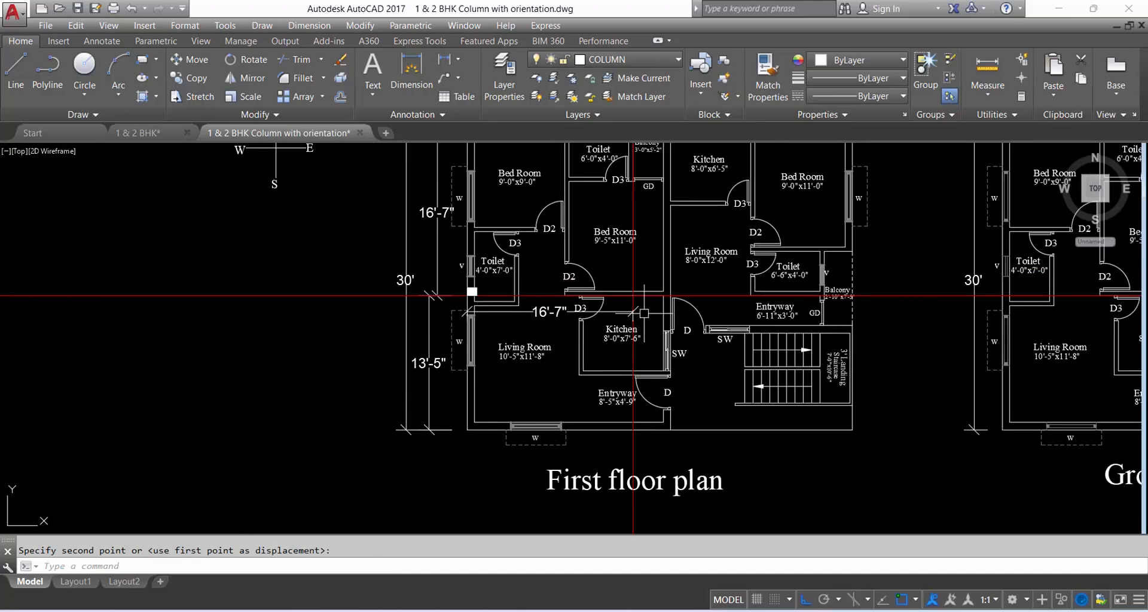
pyautogui.moveTo(643, 283); pyautogui.dragTo(638, 329, button='middle')
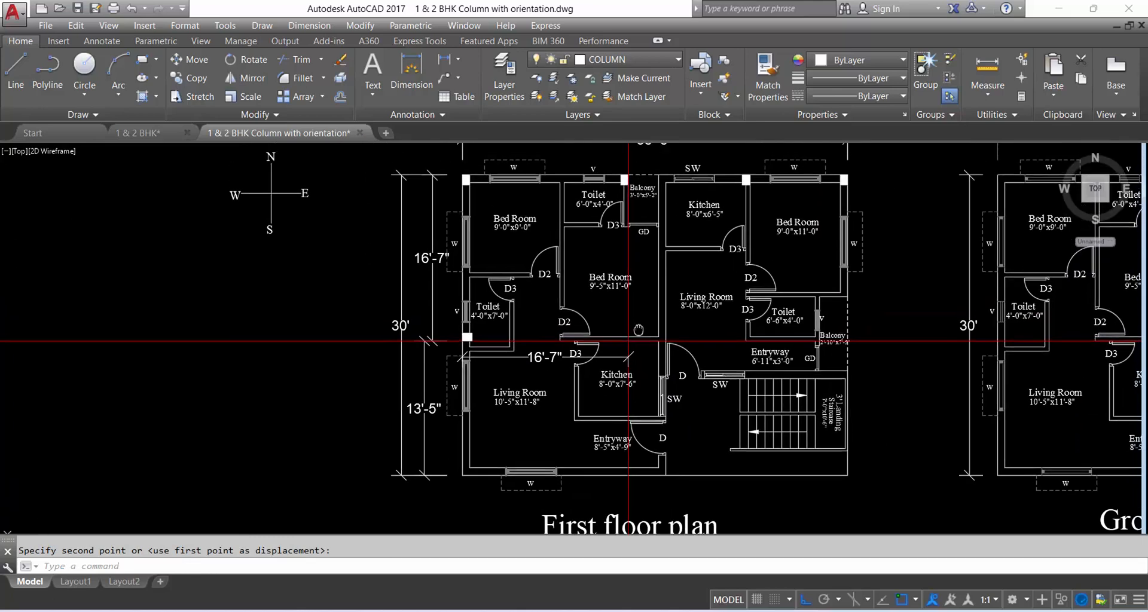
pyautogui.scroll(5, 628, 340)
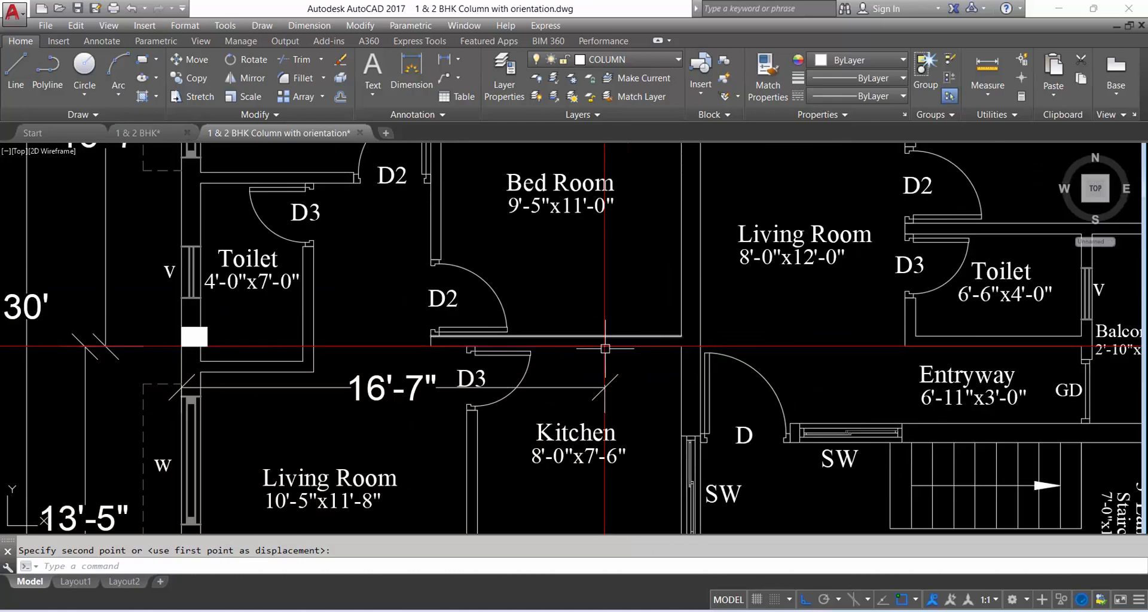
pyautogui.scroll(-3, 610, 348)
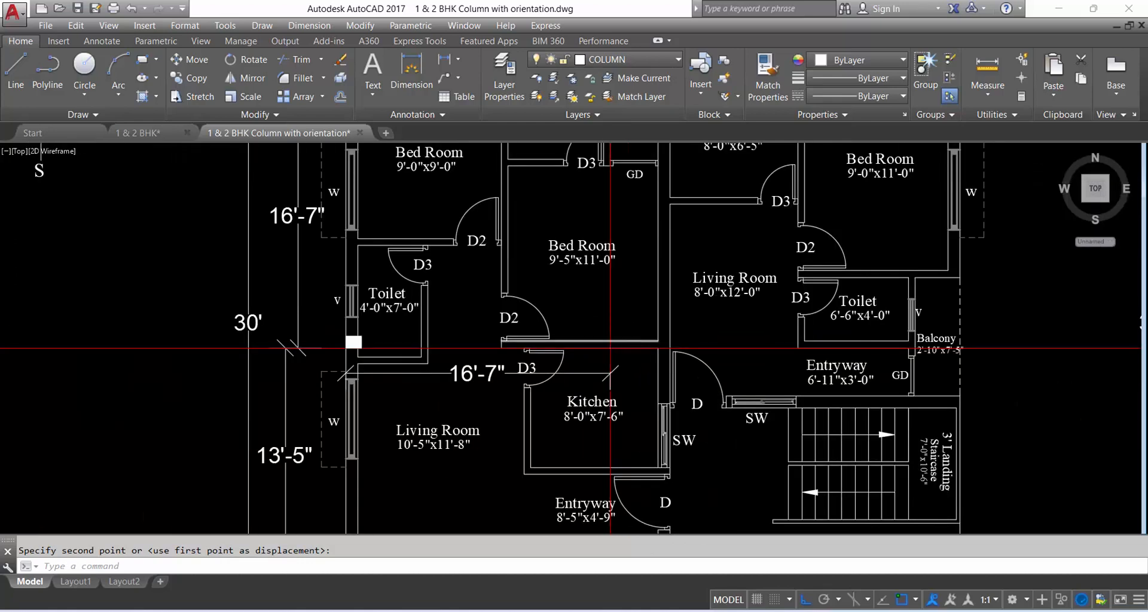
pyautogui.scroll(-4, 609, 343)
pyautogui.scroll(4, 605, 358)
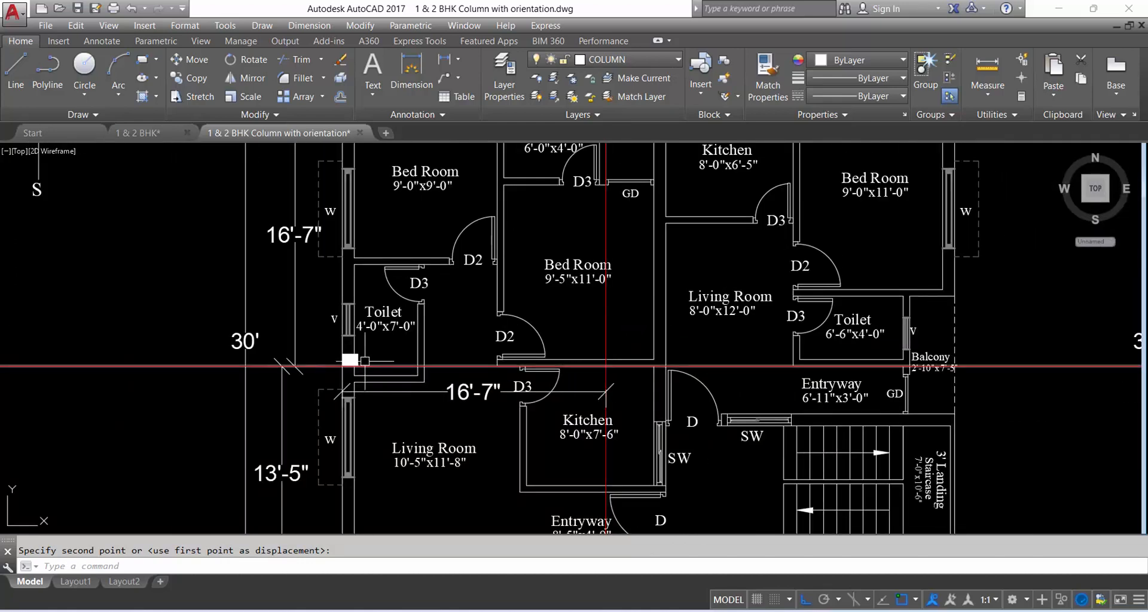
pyautogui.scroll(-2, 629, 364)
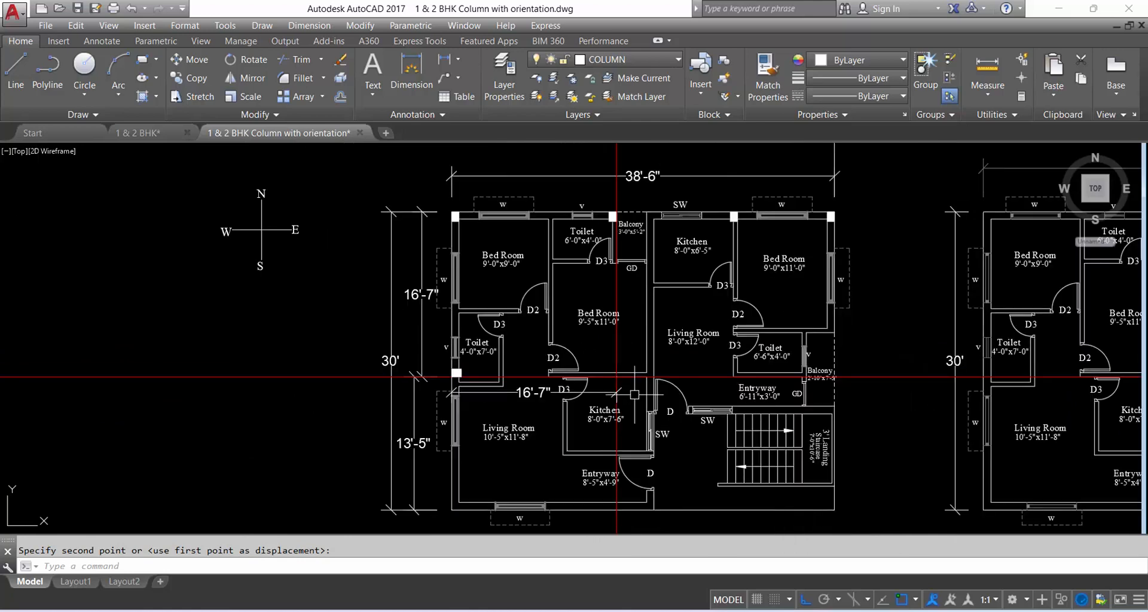
# Delete the horizontal dimension between the west wall and the construction lines' intersection, and save the drawing
pyautogui.scroll(2, 603, 402)
pyautogui.hotkey('ctrl', 's')
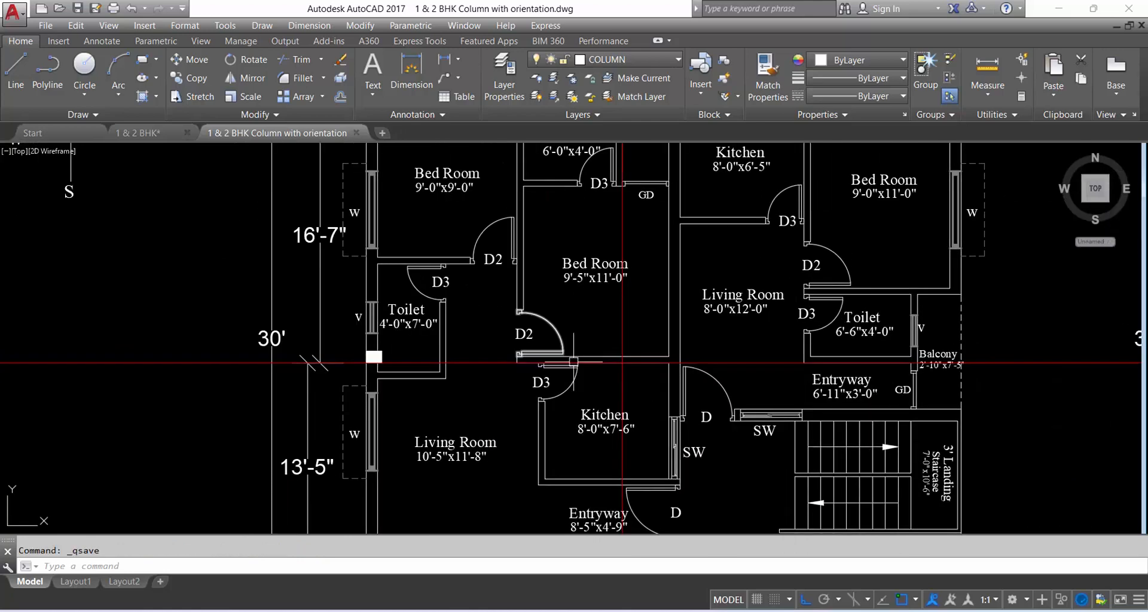
# Add a vertical linear dimension from the north wall's outer face to the construction lines' intersection, placed just east of the vertical line
pyautogui.scroll(-2, 610, 362)
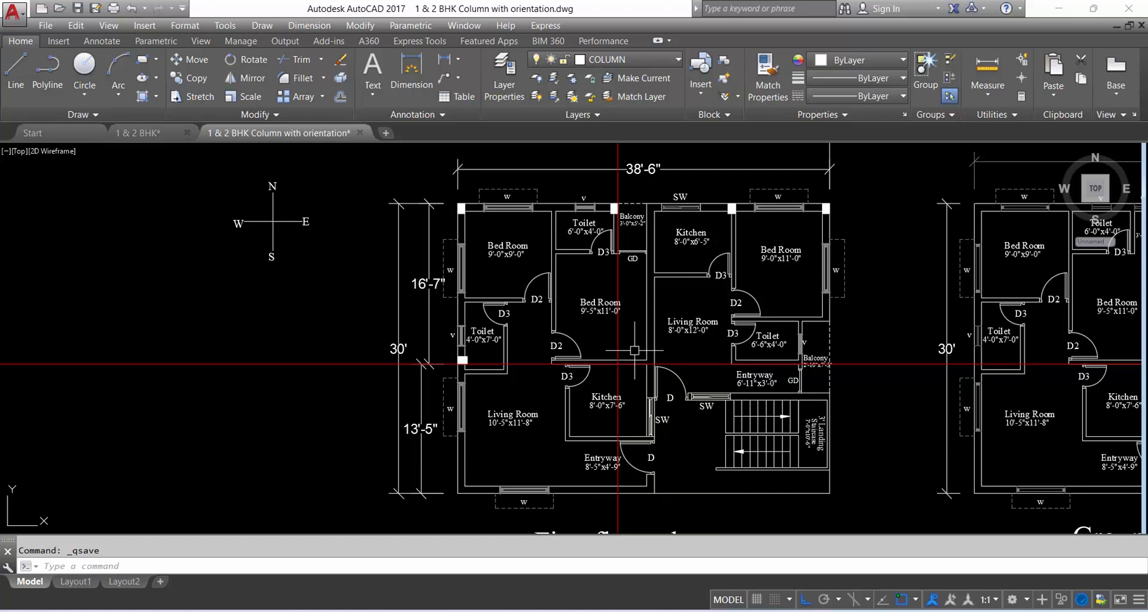
pyautogui.click(536, 147)
pyautogui.click(444, 59)
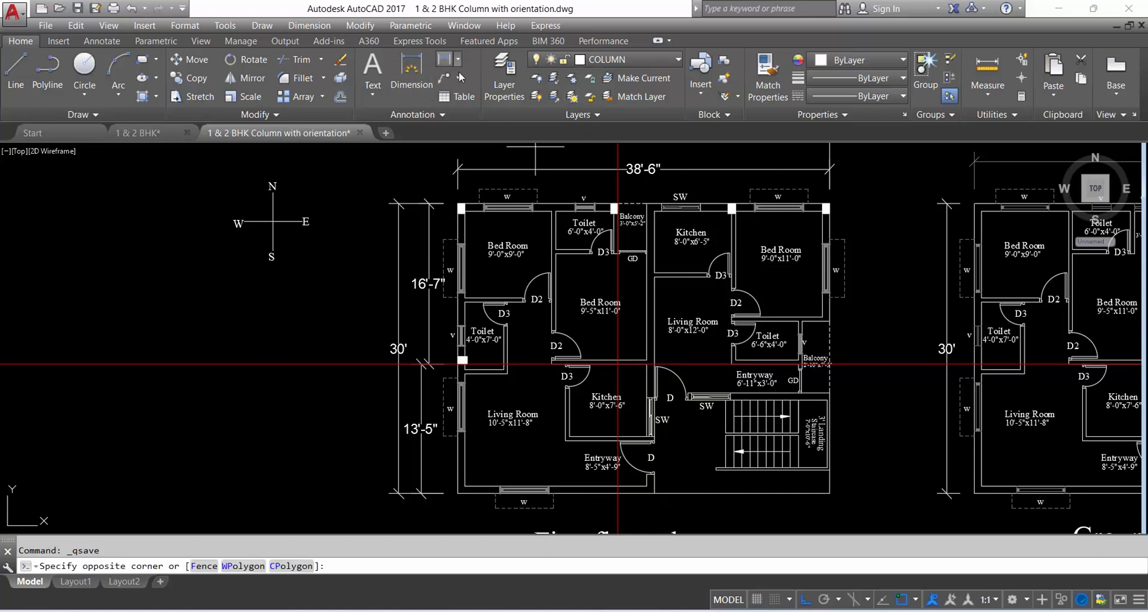
pyautogui.click(619, 261)
pyautogui.press('Return')
pyautogui.press('Return')
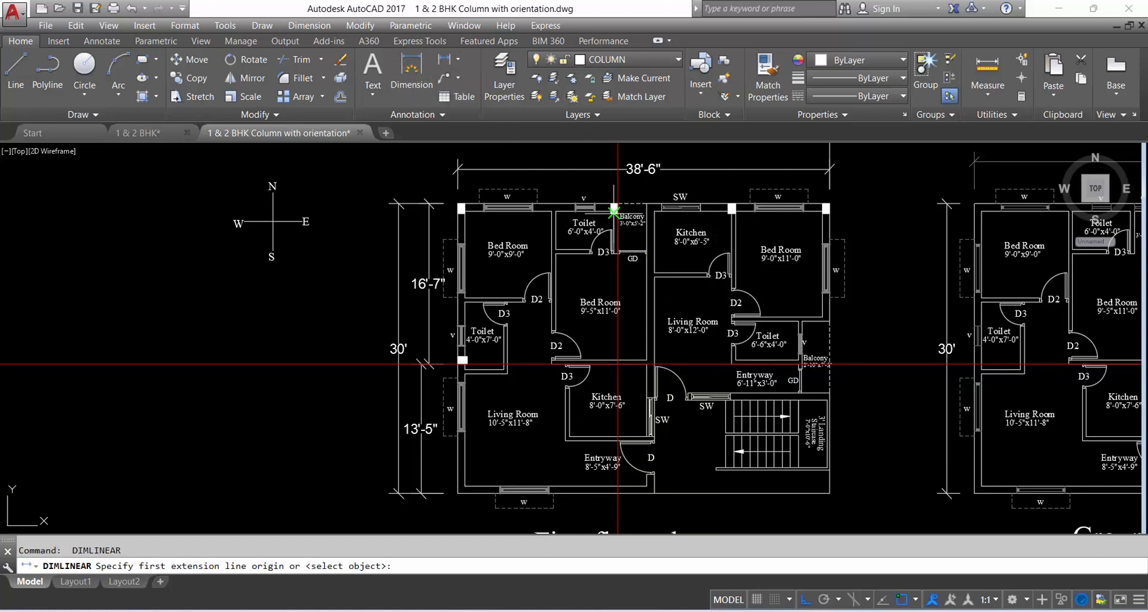
pyautogui.click(618, 205)
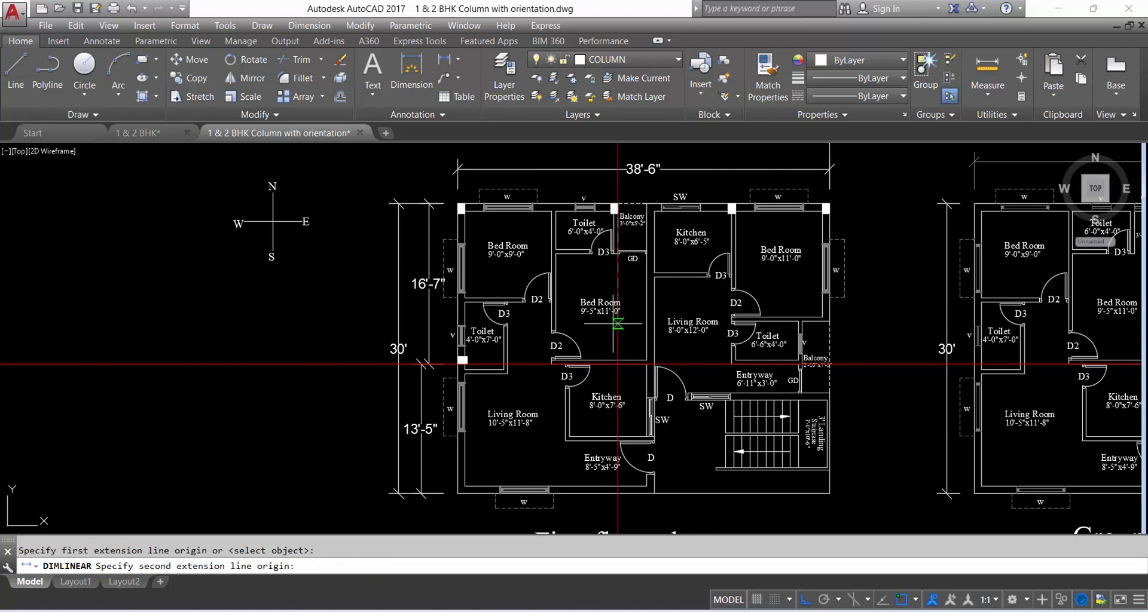
pyautogui.click(617, 364)
pyautogui.click(633, 287)
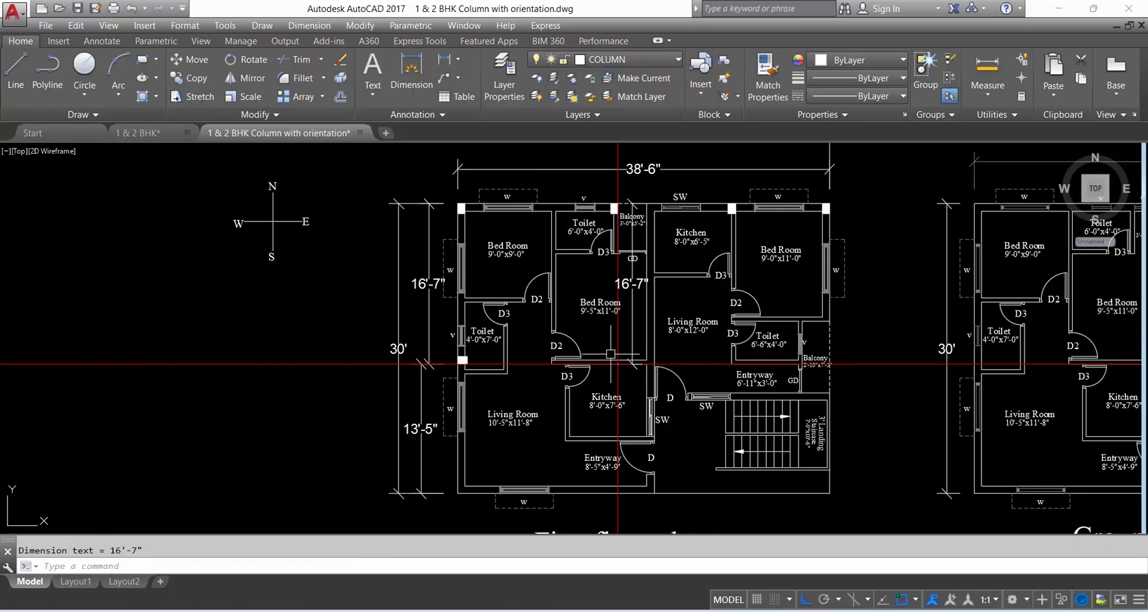
# Add a horizontal linear dimension from the west wall's outer face to the construction lines' intersection, placed just below the horizontal line
pyautogui.press('Return')
pyautogui.click(458, 363)
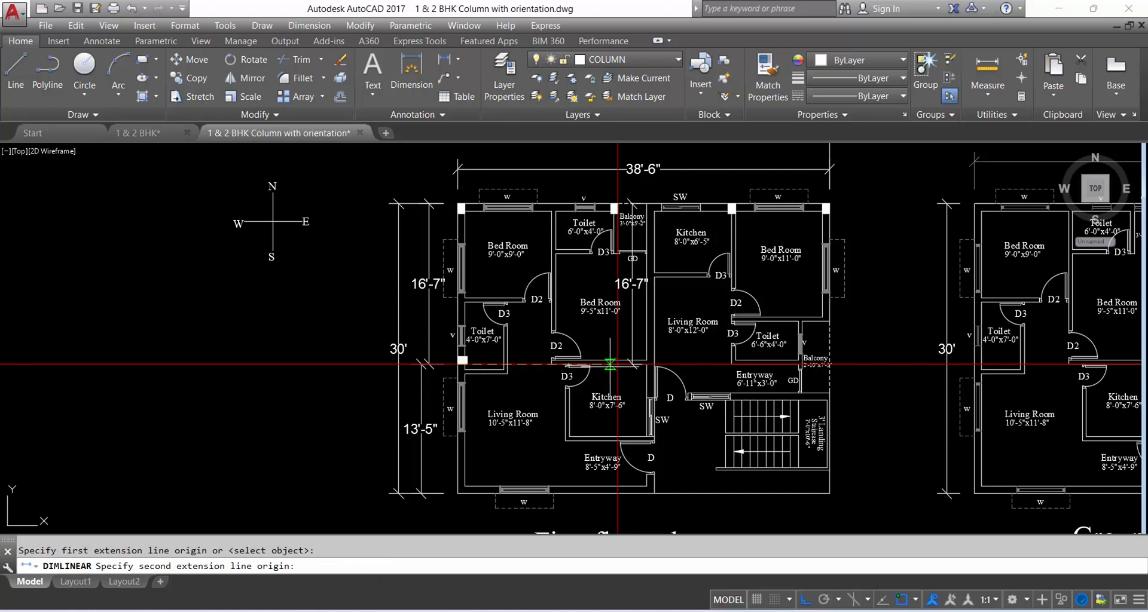
pyautogui.click(617, 364)
pyautogui.click(616, 380)
# Add a vertical linear dimension from the bedroom's south wall line to the south wall's outer face, placed beside the vertical construction line
pyautogui.press('Return')
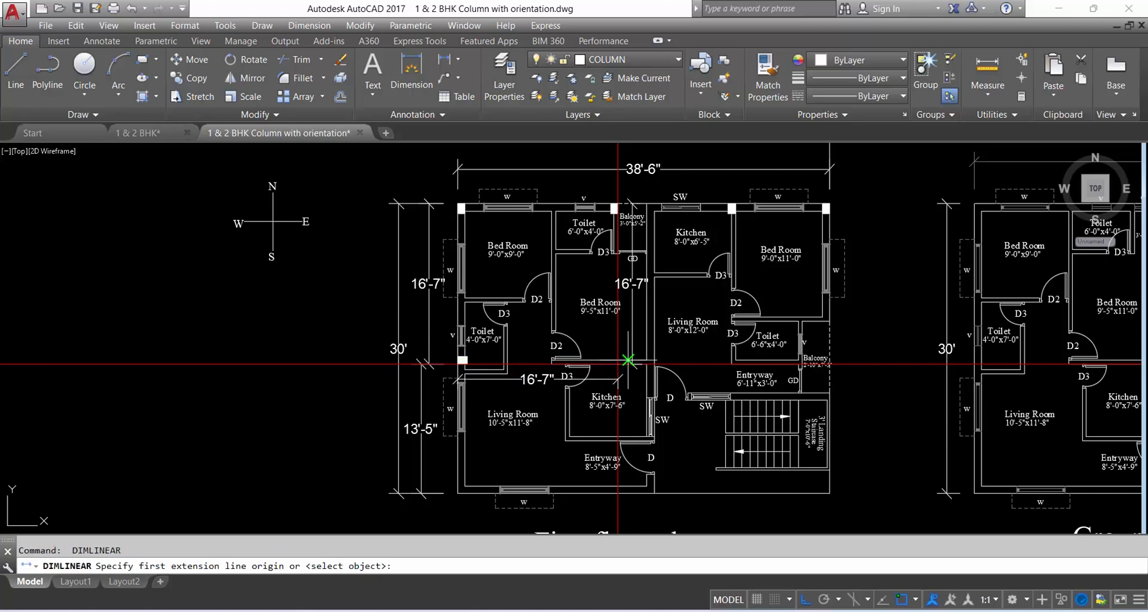
pyautogui.click(618, 360)
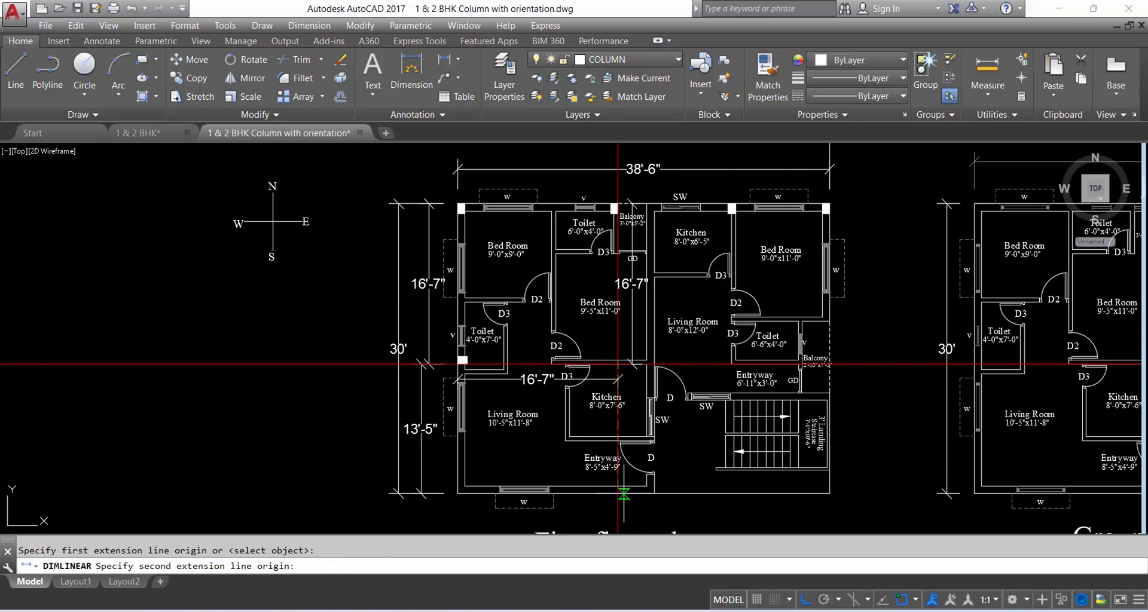
pyautogui.click(618, 495)
pyautogui.click(631, 427)
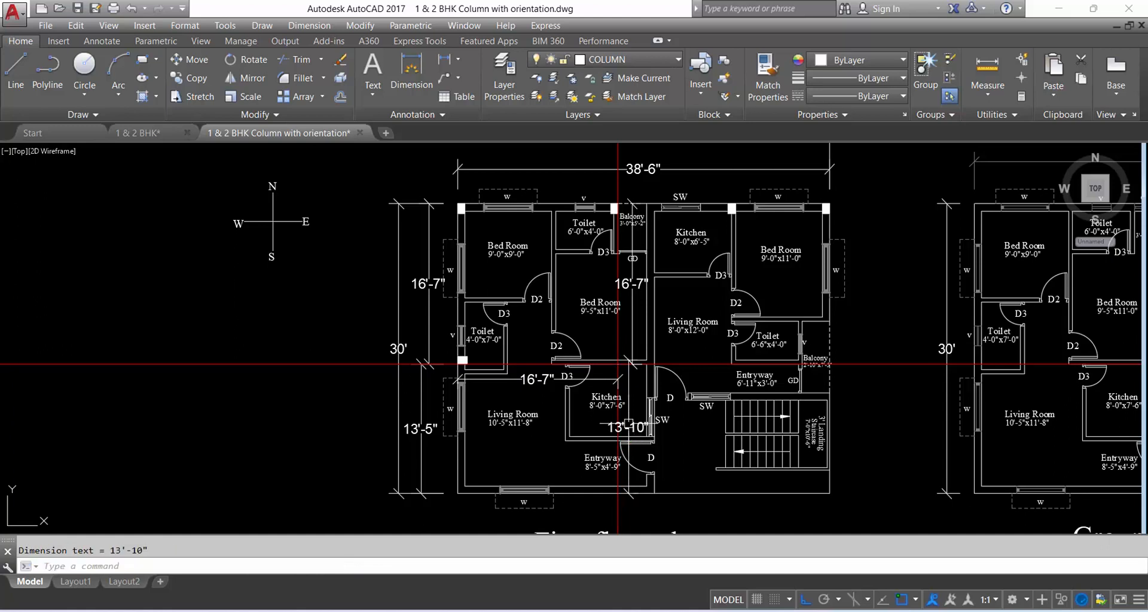
# Add a horizontal linear dimension from the construction lines' intersection to the east living room wall's lower end, placed just above the horizontal line
pyautogui.press('Return')
pyautogui.click(617, 364)
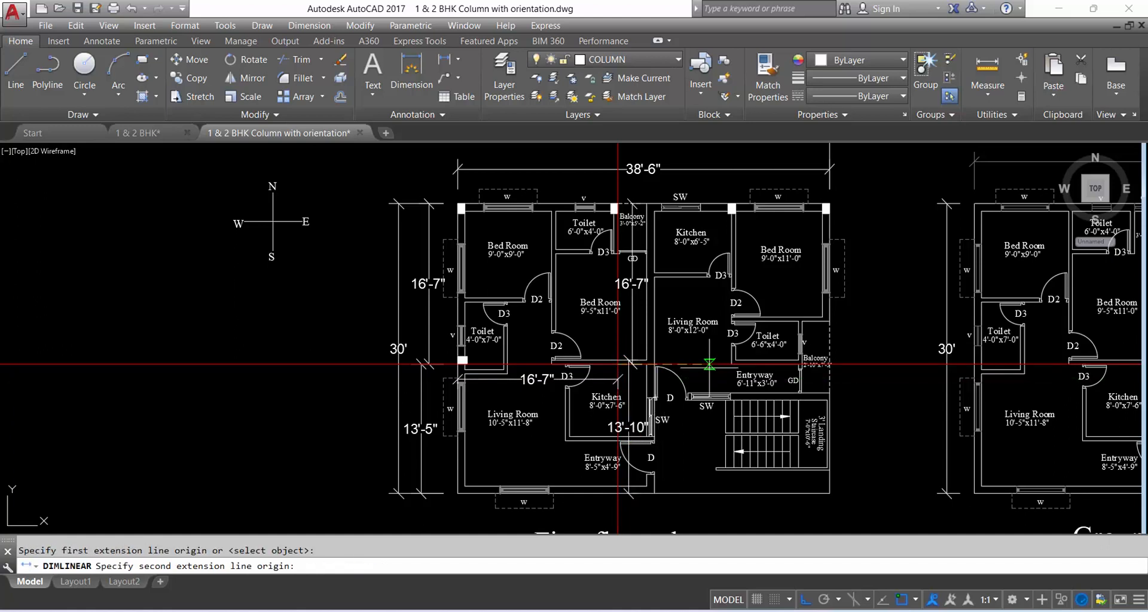
pyautogui.click(731, 365)
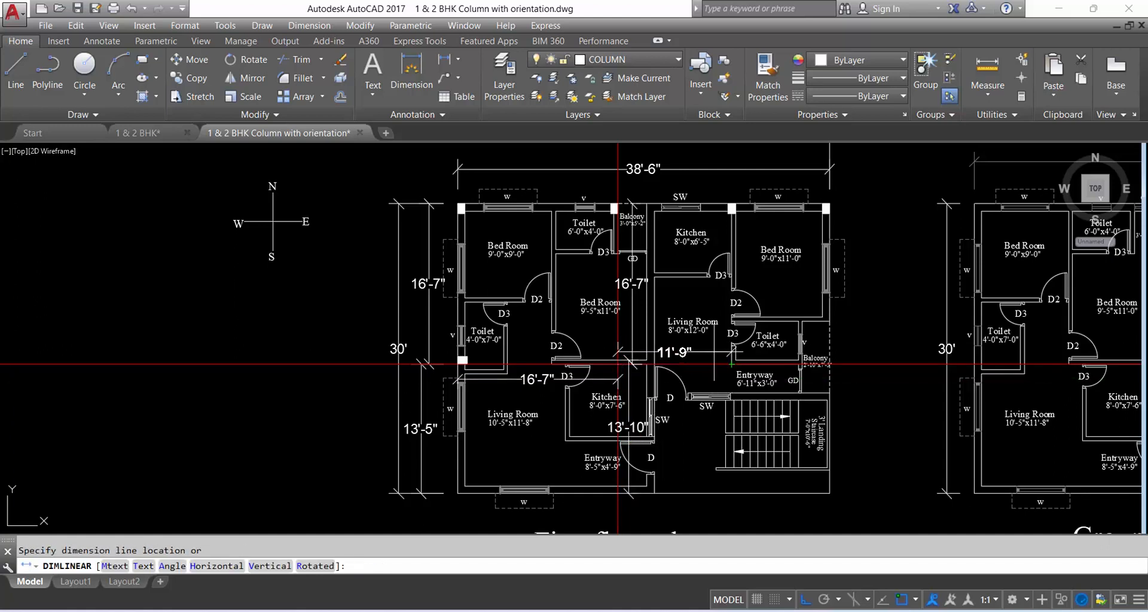
pyautogui.click(688, 351)
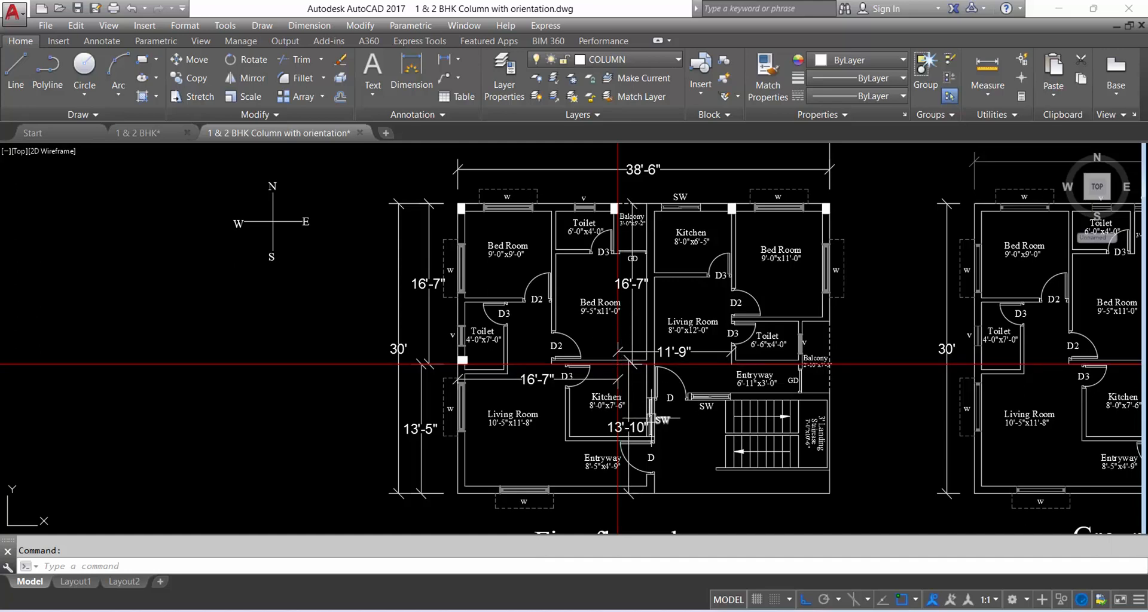
# Copy the column on the toilet's west wall so its southeast corner lands on the two red construction lines' intersection
pyautogui.scroll(4, 617, 355)
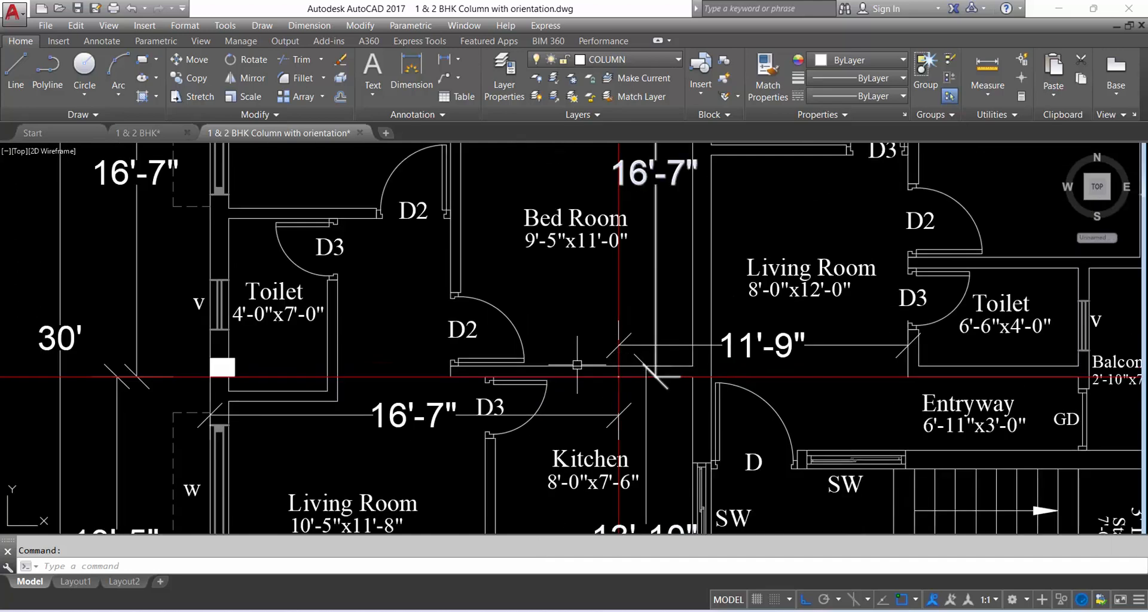
pyautogui.scroll(-2, 622, 366)
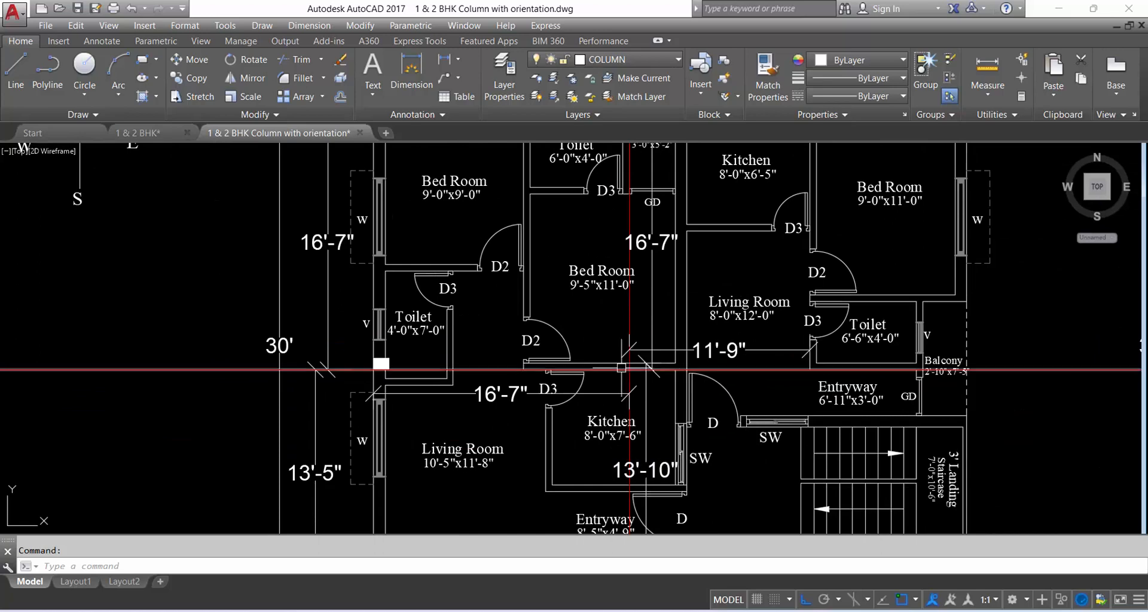
pyautogui.scroll(4, 377, 354)
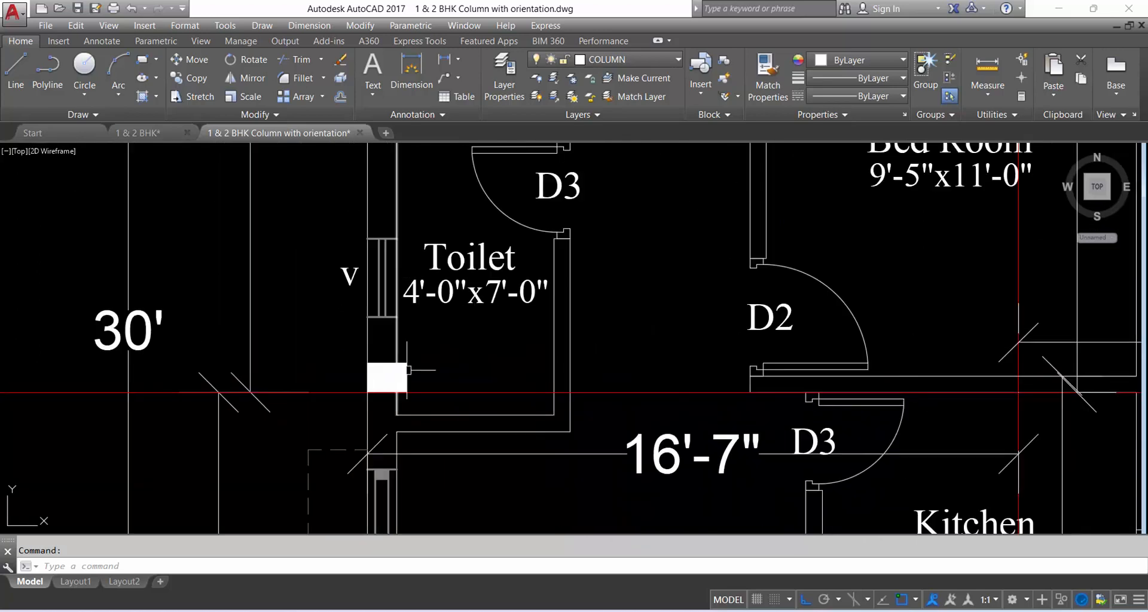
pyautogui.click(398, 362)
pyautogui.click(418, 359)
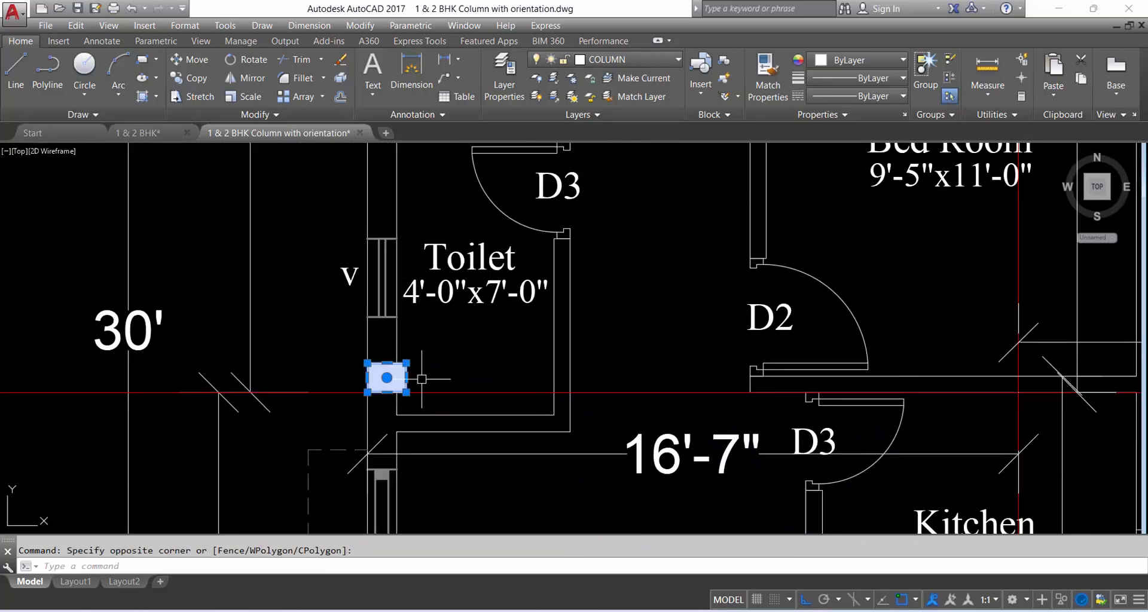
pyautogui.click(350, 349)
pyautogui.click(430, 413)
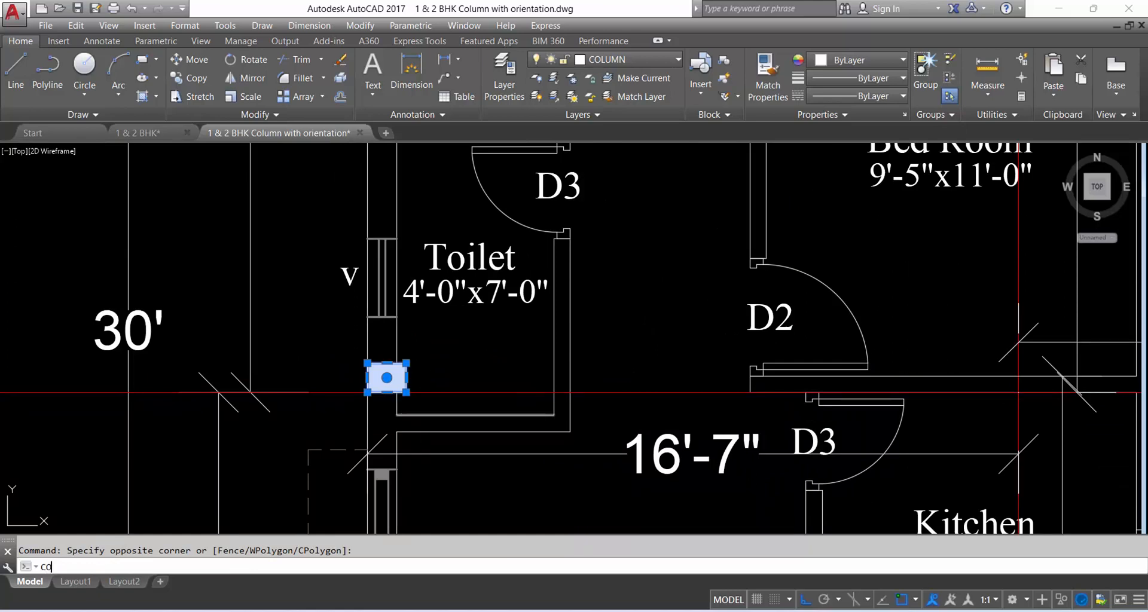
pyautogui.write('co')
pyautogui.press('Return')
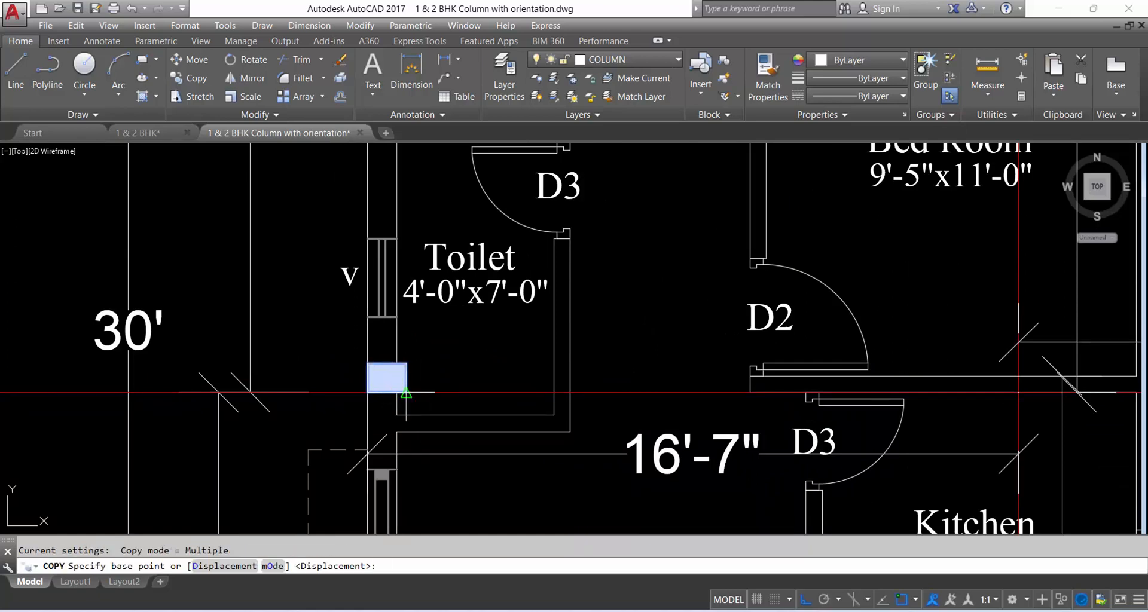
pyautogui.click(407, 393)
pyautogui.scroll(-5, 390, 375)
pyautogui.scroll(5, 625, 377)
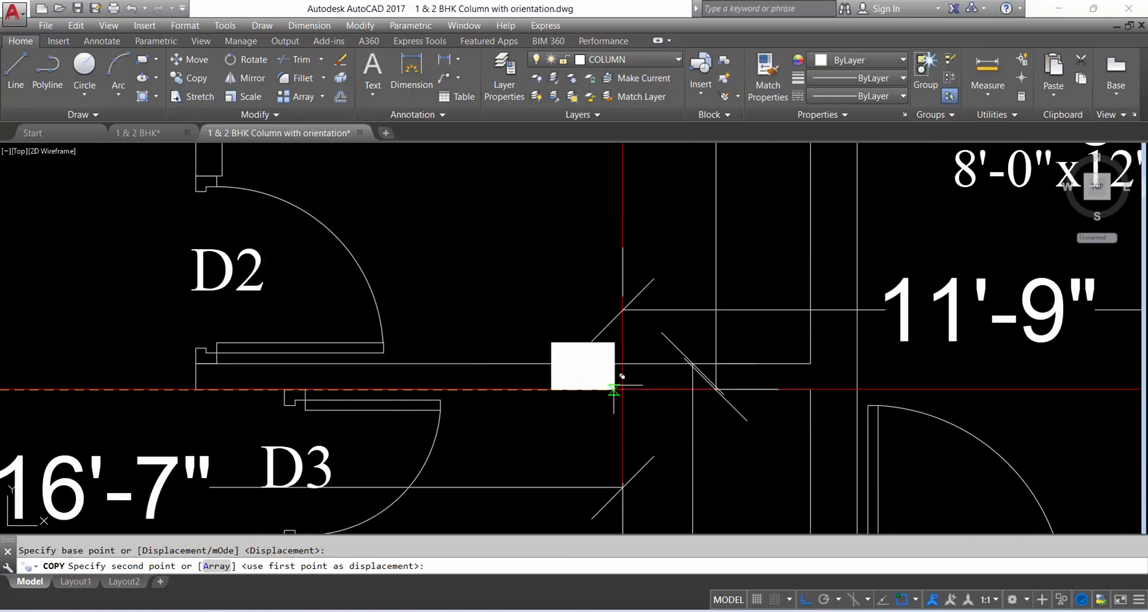
pyautogui.click(622, 377)
pyautogui.scroll(-4, 594, 368)
pyautogui.press('Escape')
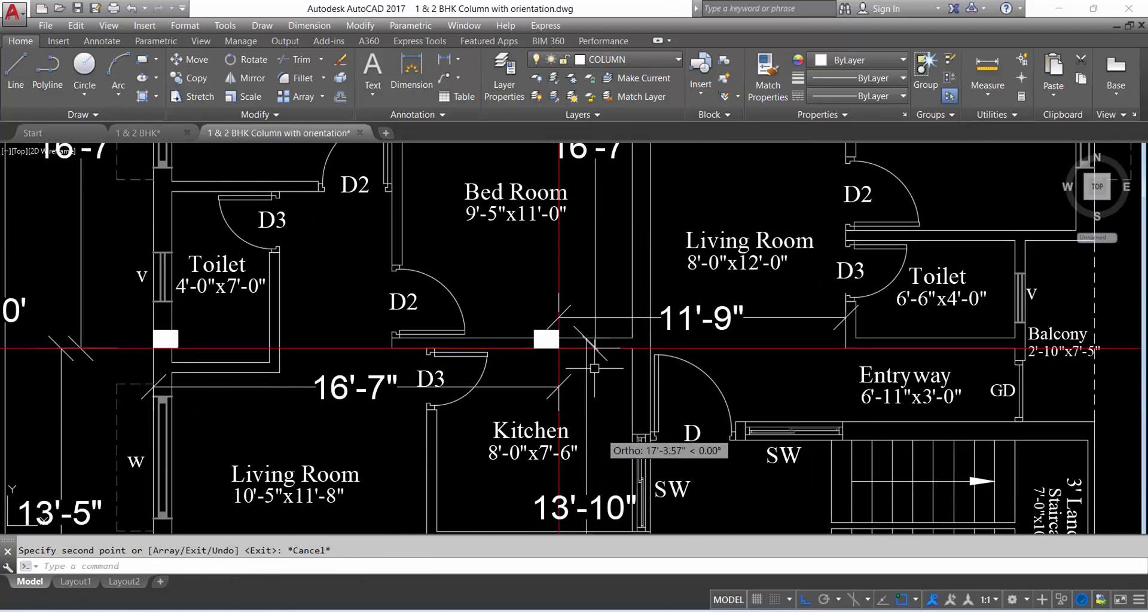
# Erase the vertical construction line and the two dimensions running from the new column to the west and south walls
pyautogui.scroll(-5, 594, 369)
pyautogui.scroll(4, 414, 369)
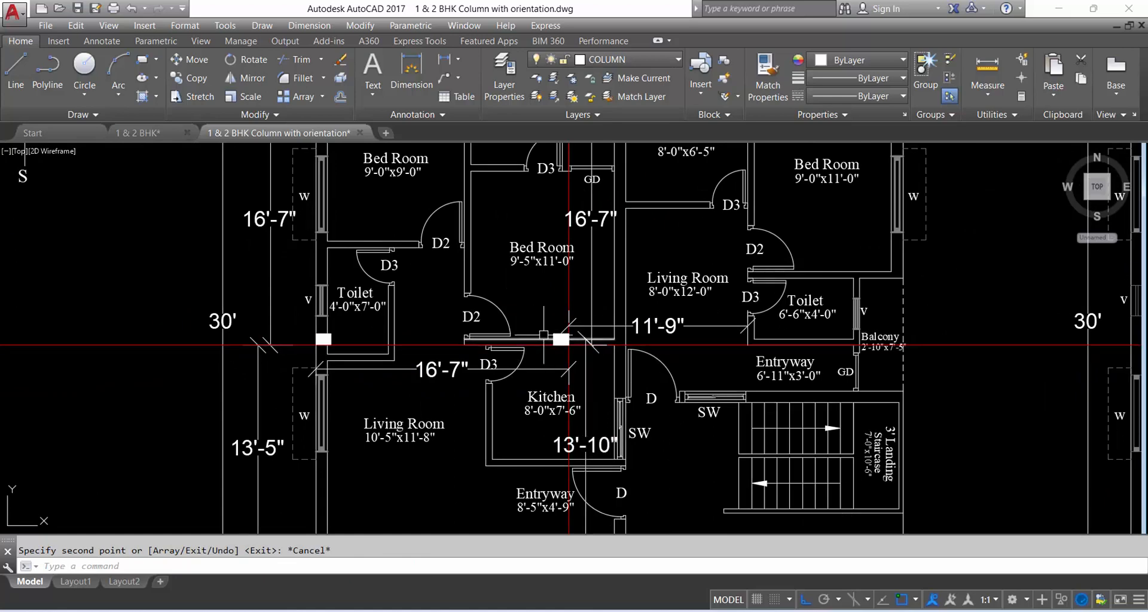
pyautogui.scroll(-4, 561, 339)
pyautogui.scroll(4, 694, 362)
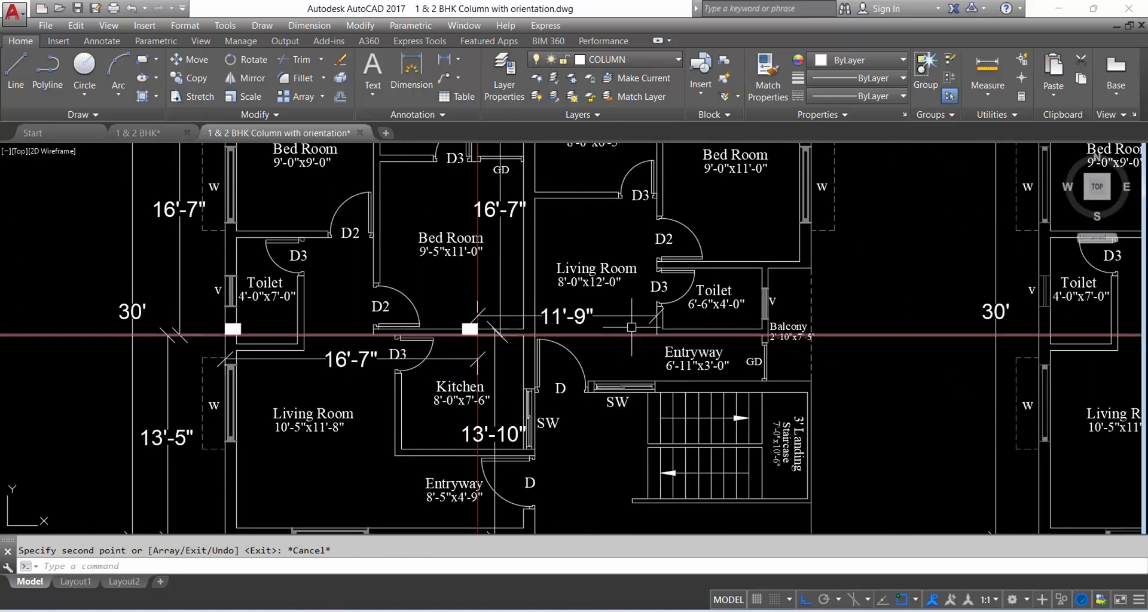
pyautogui.scroll(-1, 677, 352)
pyautogui.scroll(1, 678, 330)
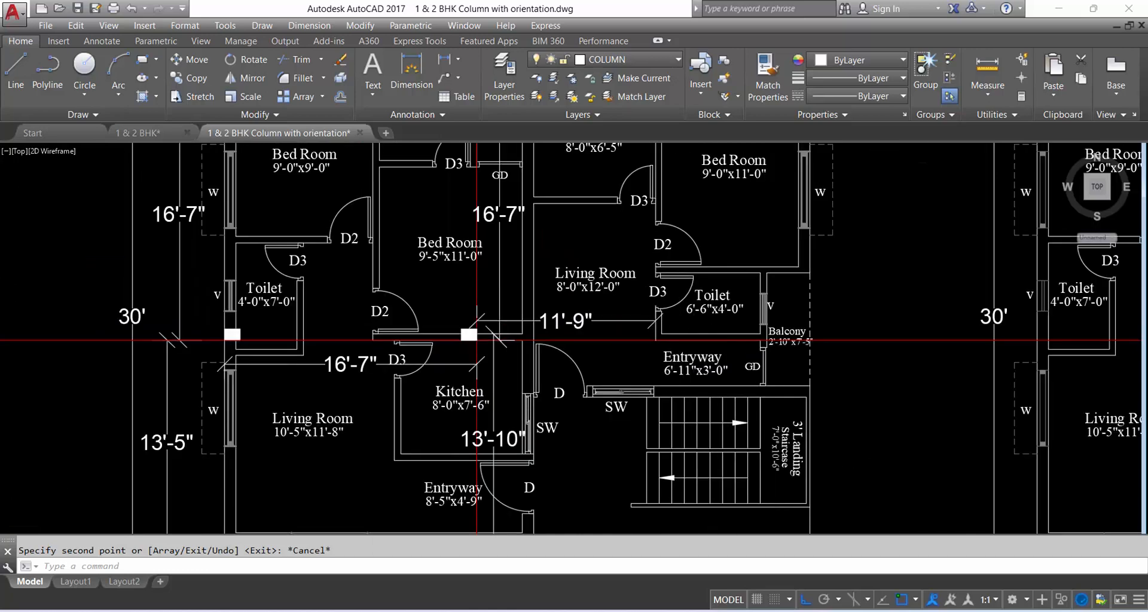
pyautogui.scroll(-2, 646, 349)
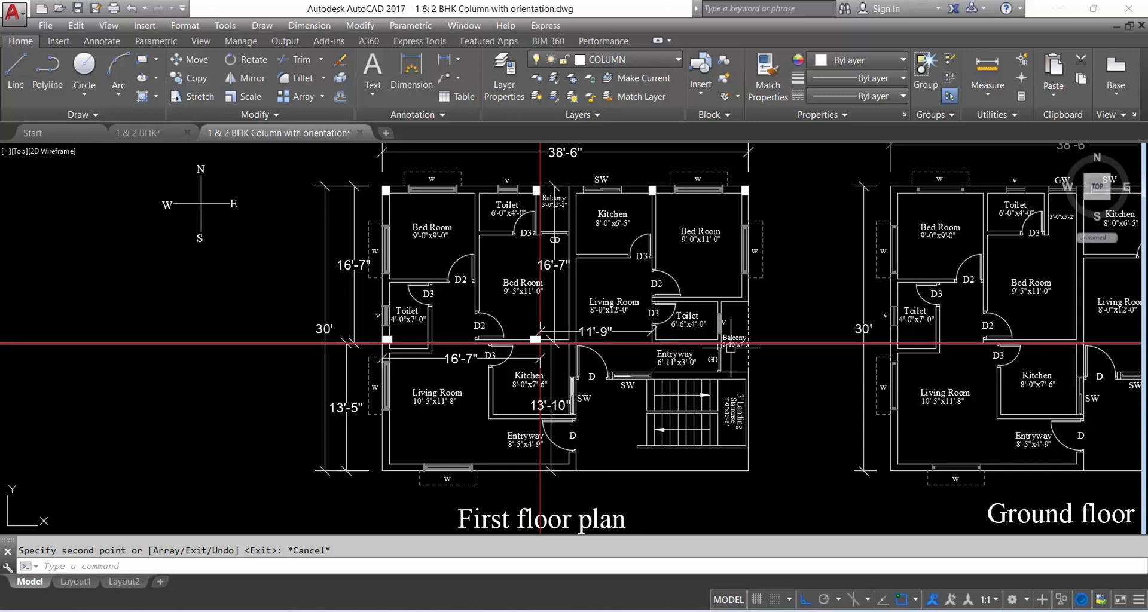
pyautogui.click(541, 307)
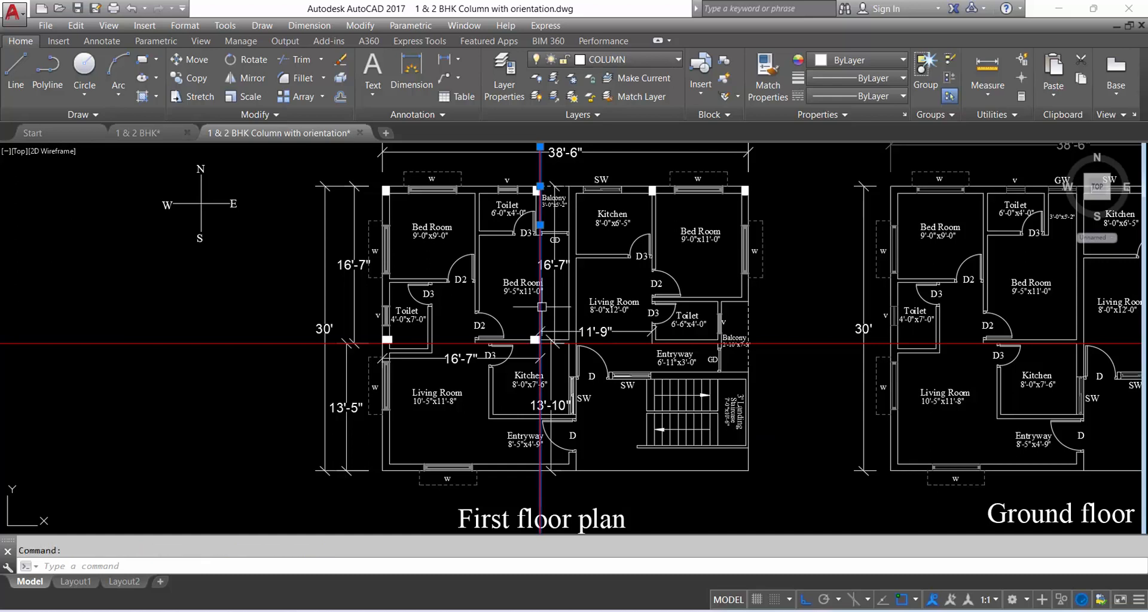
pyautogui.press('Delete')
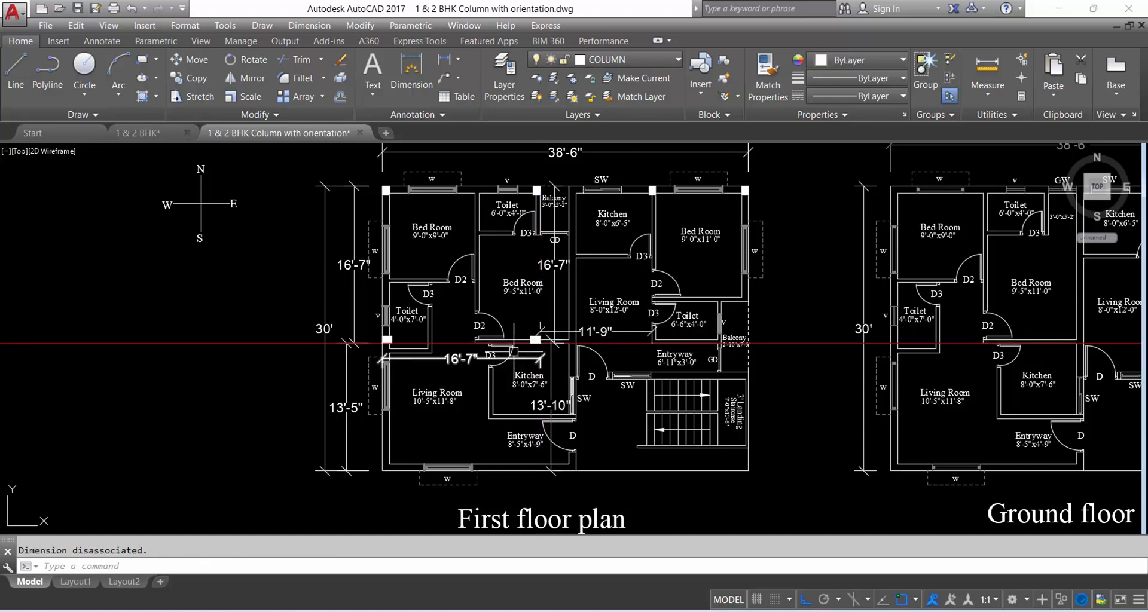
pyautogui.click(459, 359)
pyautogui.press('Delete')
pyautogui.click(550, 406)
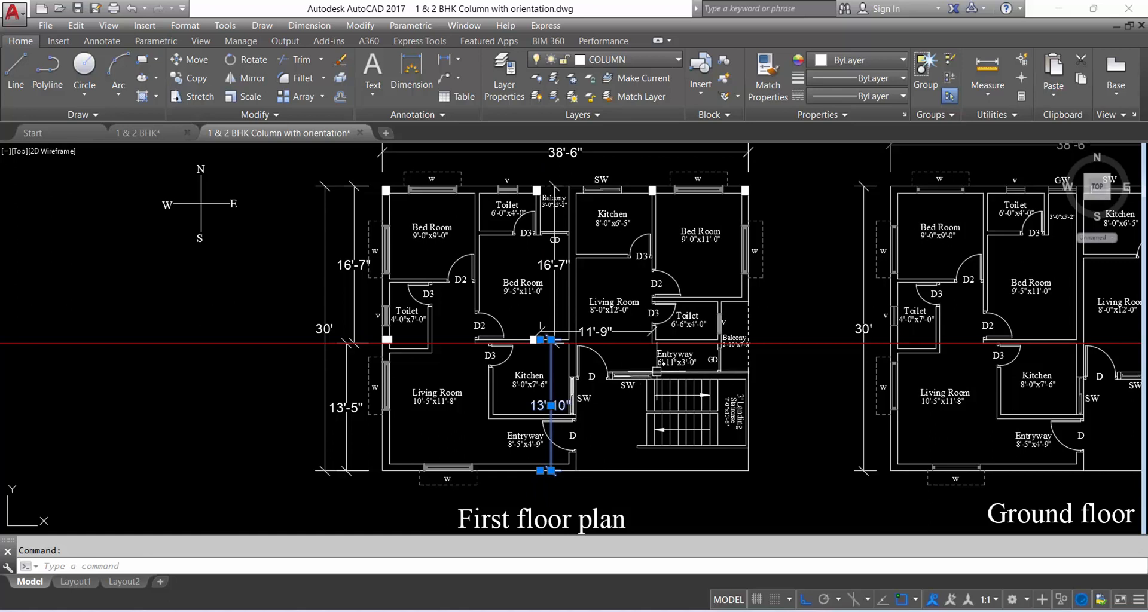
pyautogui.press('Delete')
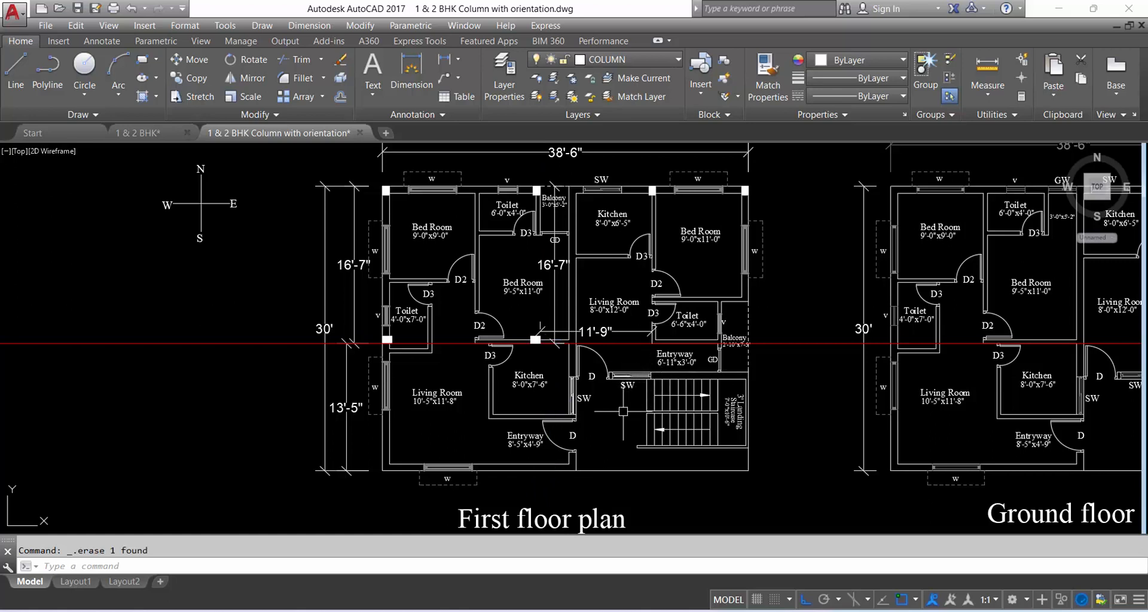
# Draw a vertical construction line through the lower end of the wall east of the living room, on the horizontal construction line
pyautogui.click(659, 430)
pyautogui.press('Delete')
pyautogui.write('XL')
pyautogui.press('Return')
pyautogui.write('V')
pyautogui.press('Return')
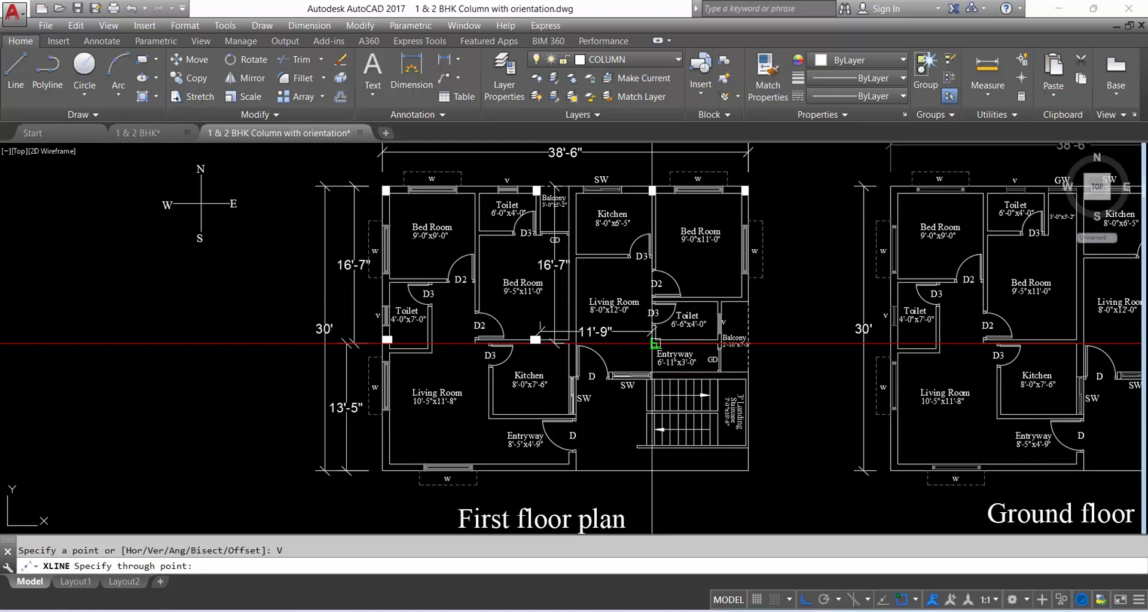
pyautogui.click(656, 344)
pyautogui.press('Escape')
# Set the new vertical construction line's colour to red
pyautogui.click(651, 359)
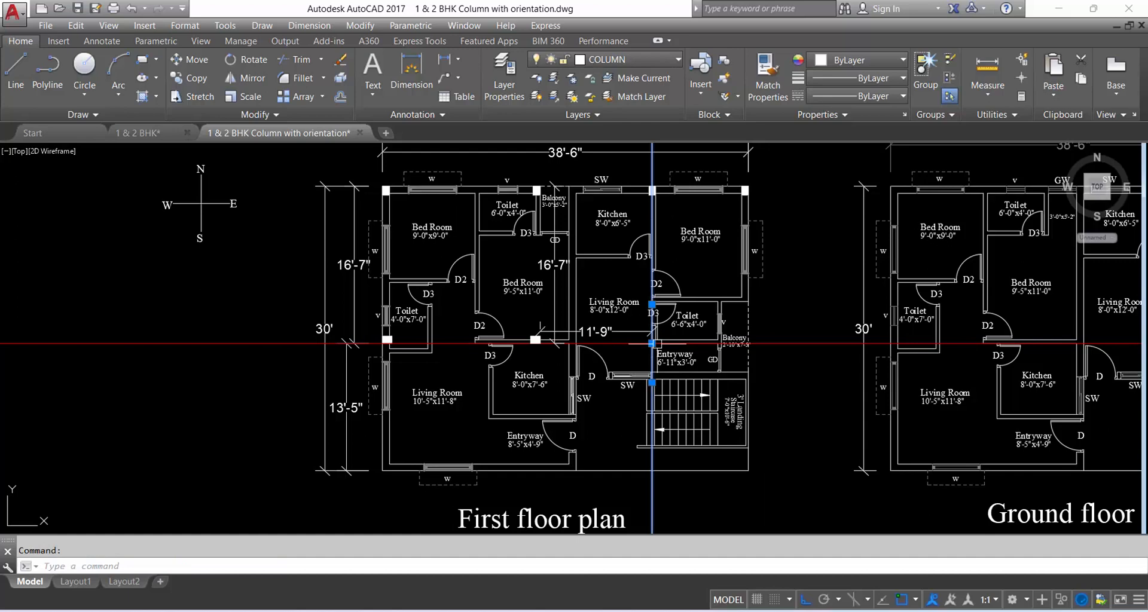
pyautogui.click(836, 68)
pyautogui.click(817, 209)
pyautogui.press('Escape')
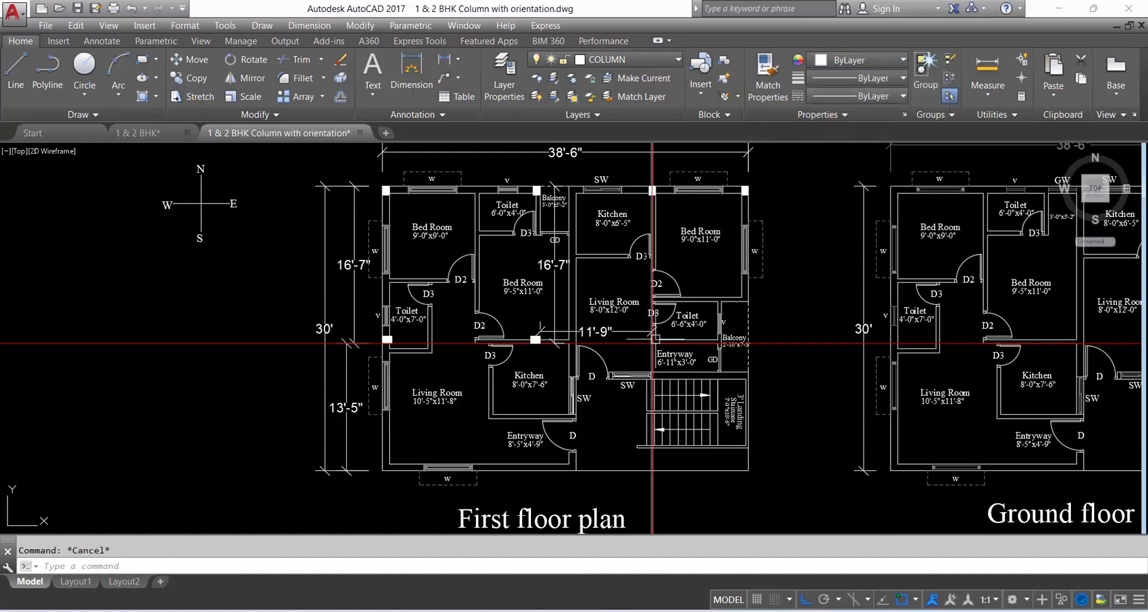
# Add a vertical linear dimension from the construction lines' intersection to the staircase's south line, placed west of the vertical construction line
pyautogui.click(442, 60)
pyautogui.scroll(2, 649, 359)
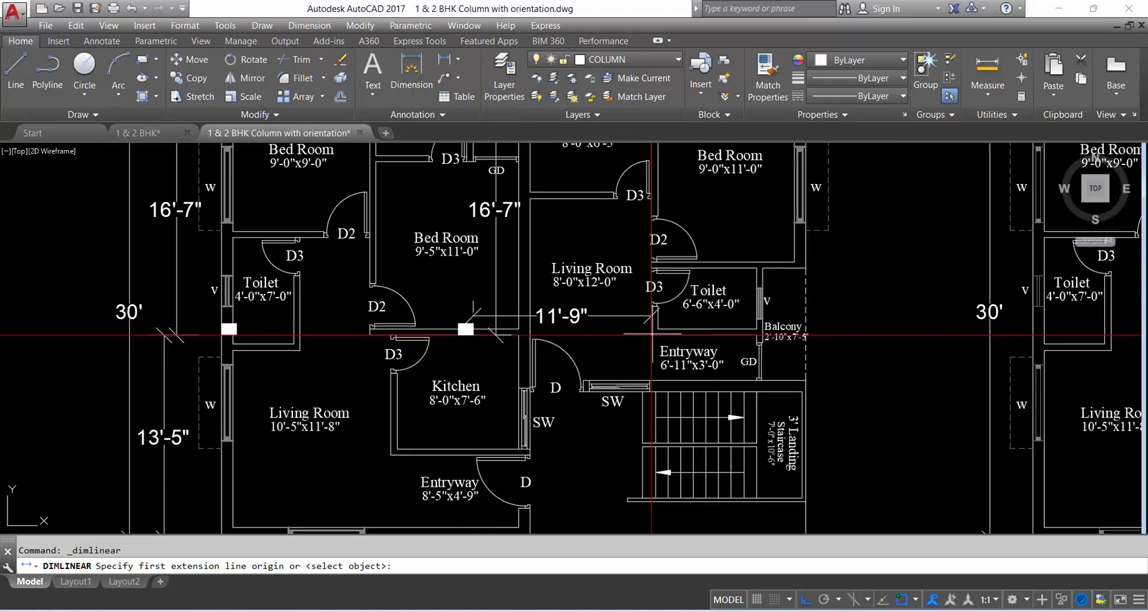
pyautogui.click(652, 335)
pyautogui.click(652, 500)
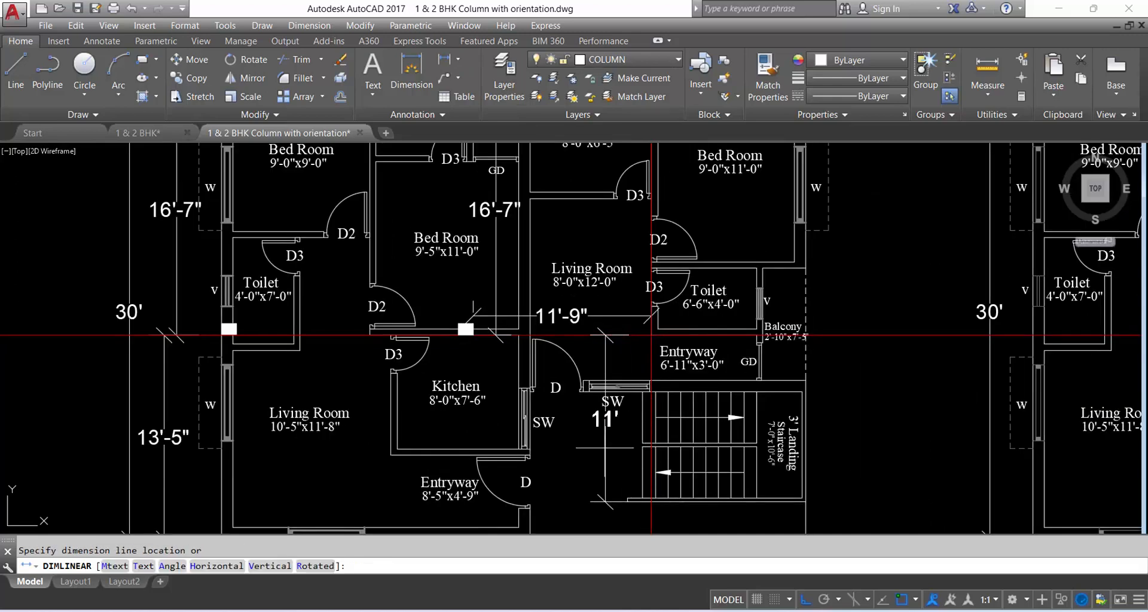
pyautogui.click(615, 419)
# Add a vertical linear dimension from the north wall's outer face to the new construction lines' intersection, placed just west of the vertical line
pyautogui.scroll(-2, 652, 386)
pyautogui.press('Return')
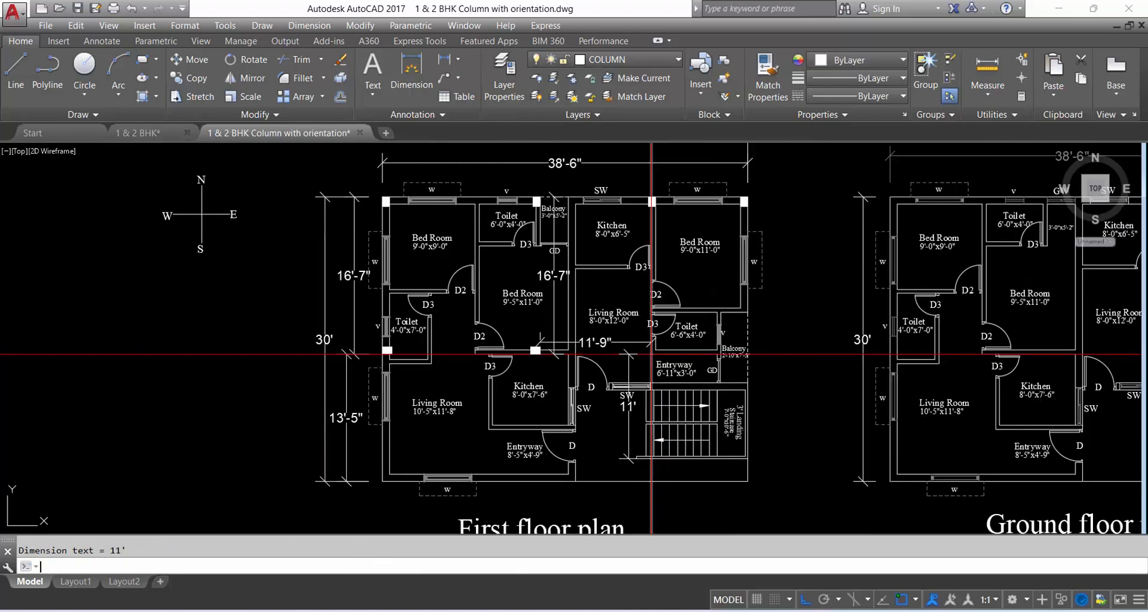
pyautogui.scroll(2, 651, 191)
pyautogui.click(651, 193)
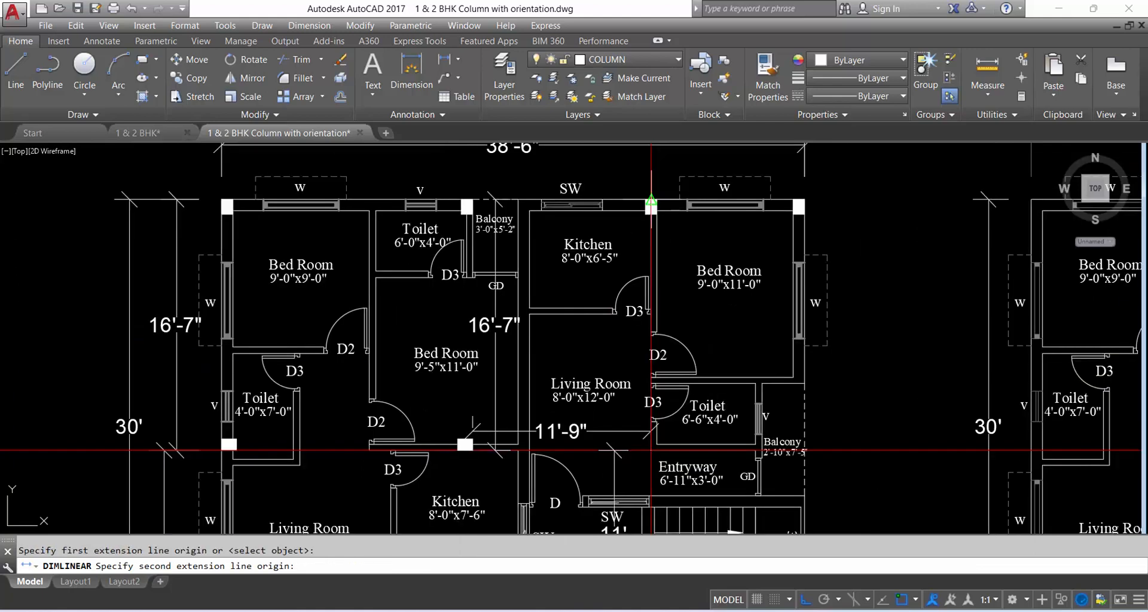
pyautogui.click(651, 450)
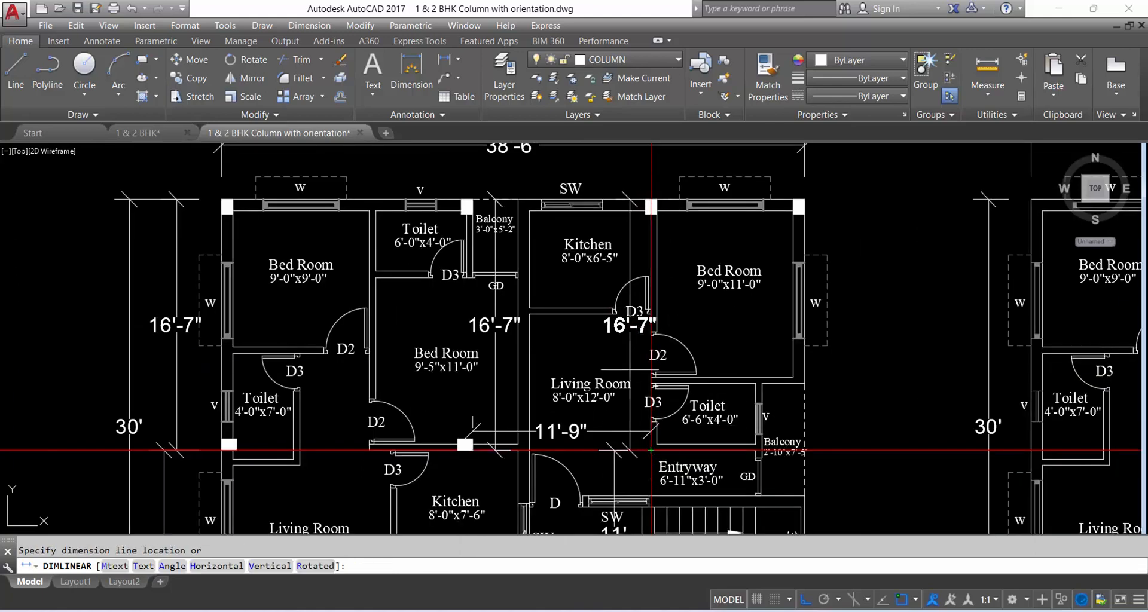
pyautogui.click(628, 323)
# Add a horizontal linear dimension from the construction lines' intersection to the east balcony's outer edge, placed just above the horizontal line
pyautogui.scroll(-2, 677, 259)
pyautogui.scroll(2, 615, 366)
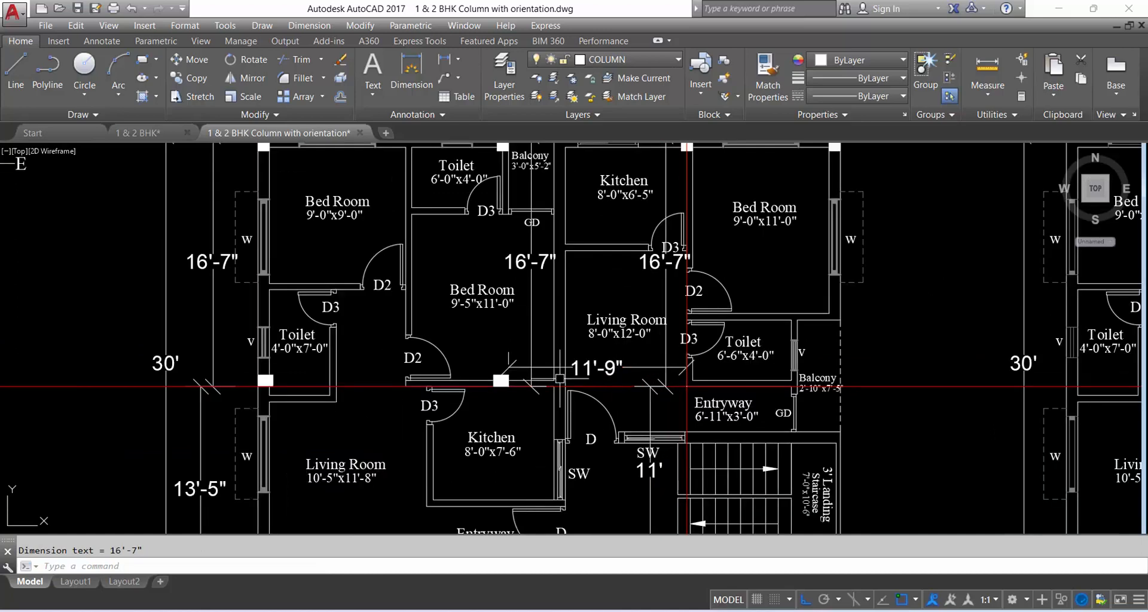
pyautogui.press('Return')
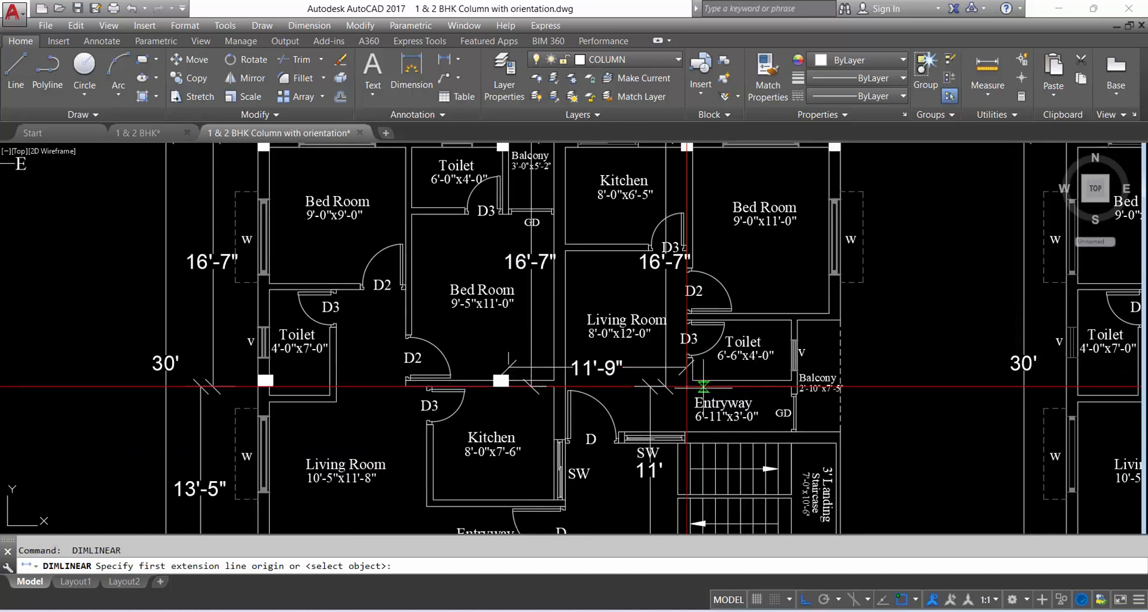
pyautogui.click(686, 387)
pyautogui.click(840, 388)
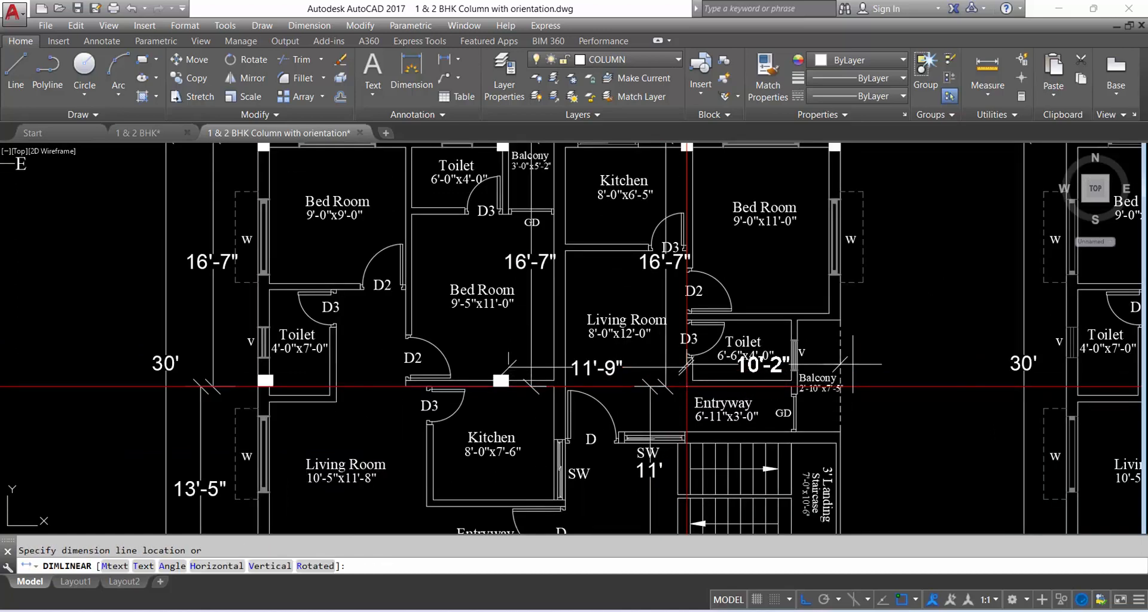
pyautogui.click(763, 364)
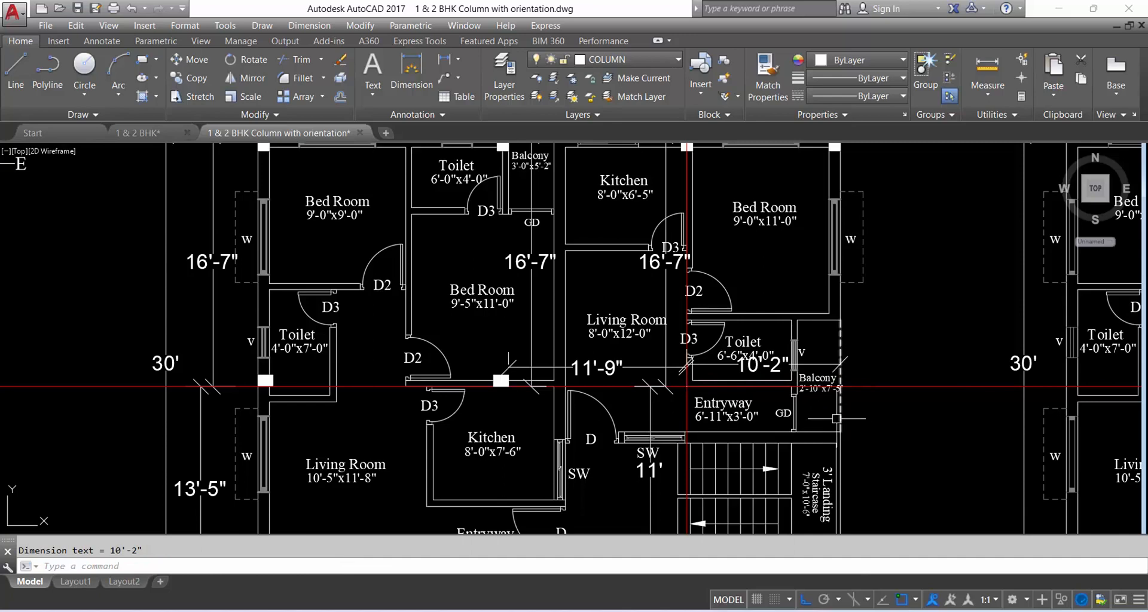
# Copy the northwest corner column with Ortho off, placing its southwest corner on the construction lines' intersection beside the entryway
pyautogui.scroll(-2, 686, 388)
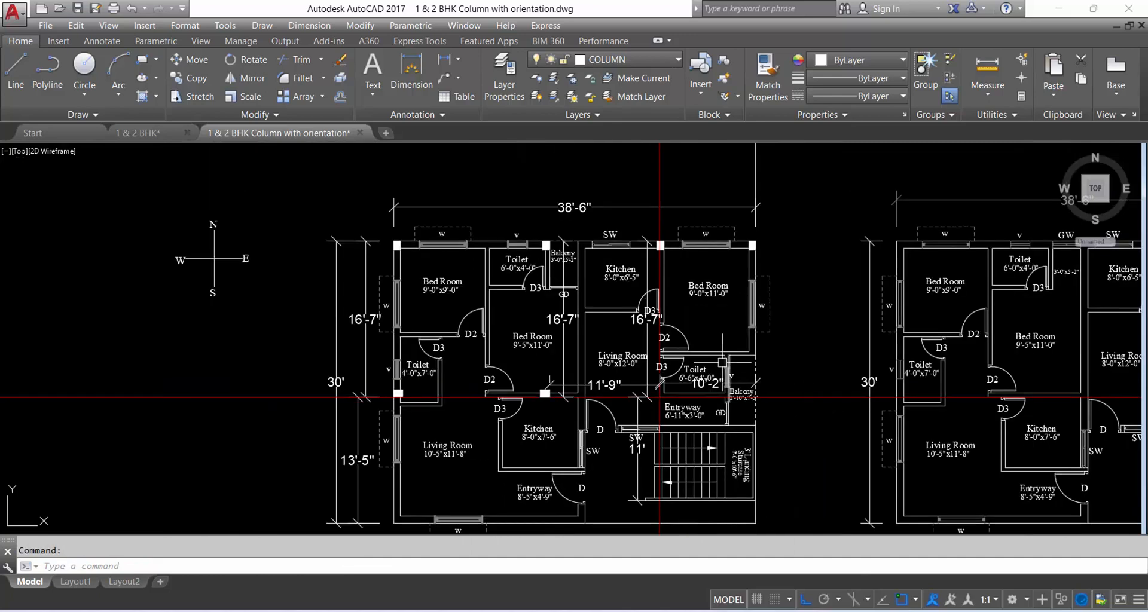
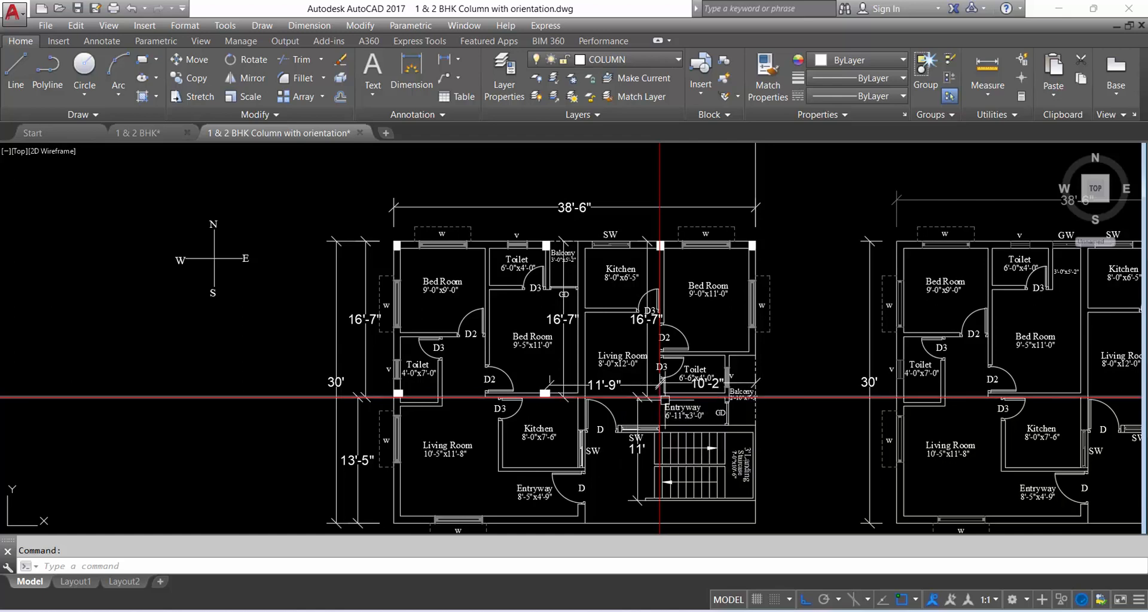
pyautogui.scroll(8, 395, 246)
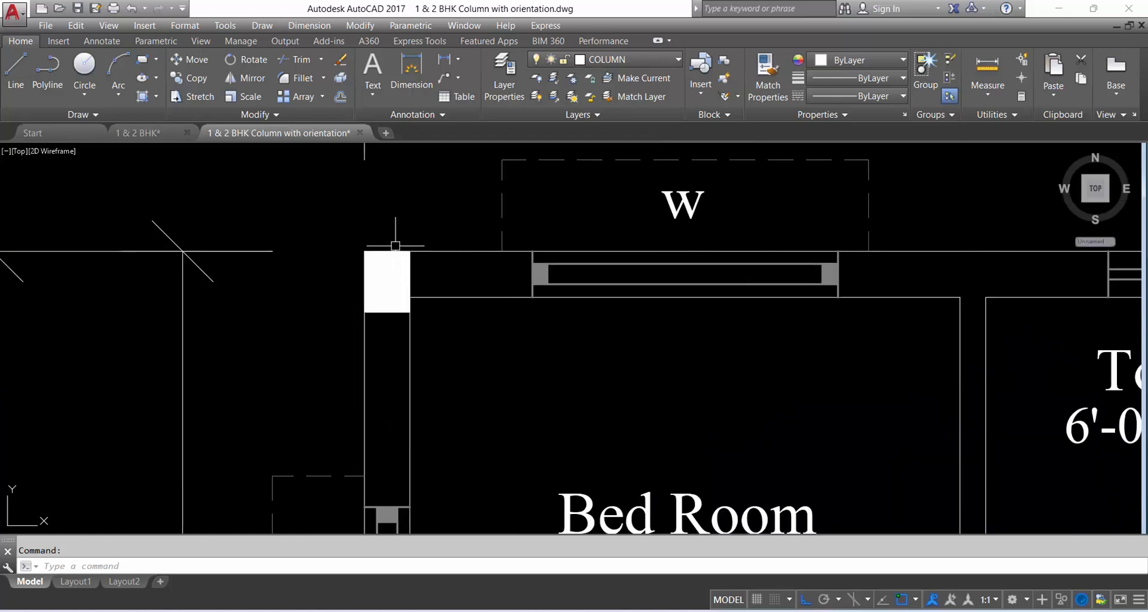
pyautogui.click(442, 272)
pyautogui.click(398, 275)
pyautogui.write('c')
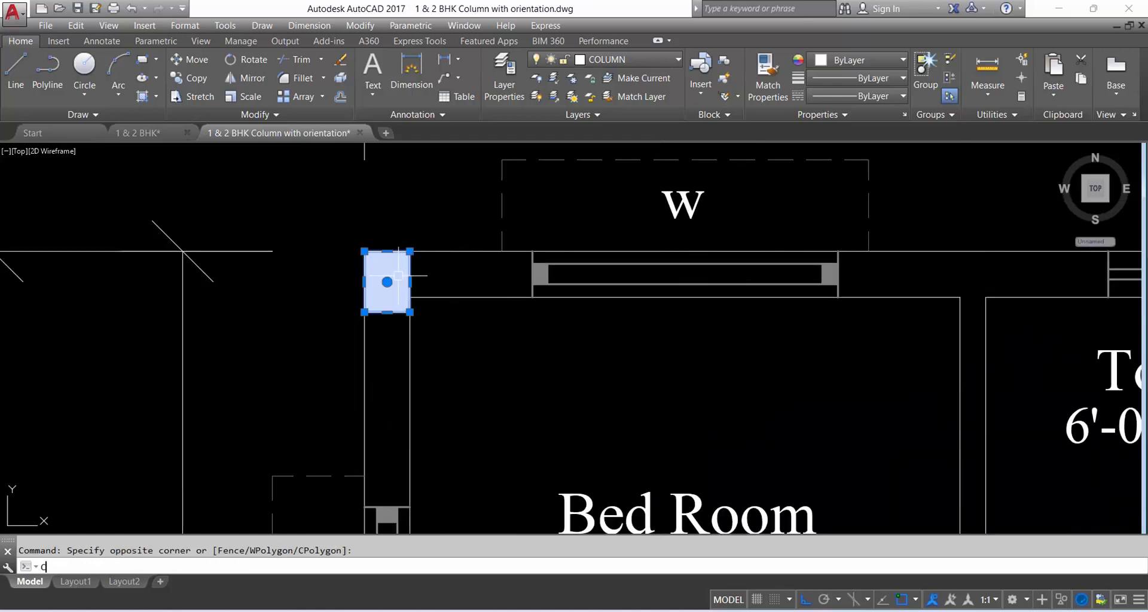
pyautogui.write('o')
pyautogui.press('Return')
pyautogui.click(363, 313)
pyautogui.scroll(-10, 364, 313)
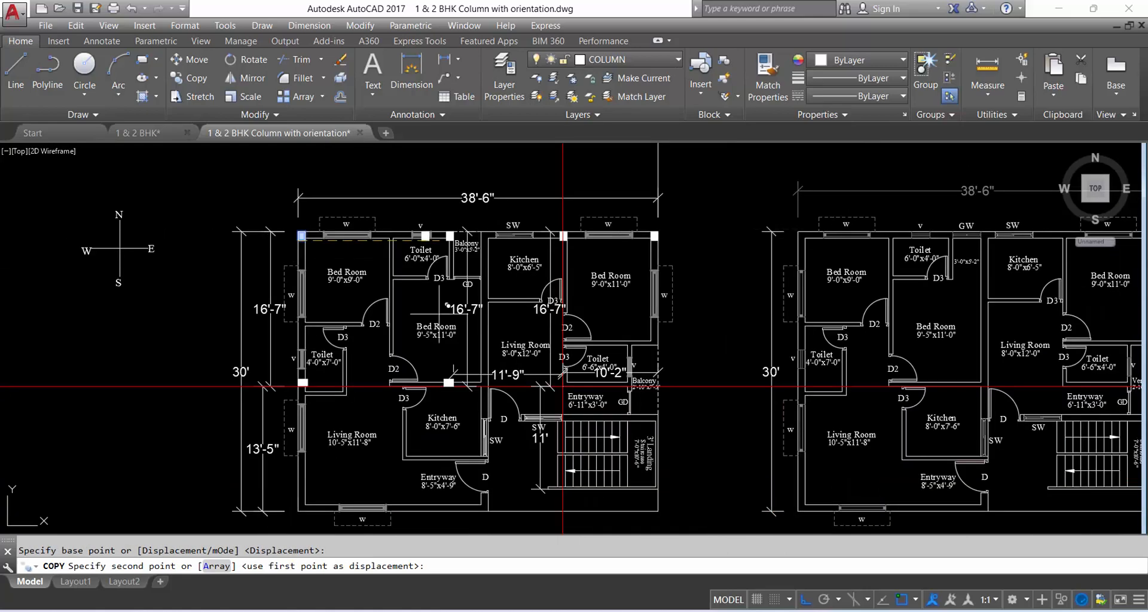
pyautogui.press('F8')
pyautogui.scroll(4, 566, 391)
pyautogui.scroll(5, 574, 389)
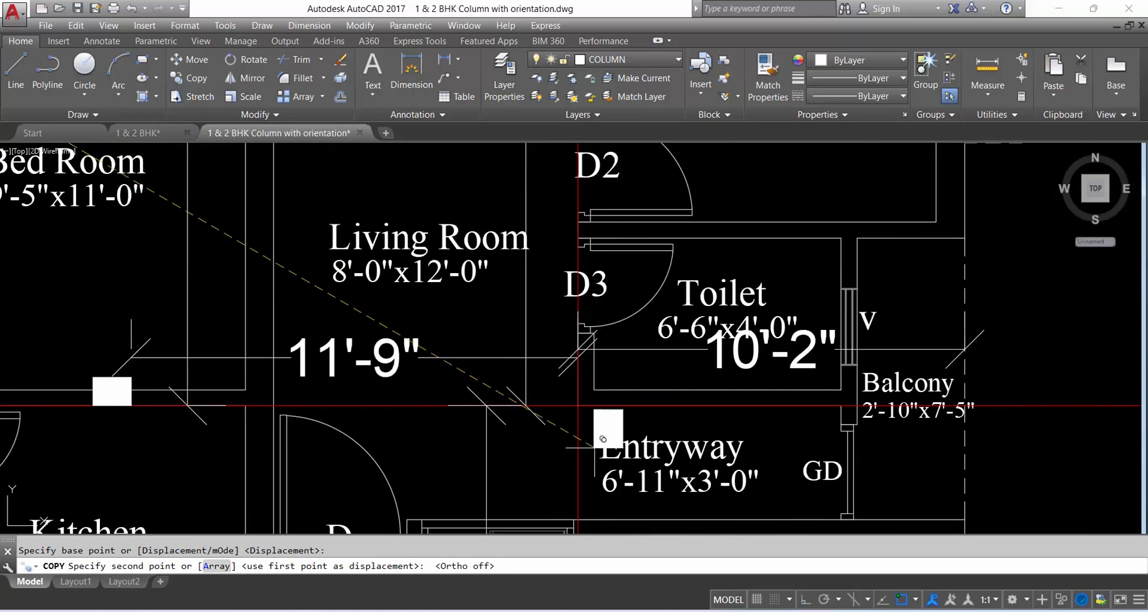
pyautogui.click(592, 386)
pyautogui.scroll(-3, 592, 386)
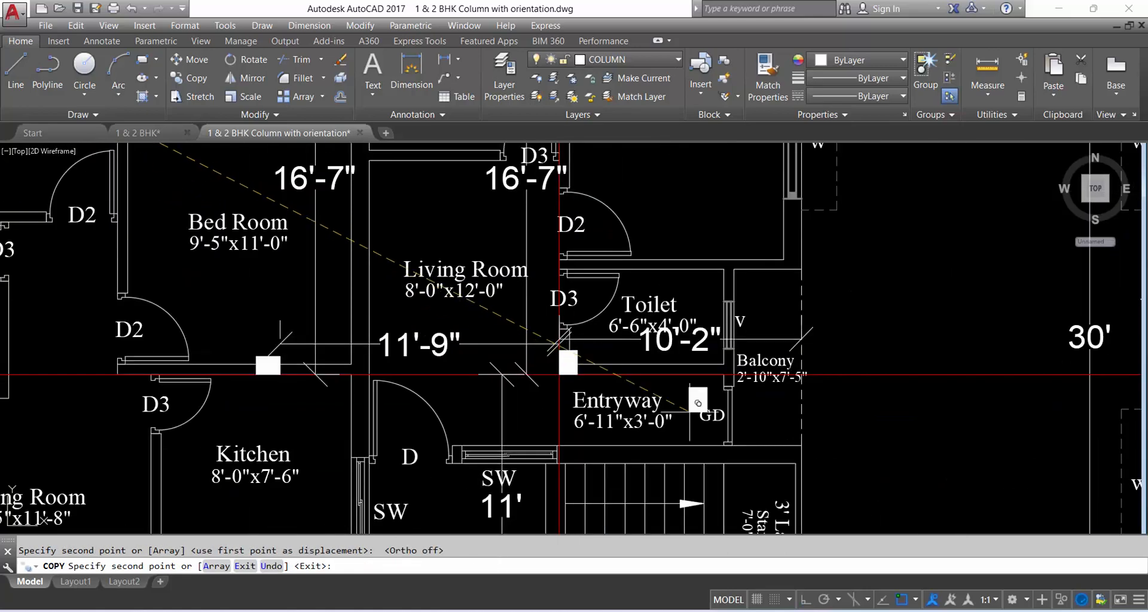
# Finish copying and erase the red vertical construction line running through the new entryway column
pyautogui.press('Escape')
pyautogui.scroll(-3, 593, 375)
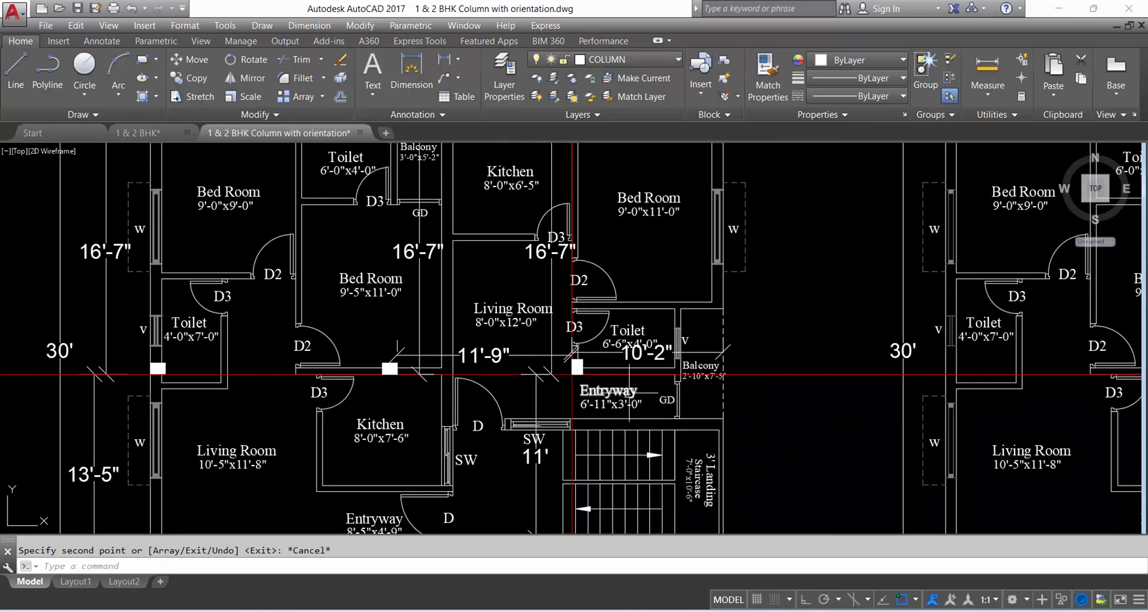
pyautogui.scroll(-2, 603, 392)
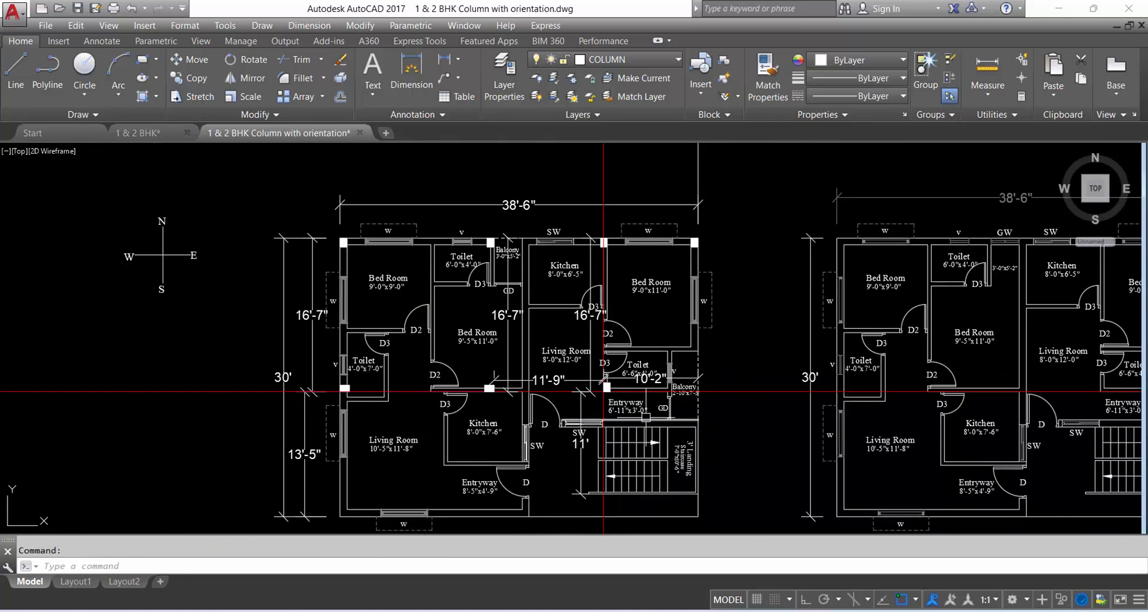
pyautogui.scroll(2, 607, 335)
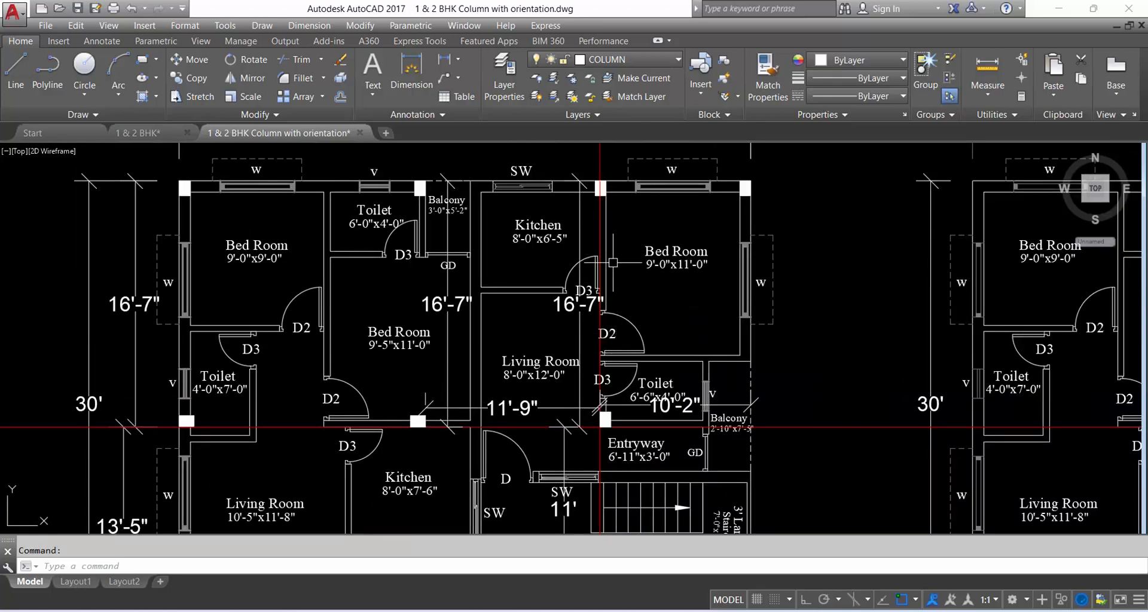
pyautogui.click(606, 153)
pyautogui.click(584, 154)
pyautogui.press('Delete')
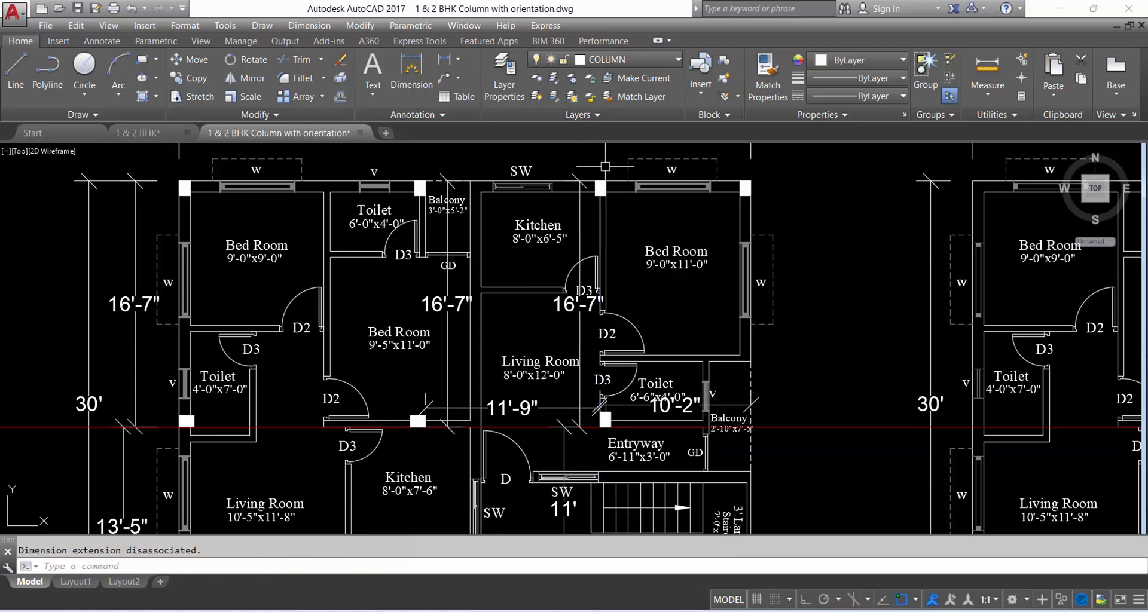
# Draw a vertical construction line through the northeast corner of the north wall column between the kitchen and the bedroom
pyautogui.write('xl')
pyautogui.press('Return')
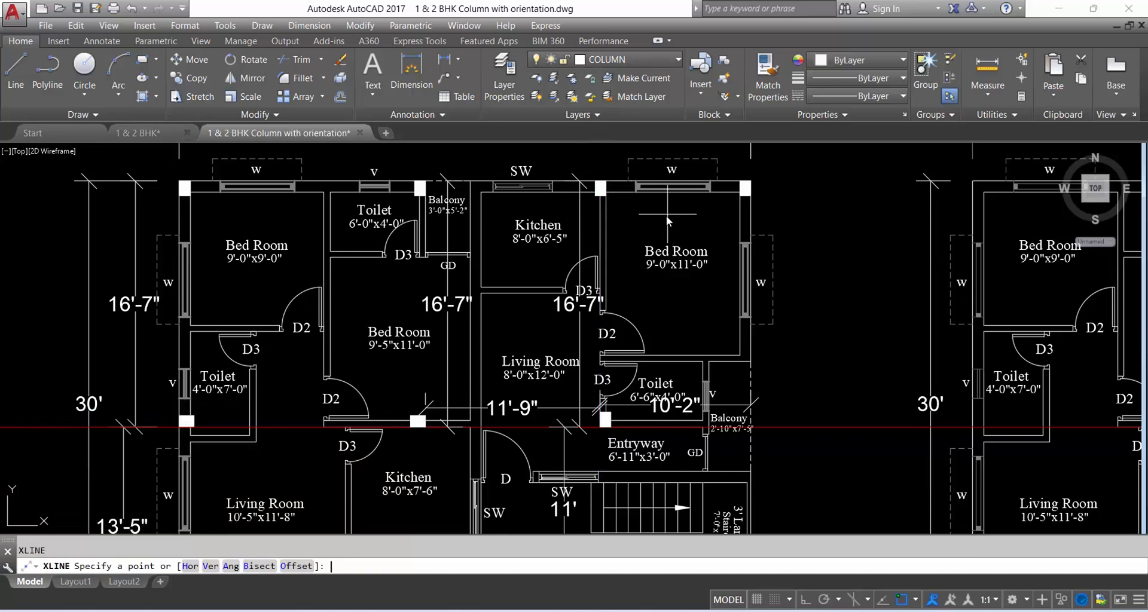
pyautogui.write('v')
pyautogui.press('Return')
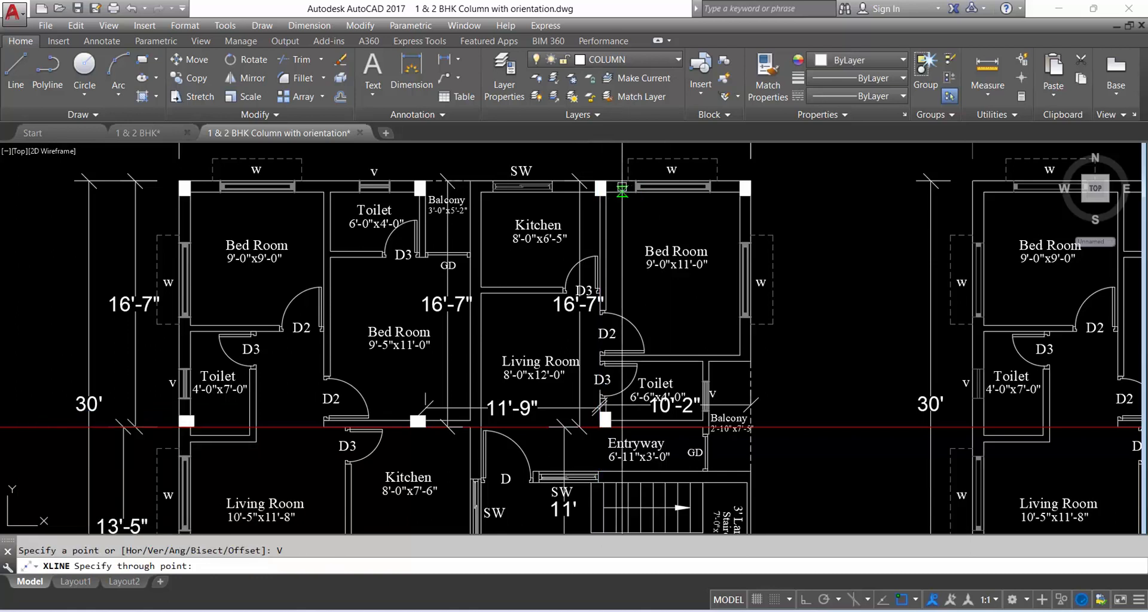
pyautogui.scroll(4, 615, 178)
pyautogui.click(590, 187)
pyautogui.scroll(-4, 592, 187)
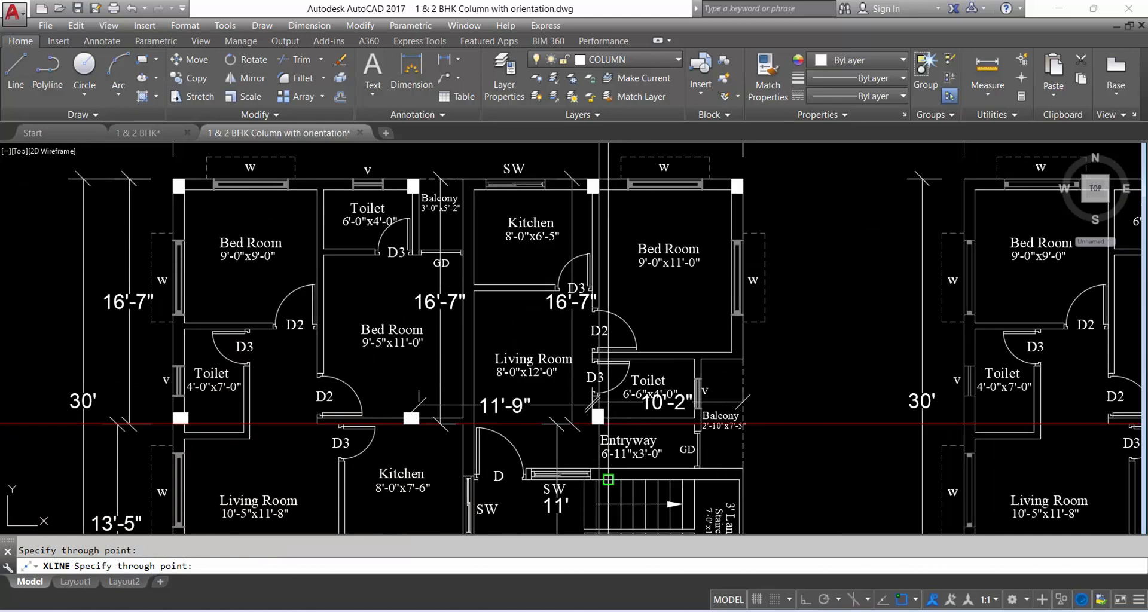
pyautogui.press('Escape')
# Change the new vertical construction line's color to red
pyautogui.click(594, 154)
pyautogui.click(597, 154)
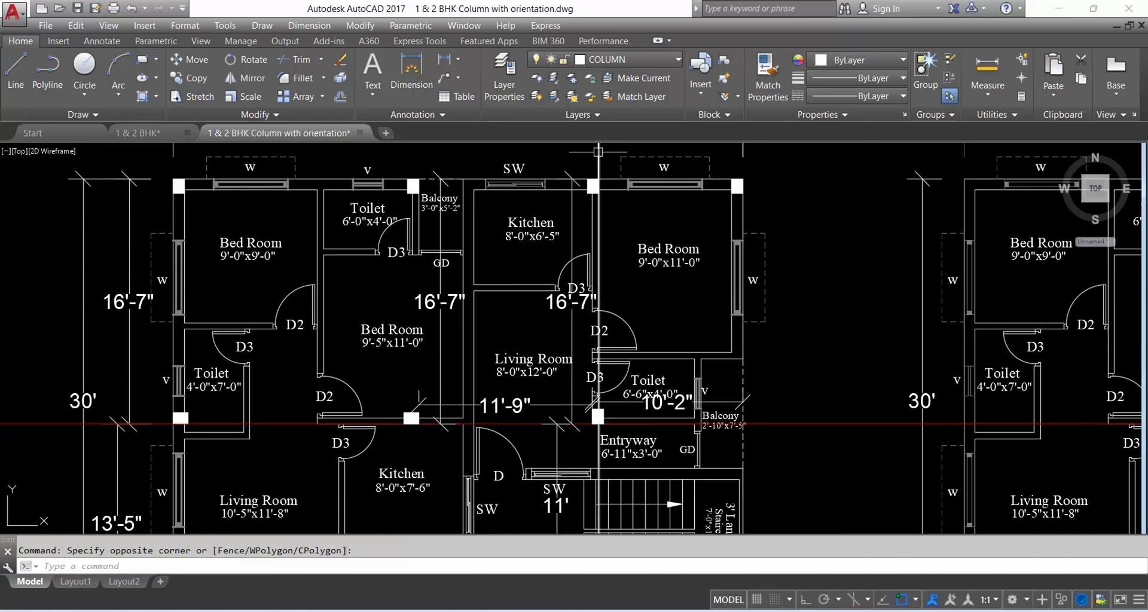
pyautogui.click(599, 154)
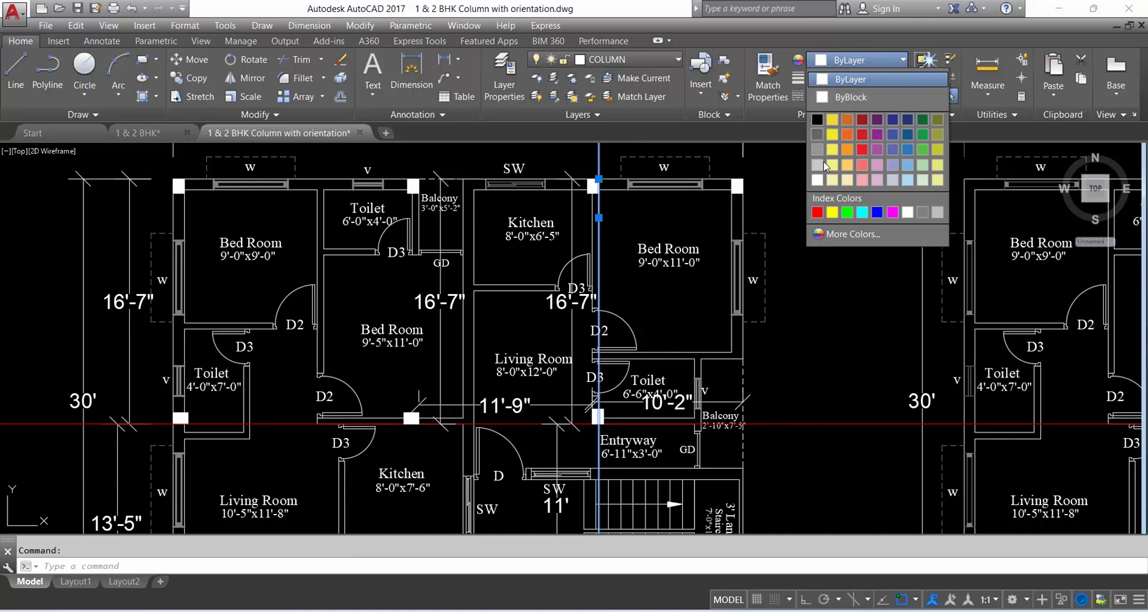
pyautogui.click(817, 212)
pyautogui.press('Escape')
pyautogui.scroll(4, 609, 431)
pyautogui.click(603, 374)
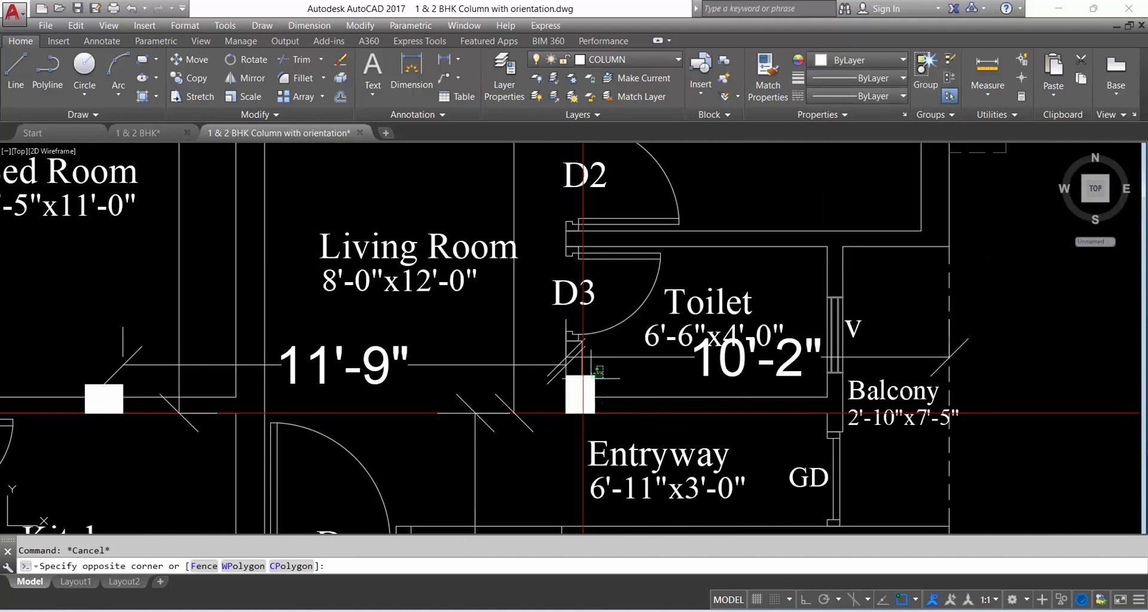
pyautogui.click(597, 375)
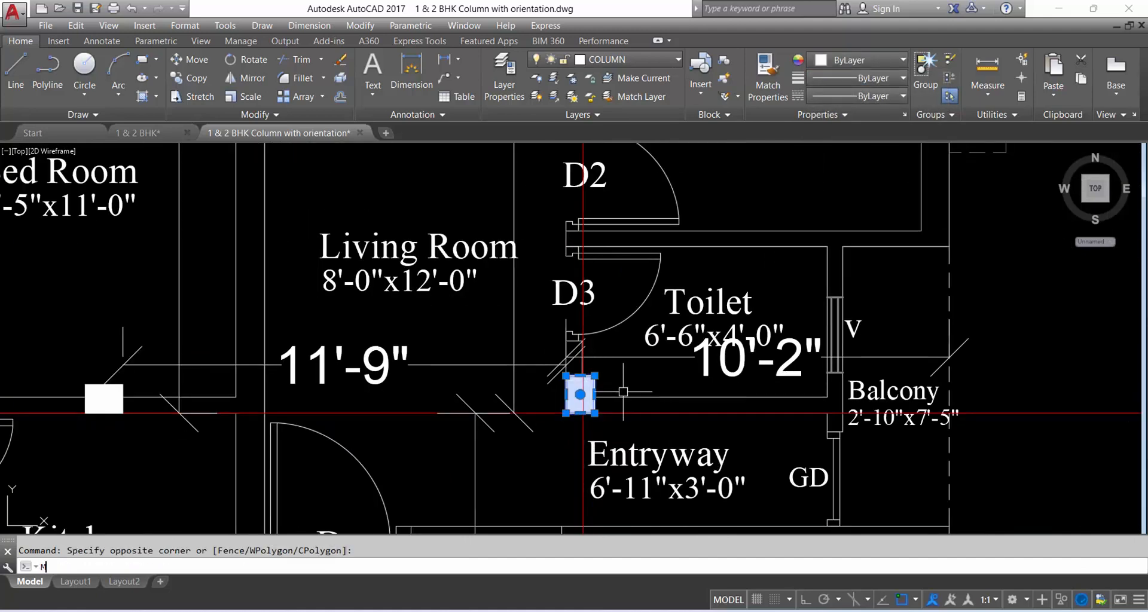
pyautogui.write('M')
pyautogui.press('Return')
pyautogui.press('Escape')
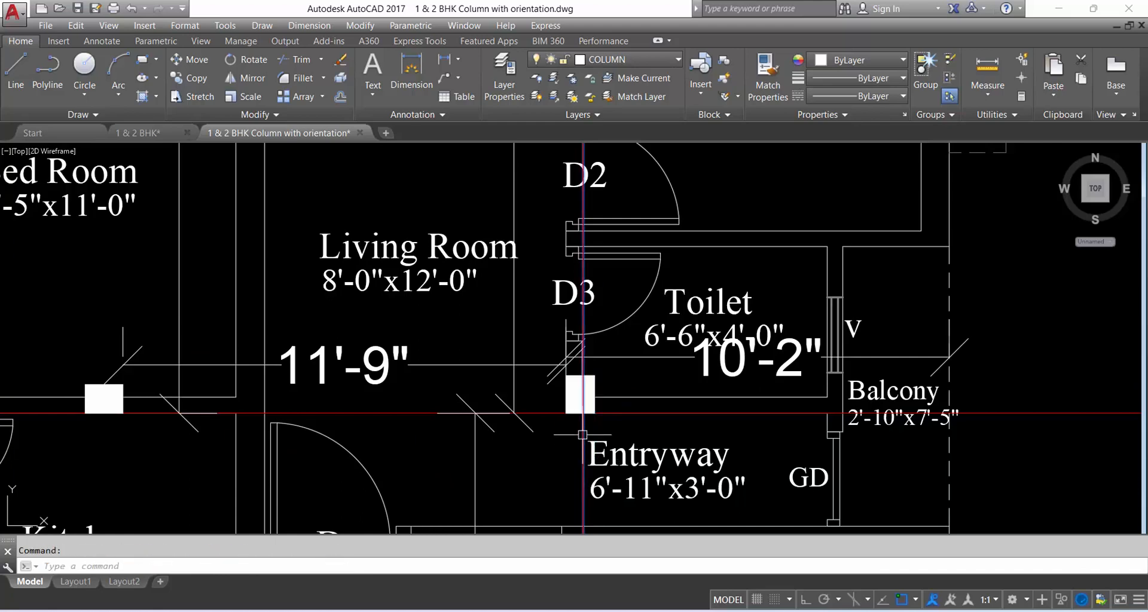
# Erase the red vertical construction line and move the entryway column west, aligning its northeast corner with the adjoining wall's east face
pyautogui.click(616, 389)
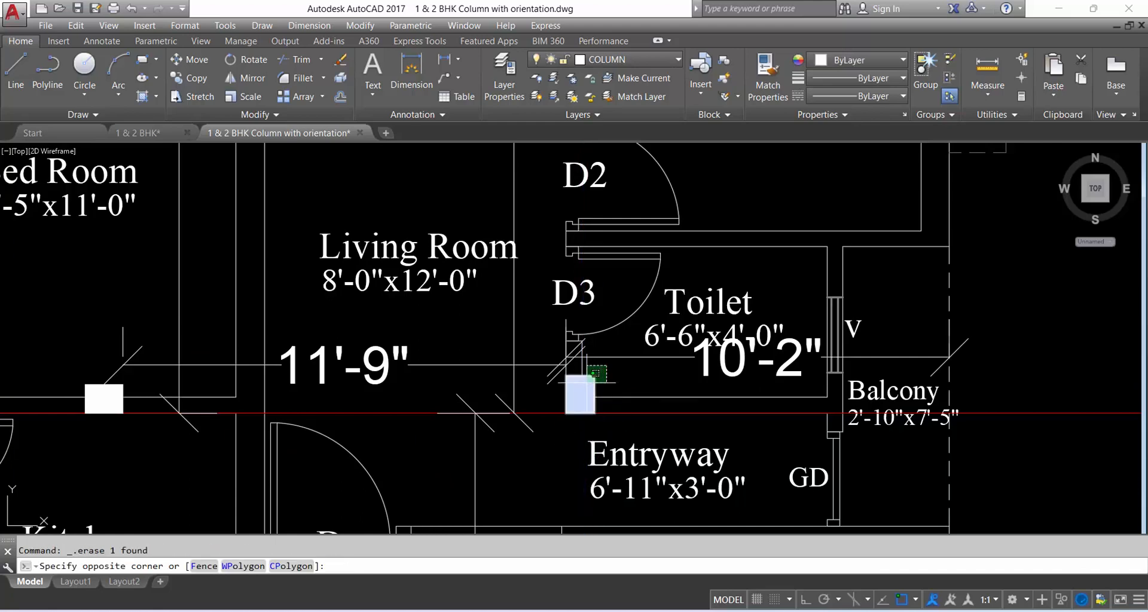
pyautogui.click(587, 383)
pyautogui.press('Return')
pyautogui.scroll(8, 591, 381)
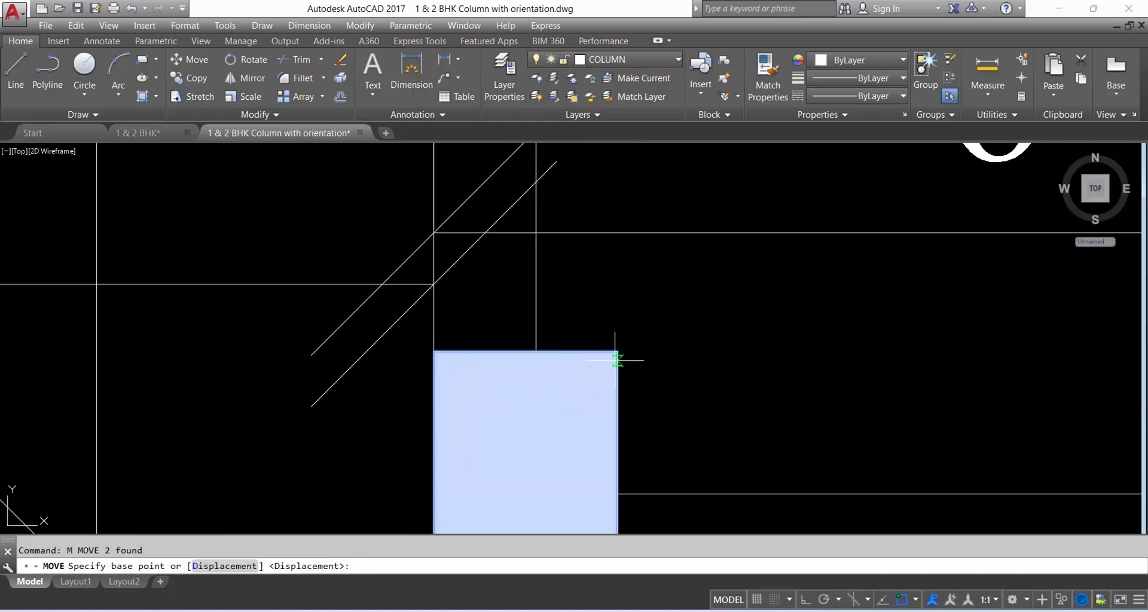
pyautogui.click(617, 351)
pyautogui.scroll(-6, 594, 274)
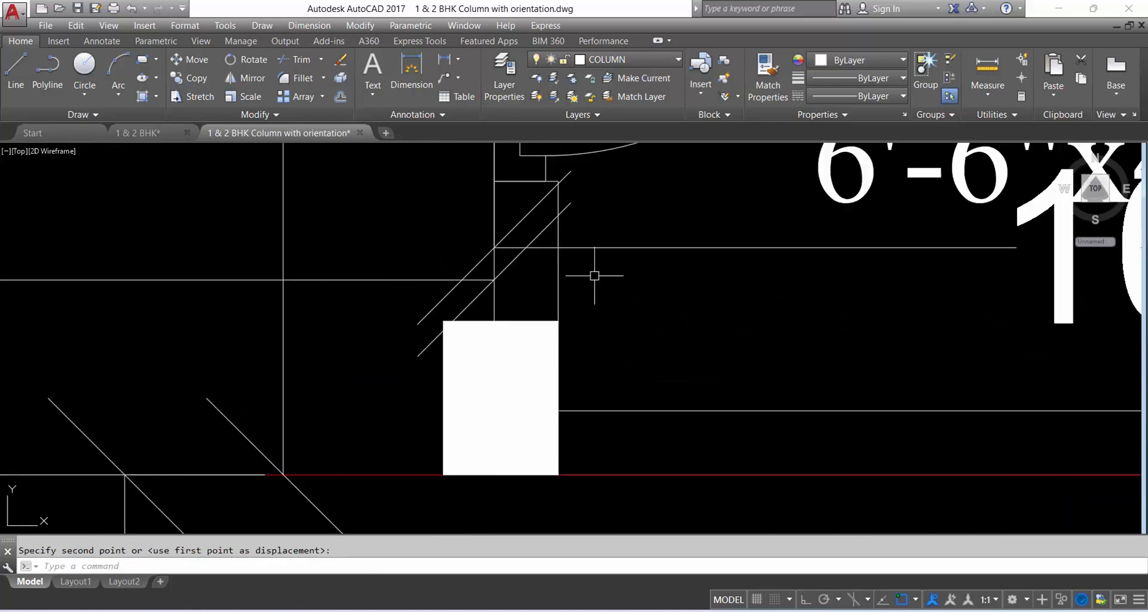
# Check the entryway column's alignment with the north wall column using a vertical construction line through its southeast corner
pyautogui.click(626, 331)
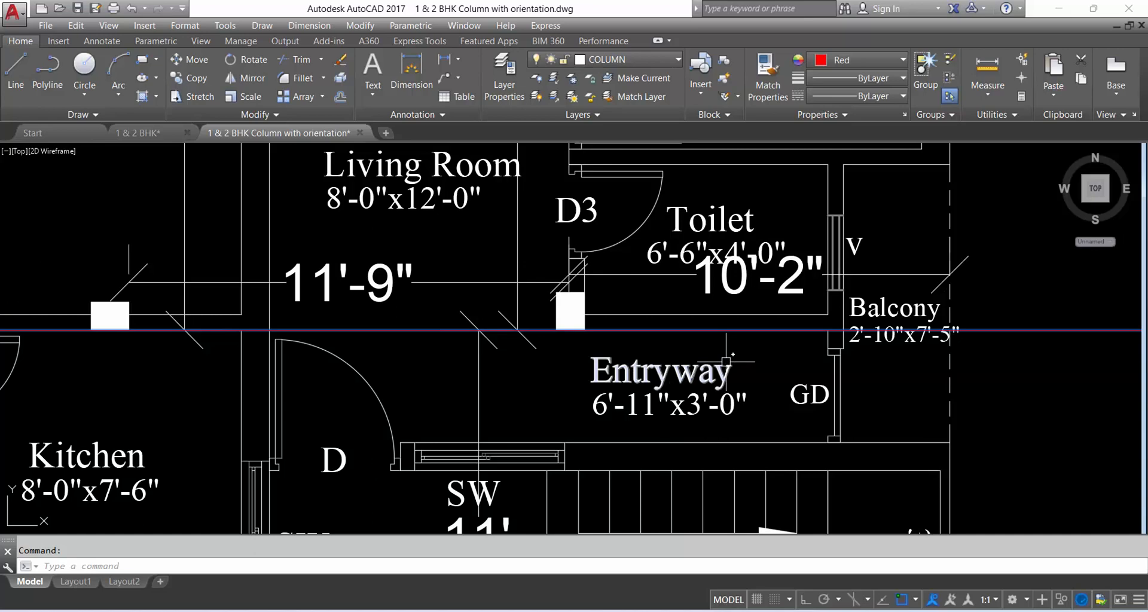
pyautogui.press('Escape')
pyautogui.scroll(-5, 520, 401)
pyautogui.scroll(1, 520, 401)
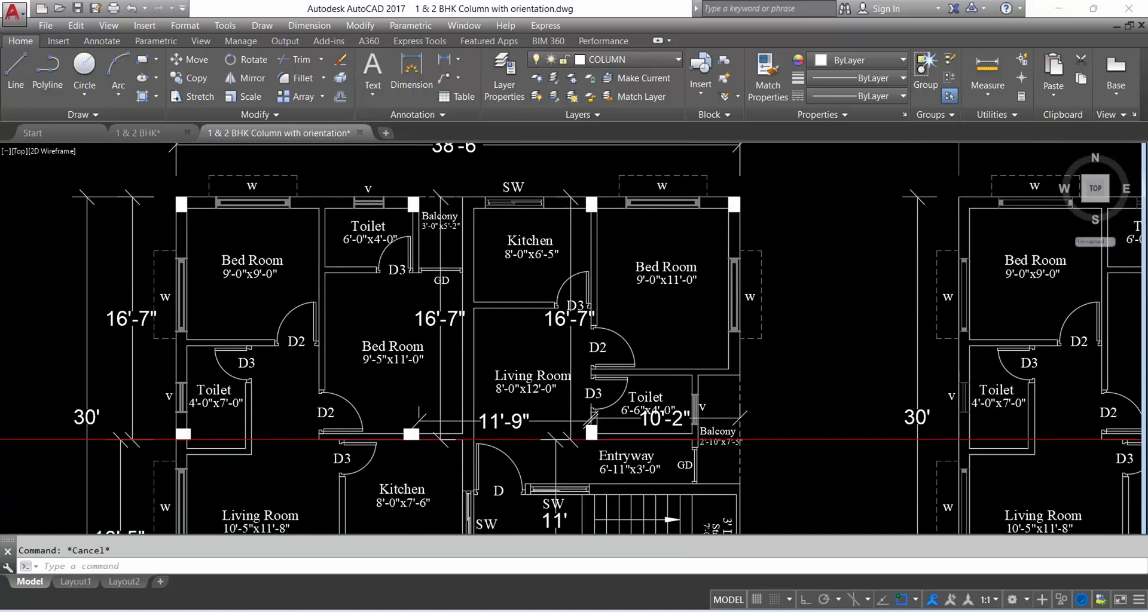
pyautogui.press('Return')
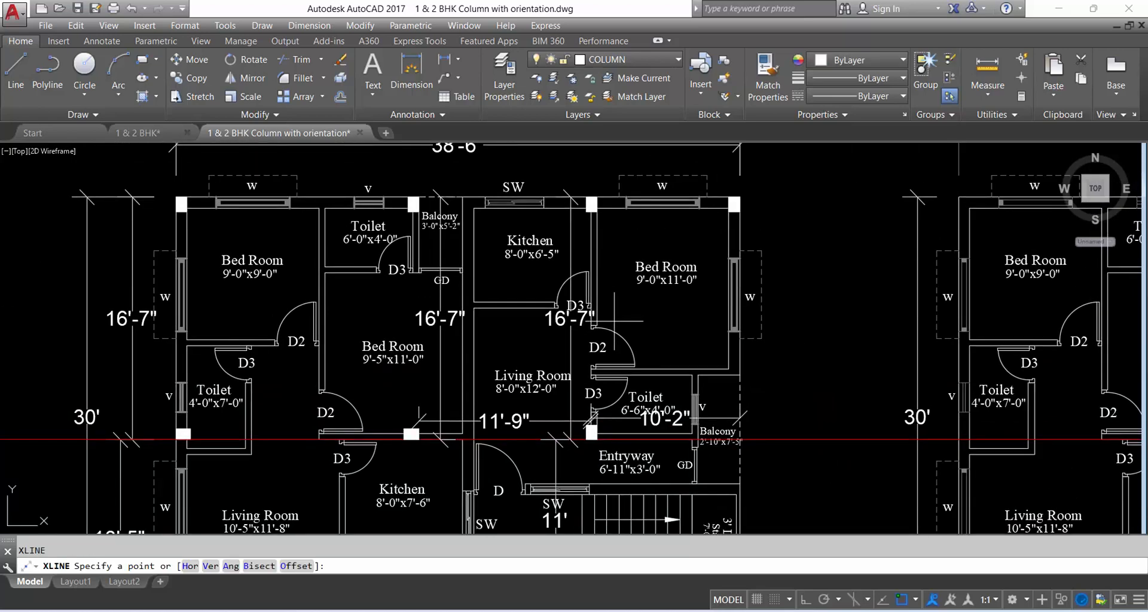
pyautogui.write('v')
pyautogui.press('Return')
pyautogui.scroll(3, 588, 441)
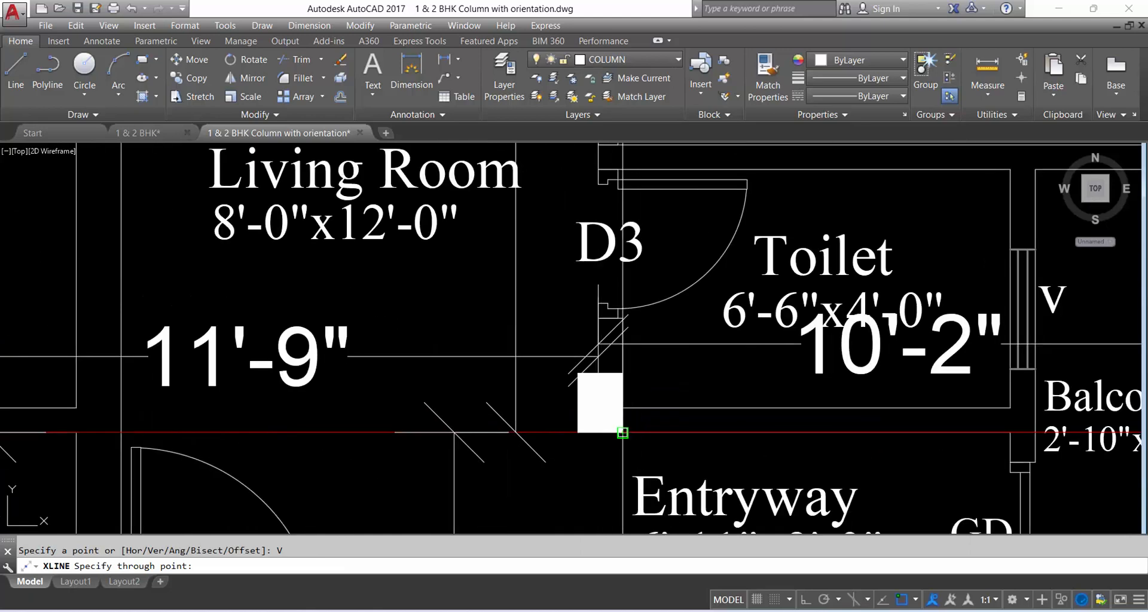
pyautogui.scroll(-5, 622, 433)
pyautogui.scroll(4, 634, 311)
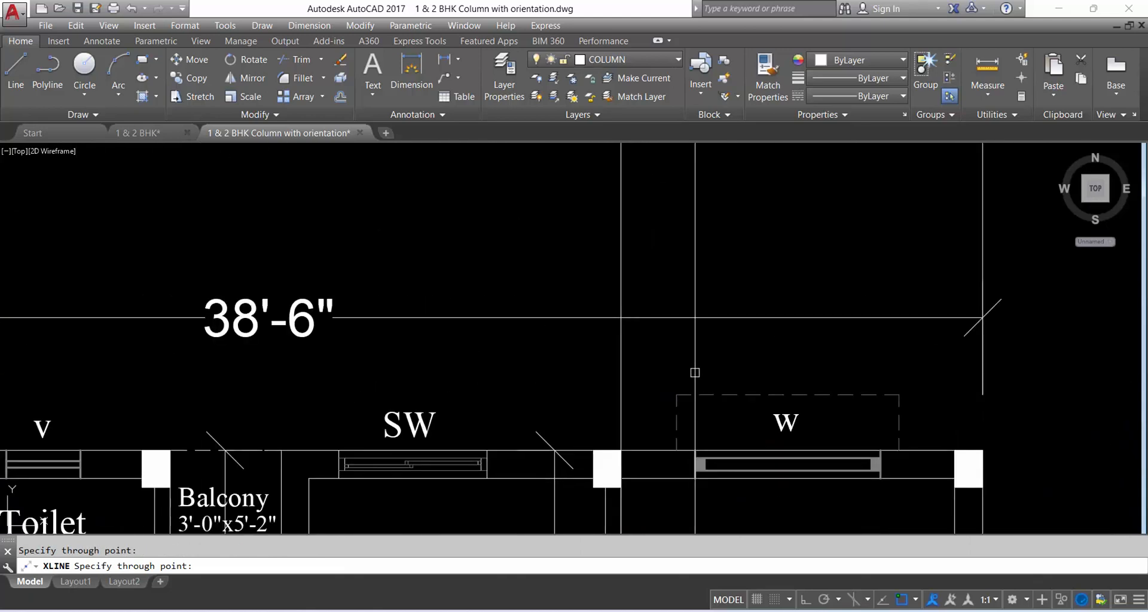
pyautogui.scroll(2, 630, 456)
pyautogui.scroll(-6, 674, 436)
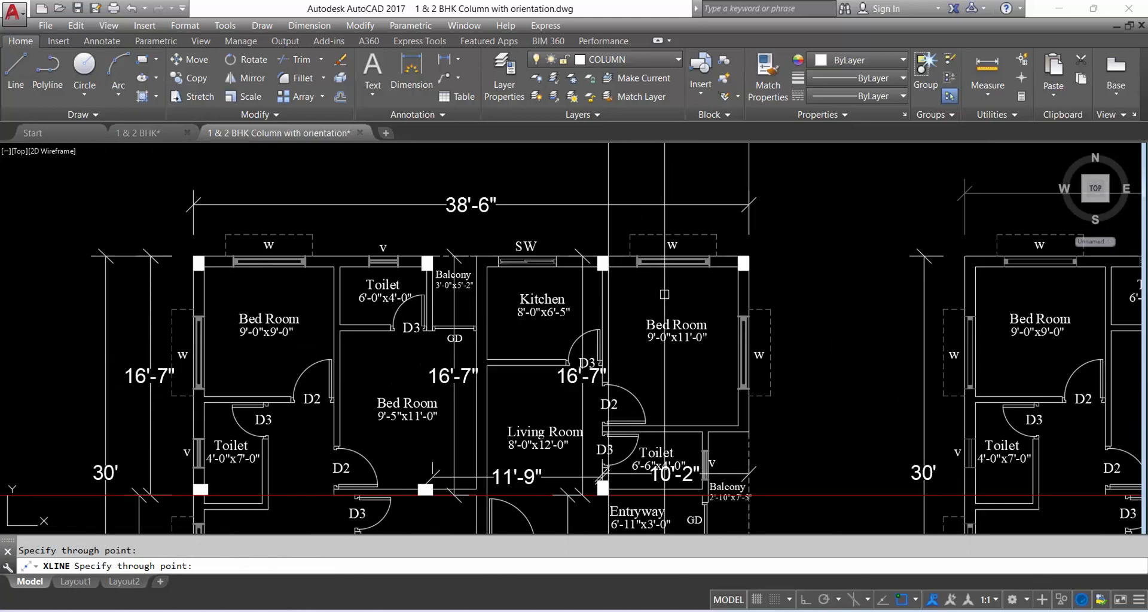
pyautogui.scroll(3, 595, 416)
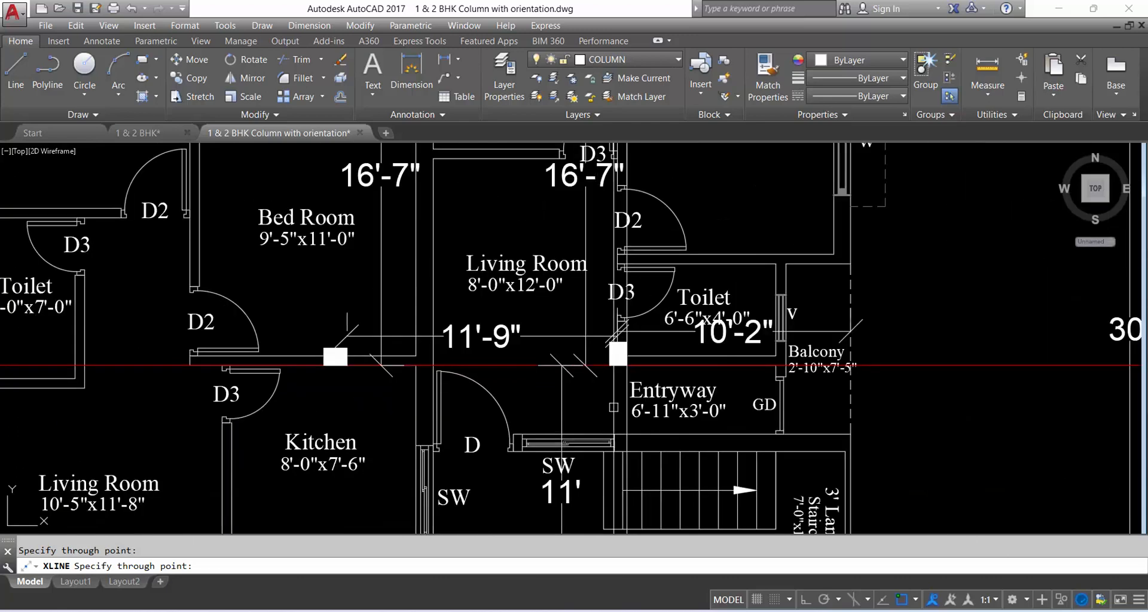
# Erase the vertical construction line, the 11' and 11'-9" dimensions, and the 16'-7" dimension beside the living room
pyautogui.press('Escape')
pyautogui.click(625, 377)
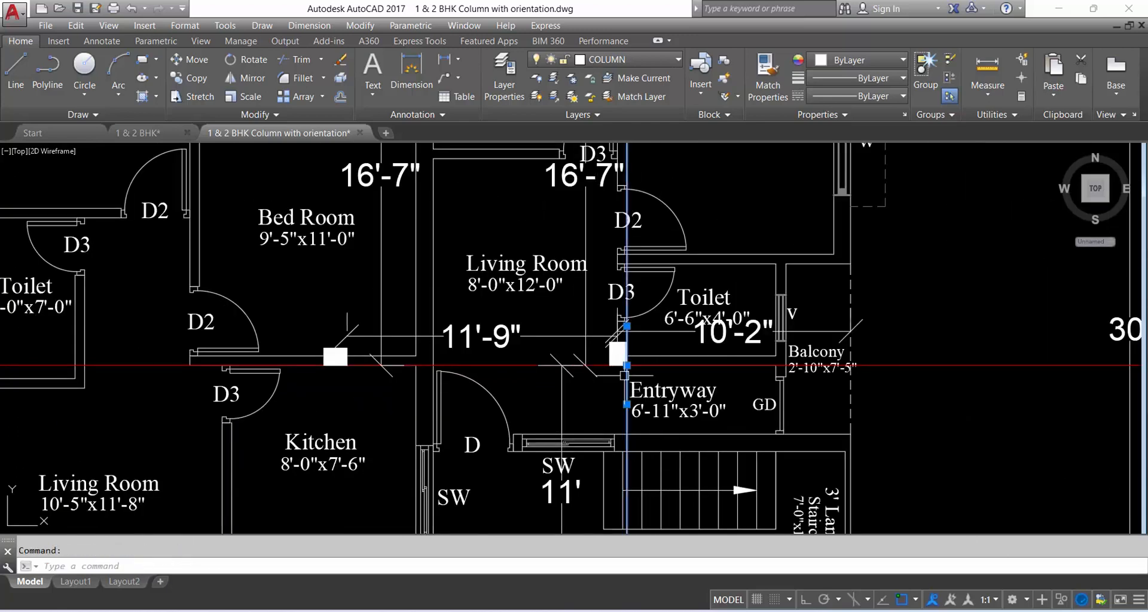
pyautogui.press('Delete')
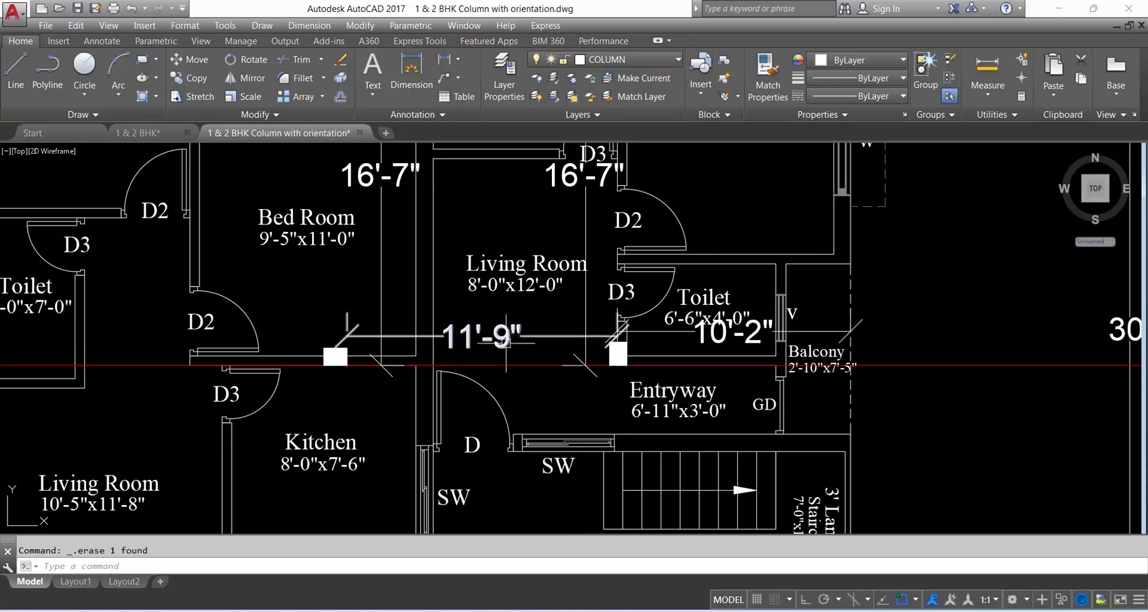
pyautogui.click(507, 336)
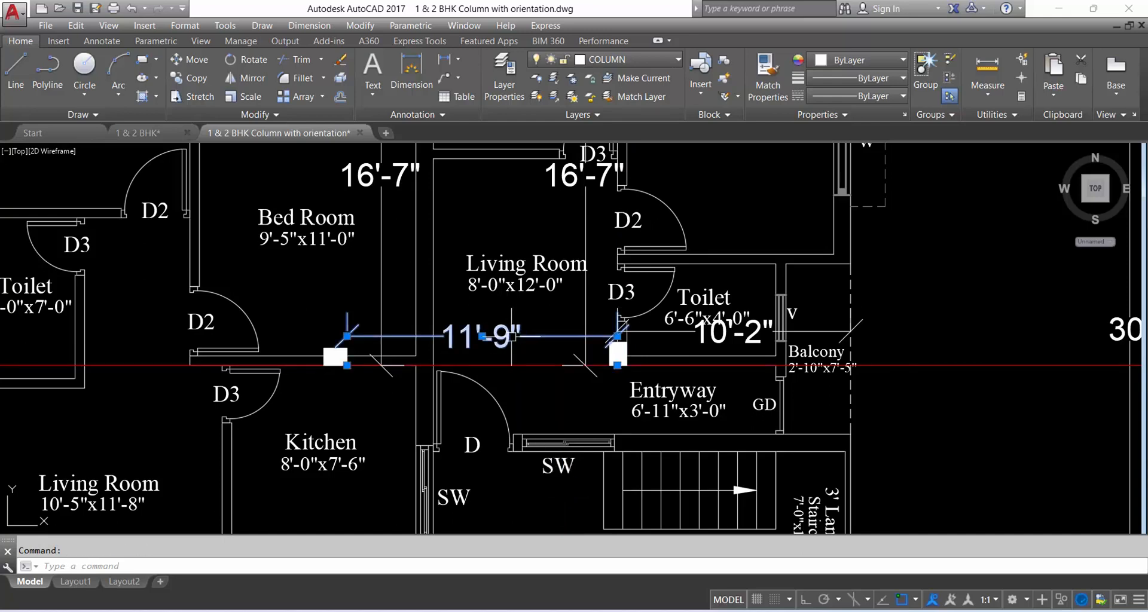
pyautogui.press('Delete')
pyautogui.scroll(-2, 572, 337)
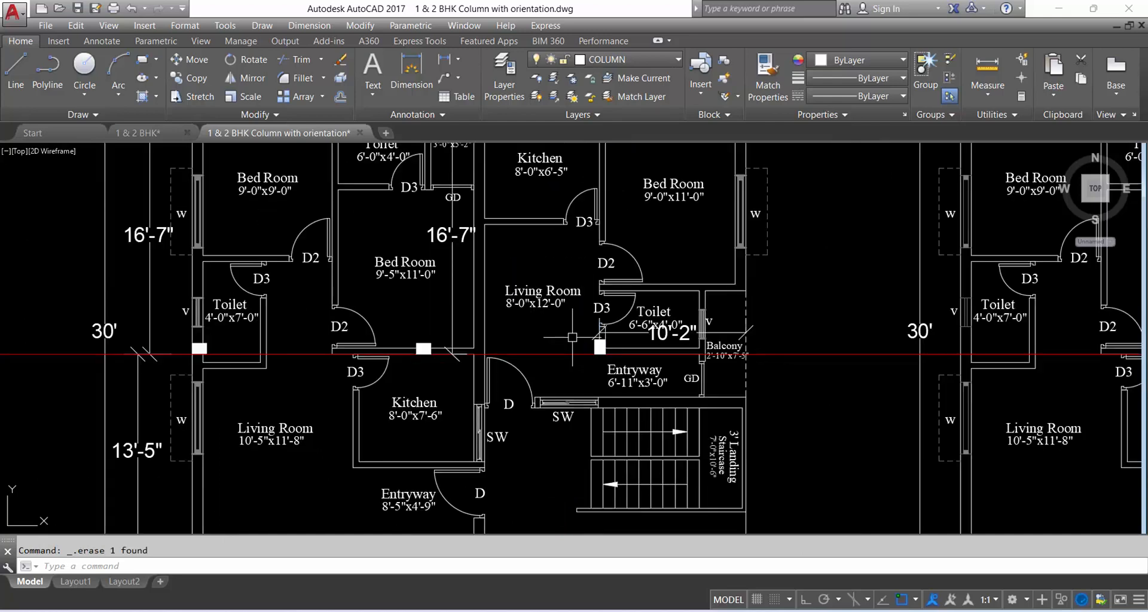
# Add a vertical linear dimension from the horizontal construction line at the balcony's east edge to the plan's northeast corner, placed east of the plan
pyautogui.moveTo(739, 359); pyautogui.dragTo(650, 357, button='middle')
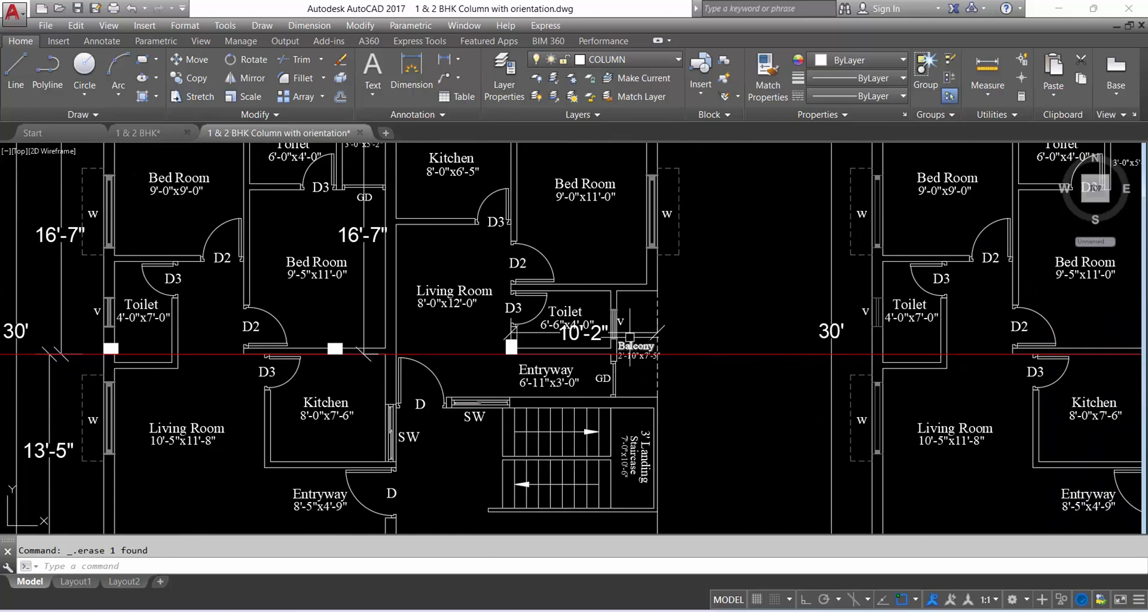
pyautogui.scroll(-2, 651, 357)
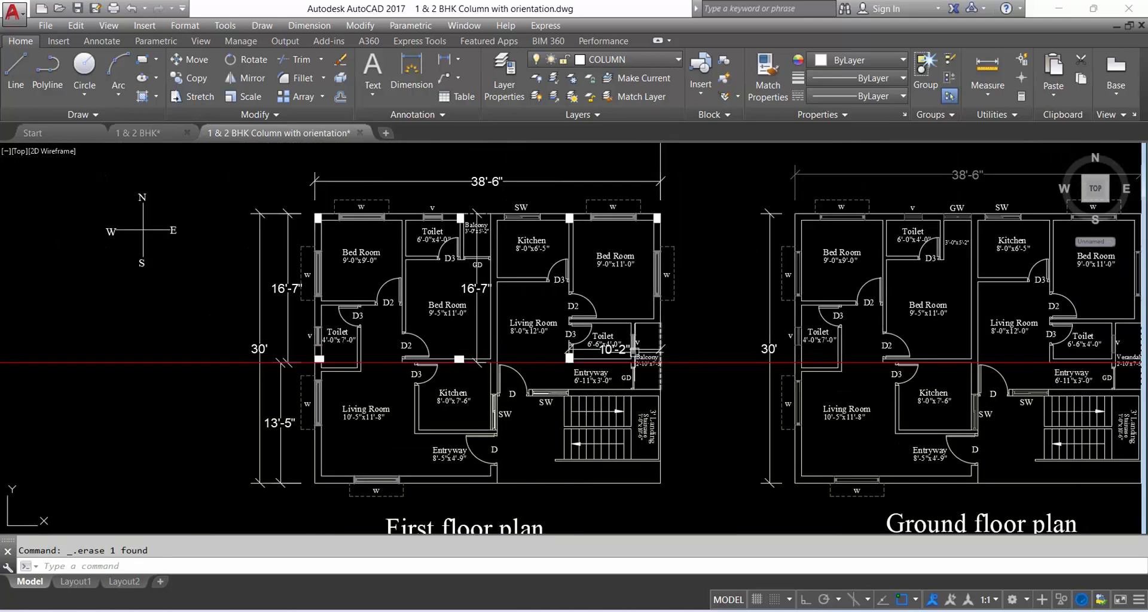
pyautogui.scroll(4, 673, 364)
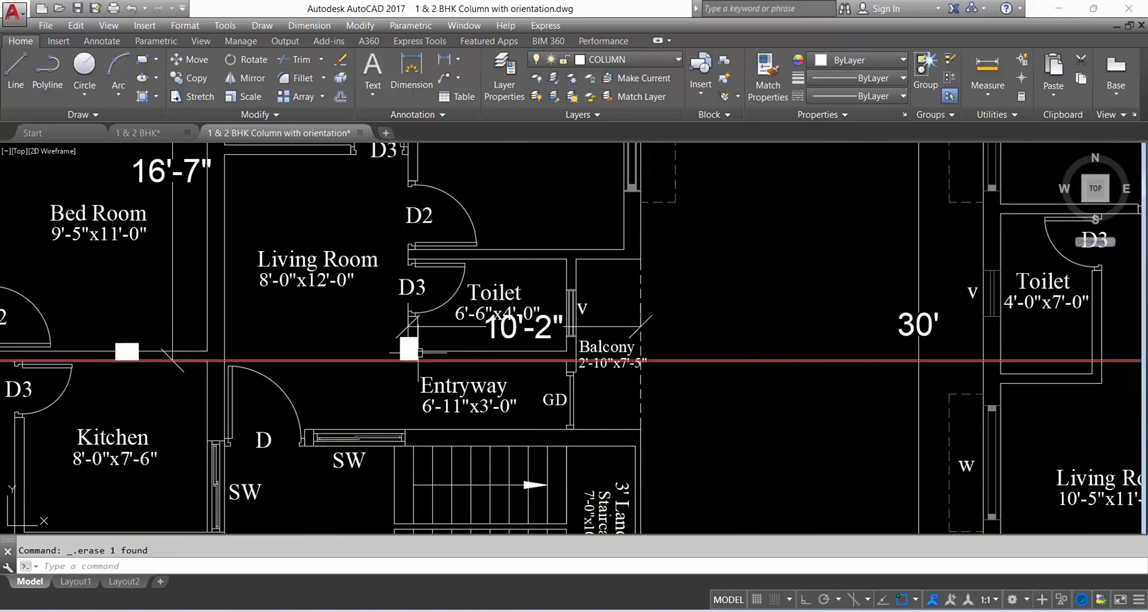
pyautogui.scroll(-4, 643, 358)
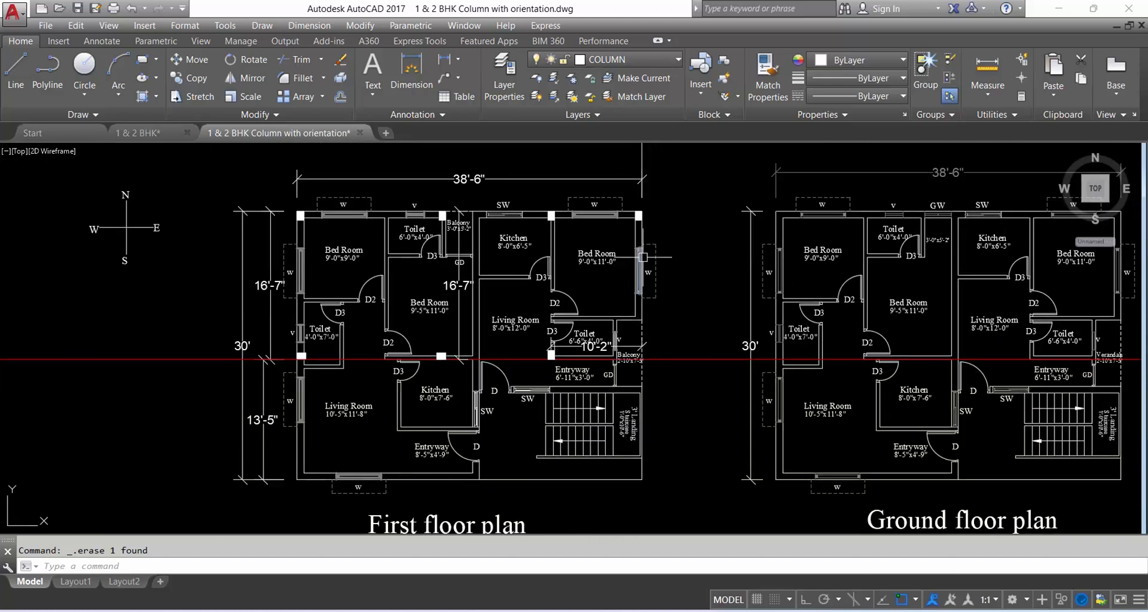
pyautogui.scroll(2, 644, 370)
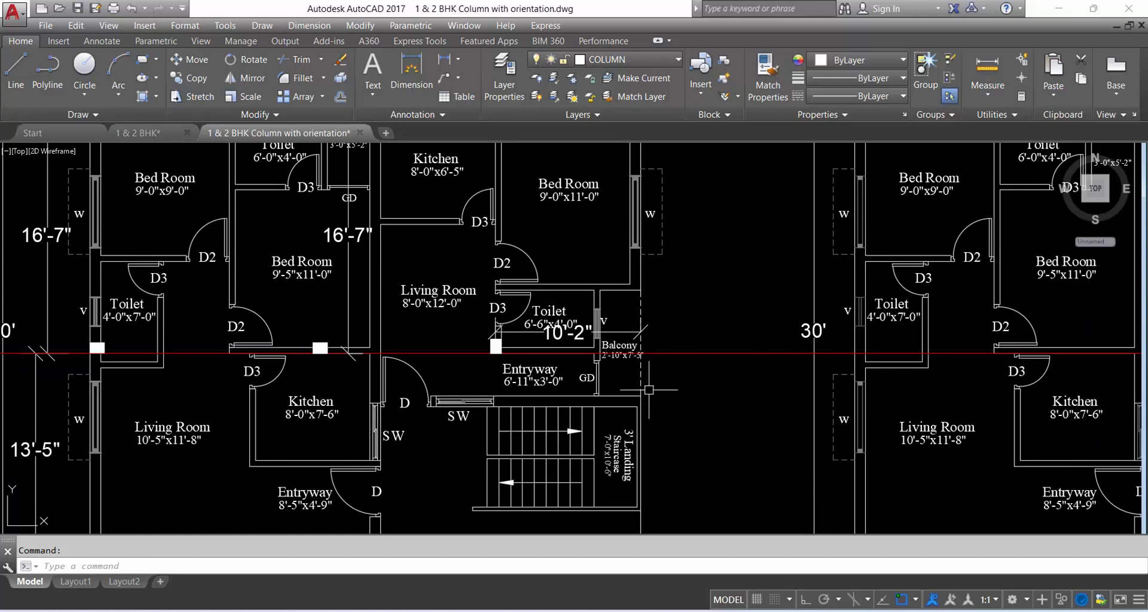
pyautogui.click(411, 71)
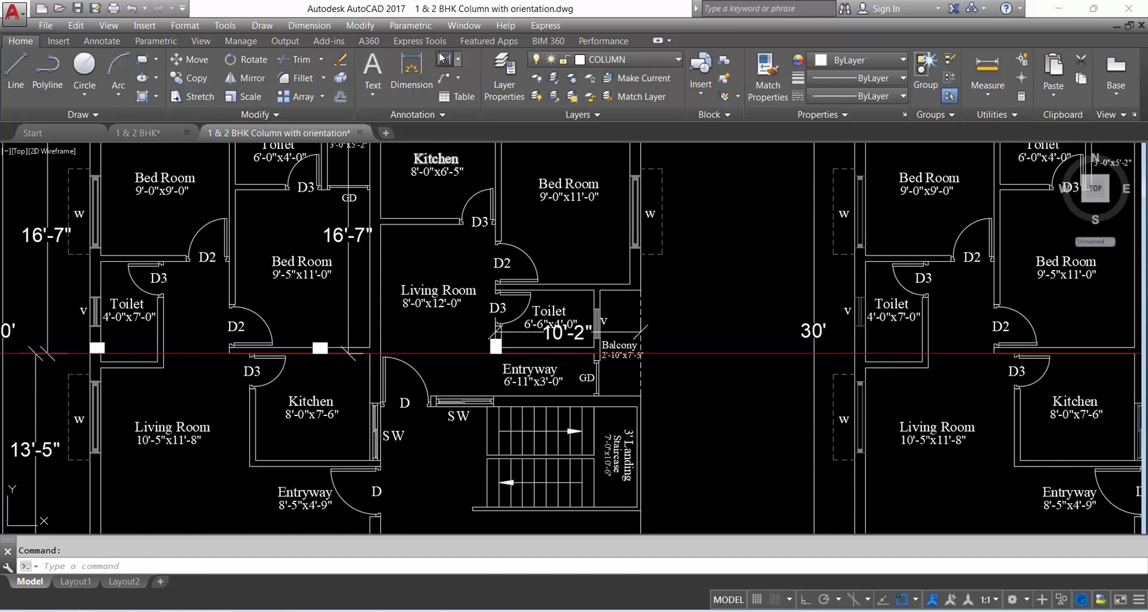
pyautogui.scroll(2, 641, 338)
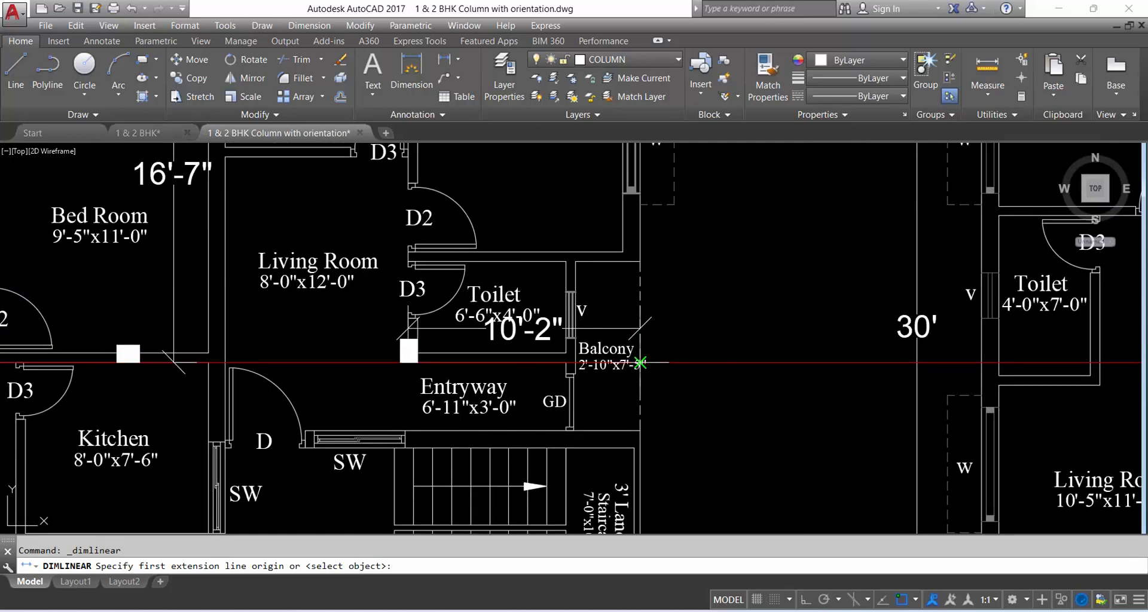
pyautogui.scroll(5, 640, 362)
pyautogui.click(626, 357)
pyautogui.scroll(-7, 627, 357)
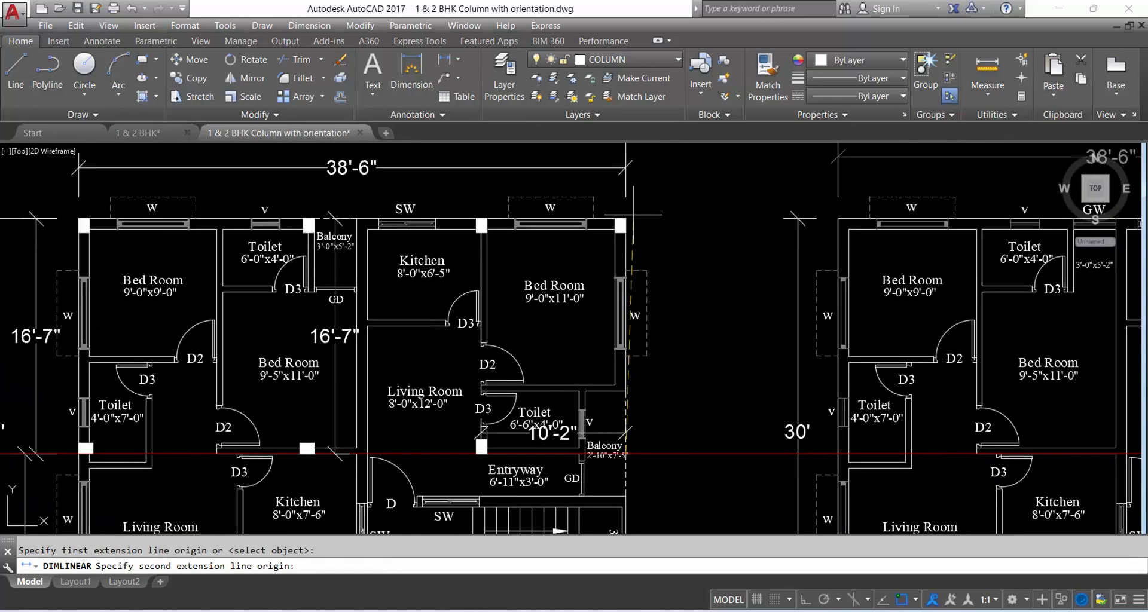
pyautogui.click(626, 218)
pyautogui.click(684, 359)
pyautogui.press('Return')
pyautogui.scroll(-6, 643, 338)
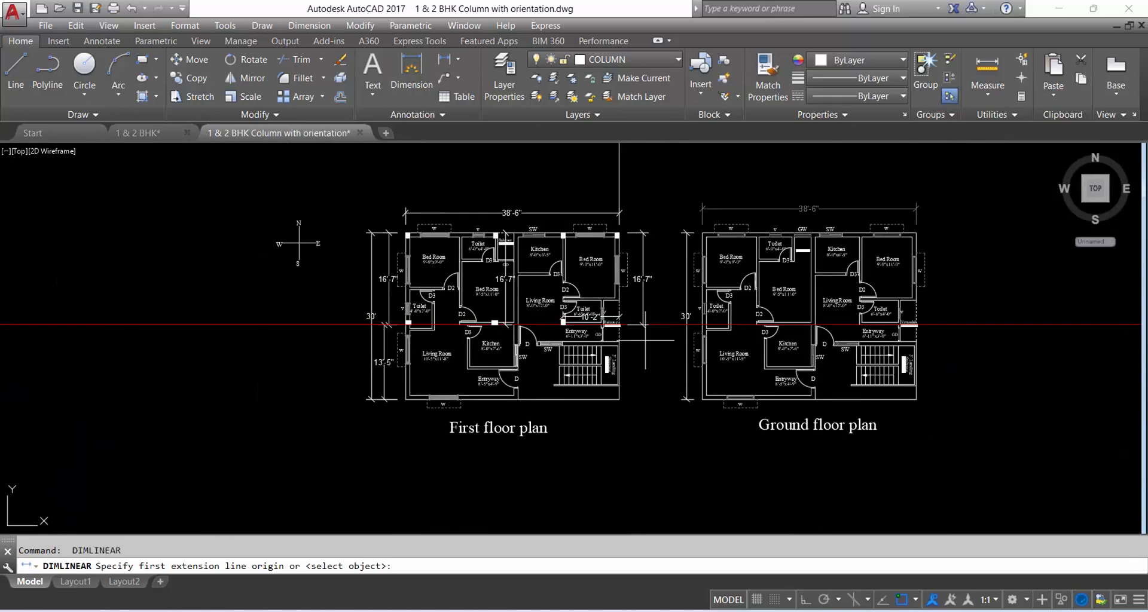
# Add a vertical linear dimension from the construction line at the balcony's east edge to the staircase's south edge, placed east of the plan
pyautogui.scroll(6, 643, 338)
pyautogui.click(624, 309)
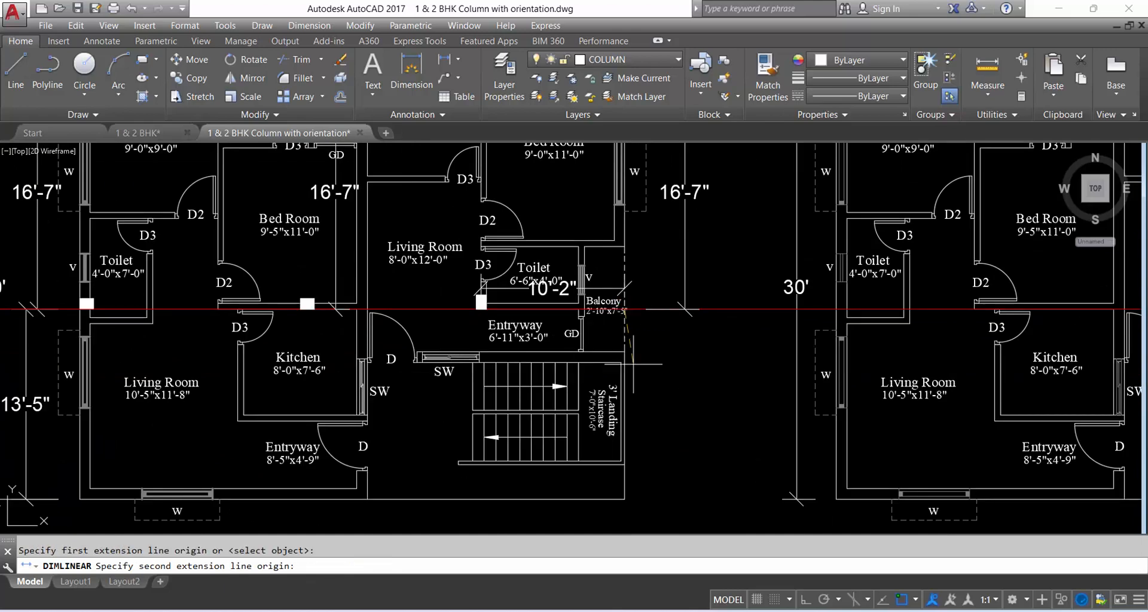
pyautogui.click(624, 465)
pyautogui.click(661, 386)
pyautogui.scroll(-2, 652, 452)
# Measure horizontally from the entryway column's southeast corner to the balcony's east edge with a linear dimension, and erase that dimension
pyautogui.press('Return')
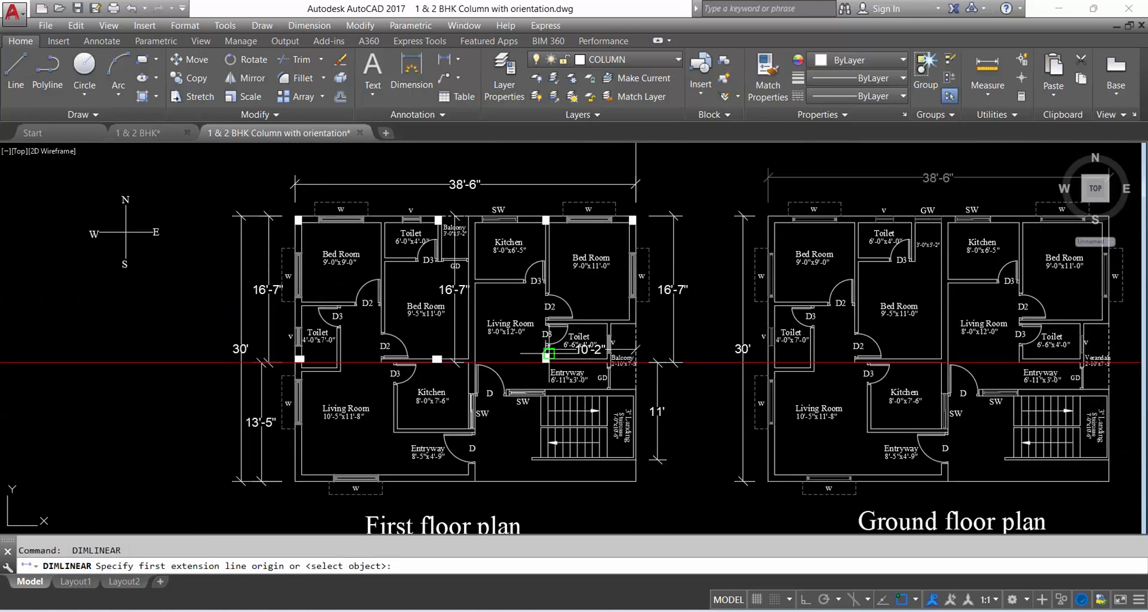
pyautogui.scroll(4, 549, 363)
pyautogui.click(548, 375)
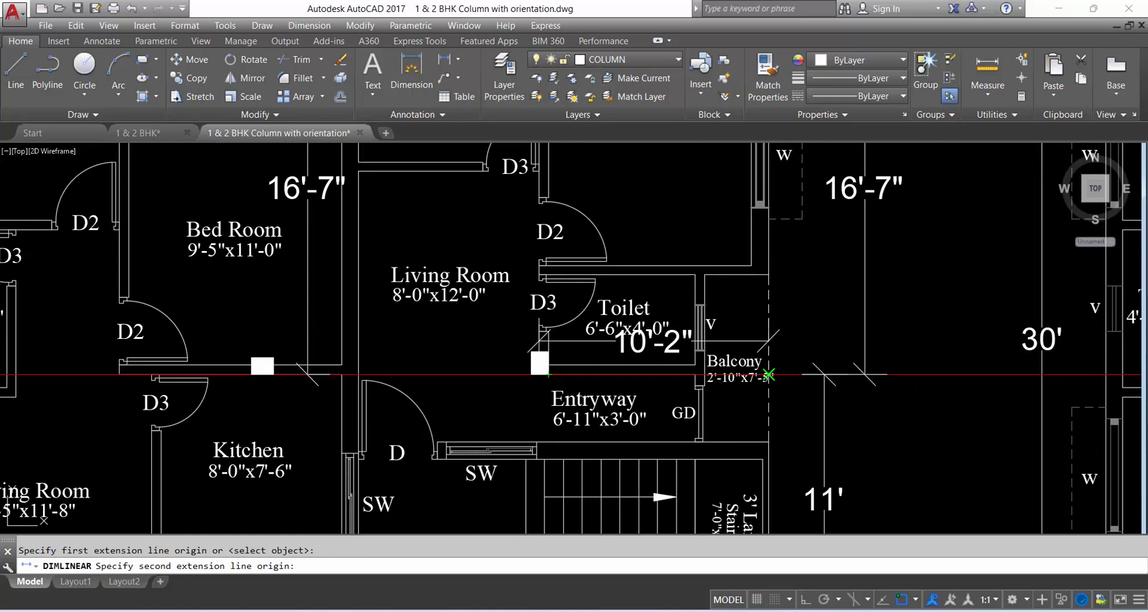
pyautogui.click(769, 375)
pyautogui.click(661, 392)
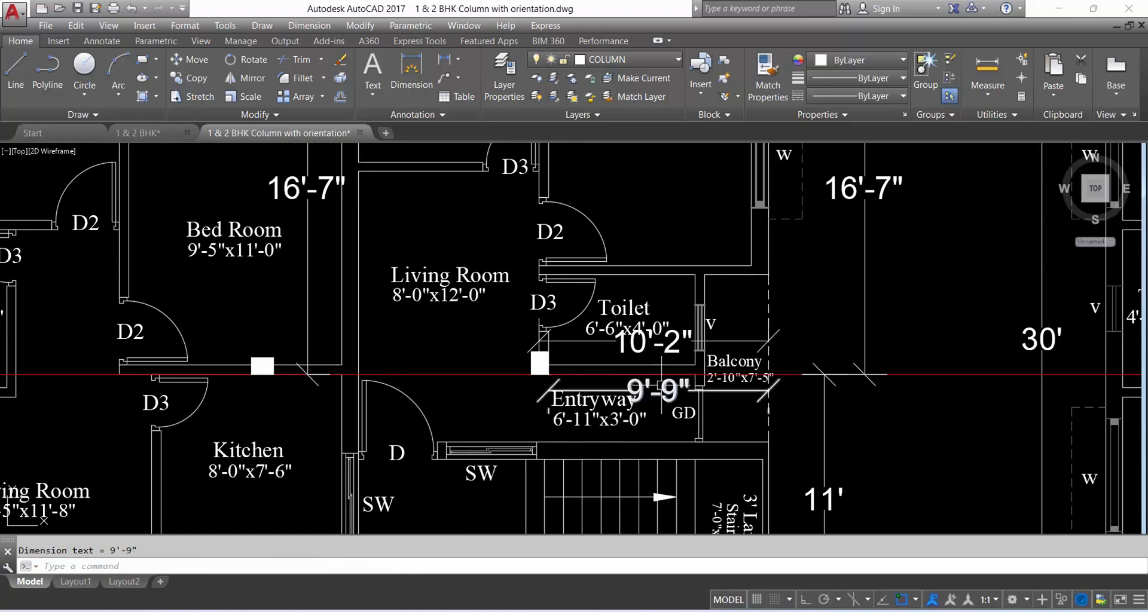
pyautogui.click(661, 392)
pyautogui.press('Delete')
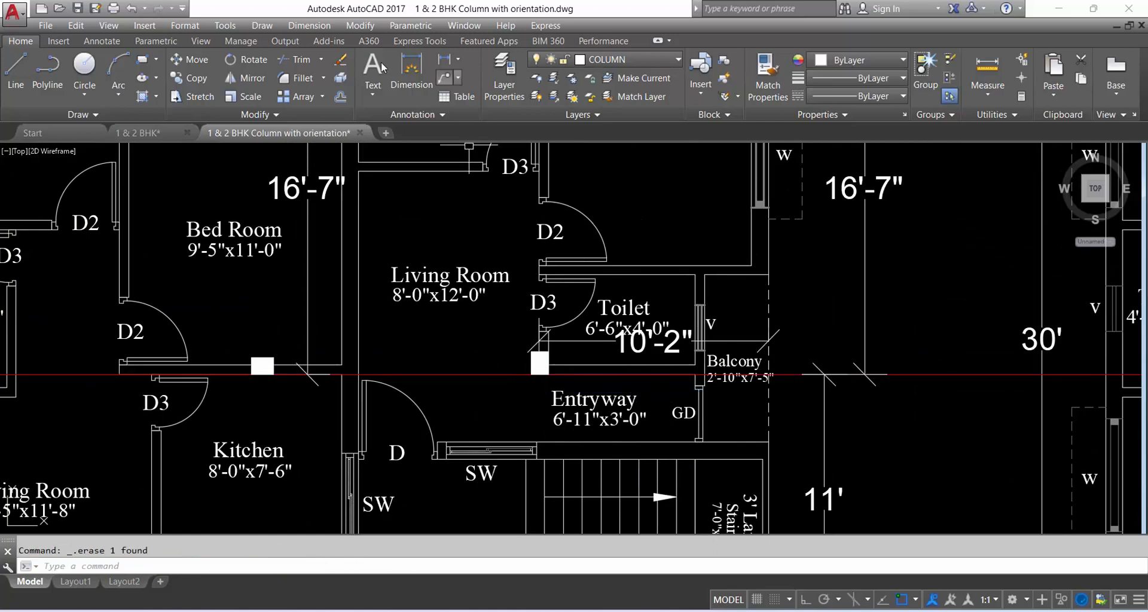
pyautogui.click(411, 72)
pyautogui.click(531, 366)
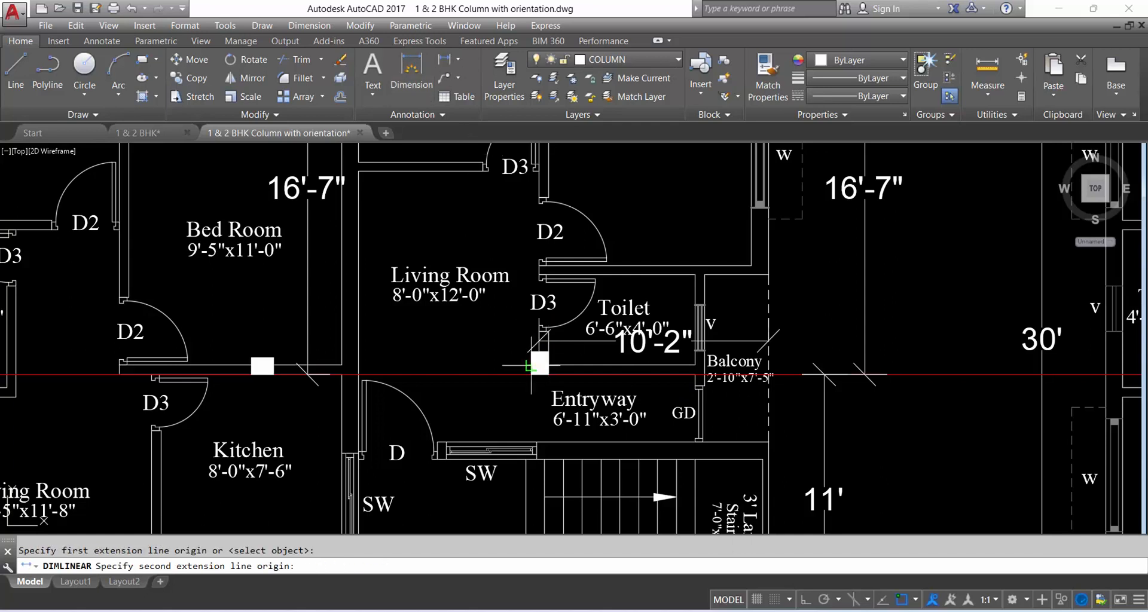
pyautogui.click(531, 375)
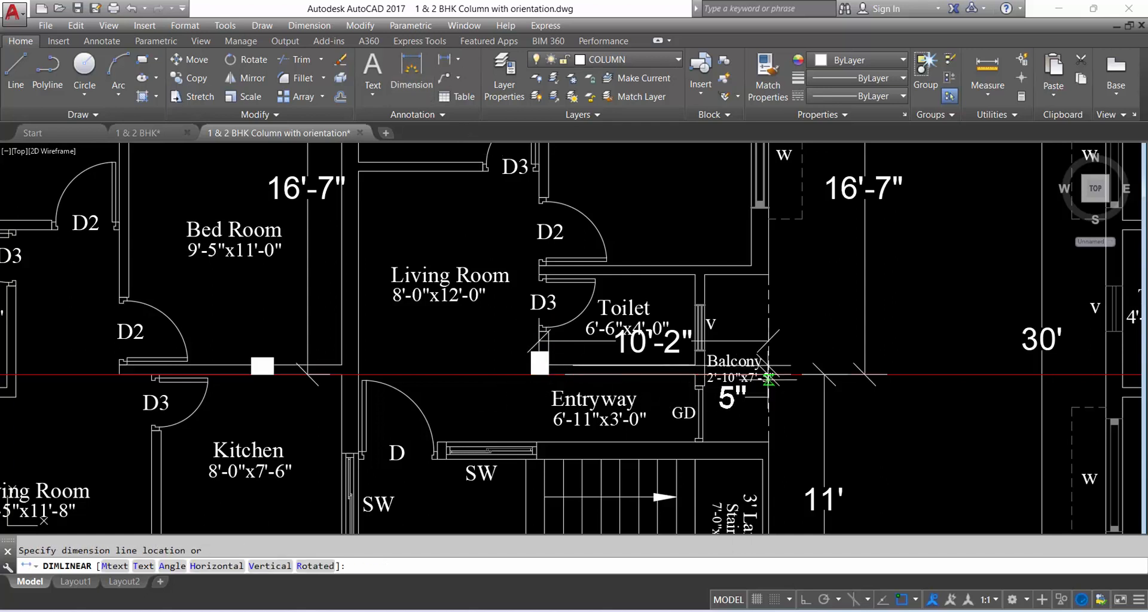
pyautogui.press('Escape')
# Add a horizontal linear dimension from the entryway column's southwest corner to the balcony's east edge, placed across the entryway
pyautogui.press('Return')
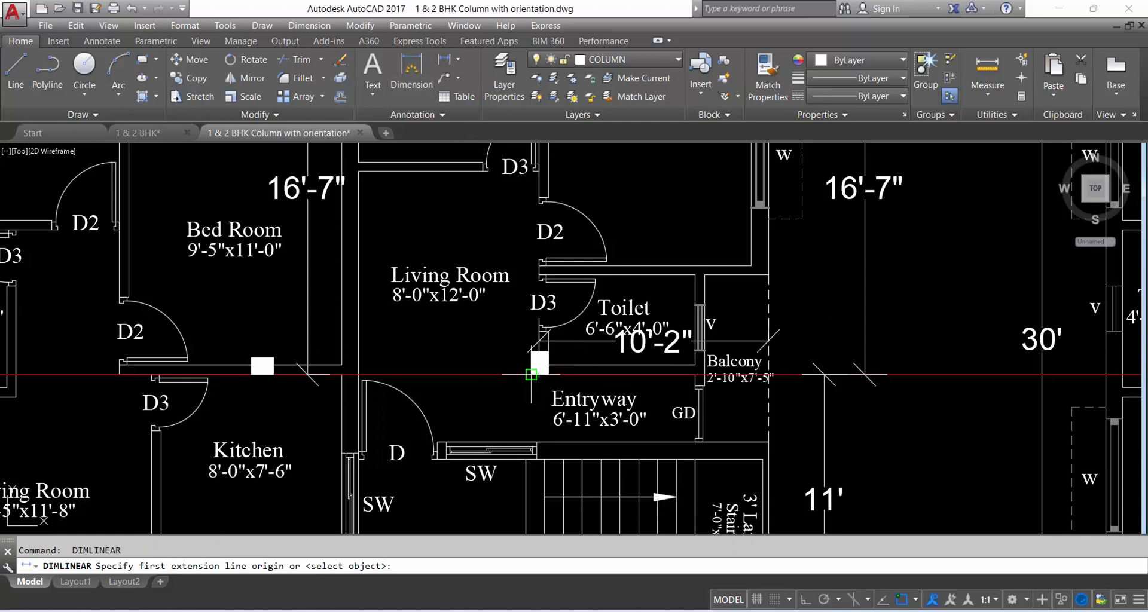
pyautogui.click(537, 375)
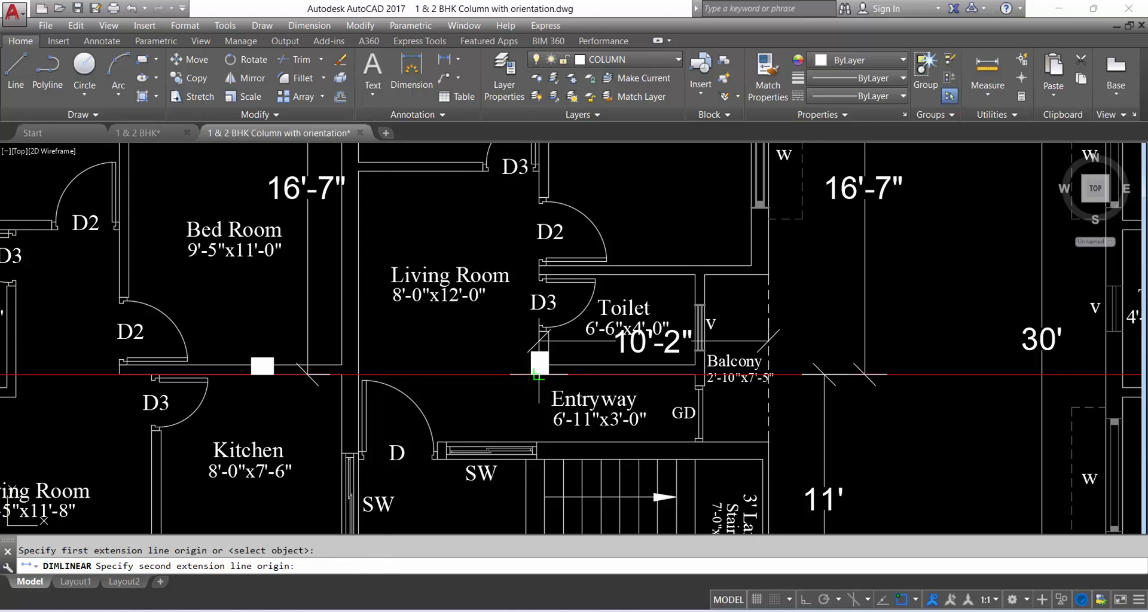
pyautogui.click(767, 376)
pyautogui.click(694, 407)
pyautogui.scroll(-2, 660, 354)
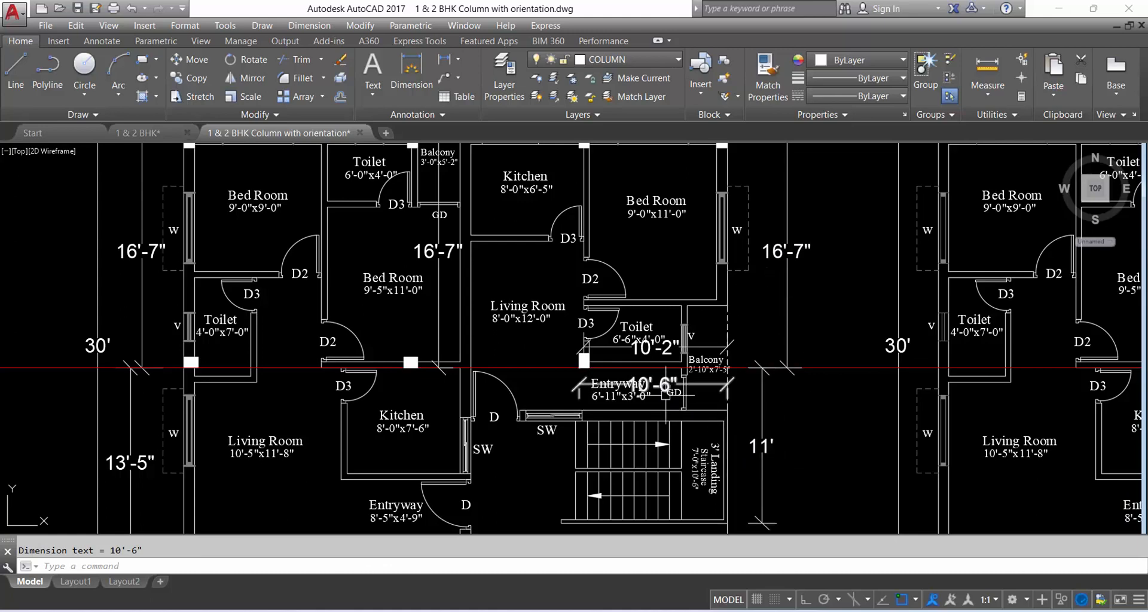
# Erase the 16'-7" and 11' vertical dimensions east of the first floor plan
pyautogui.scroll(5, 697, 377)
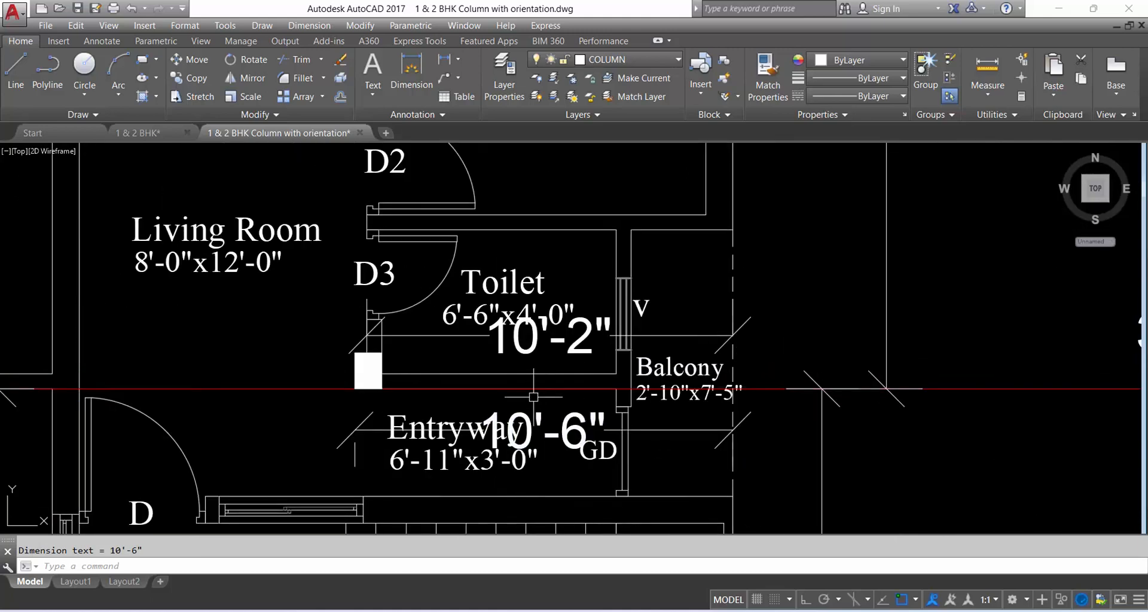
pyautogui.scroll(-3, 579, 382)
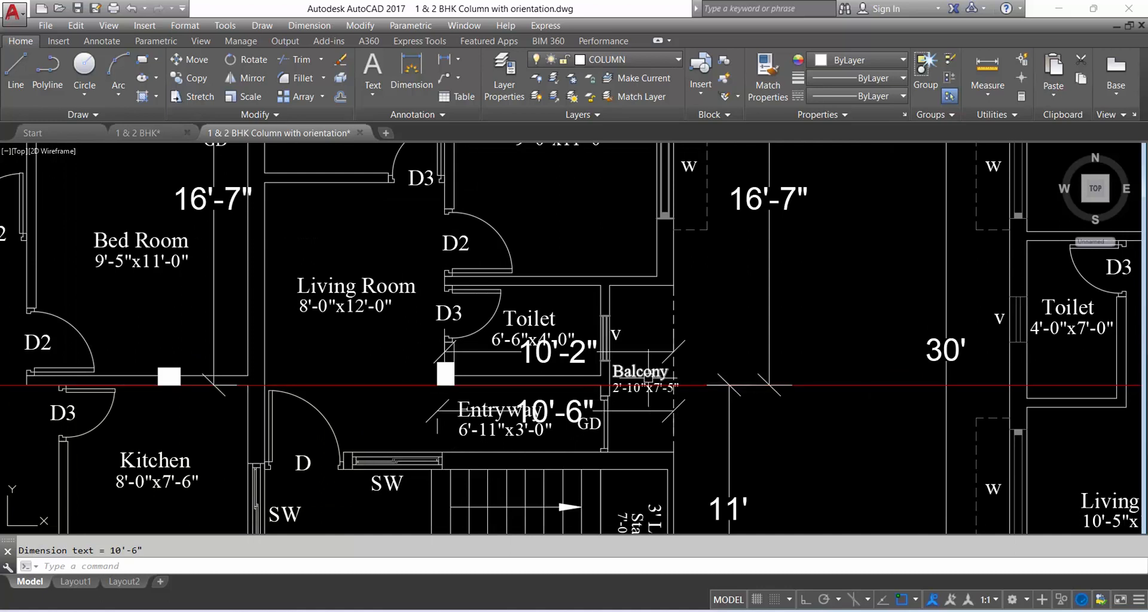
pyautogui.click(769, 355)
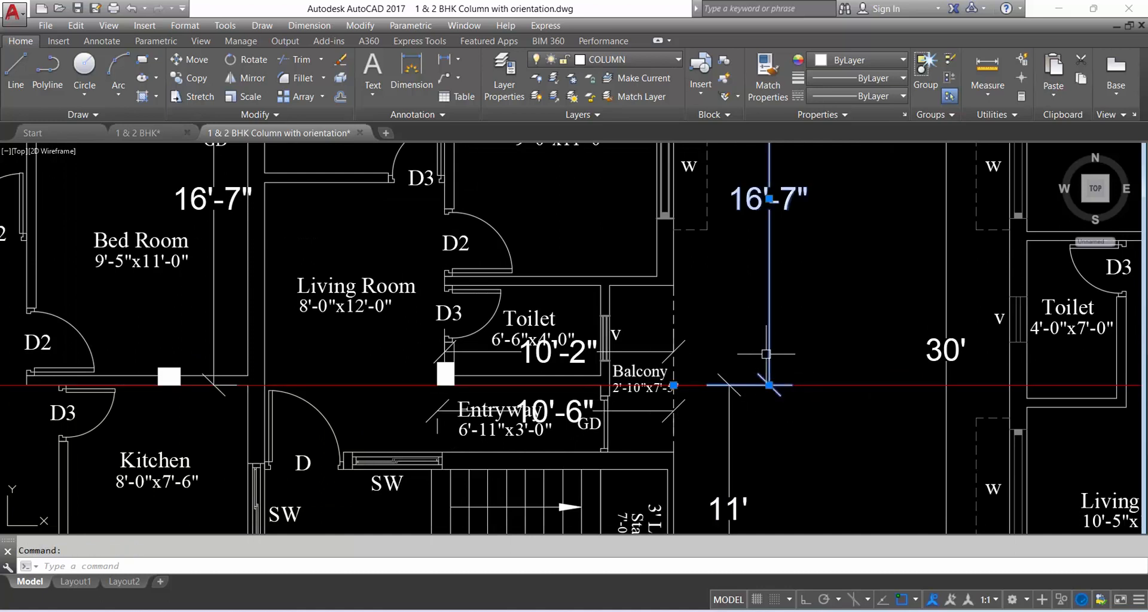
pyautogui.press('Delete')
pyautogui.click(754, 439)
pyautogui.click(715, 452)
pyautogui.press('Delete')
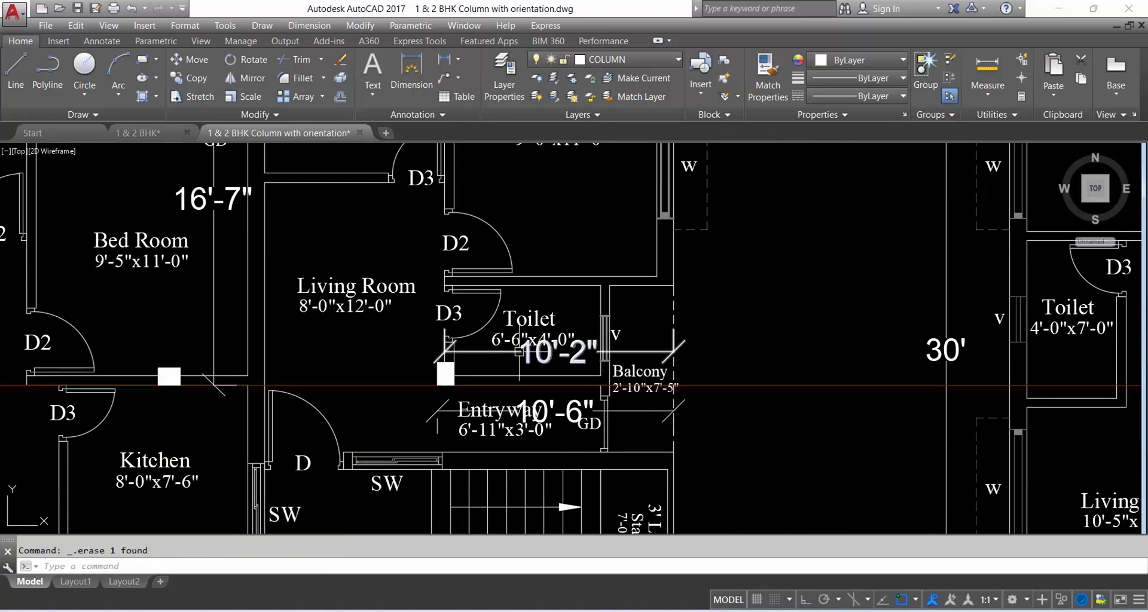
# Copy the column between the bedroom and kitchen by its southeast corner to the balcony's east edge on the horizontal construction line
pyautogui.scroll(2, 622, 389)
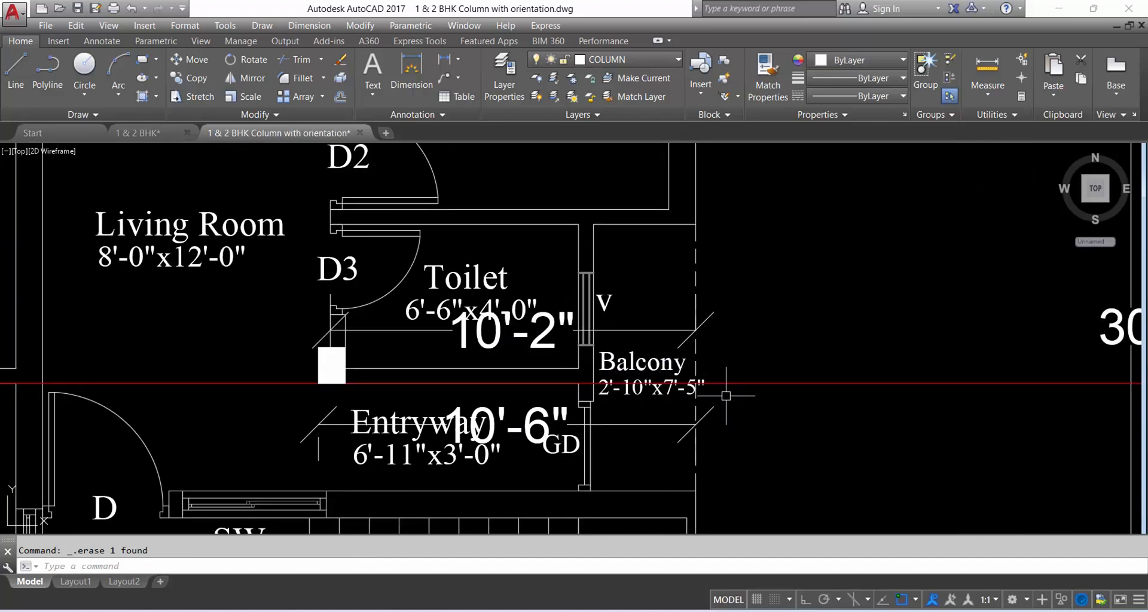
pyautogui.scroll(-4, 731, 392)
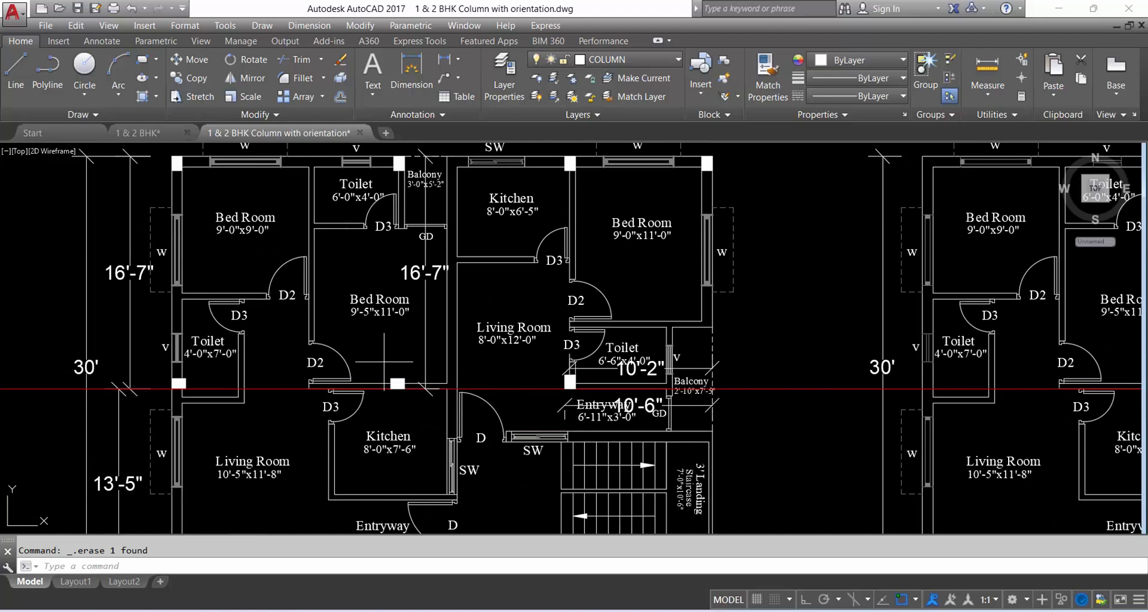
pyautogui.click(388, 376)
pyautogui.write('CO')
pyautogui.press('Return')
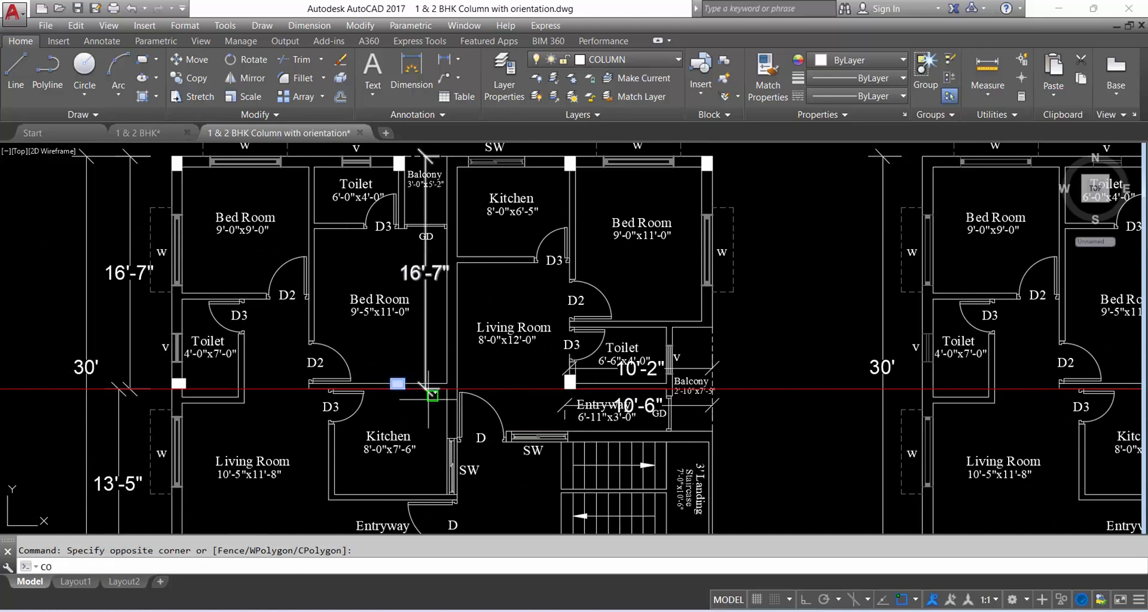
pyautogui.scroll(2, 409, 395)
pyautogui.click(401, 386)
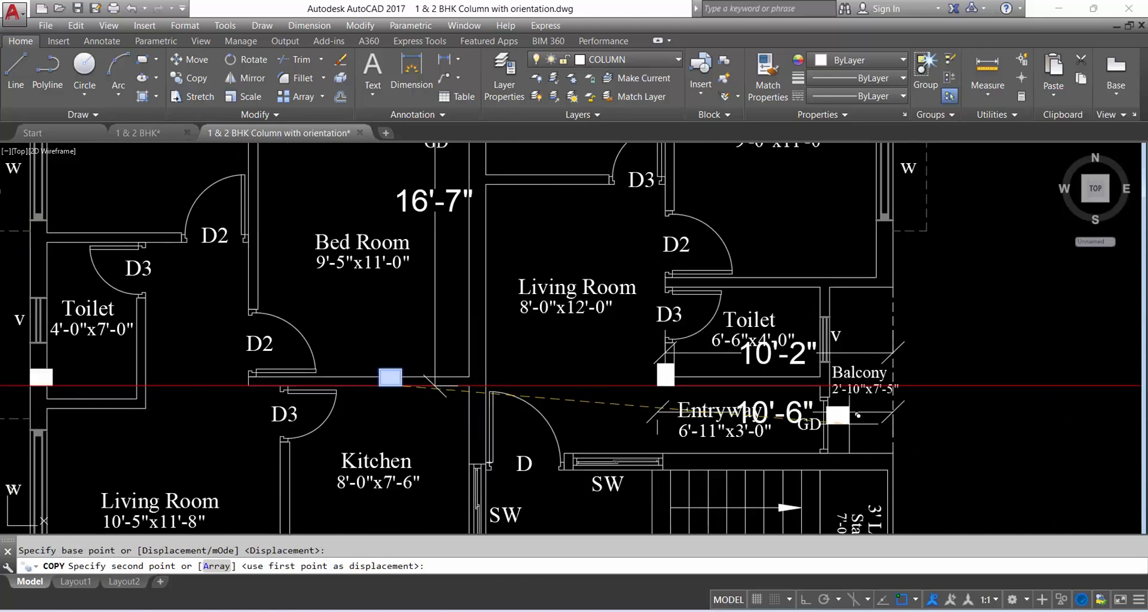
pyautogui.scroll(4, 895, 390)
pyautogui.click(895, 386)
pyautogui.press('Escape')
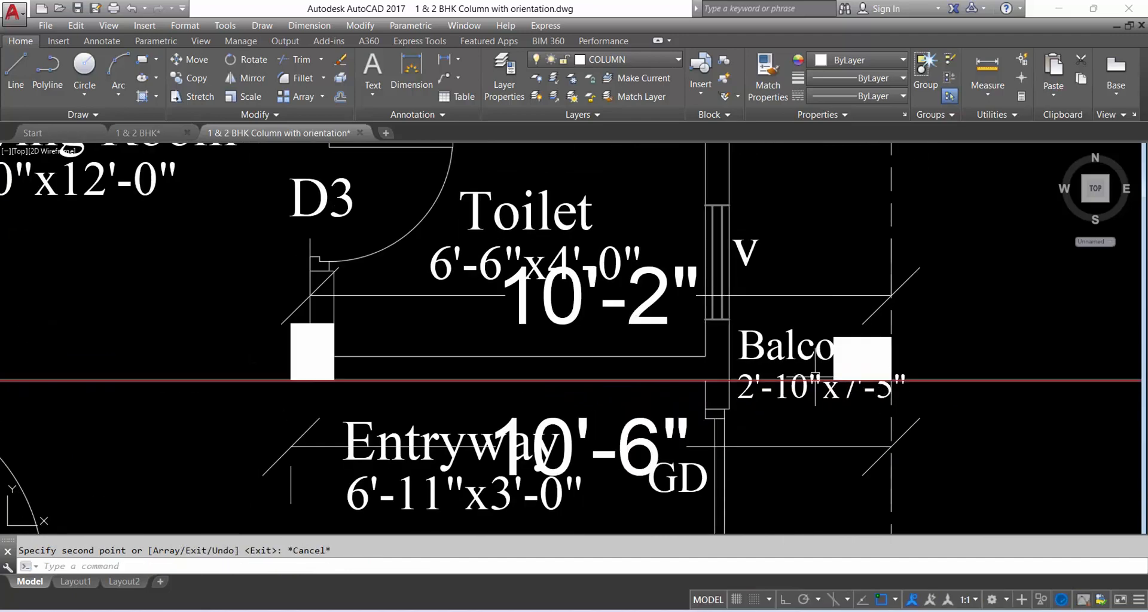
# Measure the gap between the balcony's west wall and the copied column's west face with a linear dimension, without placing it
pyautogui.click(444, 59)
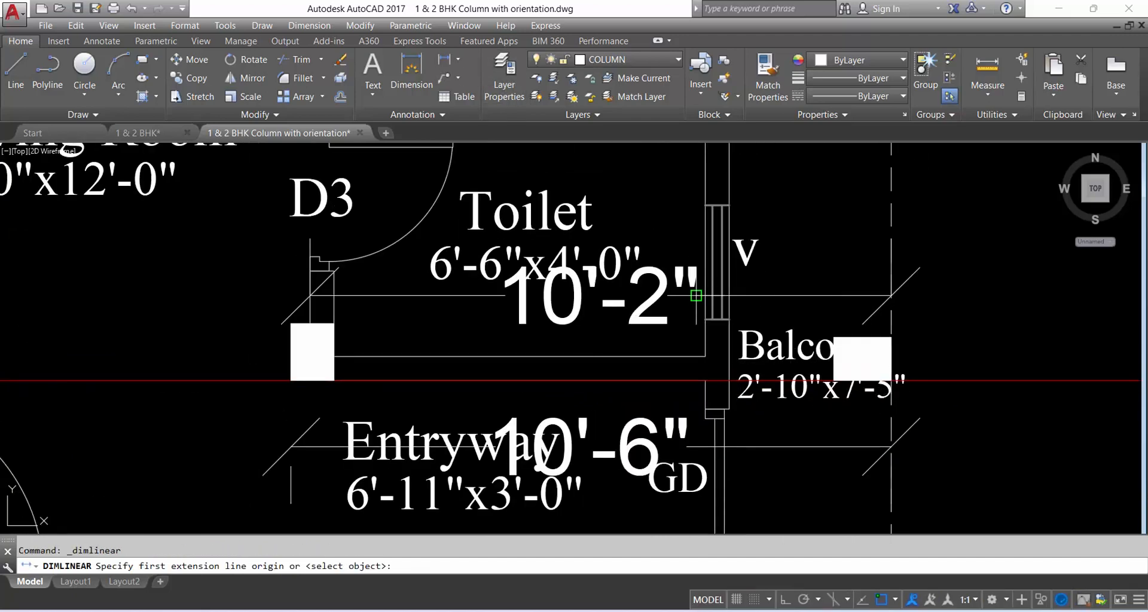
pyautogui.click(728, 358)
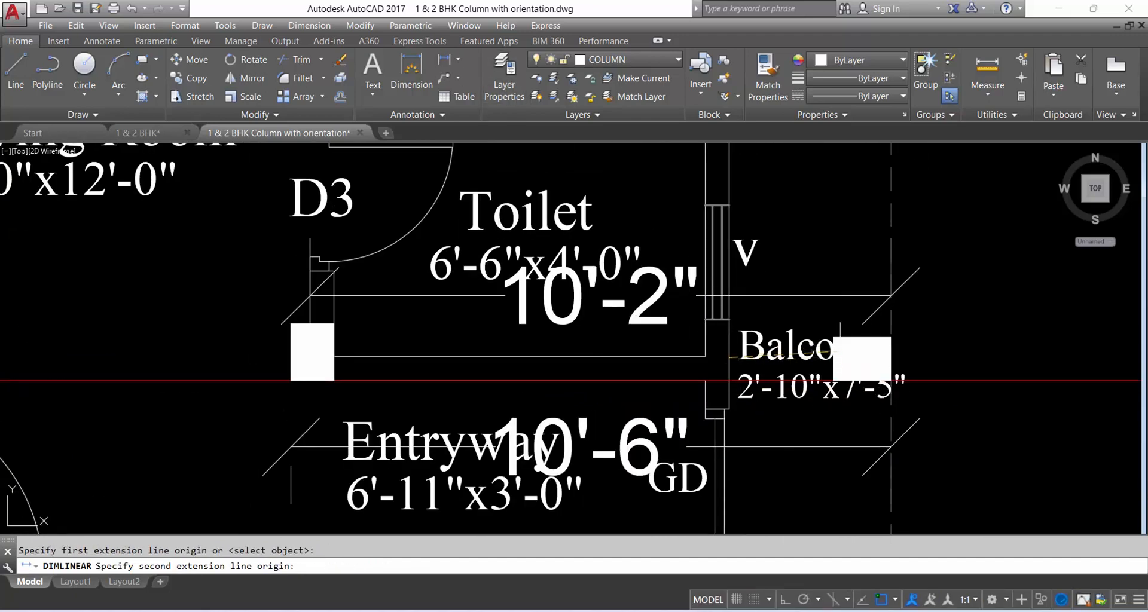
pyautogui.click(833, 359)
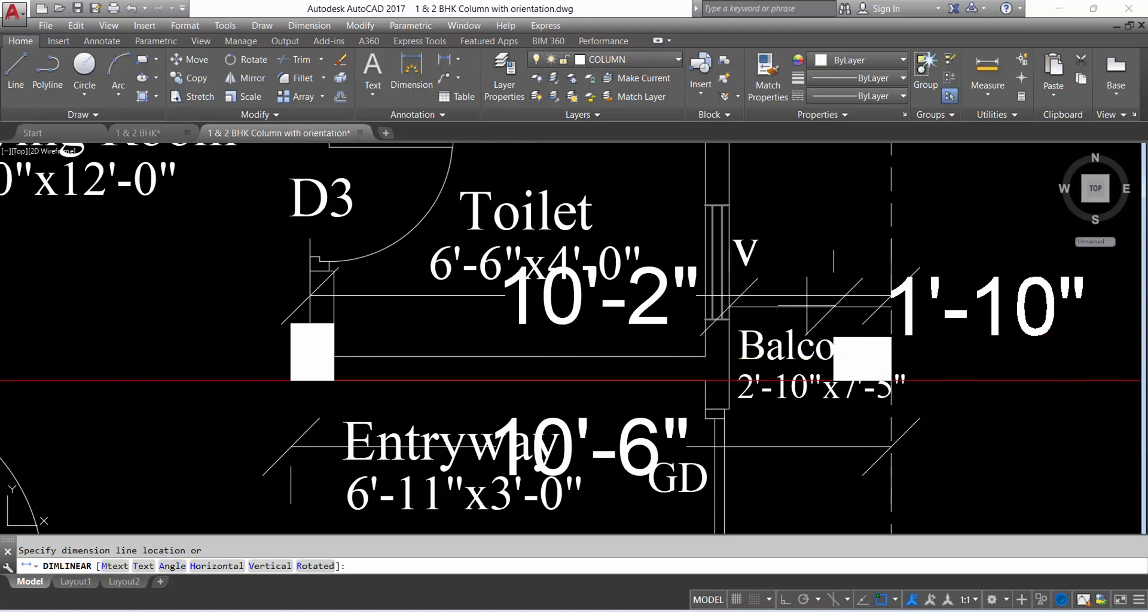
pyautogui.press('Escape')
# Undo the copy of the horizontally oriented column at the balcony's east edge
pyautogui.scroll(-2, 877, 356)
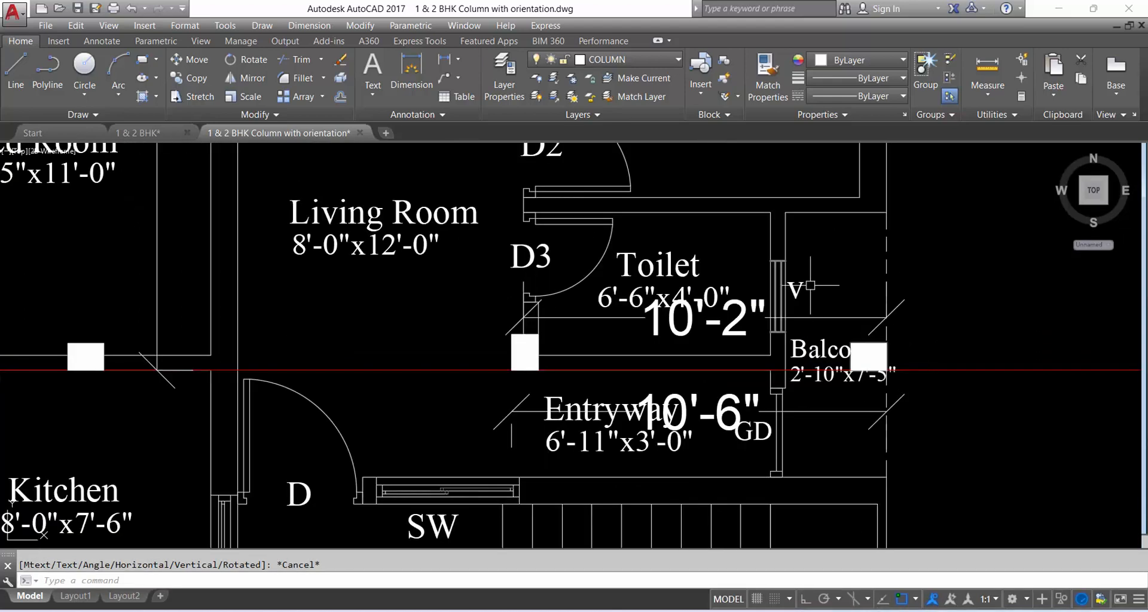
pyautogui.click(868, 357)
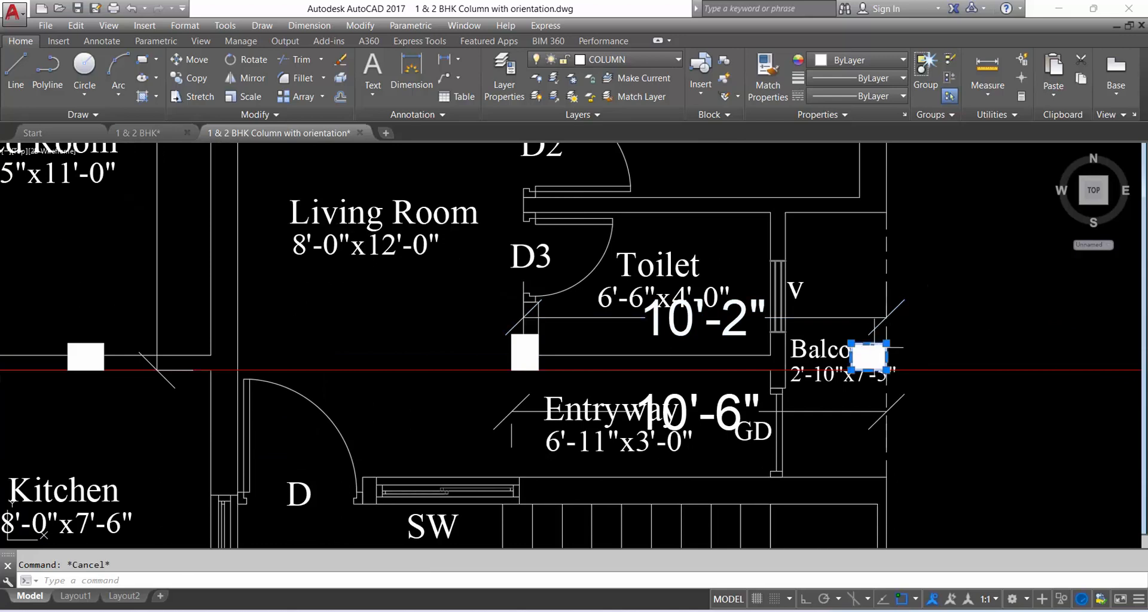
pyautogui.press('Escape')
pyautogui.press('Escape')
pyautogui.scroll(2, 880, 343)
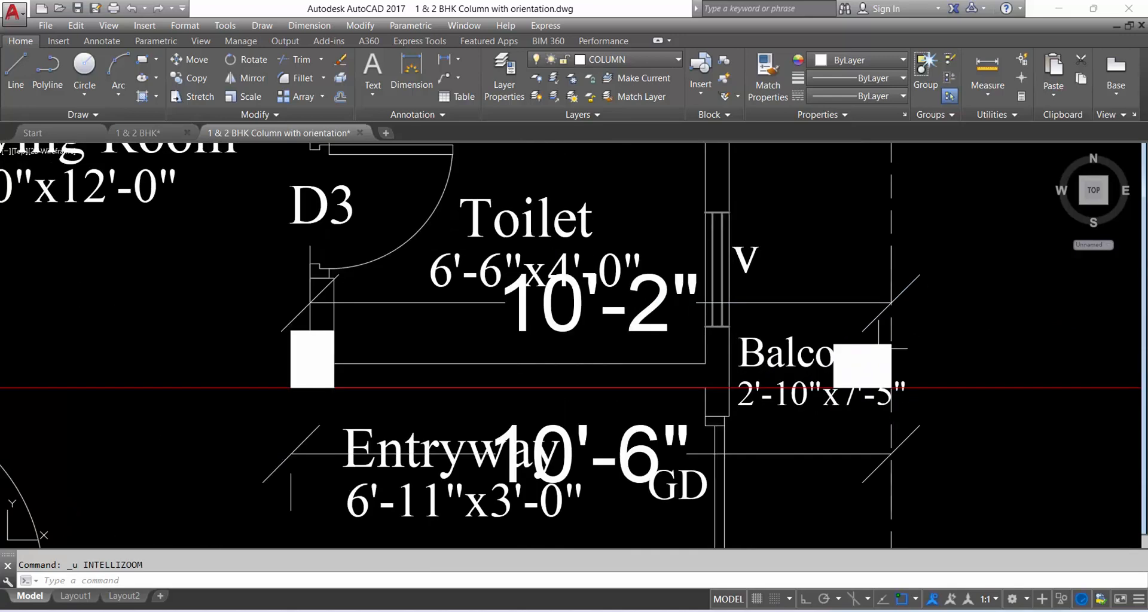
pyautogui.hotkey('ctrl', 'z')
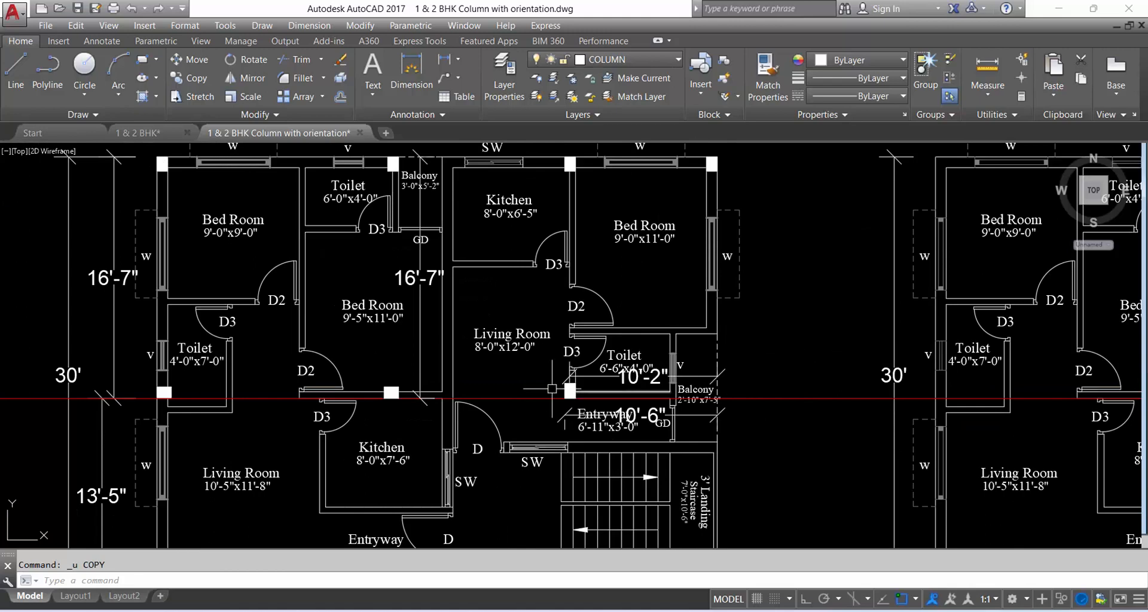
# Copy the vertically oriented entryway column by its southeast corner to where the construction line meets the balcony's east edge
pyautogui.scroll(3, 556, 387)
pyautogui.scroll(3, 573, 397)
pyautogui.click(599, 326)
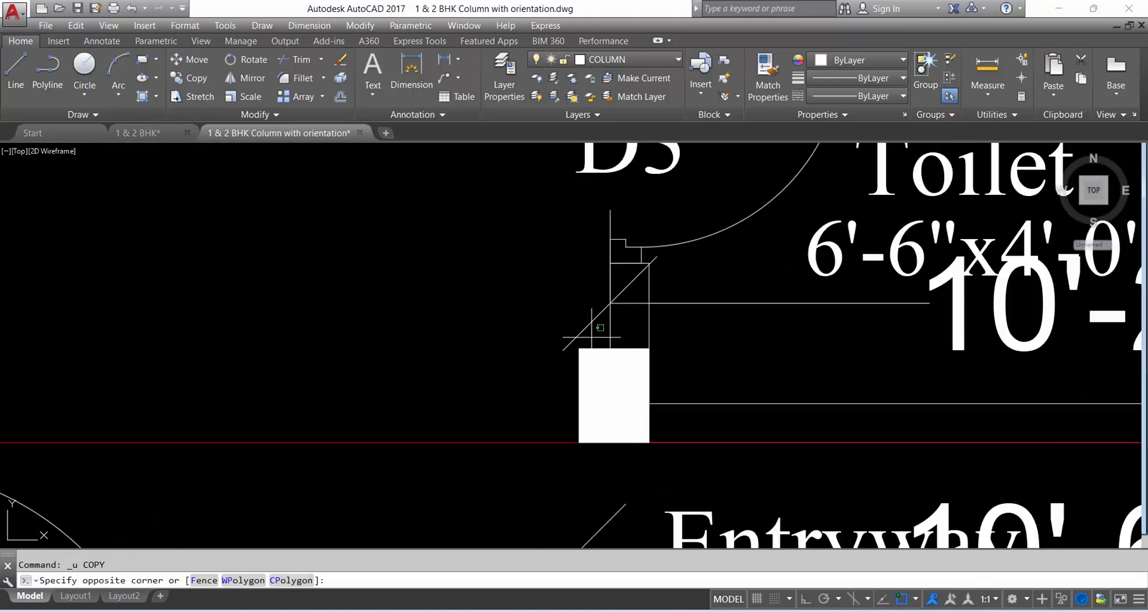
pyautogui.click(579, 366)
pyautogui.write('CO')
pyautogui.press('Return')
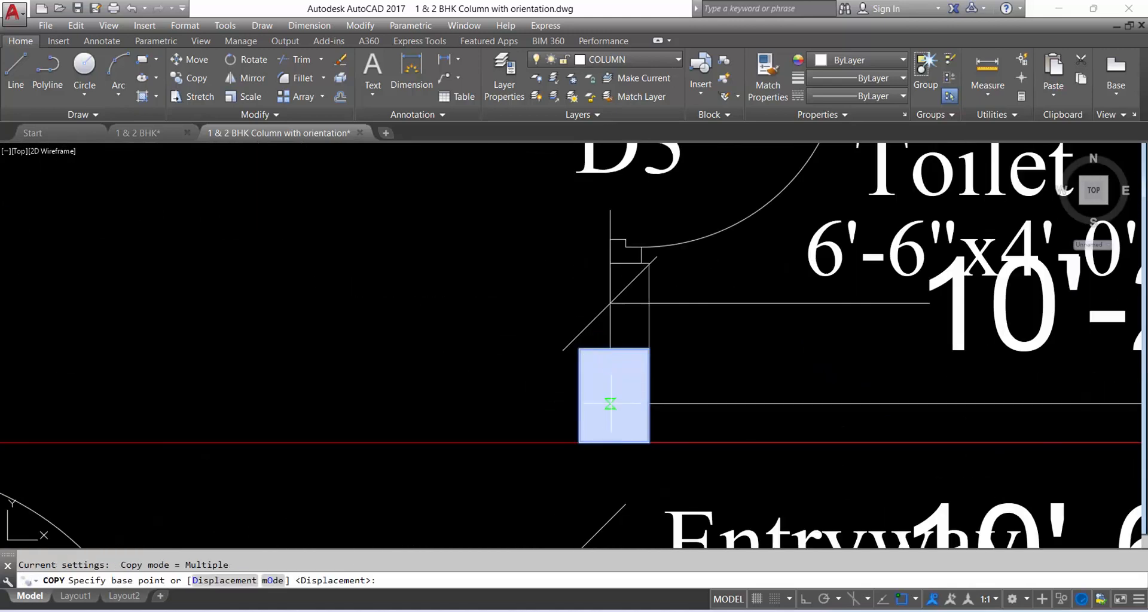
pyautogui.click(648, 443)
pyautogui.scroll(-5, 651, 440)
pyautogui.scroll(6, 535, 390)
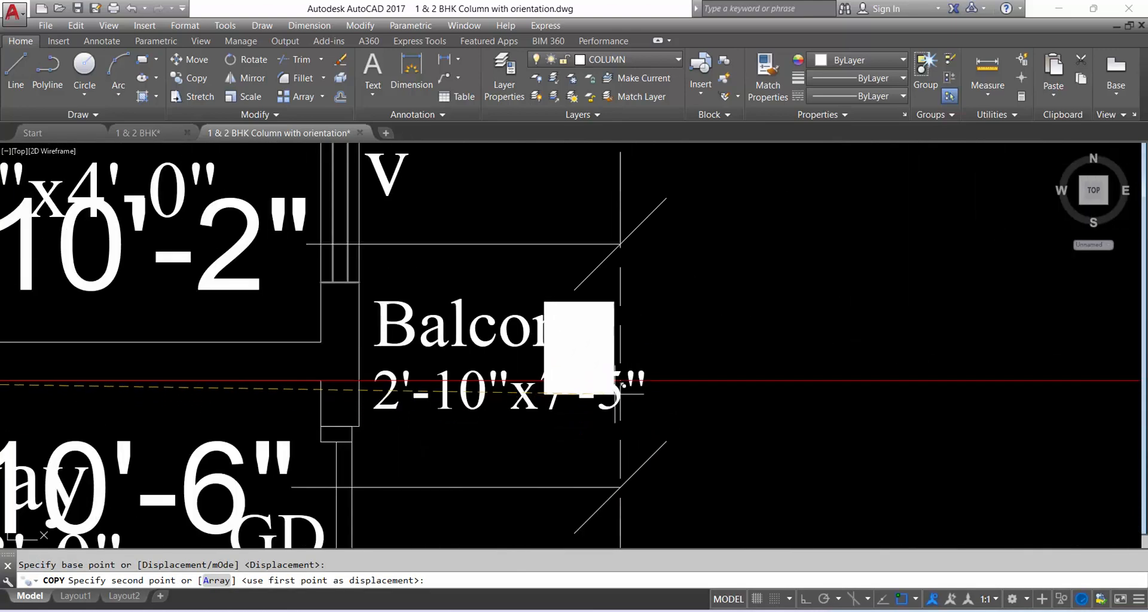
pyautogui.click(621, 381)
pyautogui.scroll(-3, 686, 331)
pyautogui.press('Escape')
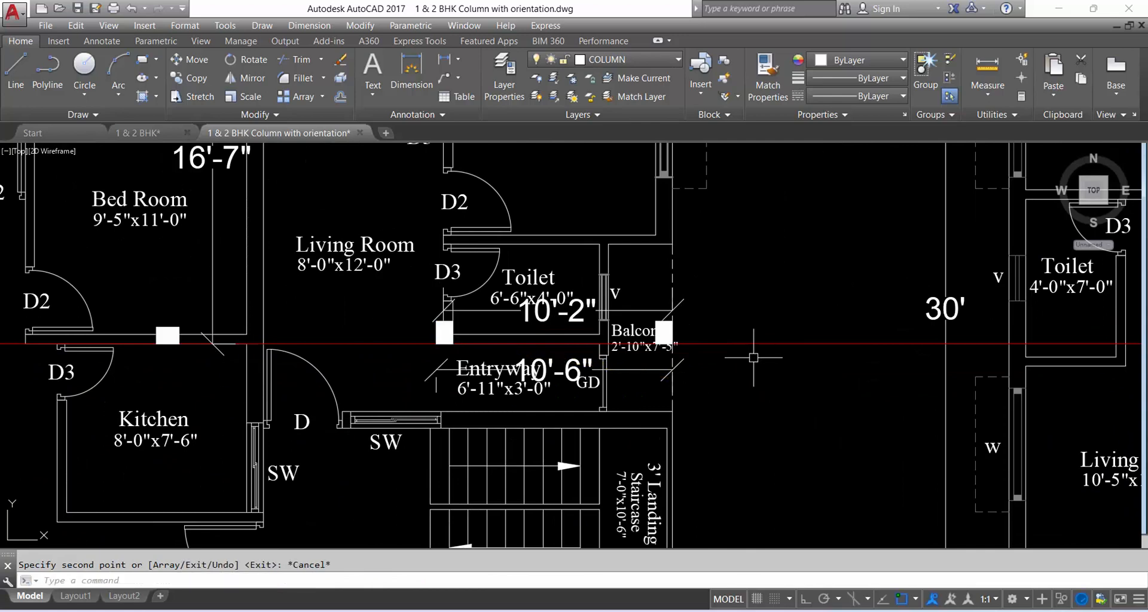
# Erase the red horizontal construction line and the 10'-6" dimension across the entryway
pyautogui.scroll(-2, 809, 369)
pyautogui.scroll(2, 758, 371)
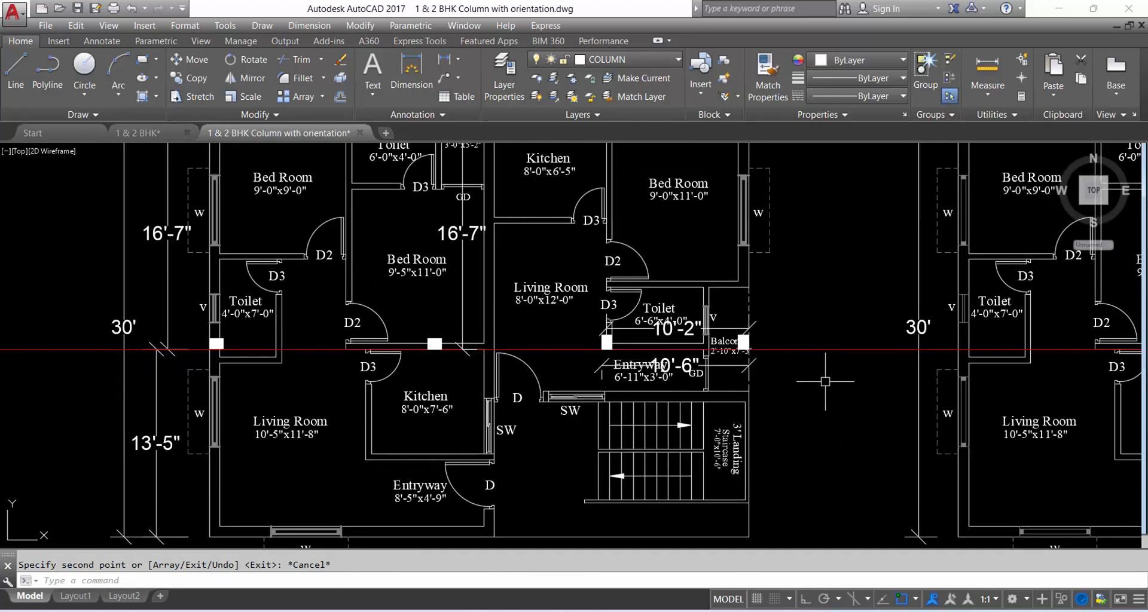
pyautogui.moveTo(828, 399); pyautogui.dragTo(891, 341, button='middle')
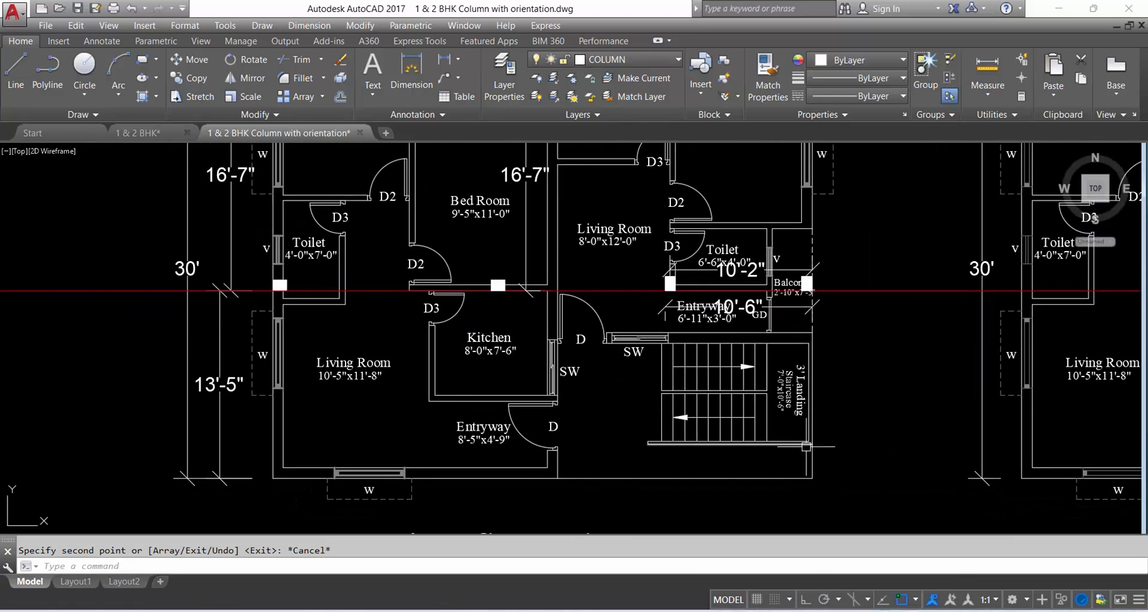
pyautogui.scroll(2, 800, 445)
pyautogui.scroll(-2, 781, 444)
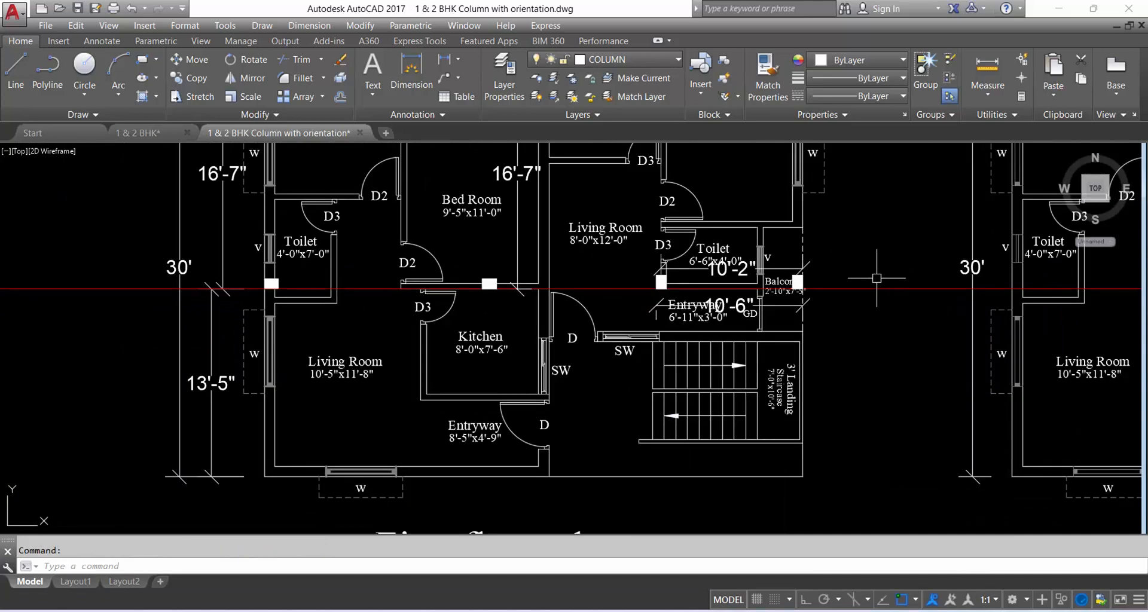
pyautogui.click(860, 310)
pyautogui.press('Delete')
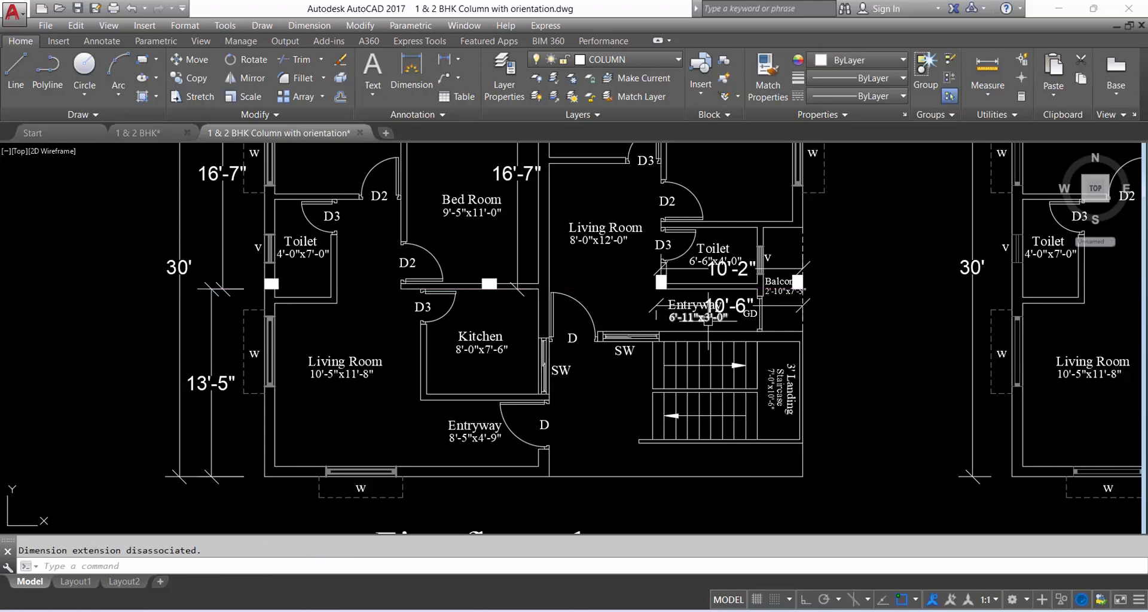
pyautogui.click(781, 306)
pyautogui.press('Delete')
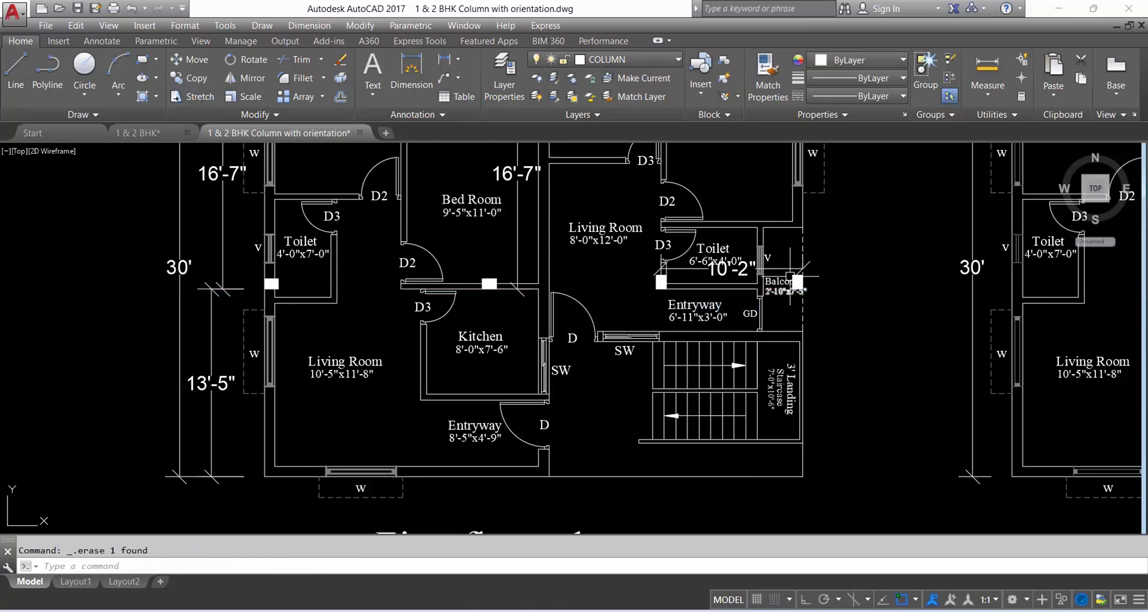
# Erase the 10'-2" dimension across the entryway and the 16'-7" dimension inside the bedroom, and save the drawing
pyautogui.click(731, 269)
pyautogui.press('Delete')
pyautogui.scroll(-2, 742, 357)
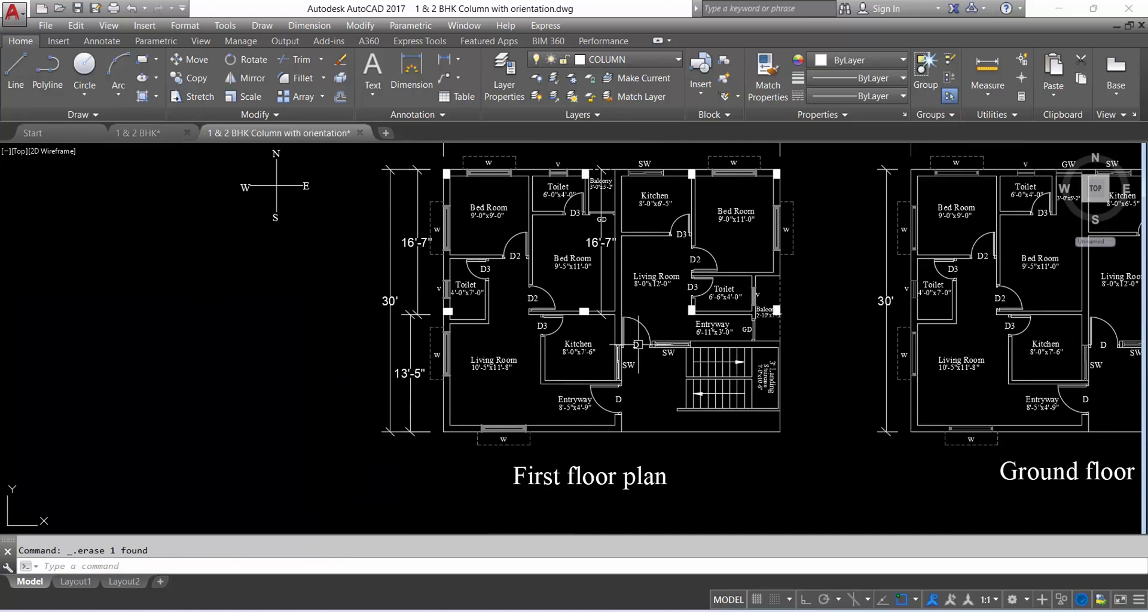
pyautogui.click(605, 245)
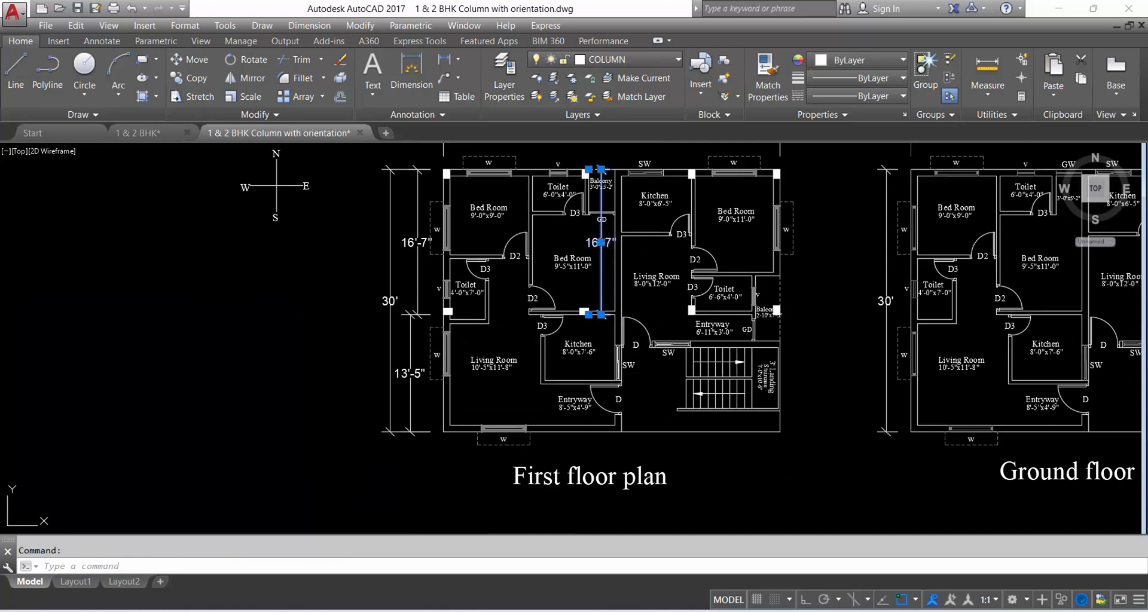
pyautogui.press('Delete')
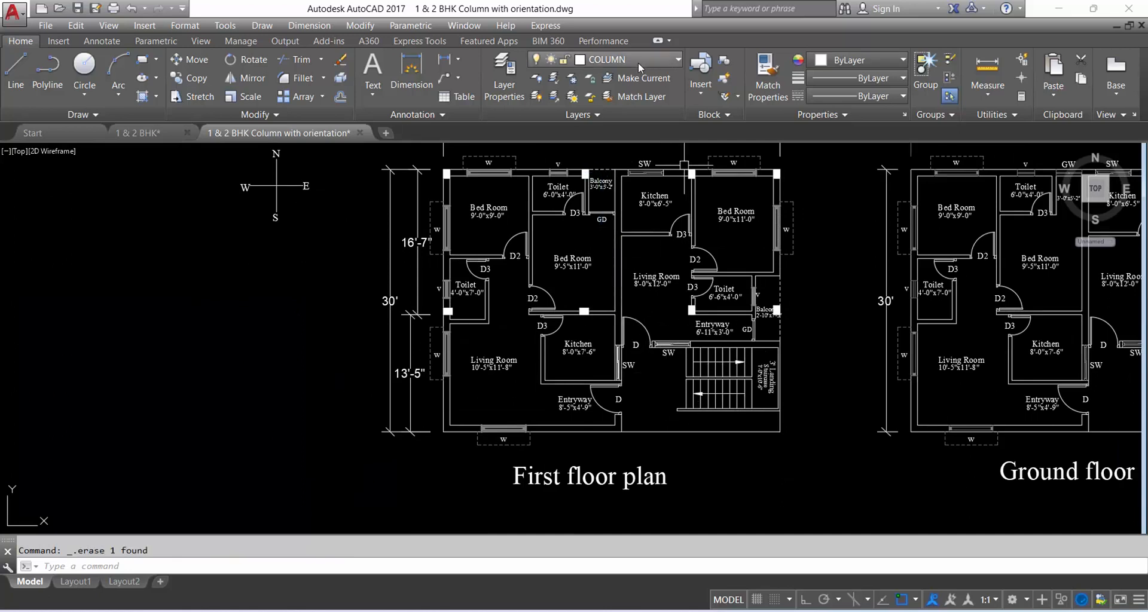
pyautogui.hotkey('ctrl', 's')
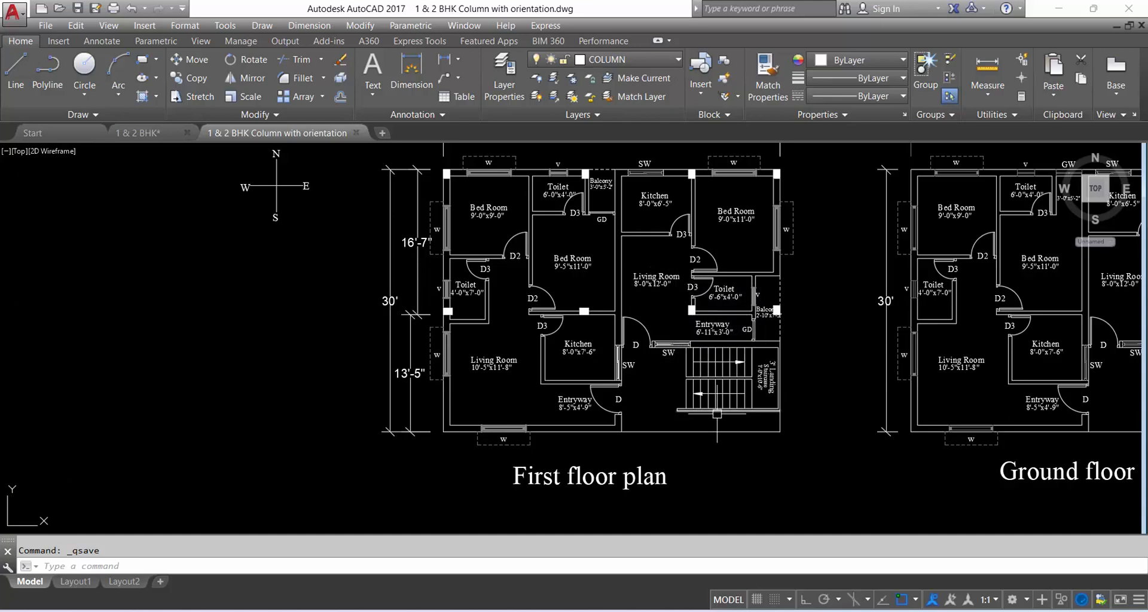
# Draw a vertical construction line along the west face of the entryway column, down through the staircase
pyautogui.press('Return')
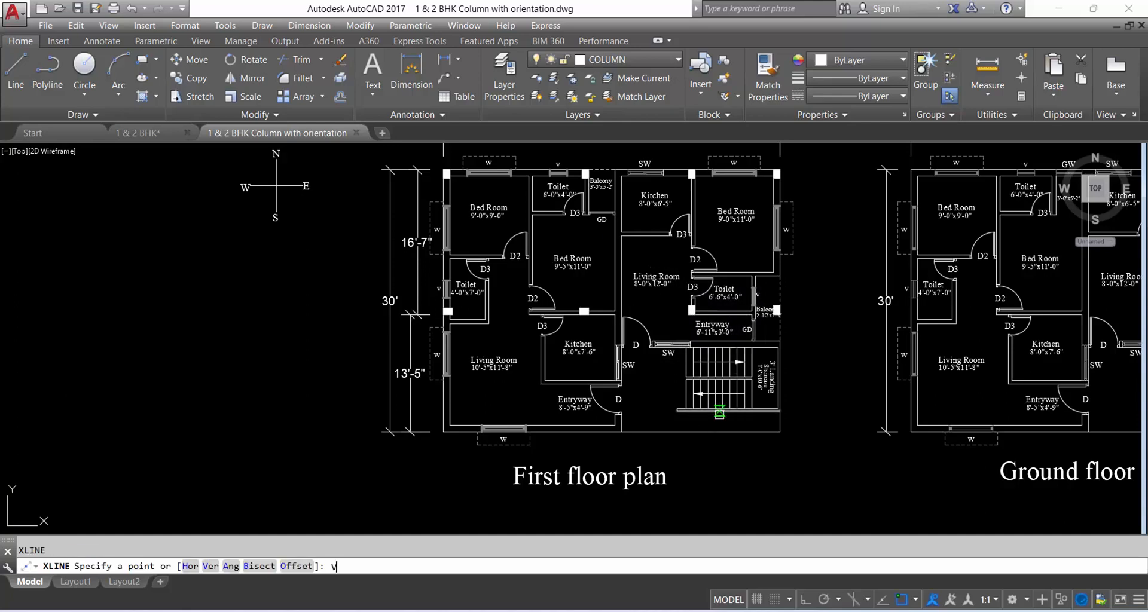
pyautogui.write('V')
pyautogui.press('Return')
pyautogui.scroll(4, 698, 321)
pyautogui.scroll(-4, 669, 265)
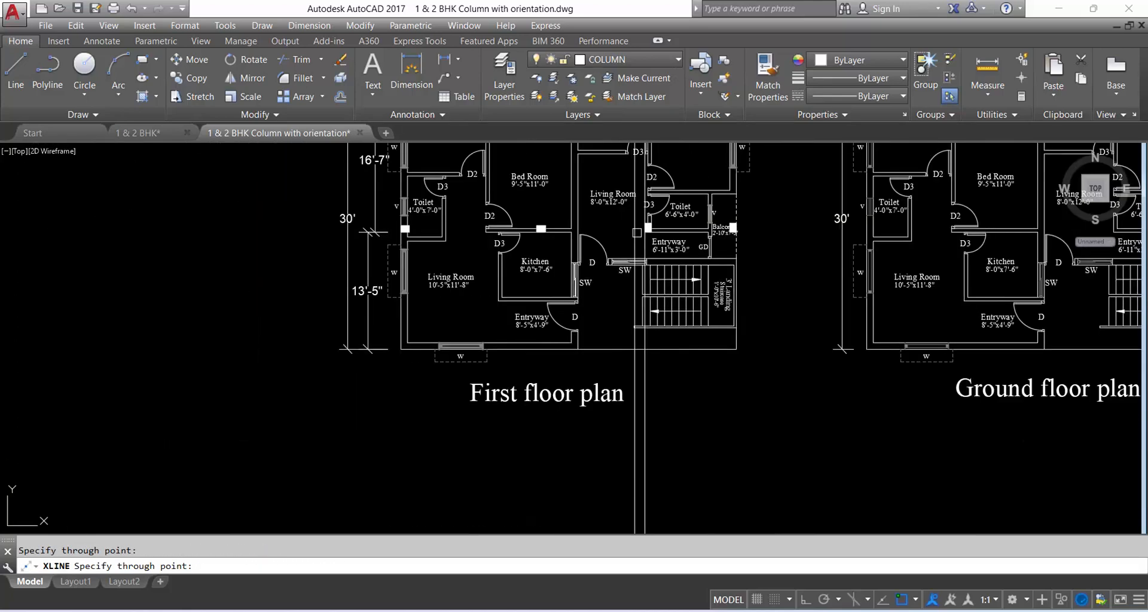
pyautogui.scroll(2, 646, 326)
pyautogui.press('Escape')
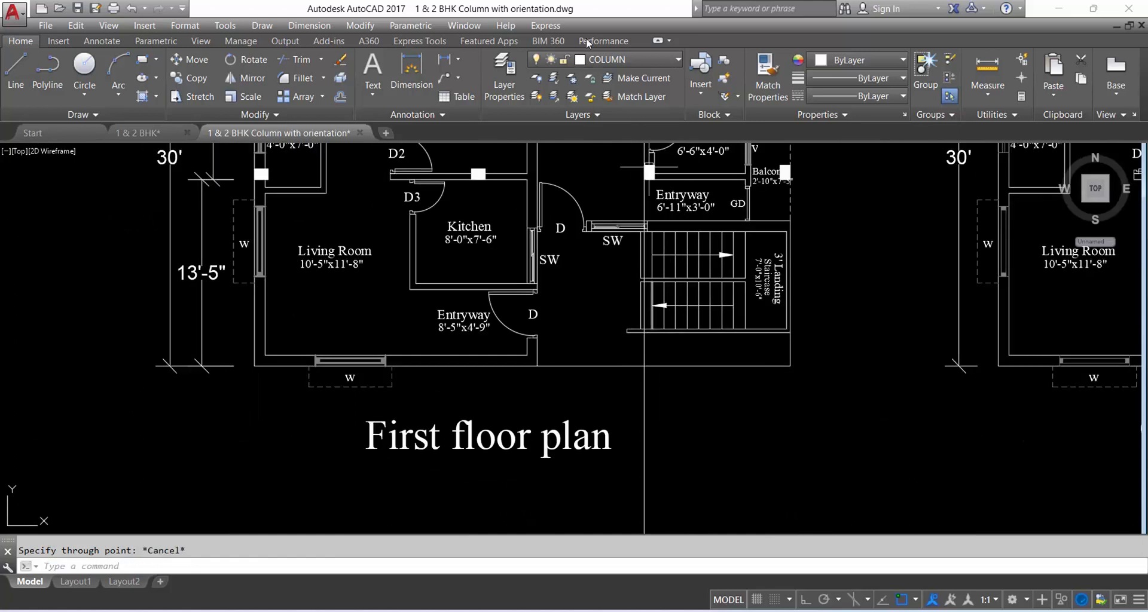
# Measure from the entryway column's south face down to the staircase's south wall with a linear dimension, without placing it
pyautogui.click(443, 60)
pyautogui.click(644, 178)
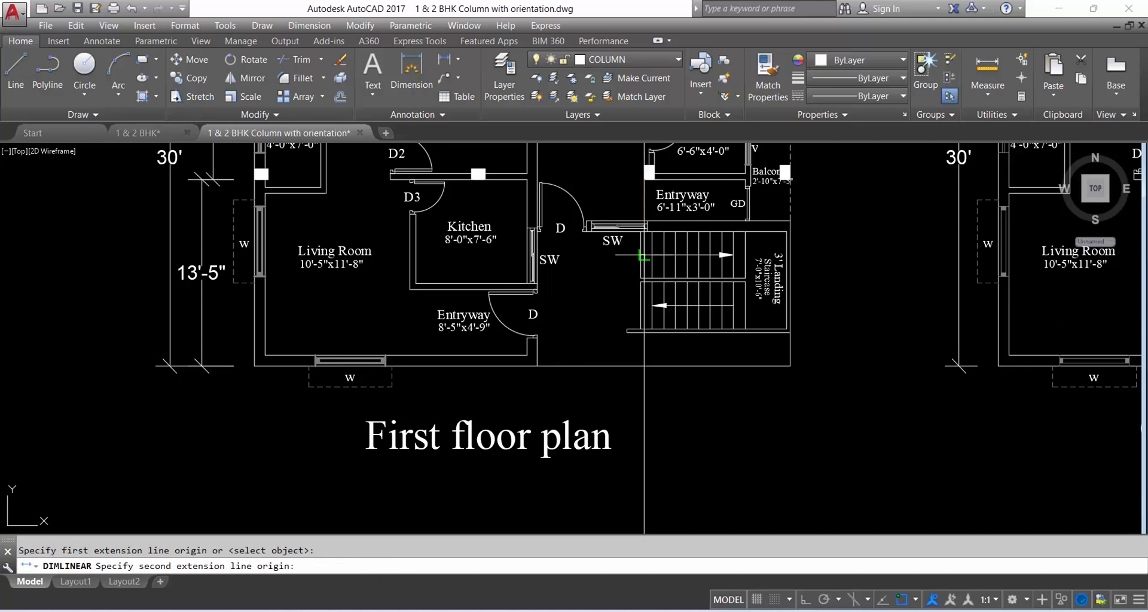
pyautogui.click(644, 333)
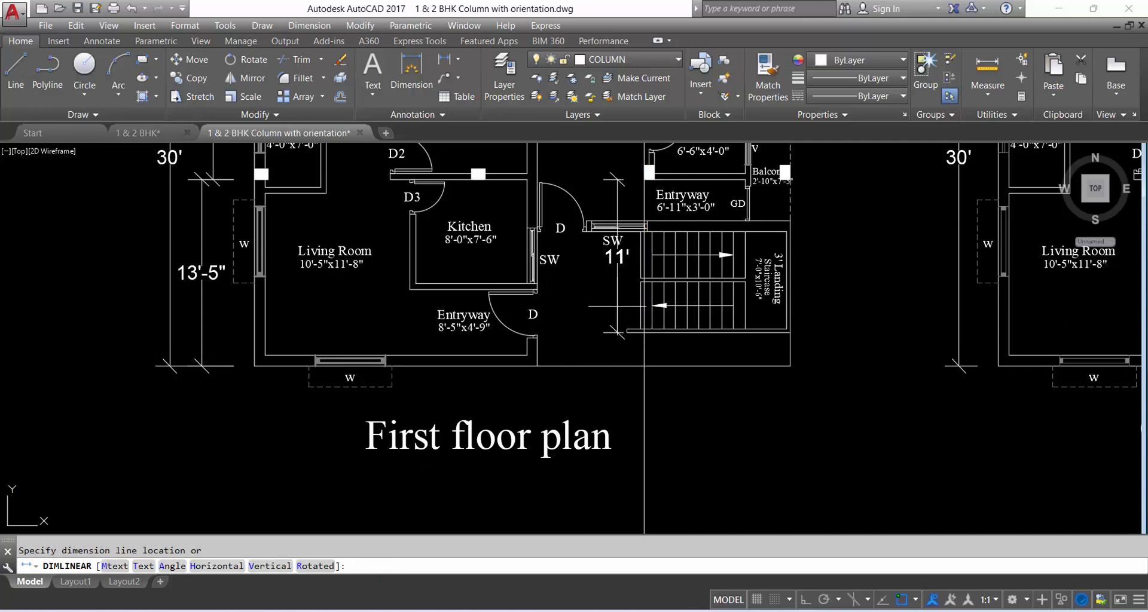
pyautogui.press('Escape')
pyautogui.scroll(2, 654, 355)
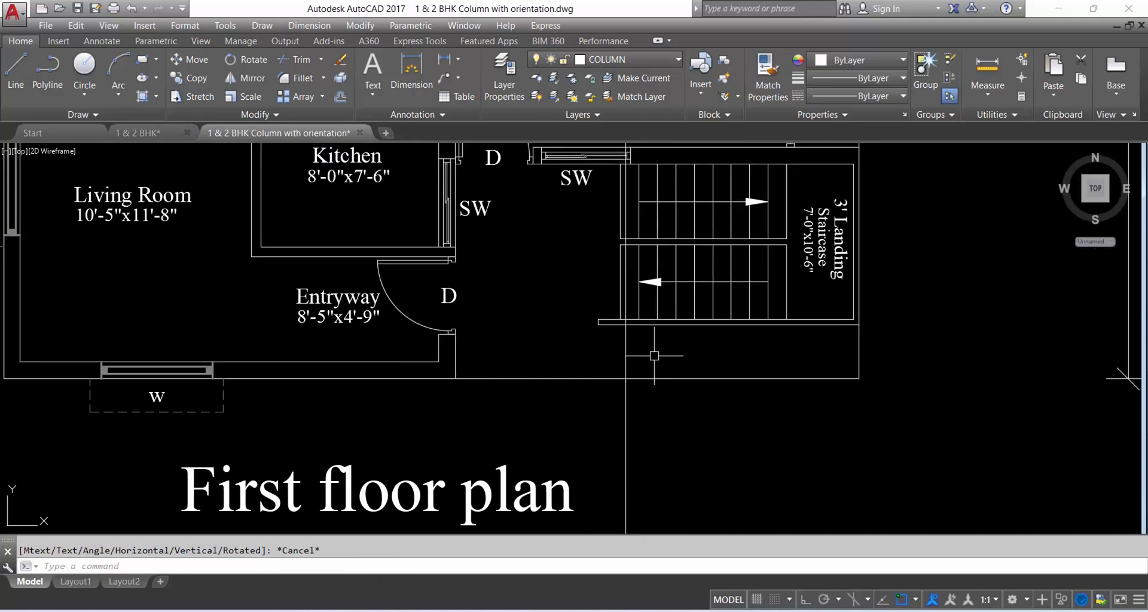
# Measure the gap between the staircase's south wall and the plan's south edge with a linear dimension, without placing it
pyautogui.press('Return')
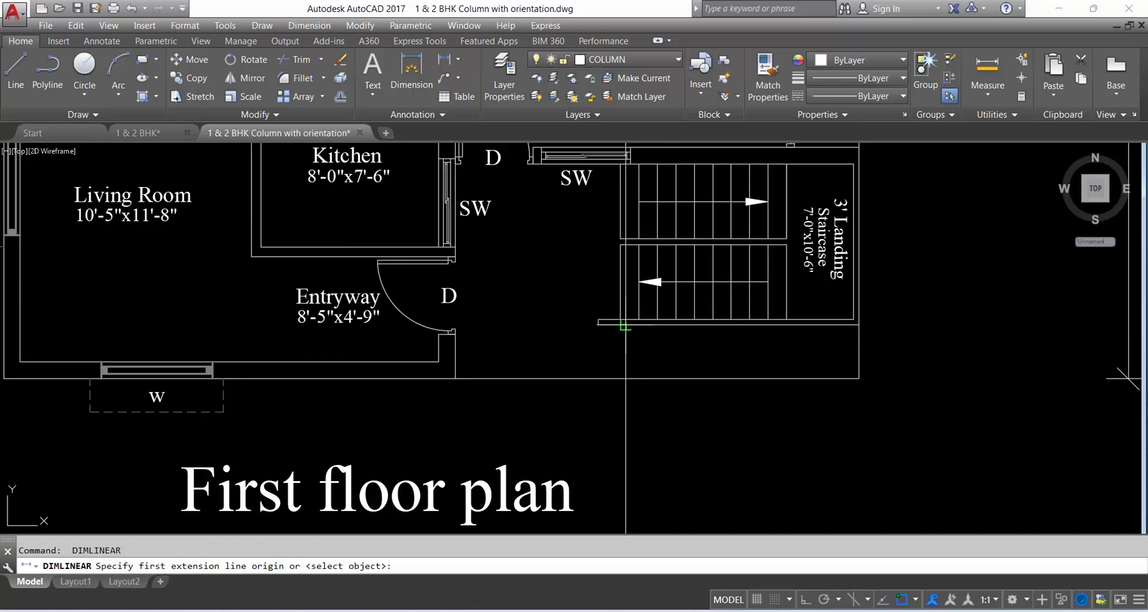
pyautogui.click(623, 322)
pyautogui.click(626, 379)
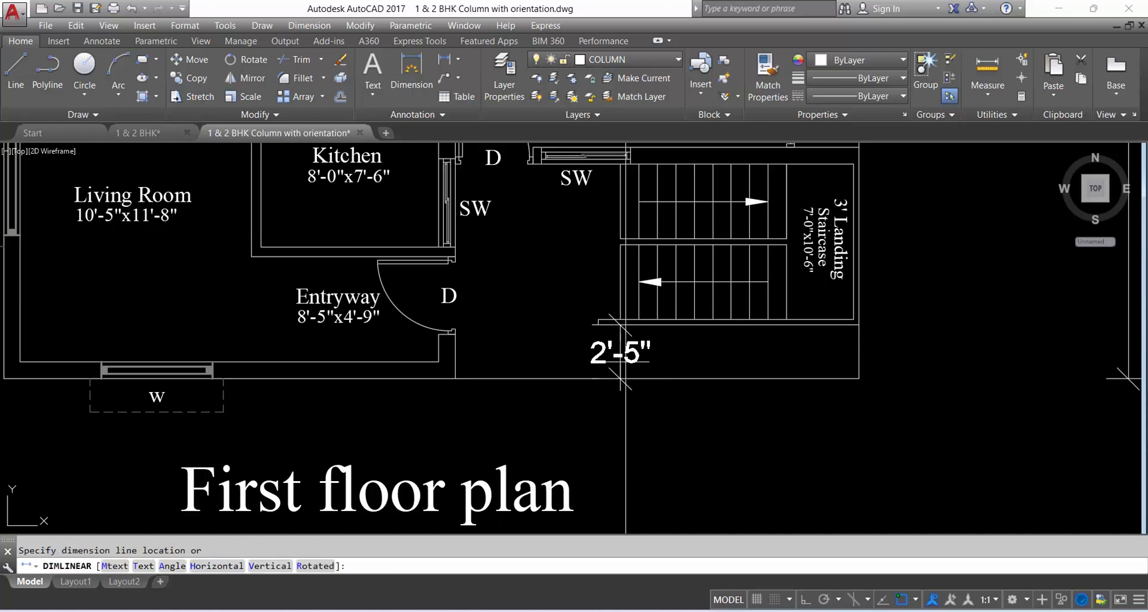
pyautogui.press('Escape')
pyautogui.scroll(-1, 641, 361)
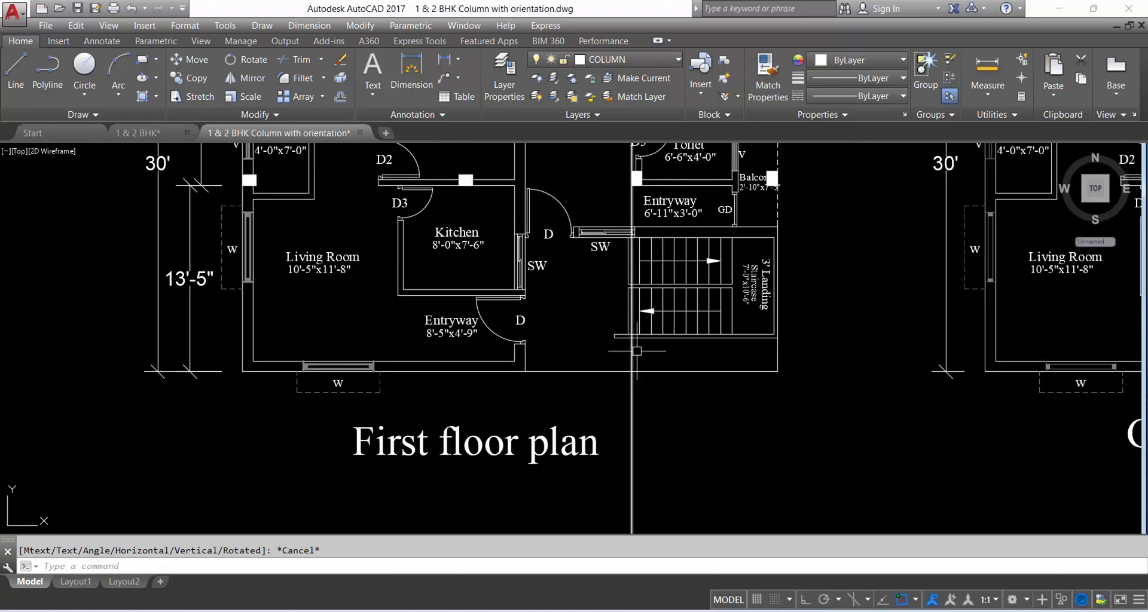
# Copy the entryway column by its northwest corner to where the construction line meets the south face of the staircase wall
pyautogui.scroll(4, 636, 337)
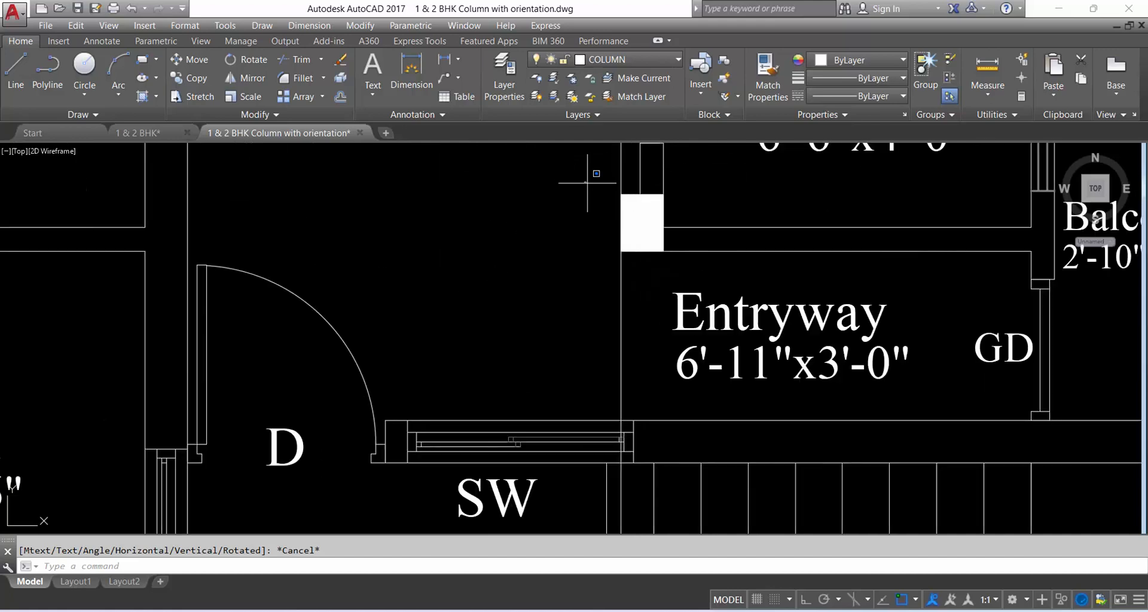
pyautogui.click(625, 203)
pyautogui.click(677, 275)
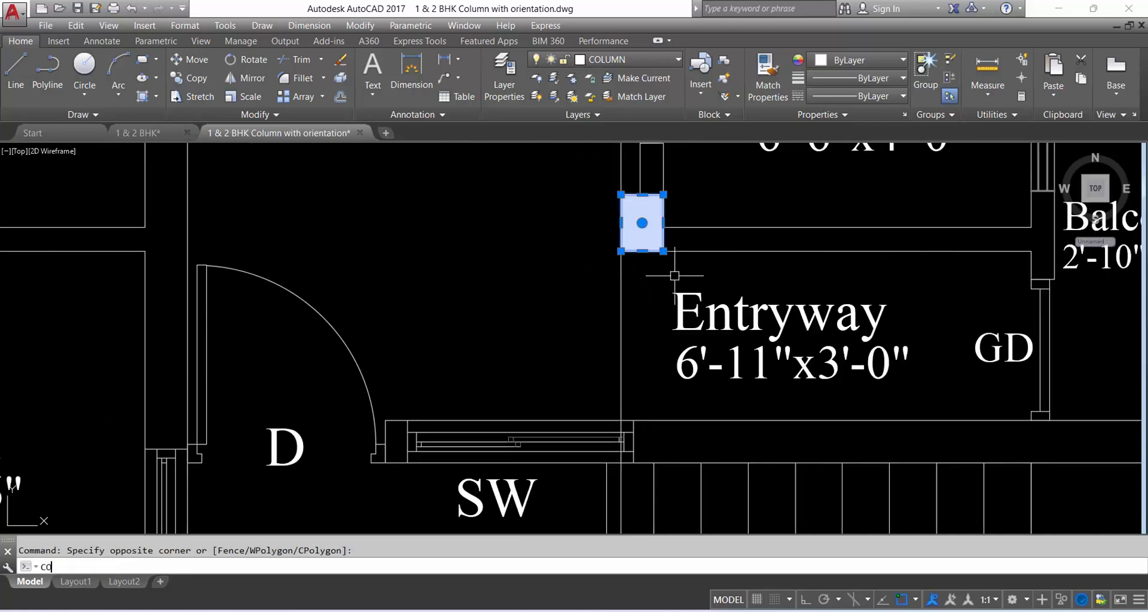
pyautogui.write('co')
pyautogui.press('Return')
pyautogui.click(621, 194)
pyautogui.scroll(-6, 620, 194)
pyautogui.scroll(6, 610, 371)
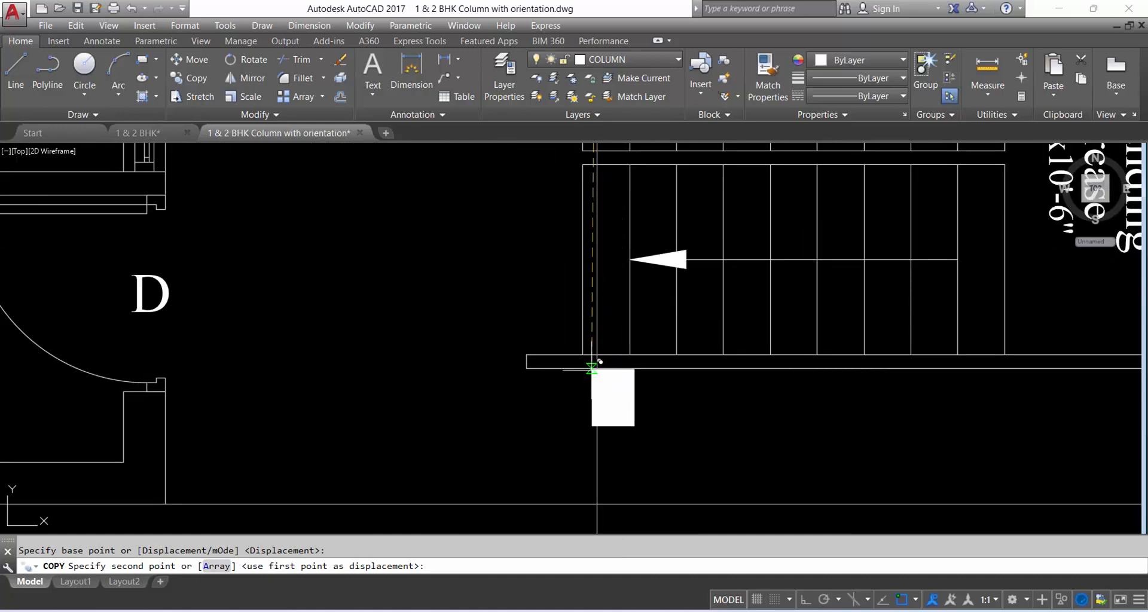
pyautogui.scroll(-2, 601, 360)
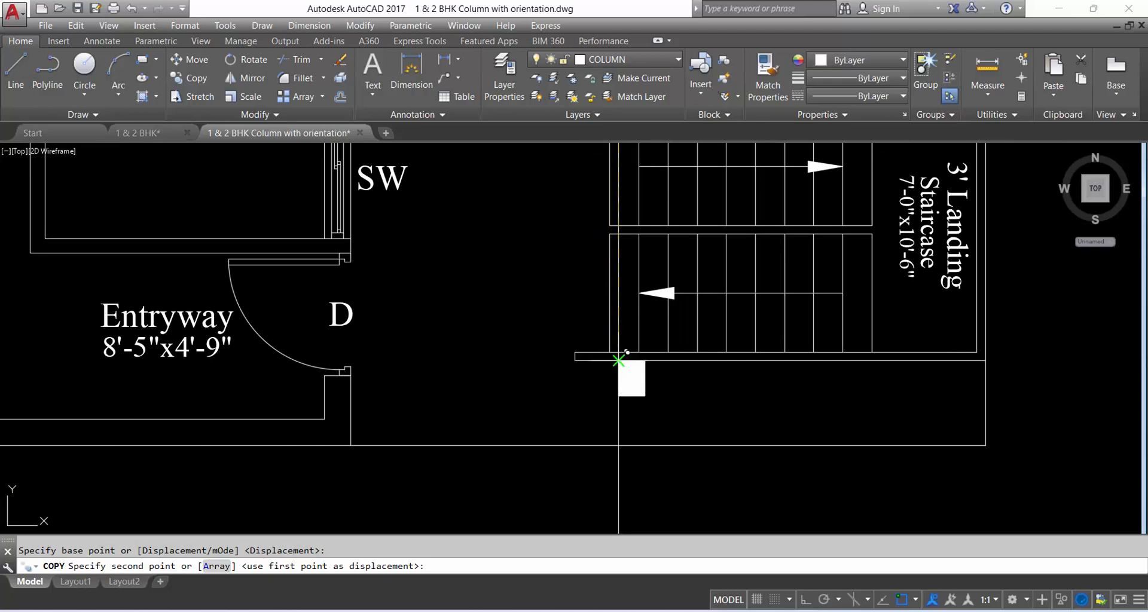
pyautogui.click(619, 360)
# Place another copy of the column below the staircase wall at the plan's east edge, in line with the balcony column
pyautogui.scroll(-2, 691, 361)
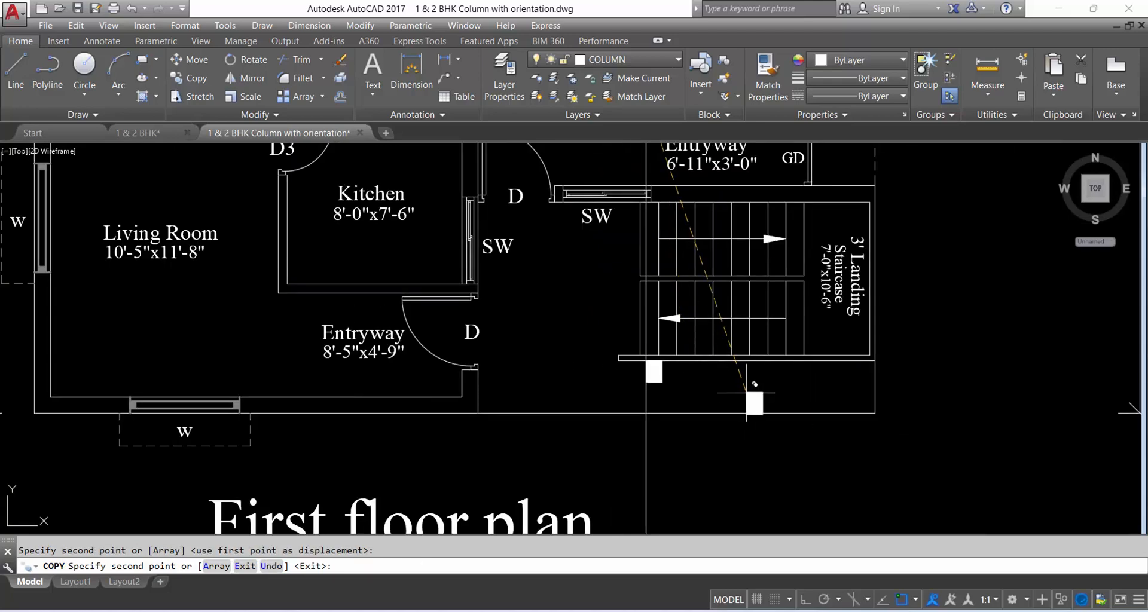
pyautogui.scroll(-2, 746, 393)
pyautogui.scroll(2, 829, 369)
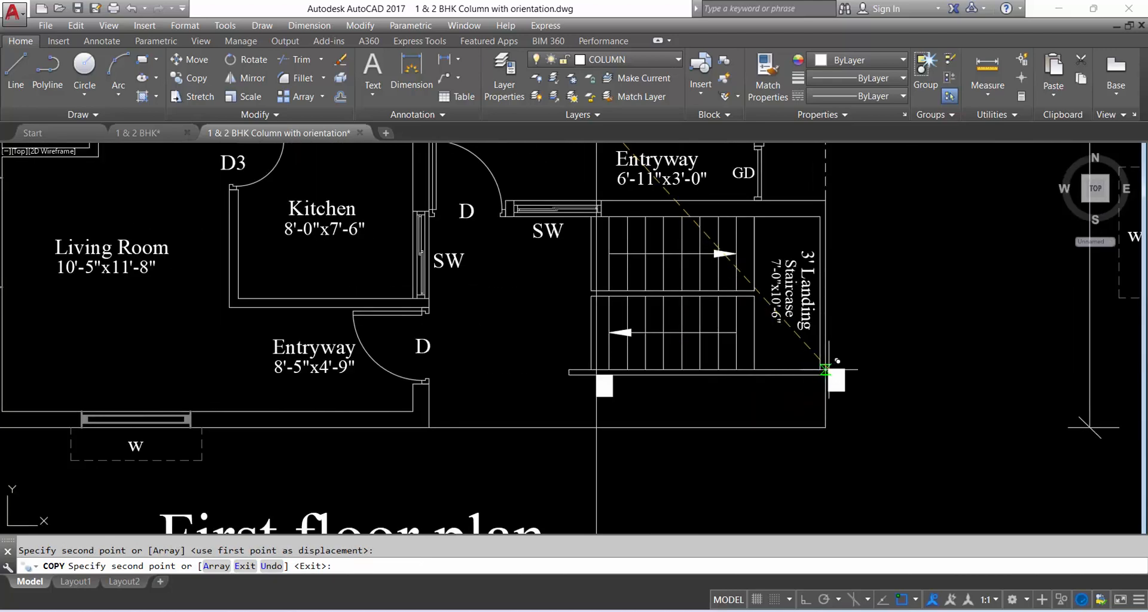
pyautogui.scroll(-2, 826, 370)
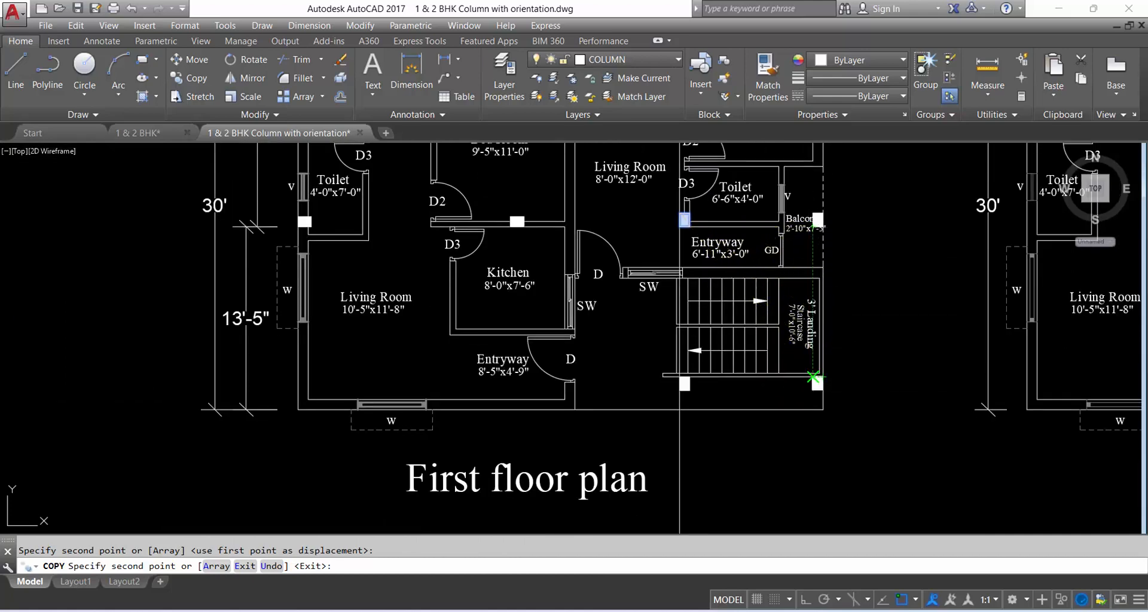
pyautogui.press('Escape')
pyautogui.scroll(-1, 826, 409)
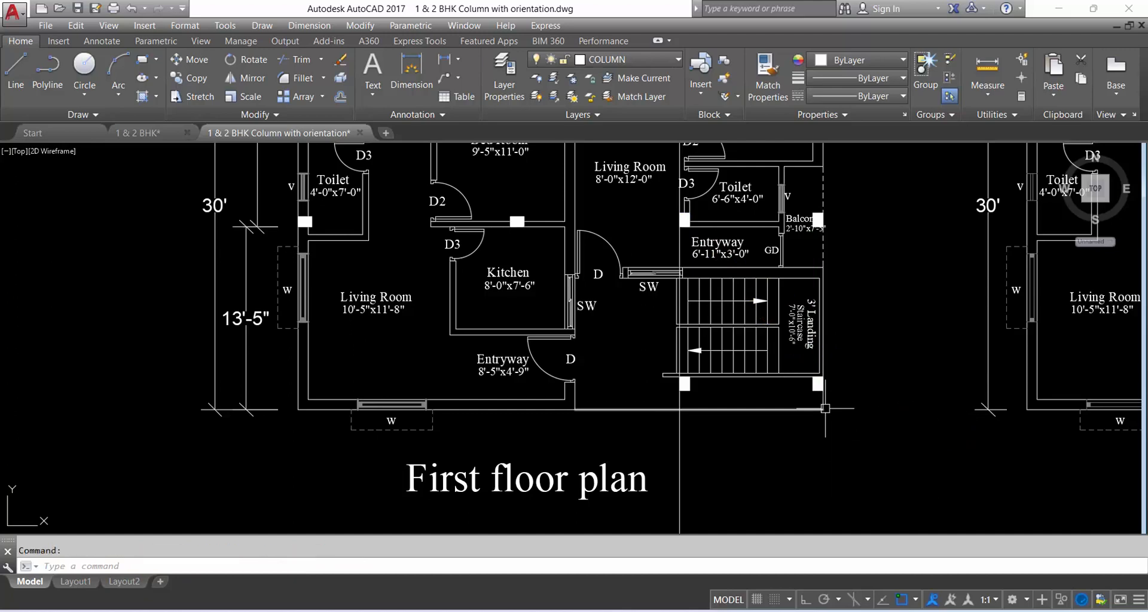
# Erase the vertical construction line running through the entryway and staircase
pyautogui.click(679, 444)
pyautogui.click(634, 440)
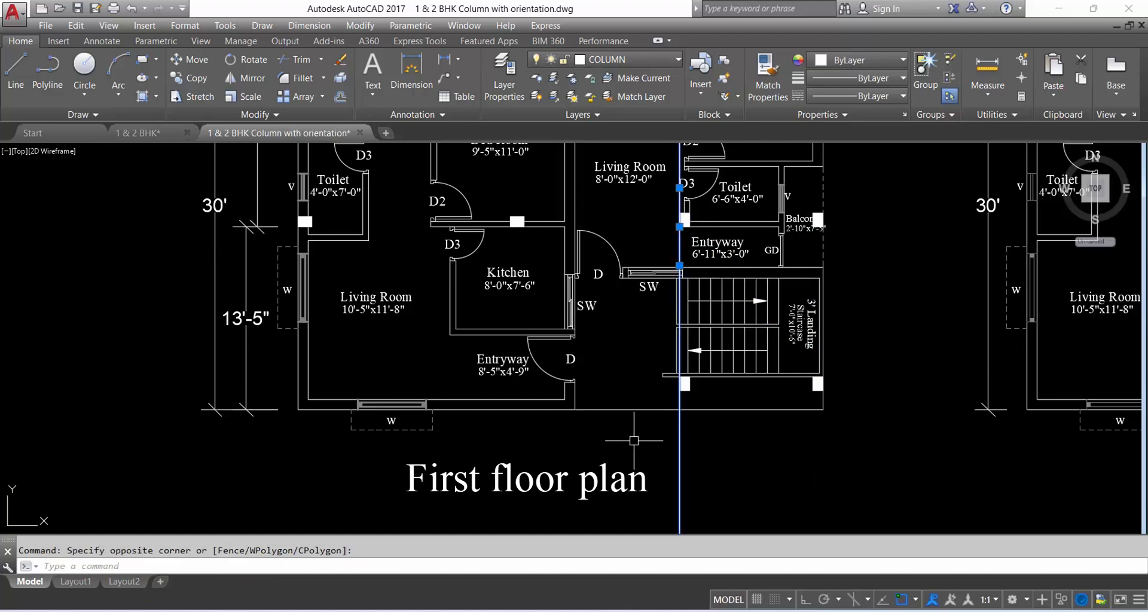
pyautogui.press('Delete')
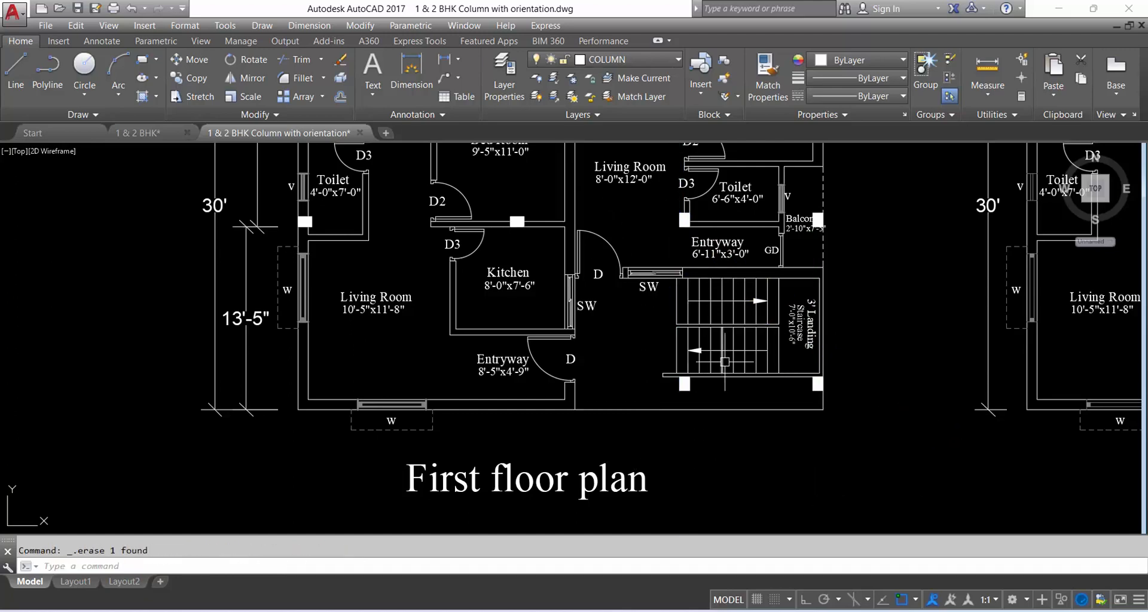
# Measure the spacing between the two columns below the staircase with a linear dimension, without placing it
pyautogui.scroll(-2, 729, 364)
pyautogui.click(444, 60)
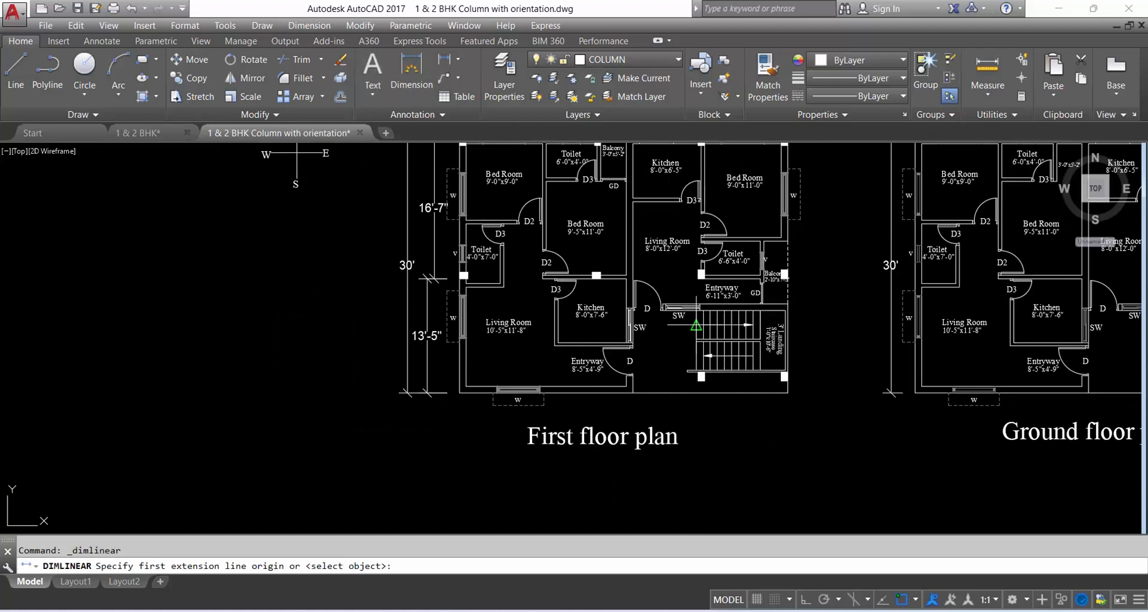
pyautogui.scroll(4, 727, 377)
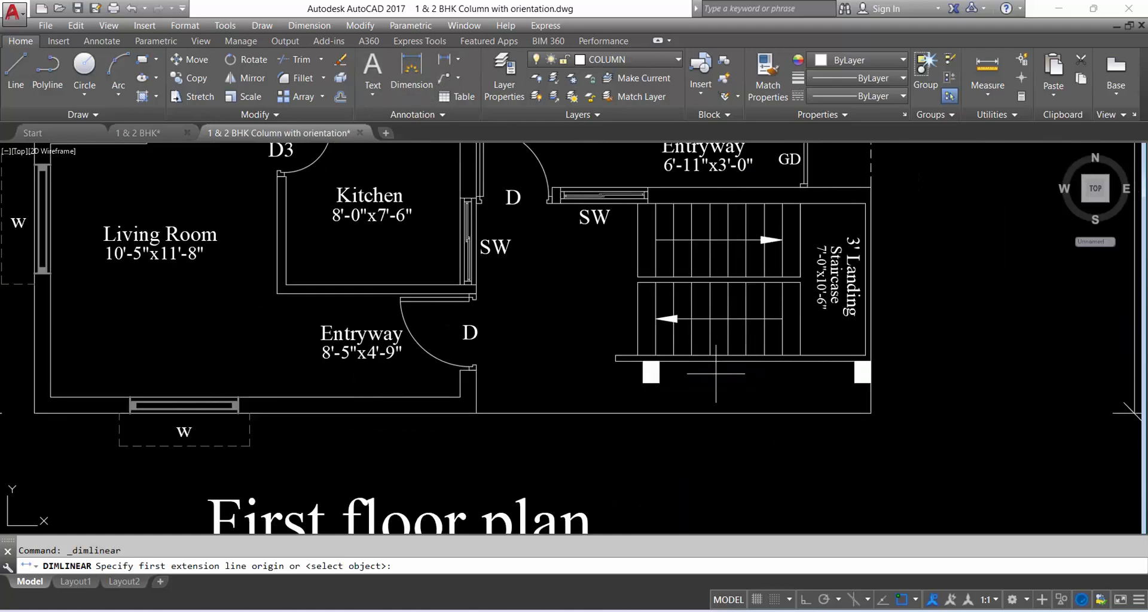
pyautogui.click(855, 362)
pyautogui.press('Escape')
pyautogui.scroll(-2, 750, 355)
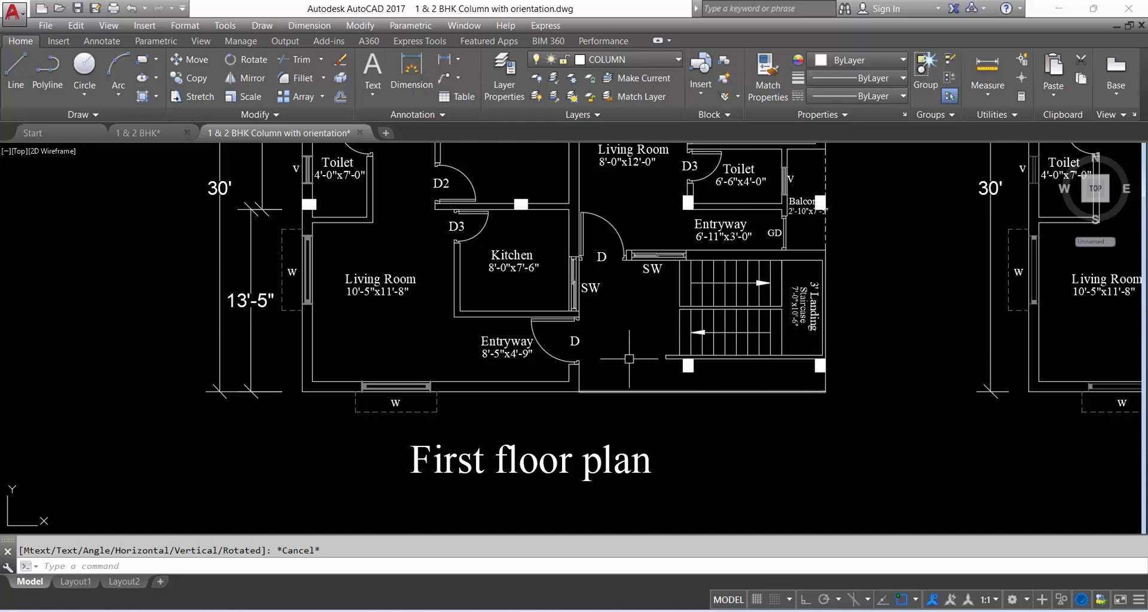
# Place a vertical linear dimension from the north face of the toilet's west-wall column to the plan's southwest corner, outside the west wall
pyautogui.scroll(-3, 671, 384)
pyautogui.scroll(2, 533, 399)
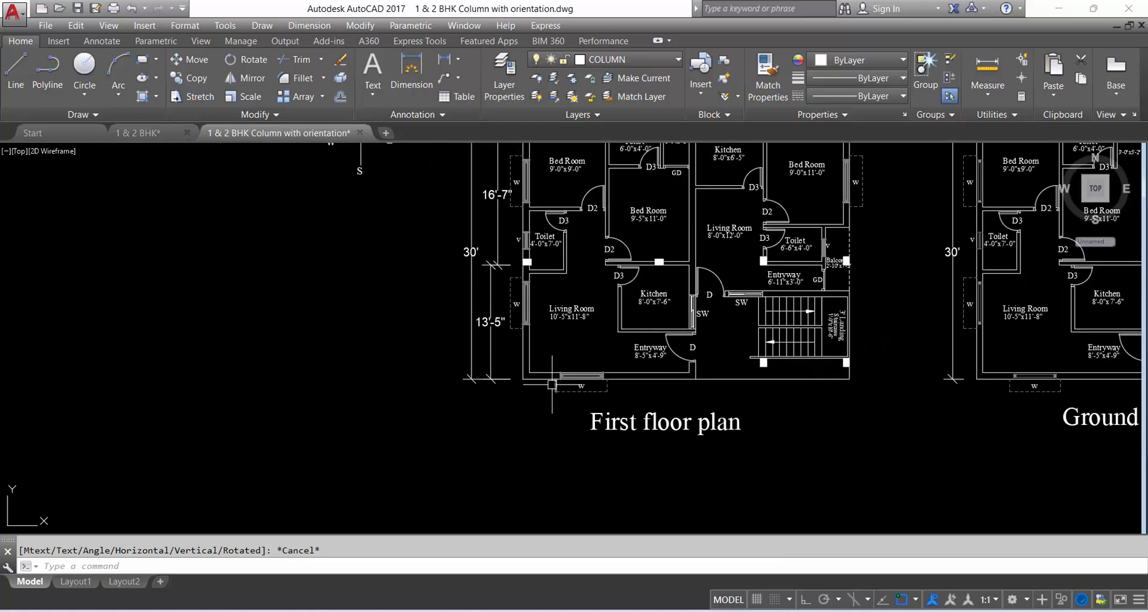
pyautogui.click(411, 70)
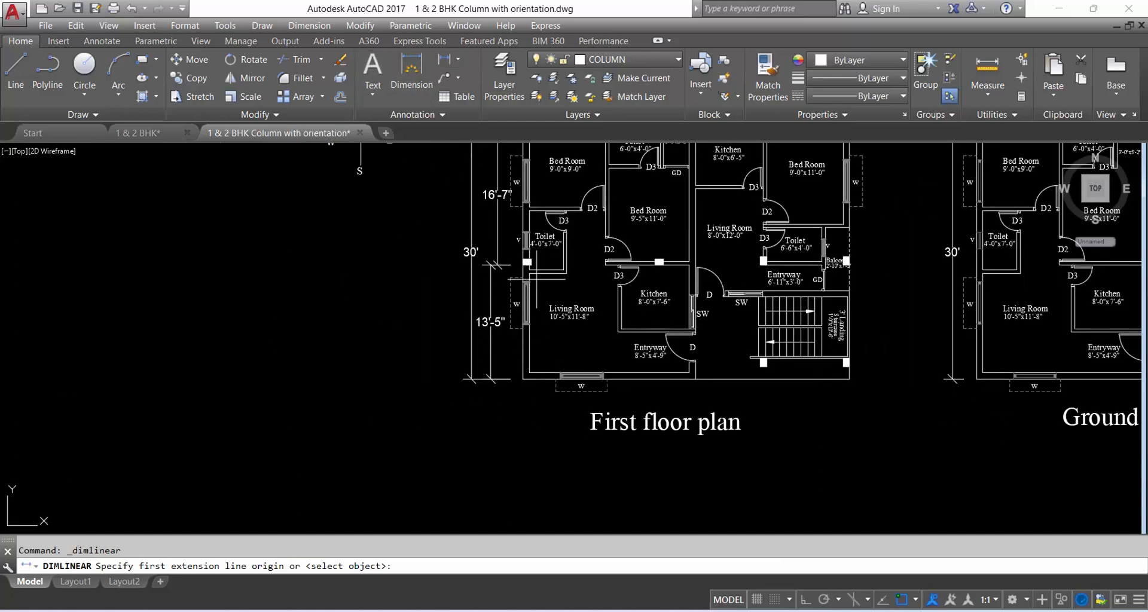
pyautogui.scroll(2, 529, 286)
pyautogui.click(501, 211)
pyautogui.scroll(-3, 501, 210)
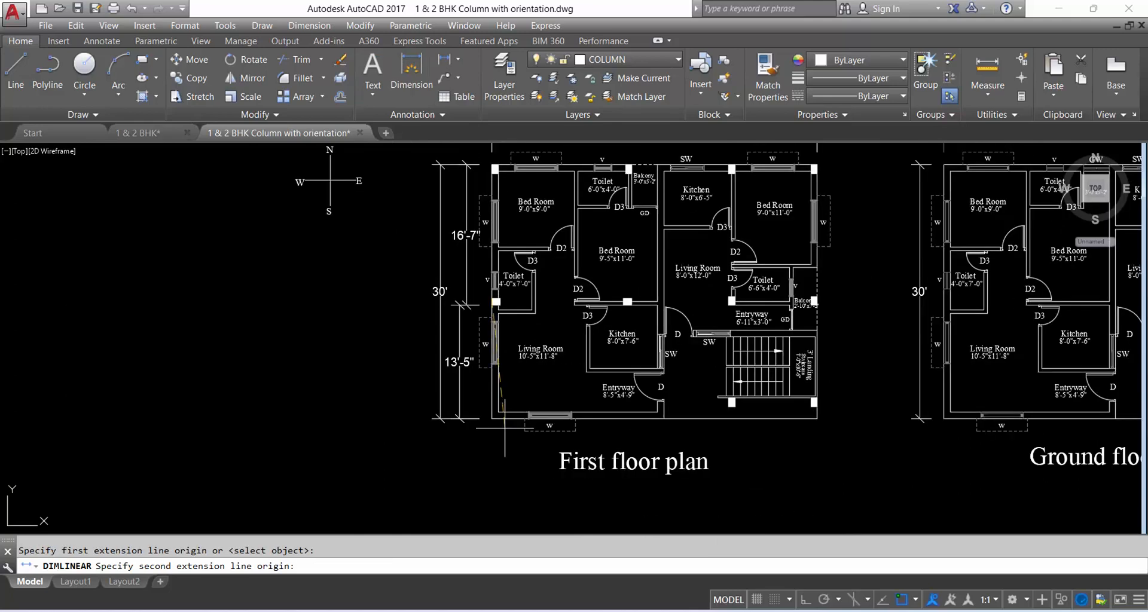
pyautogui.scroll(3, 472, 401)
pyautogui.click(472, 402)
pyautogui.click(436, 386)
pyautogui.scroll(-4, 455, 383)
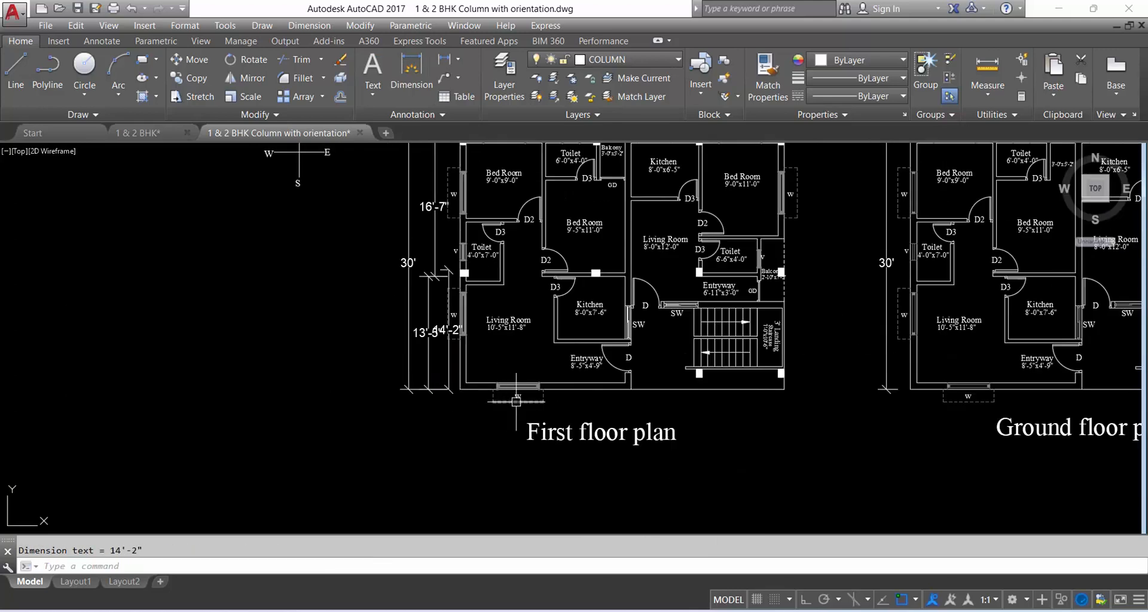
pyautogui.scroll(2, 469, 359)
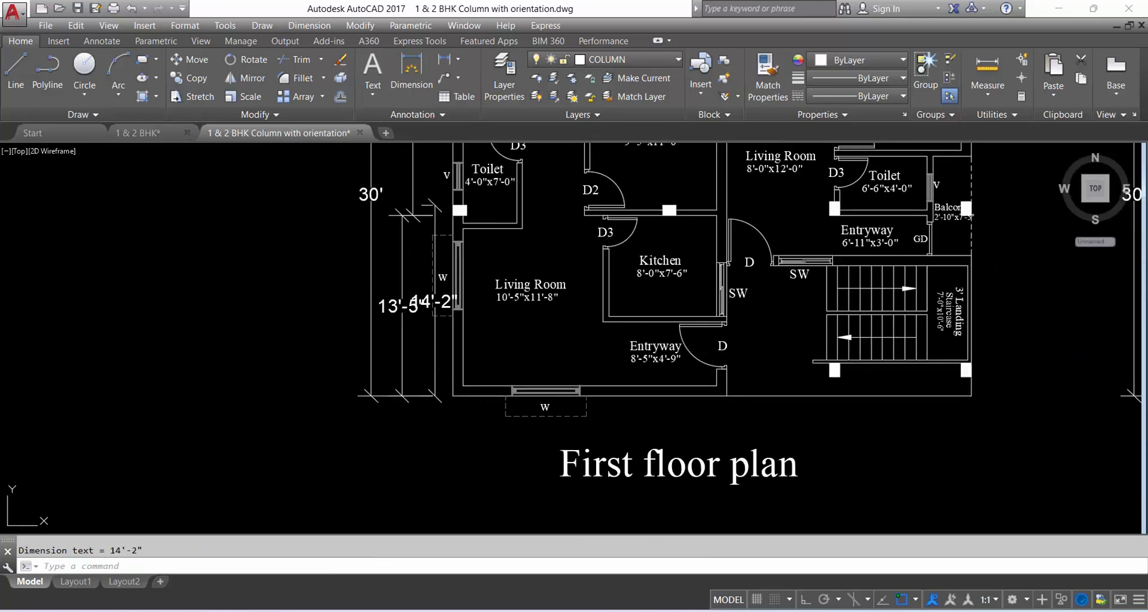
# Draw a vertical construction line along the east face of the column on the kitchen's north wall
pyautogui.press('Return')
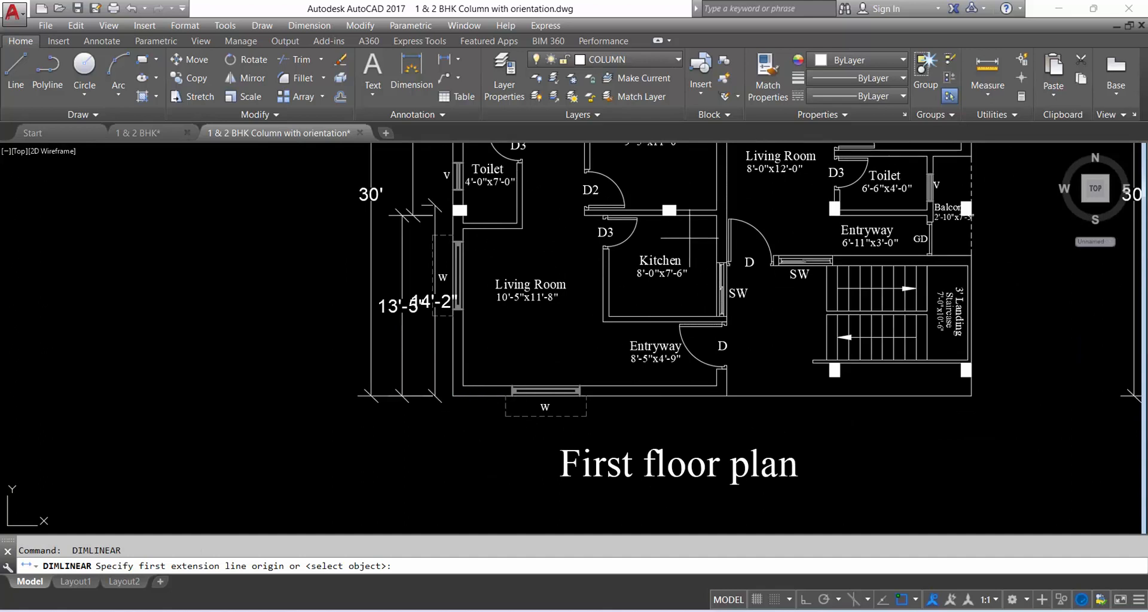
pyautogui.press('Escape')
pyautogui.write('xl')
pyautogui.press('Return')
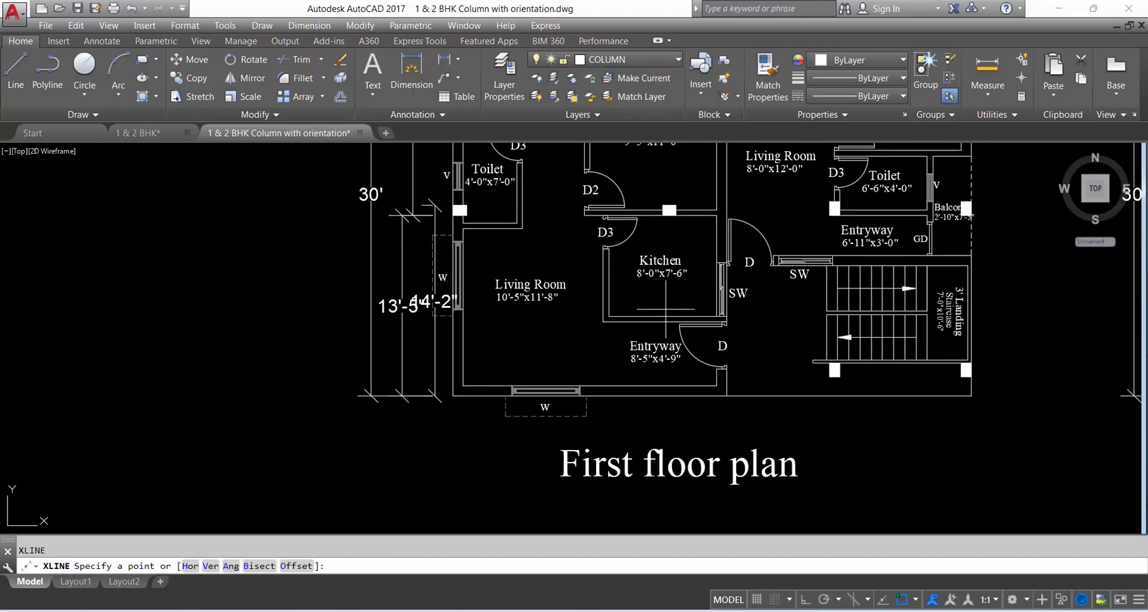
pyautogui.write('v')
pyautogui.press('Return')
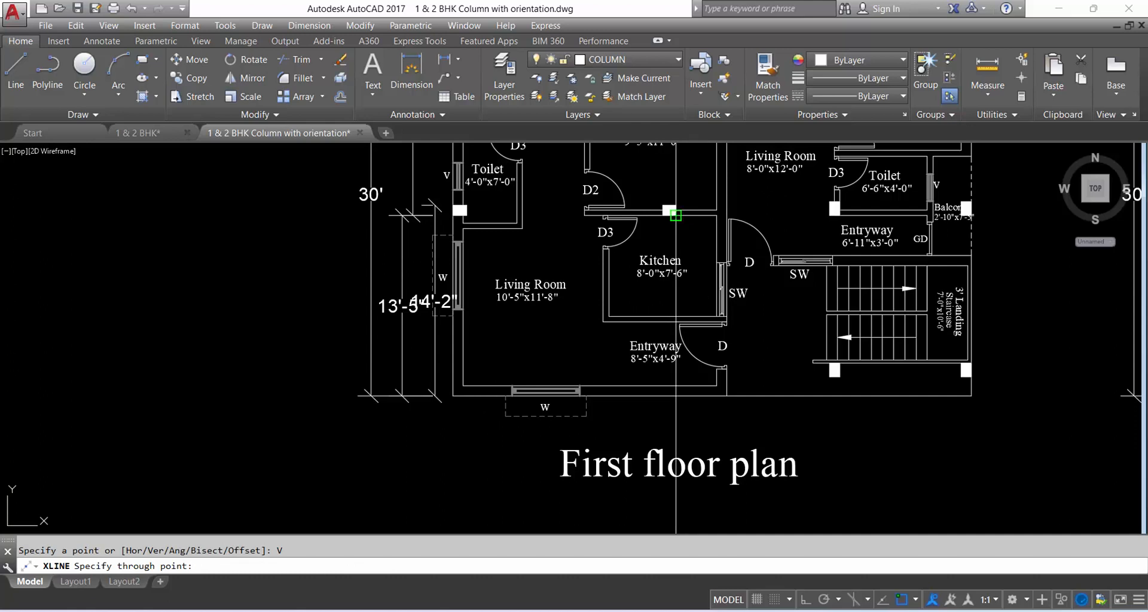
pyautogui.click(675, 214)
pyautogui.press('Escape')
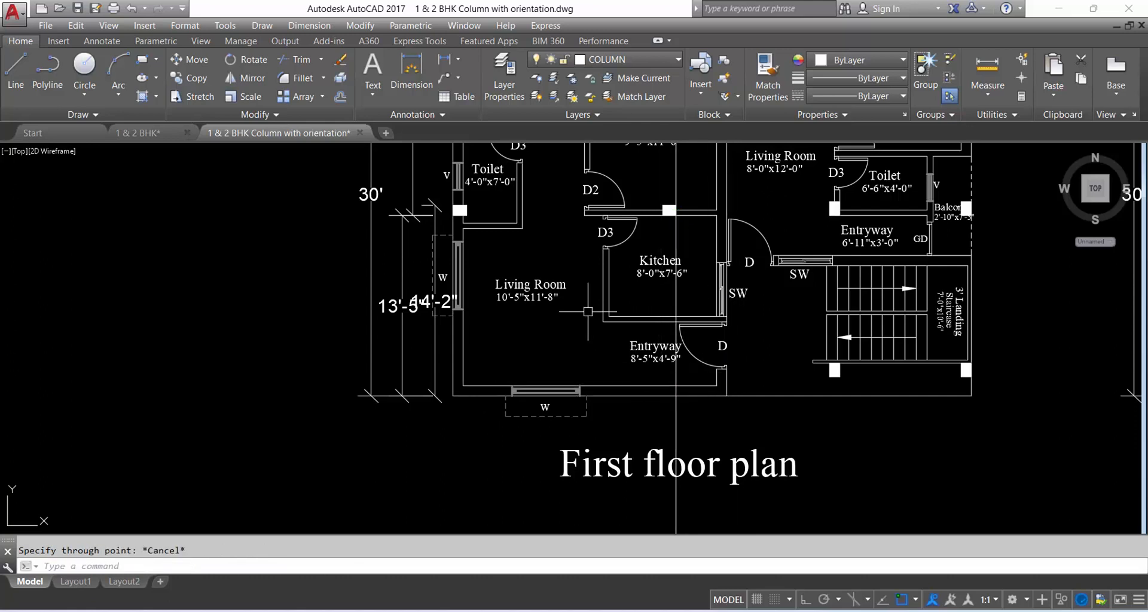
# Place a horizontal linear dimension below the south wall, from the plan's southwest corner to the vertical construction line
pyautogui.click(443, 59)
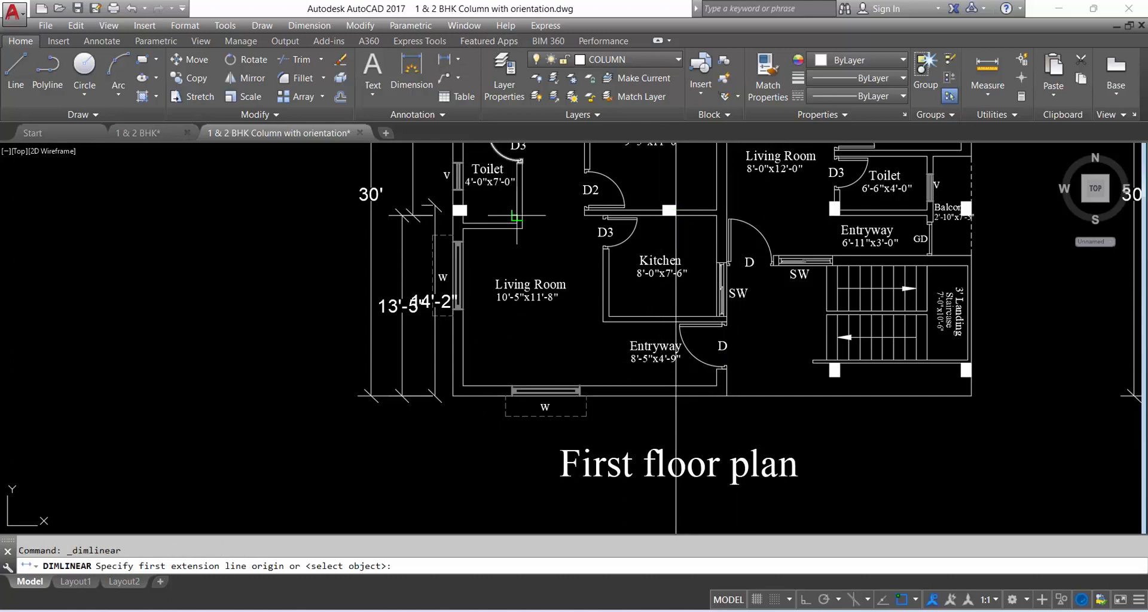
pyautogui.click(455, 398)
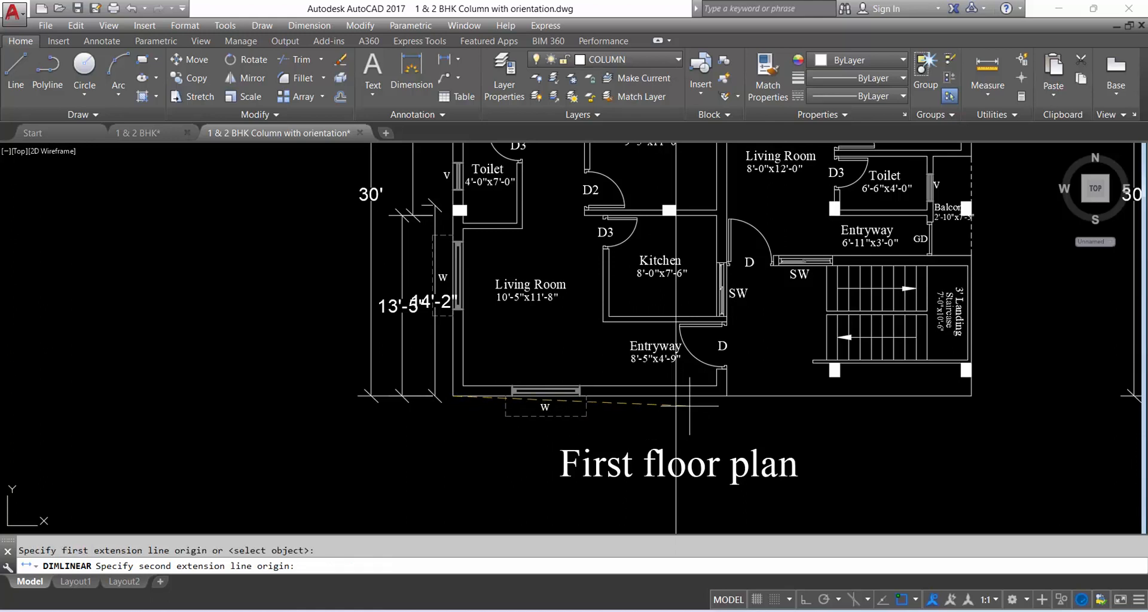
pyautogui.click(675, 398)
pyautogui.click(589, 424)
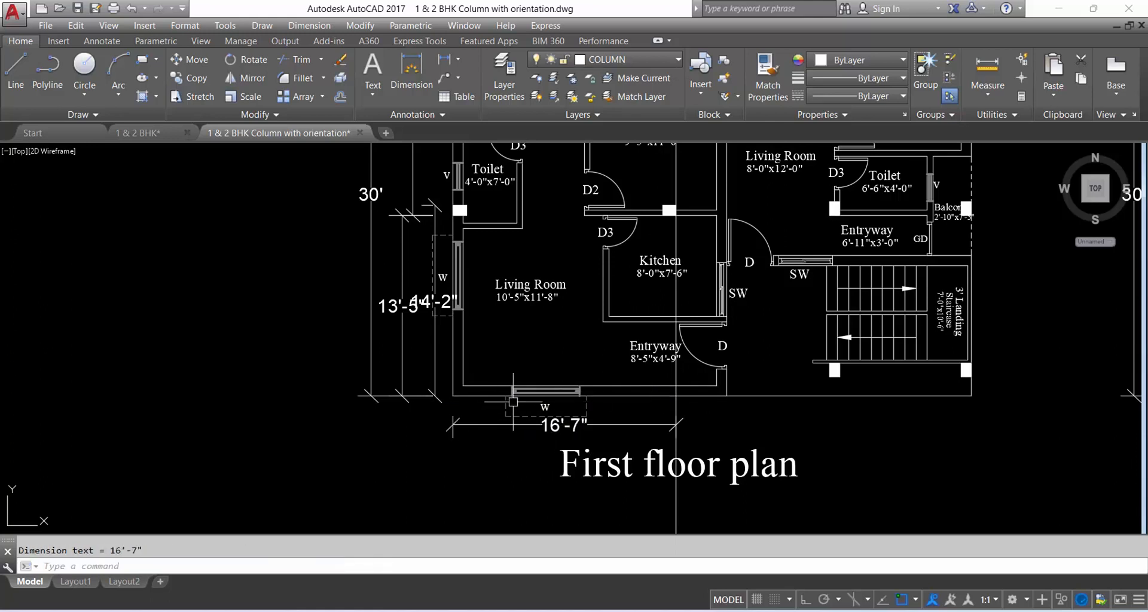
# Copy the column on the toilet's west wall to the plan's southwest corner, aligning the outer corners
pyautogui.scroll(4, 442, 179)
pyautogui.click(451, 238)
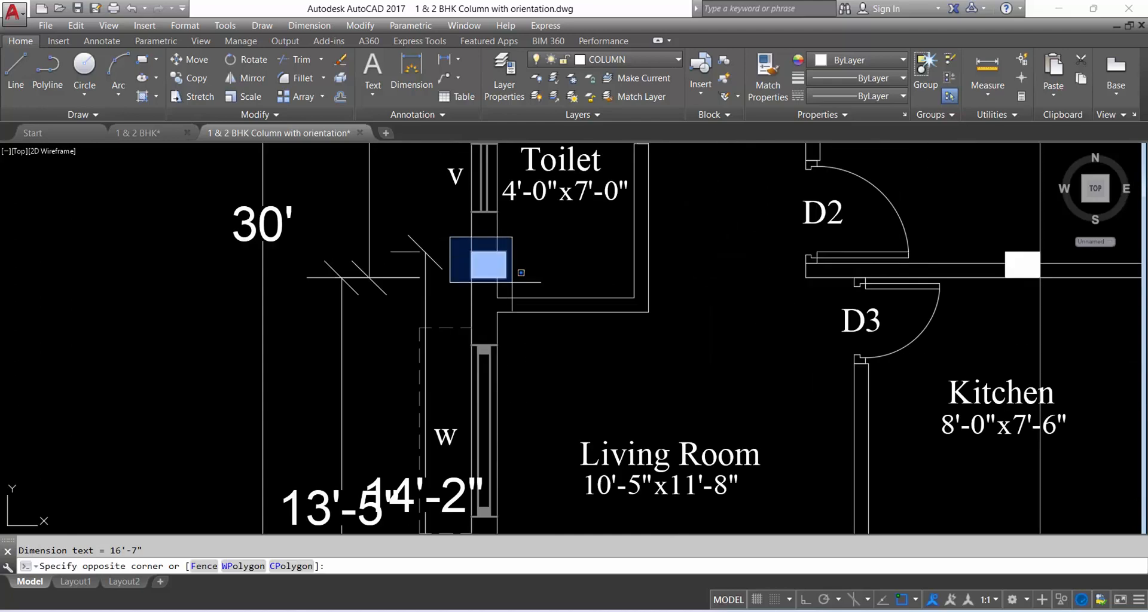
pyautogui.click(528, 287)
pyautogui.write('co')
pyautogui.press('Return')
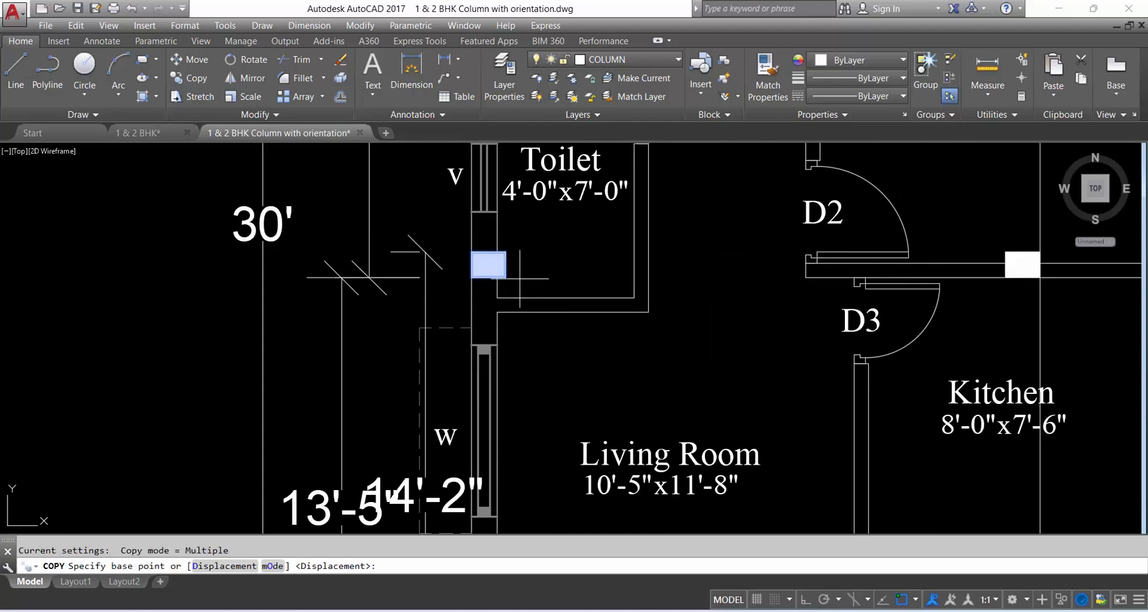
pyautogui.click(471, 277)
pyautogui.scroll(-4, 479, 269)
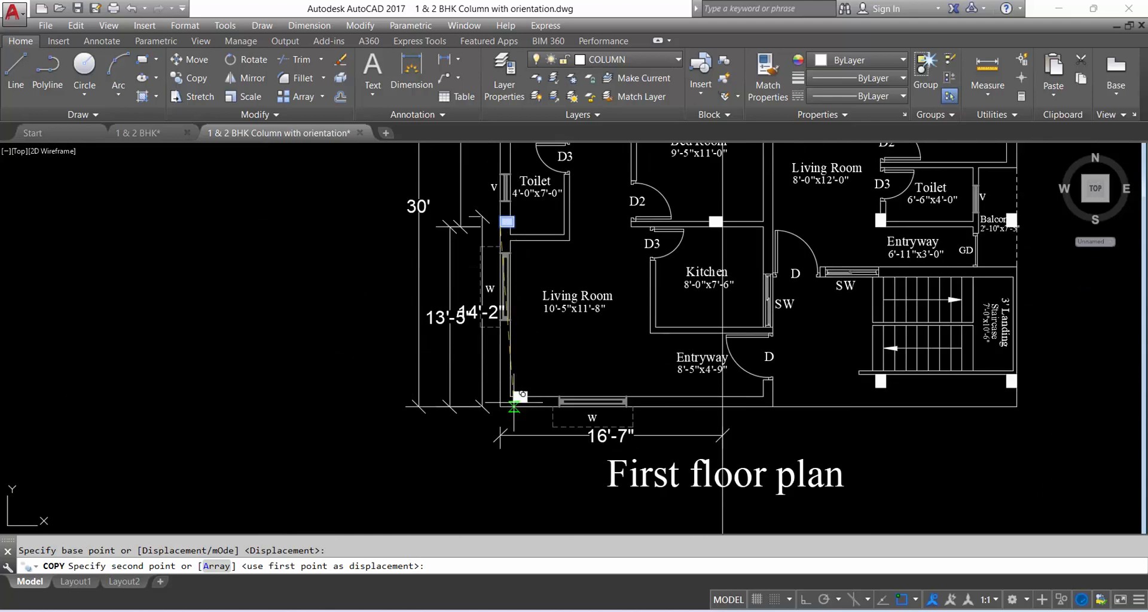
pyautogui.scroll(5, 495, 402)
pyautogui.click(483, 413)
pyautogui.scroll(-2, 609, 363)
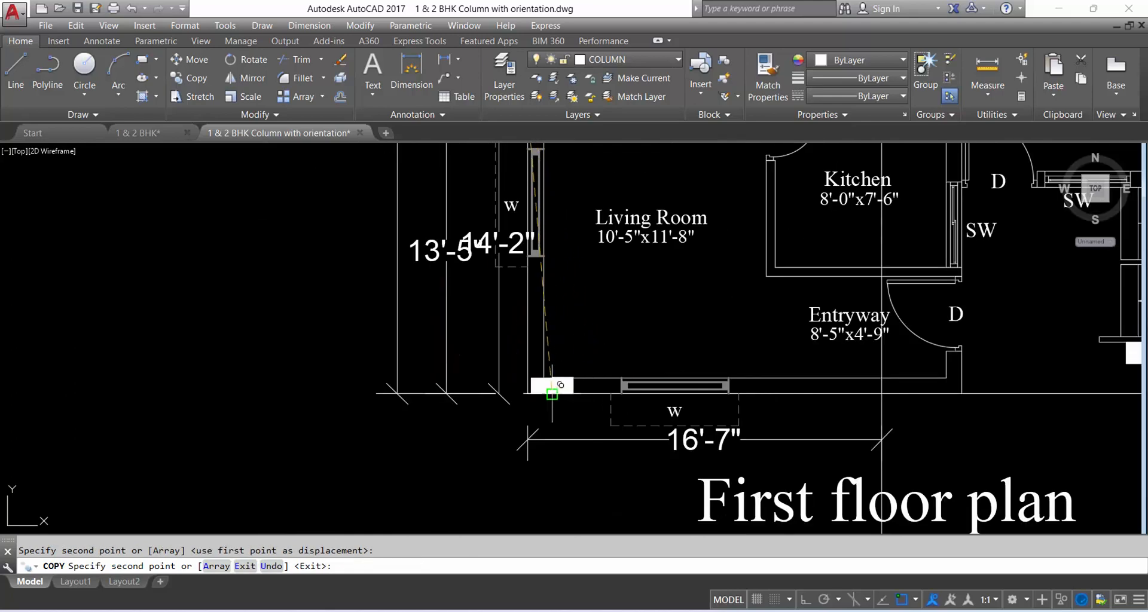
pyautogui.press('u')
pyautogui.press('Return')
pyautogui.scroll(-4, 526, 385)
pyautogui.scroll(6, 537, 412)
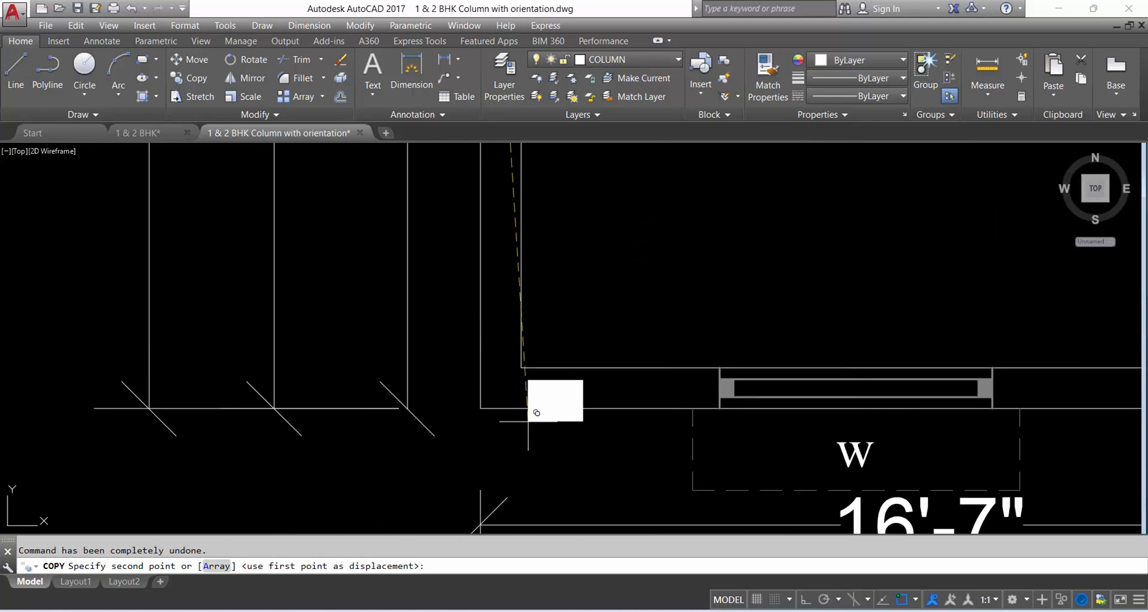
pyautogui.click(479, 404)
pyautogui.scroll(-4, 478, 403)
pyautogui.press('Escape')
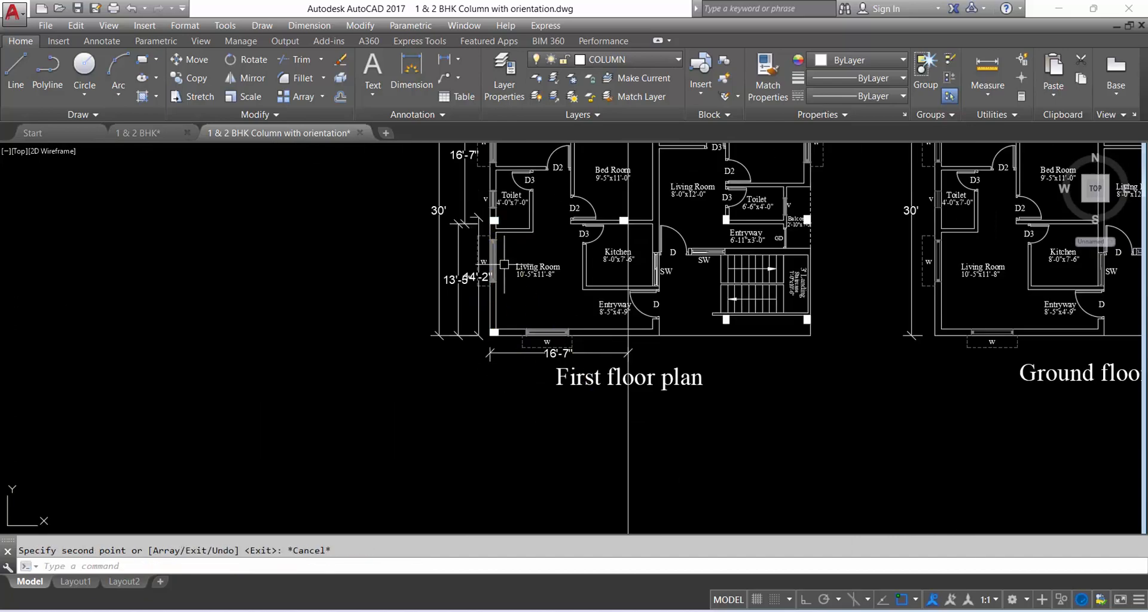
# Erase the 13'-5" vertical dimension outside the living room's west wall
pyautogui.scroll(4, 475, 272)
pyautogui.click(466, 333)
pyautogui.click(433, 341)
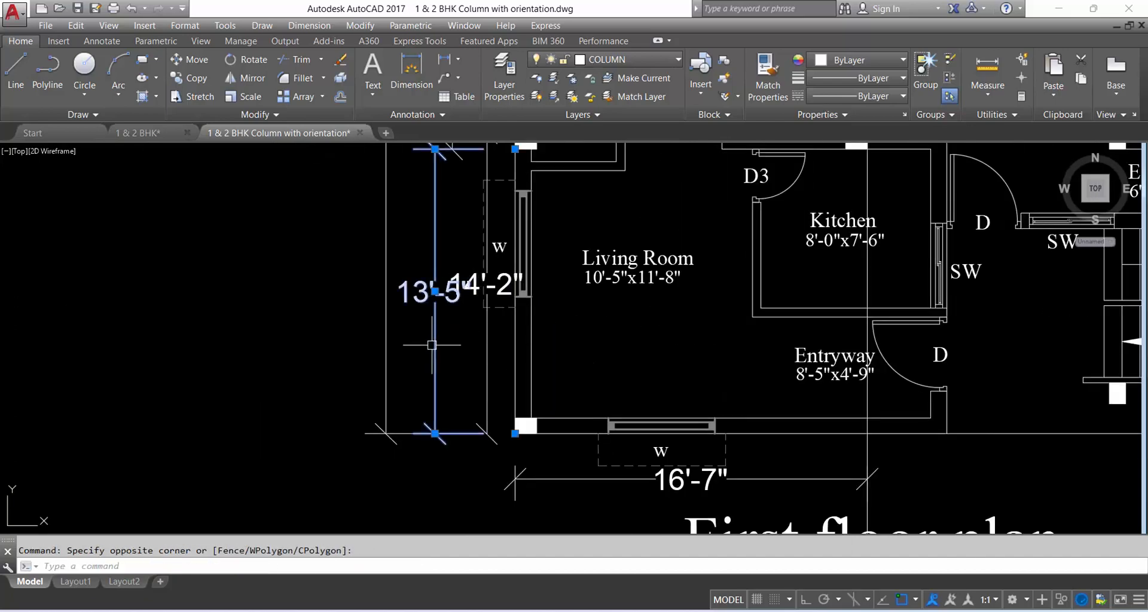
pyautogui.press('Delete')
# Place a vertical linear dimension from the northeast corner of the kitchen's north-wall column to the south wall's outer face
pyautogui.scroll(-2, 395, 362)
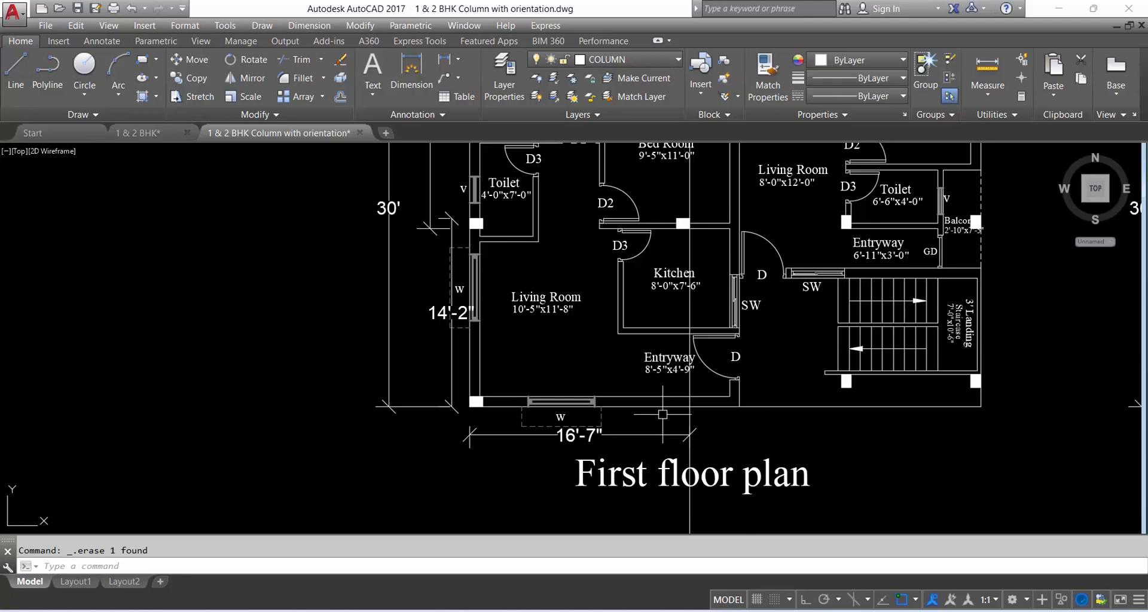
pyautogui.scroll(-2, 664, 412)
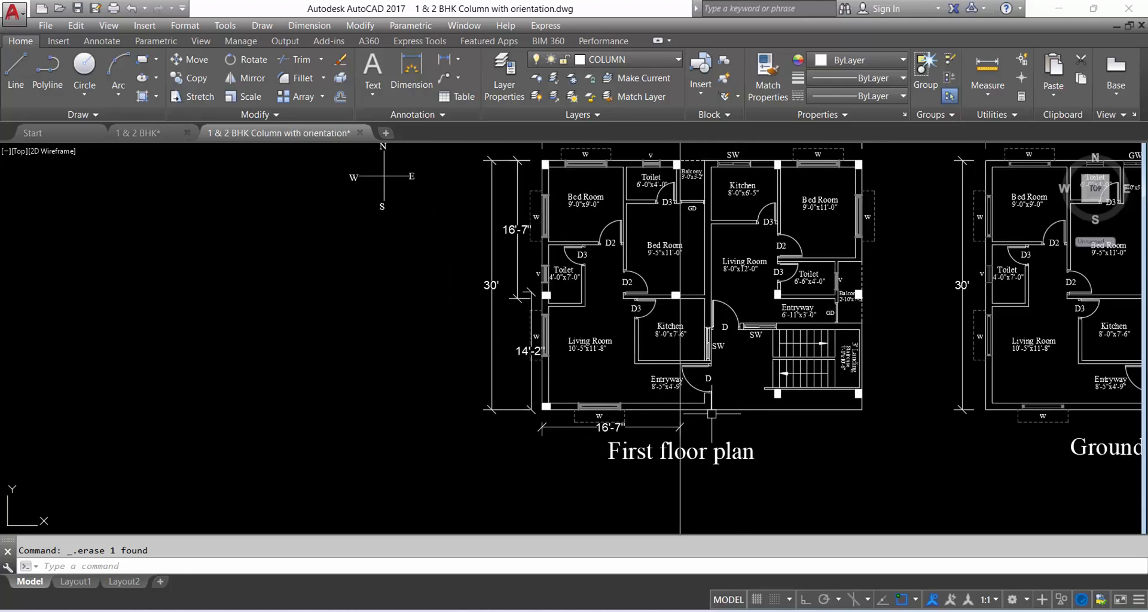
pyautogui.scroll(2, 712, 414)
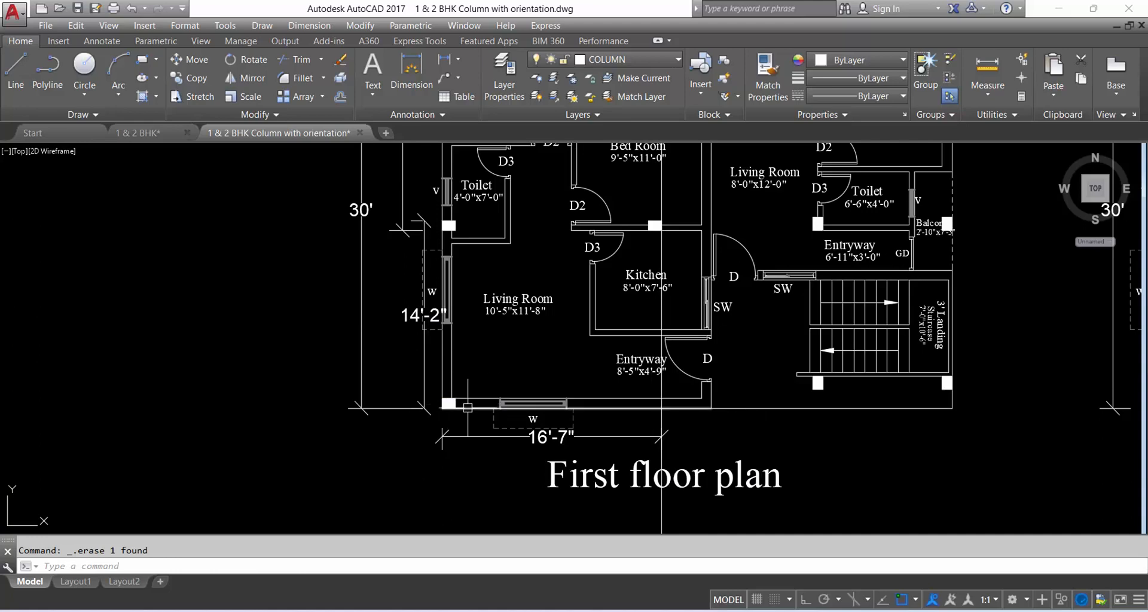
pyautogui.scroll(-2, 436, 411)
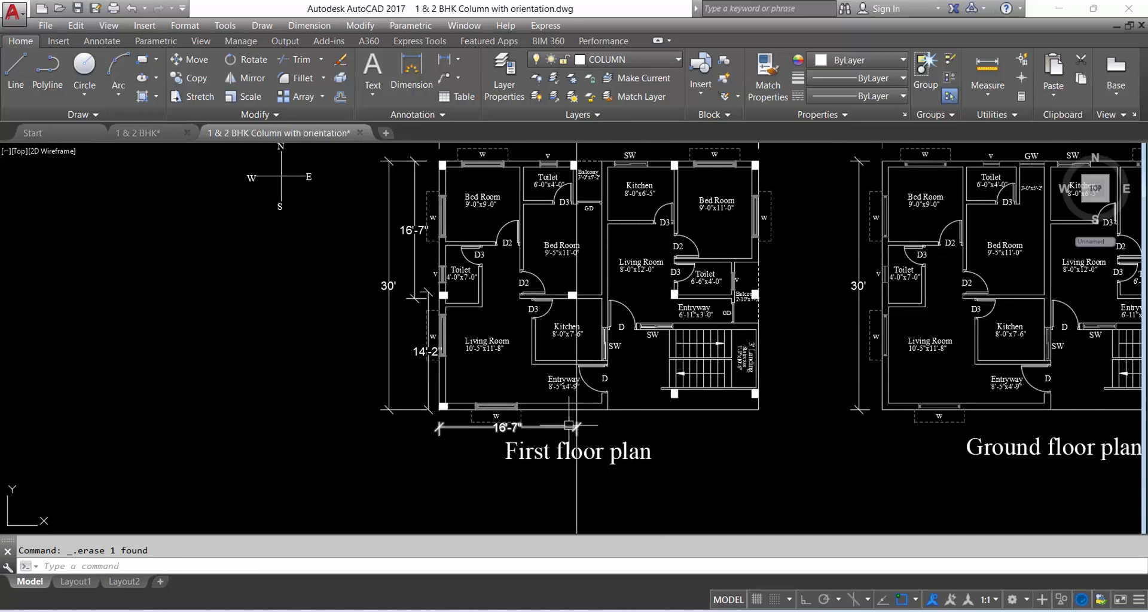
pyautogui.scroll(2, 586, 407)
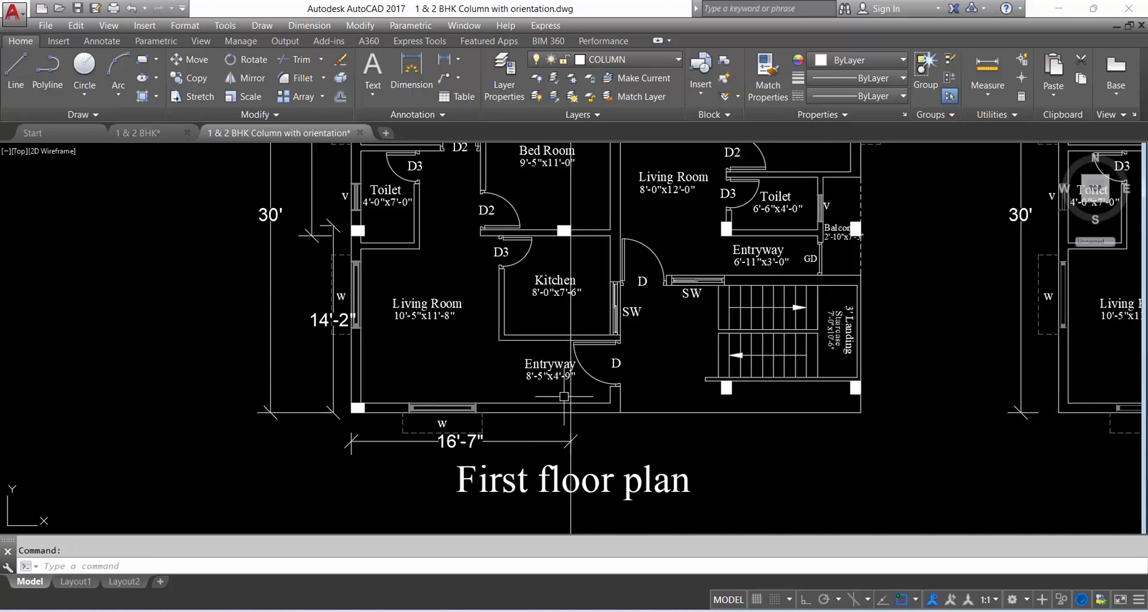
pyautogui.click(444, 59)
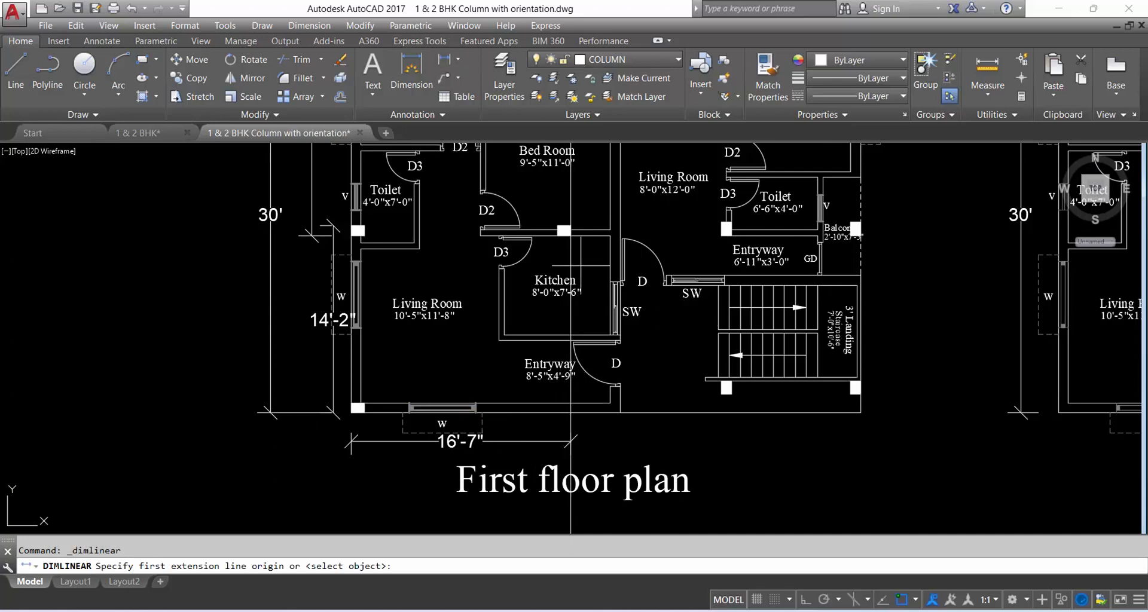
pyautogui.click(571, 225)
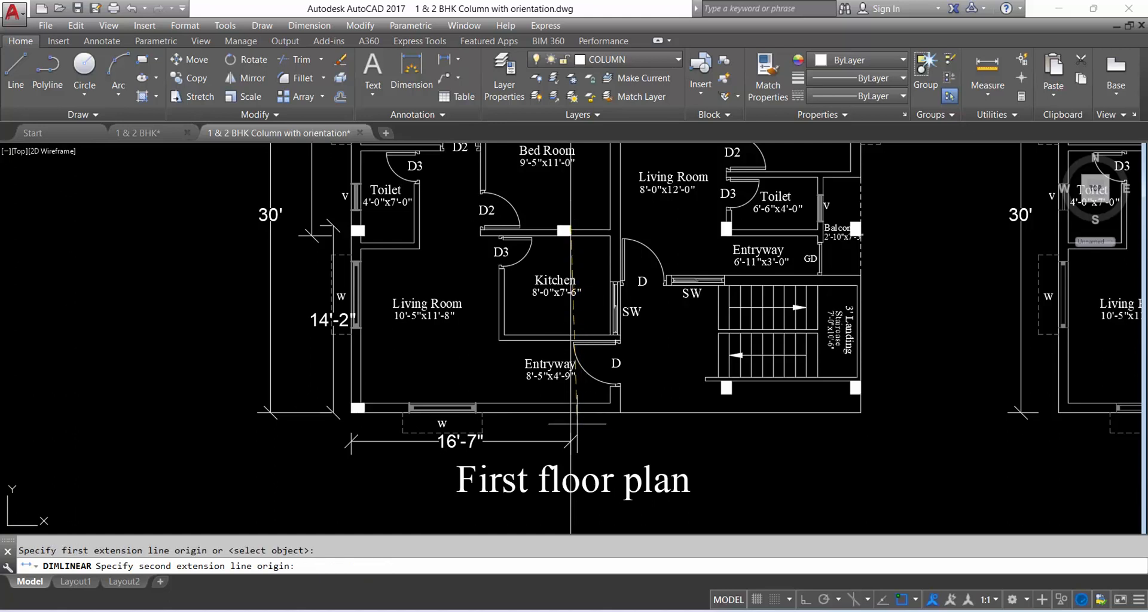
pyautogui.click(570, 413)
pyautogui.click(591, 311)
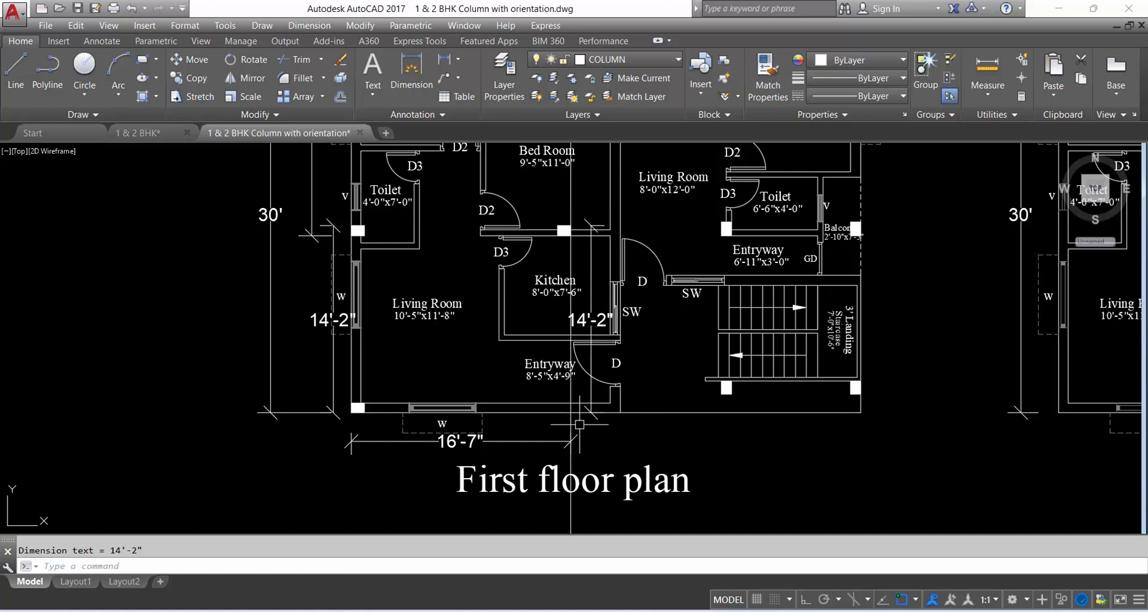
# Copy the kitchen's north-wall column straight down to the south wall, aligned with the vertical construction line
pyautogui.click(545, 210)
pyautogui.click(582, 259)
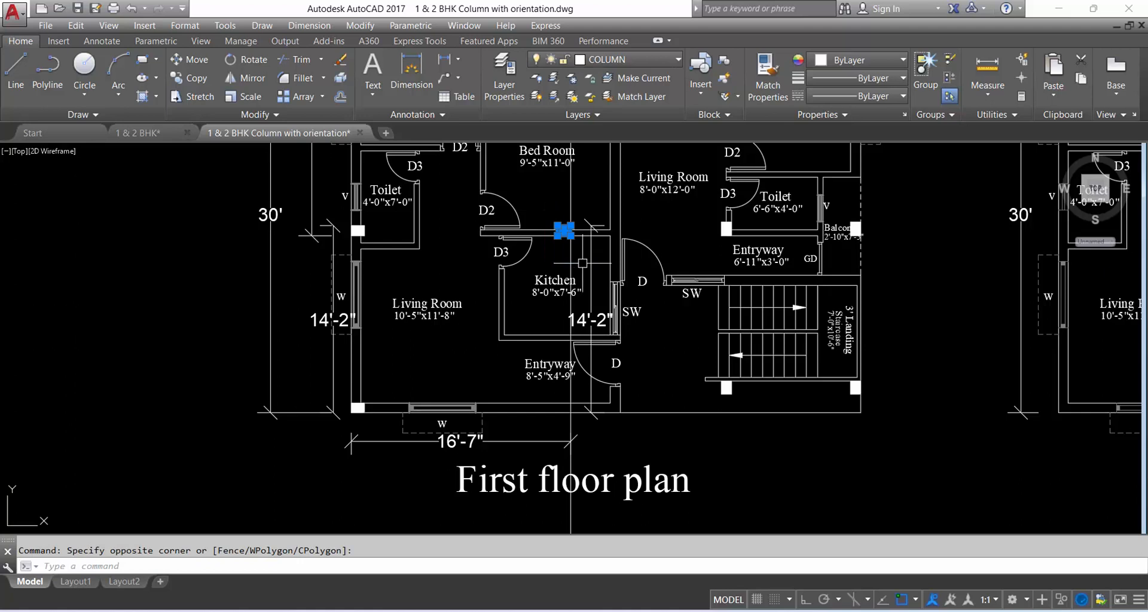
pyautogui.write('co')
pyautogui.press('Return')
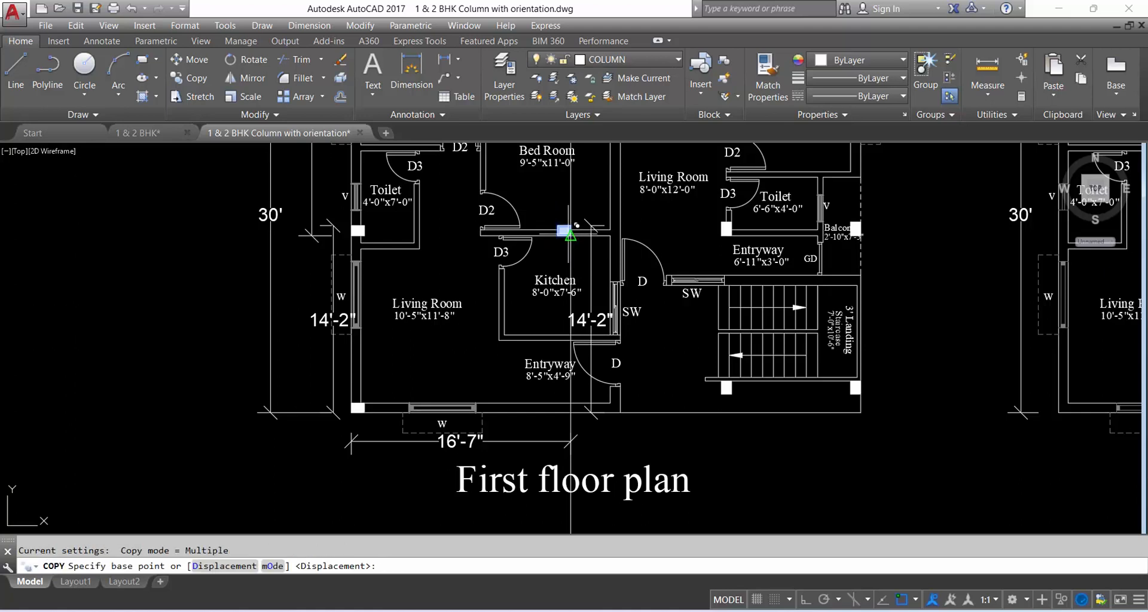
pyautogui.click(570, 234)
pyautogui.click(571, 409)
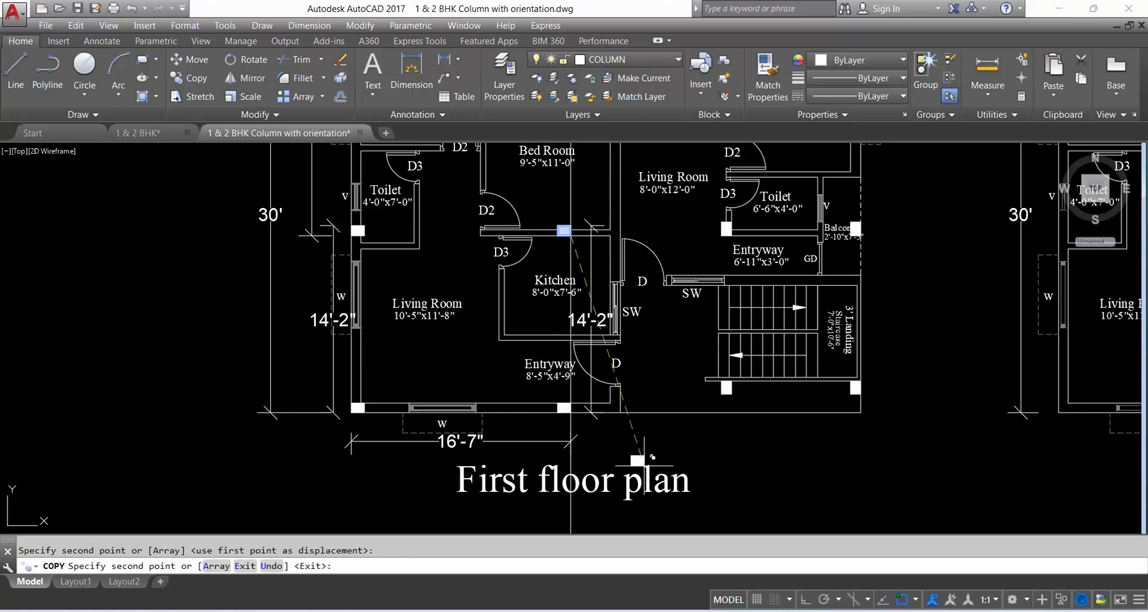
pyautogui.press('Escape')
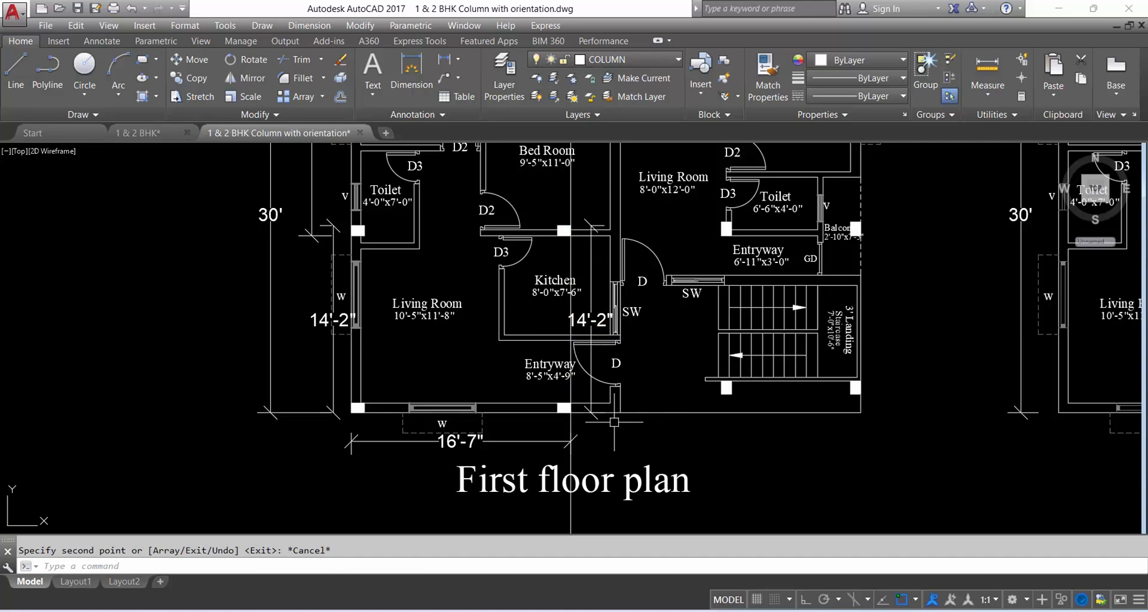
# Erase the dimension below the south wall, the vertical dimension through the kitchen and the construction line, and save the drawing
pyautogui.scroll(-3, 570, 408)
pyautogui.scroll(3, 571, 408)
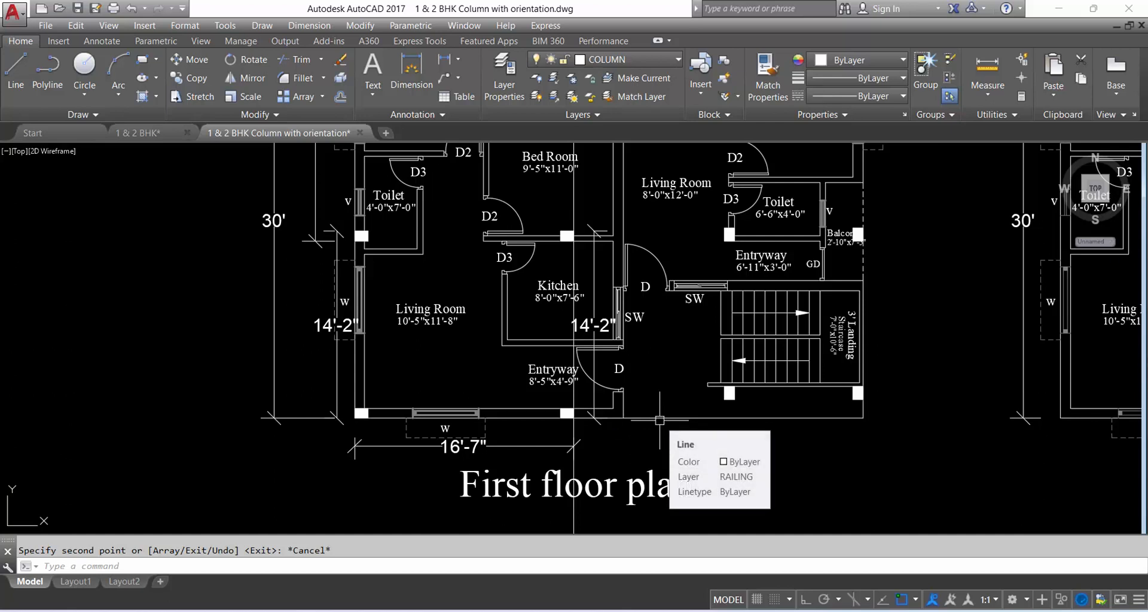
pyautogui.hotkey('ctrl', 's')
pyautogui.click(512, 443)
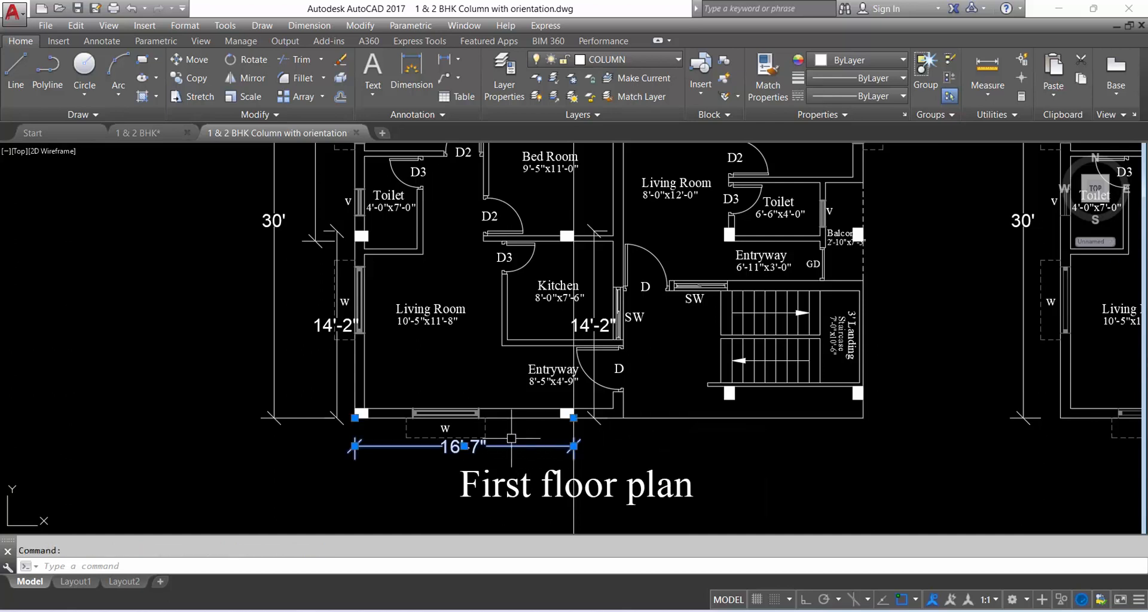
pyautogui.press('Delete')
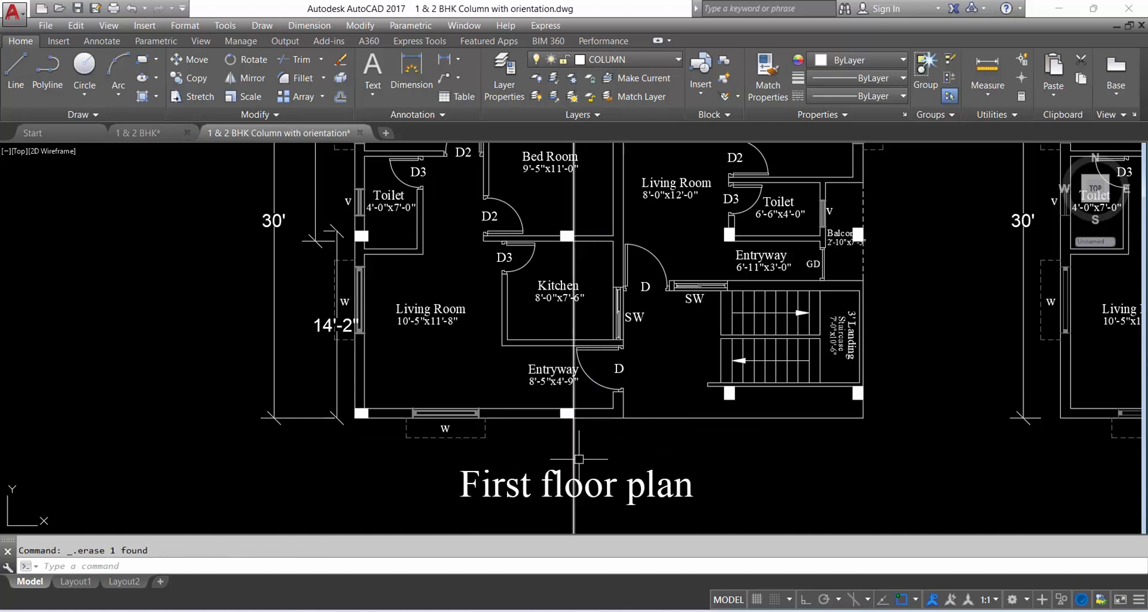
pyautogui.scroll(-2, 555, 415)
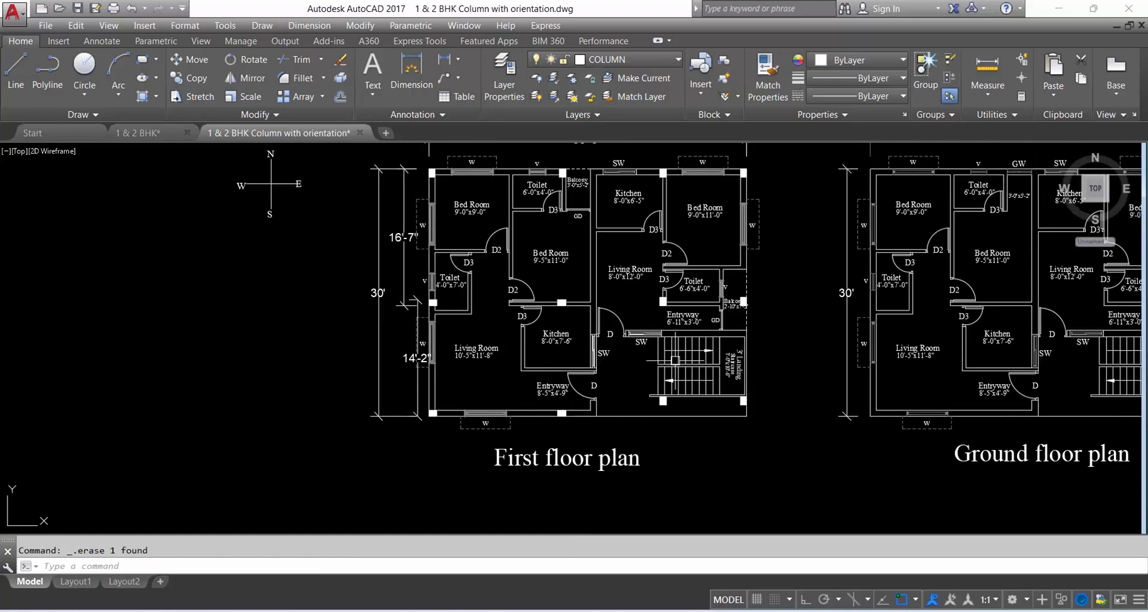
pyautogui.moveTo(779, 408); pyautogui.dragTo(728, 434, button='middle')
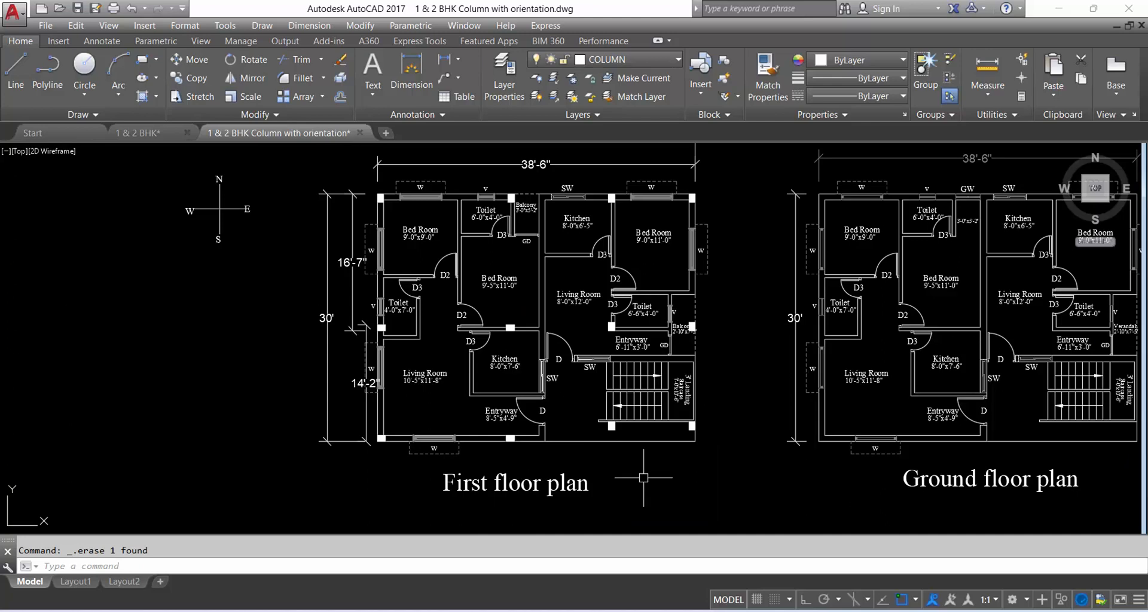
pyautogui.hotkey('ctrl', 's')
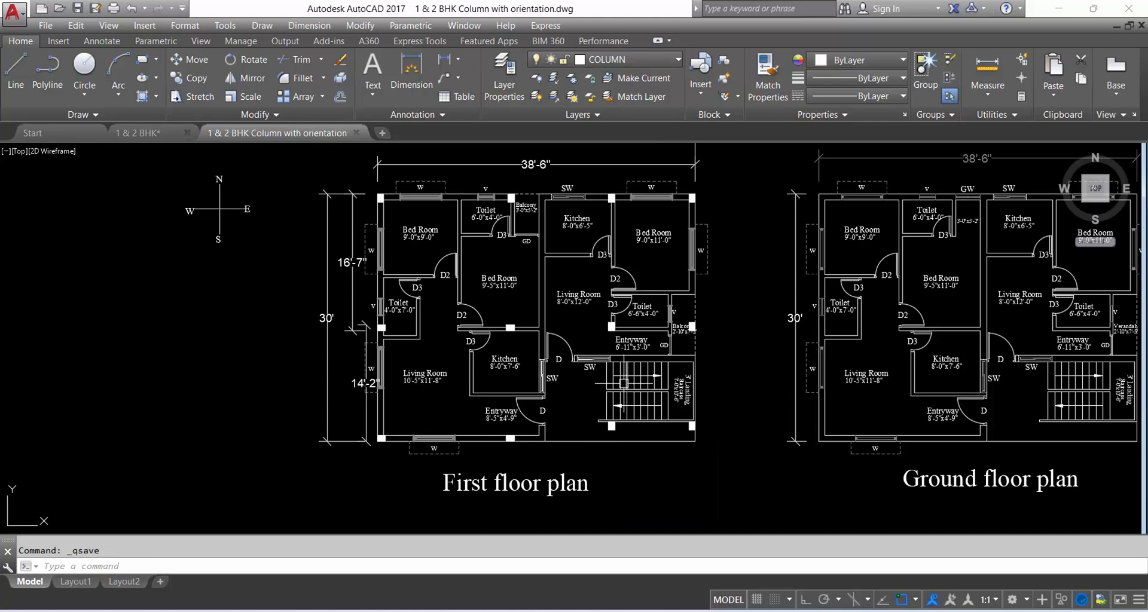
# Turn off the text layer
pyautogui.click(635, 59)
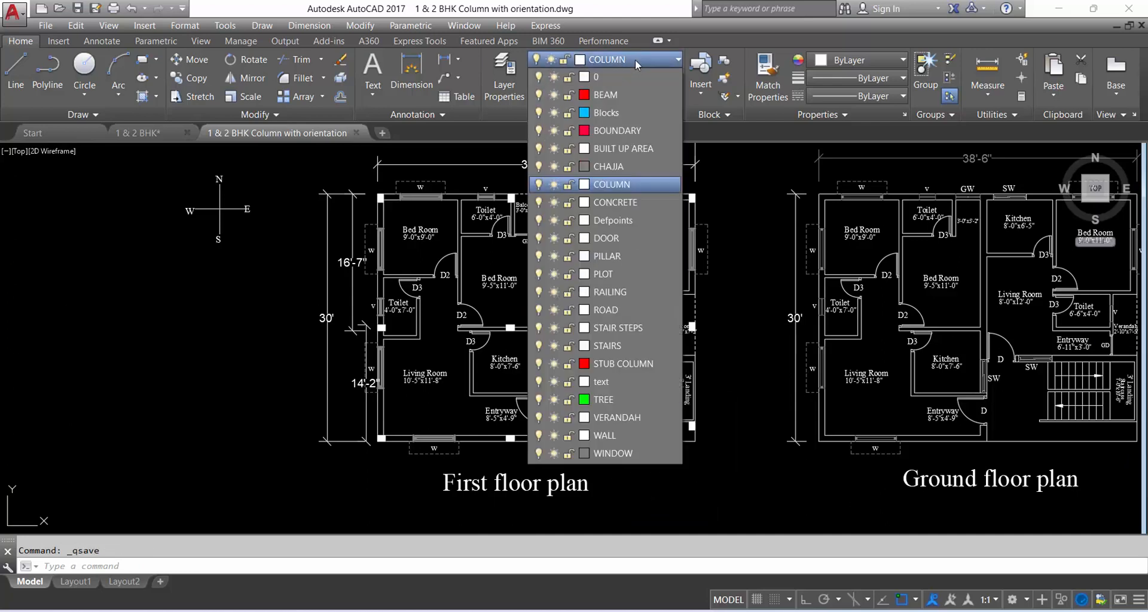
pyautogui.click(544, 382)
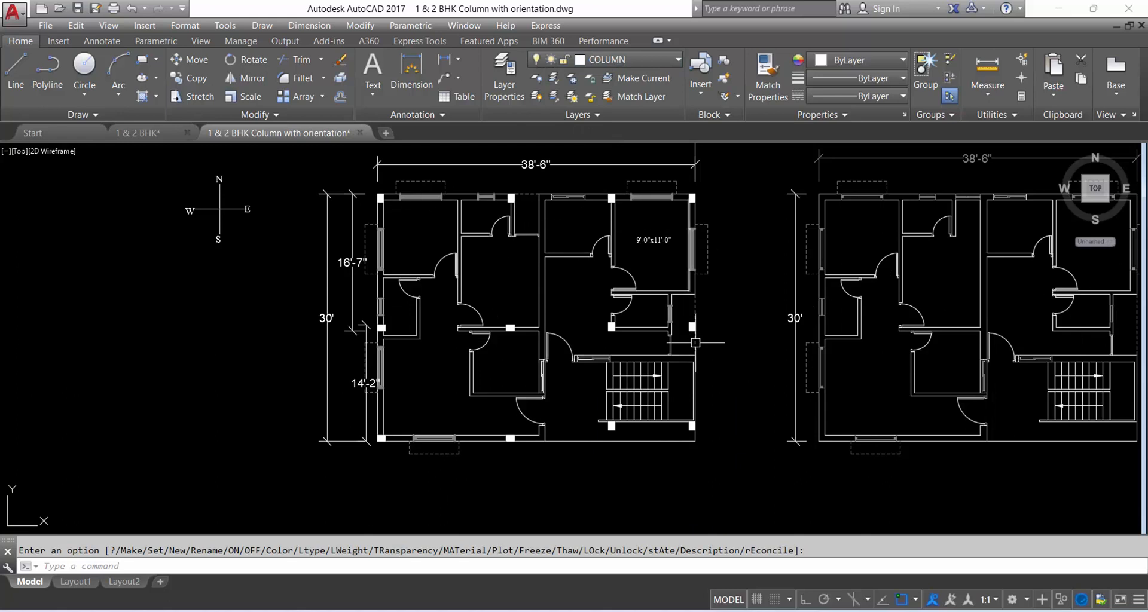
pyautogui.press('Escape')
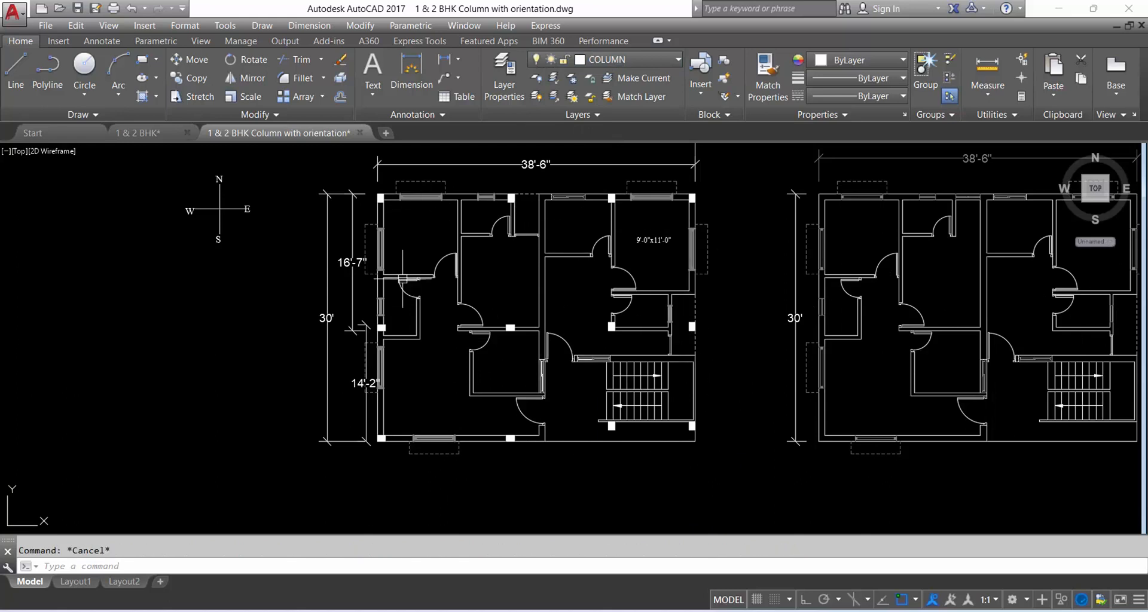
# Erase the 16'-7" and 14'-2" vertical dimensions outside the first floor plan's west wall
pyautogui.click(354, 253)
pyautogui.click(367, 406)
pyautogui.press('Delete')
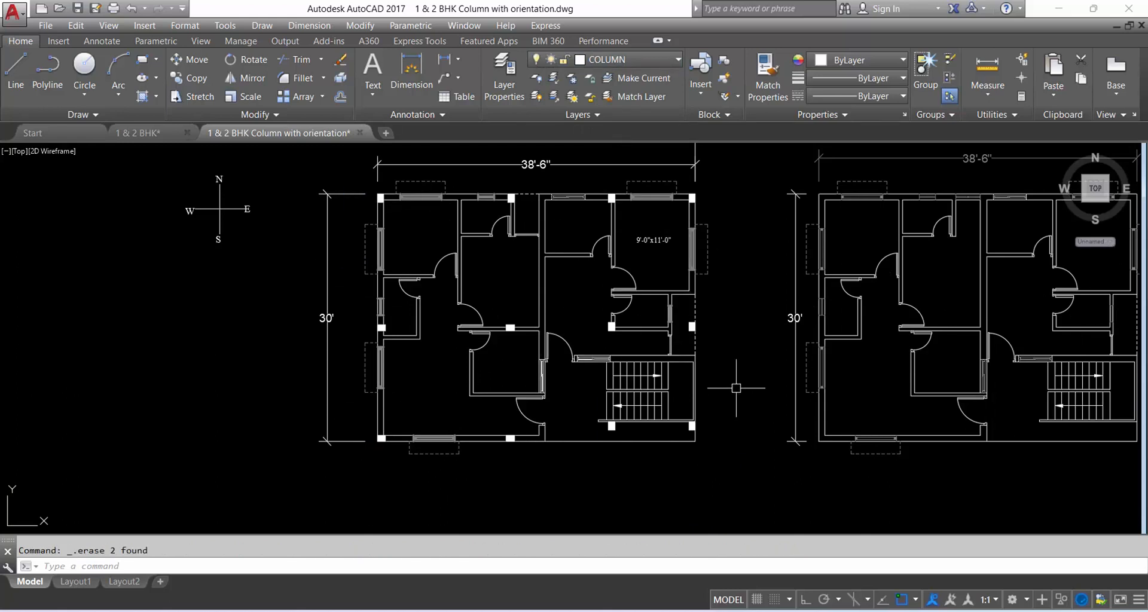
pyautogui.moveTo(736, 388); pyautogui.dragTo(617, 410, button='middle')
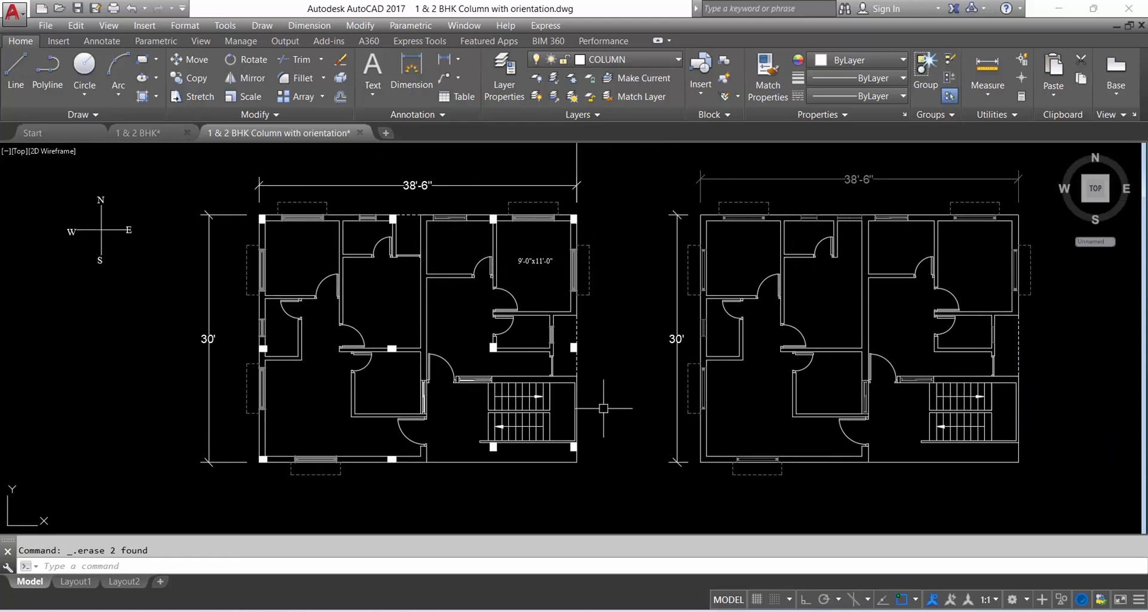
pyautogui.scroll(5, 254, 212)
pyautogui.scroll(-5, 371, 215)
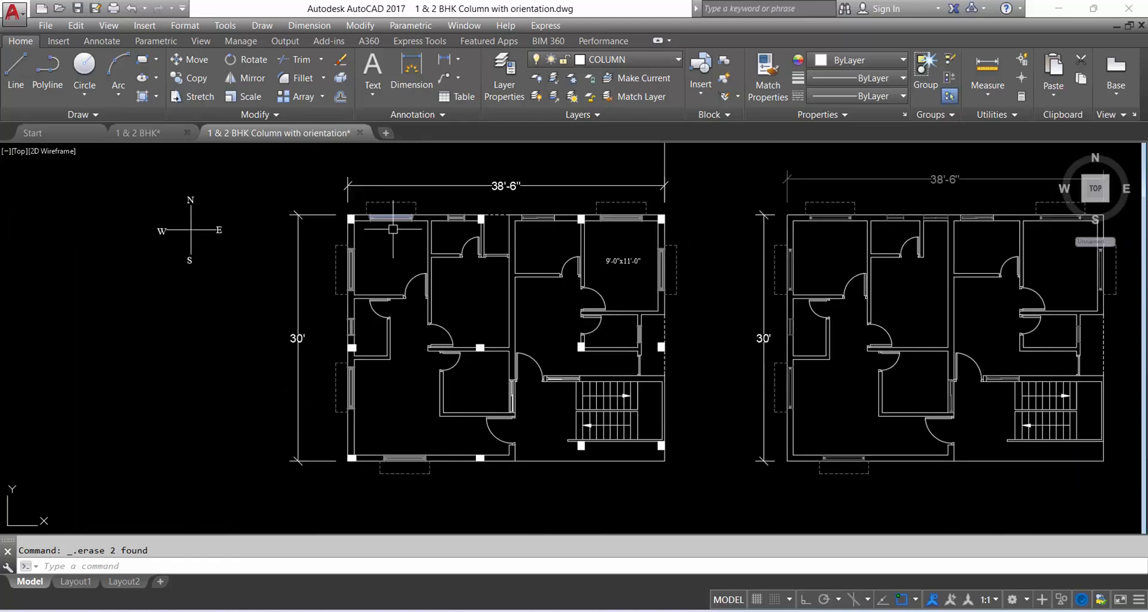
pyautogui.scroll(2, 380, 213)
pyautogui.scroll(-2, 319, 252)
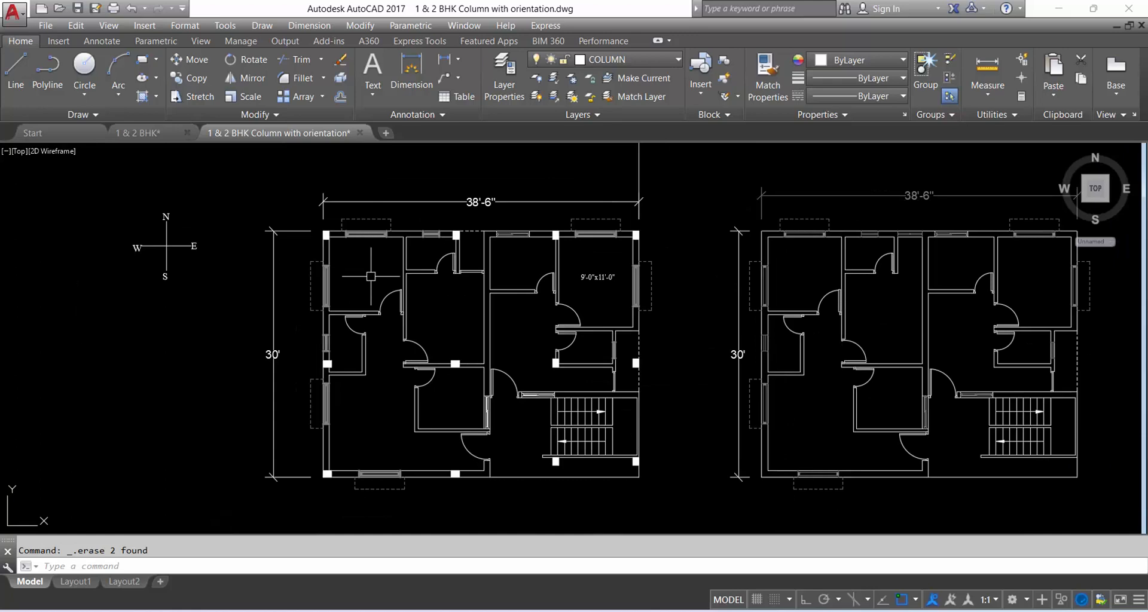
# Turn off every layer in the drawing, including the current COLUMN layer
pyautogui.click(504, 77)
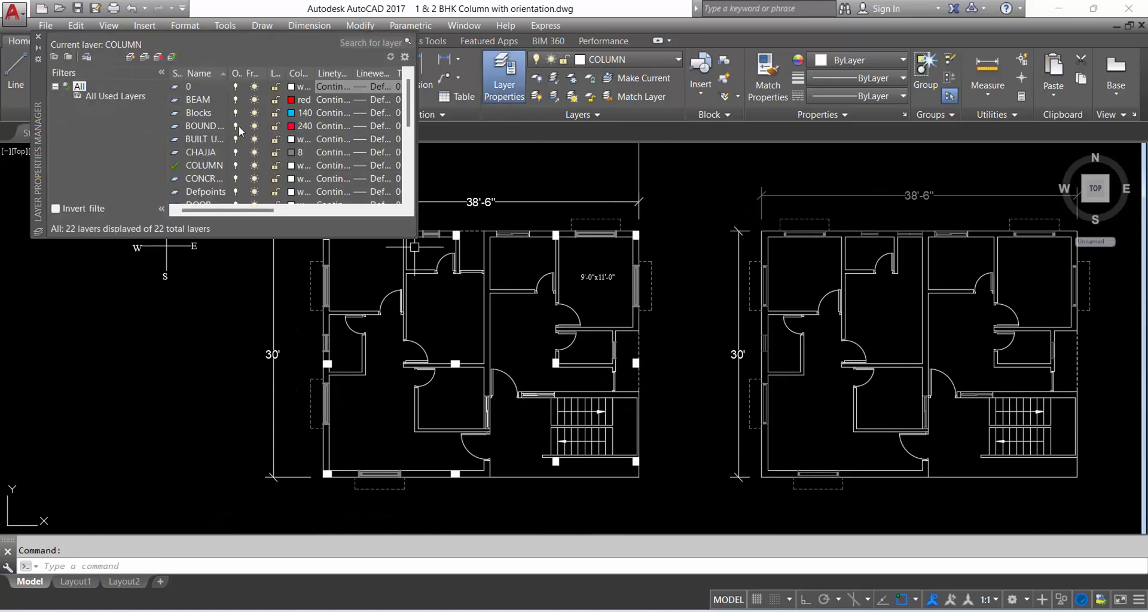
pyautogui.rightClick(239, 126)
pyautogui.click(304, 366)
pyautogui.click(235, 139)
pyautogui.click(431, 200)
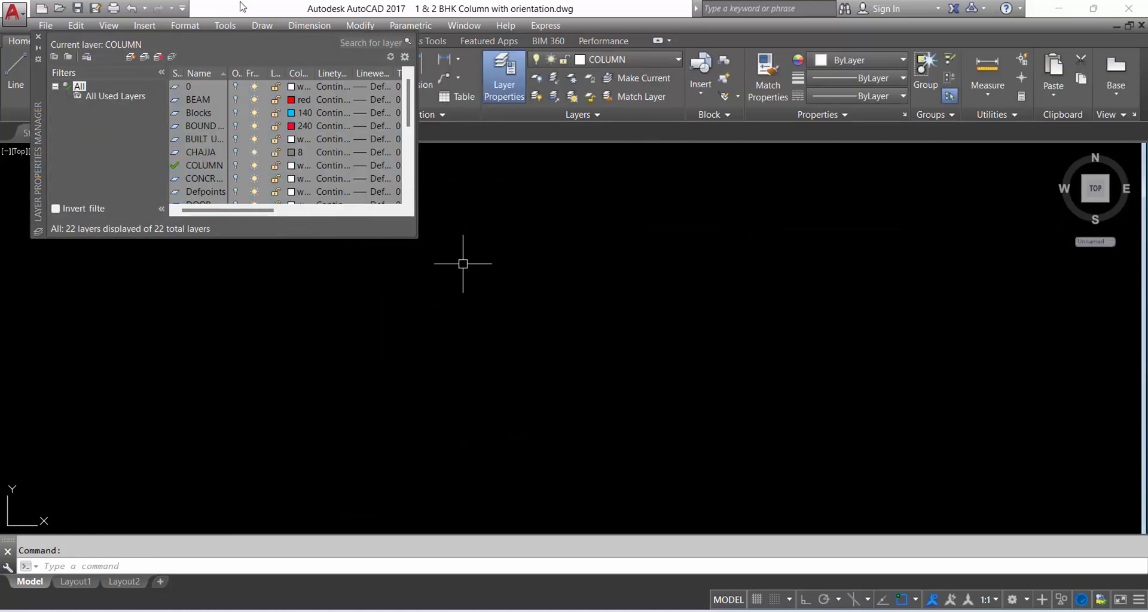
pyautogui.click(39, 33)
# Turn the WALL and COLUMN layers back on
pyautogui.click(600, 58)
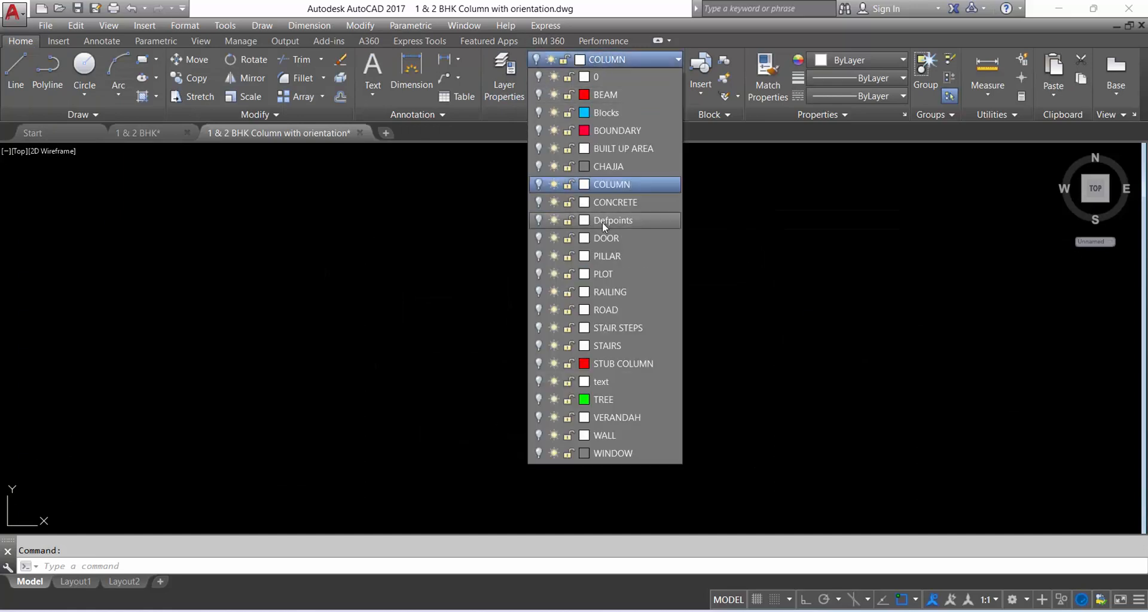
pyautogui.click(538, 436)
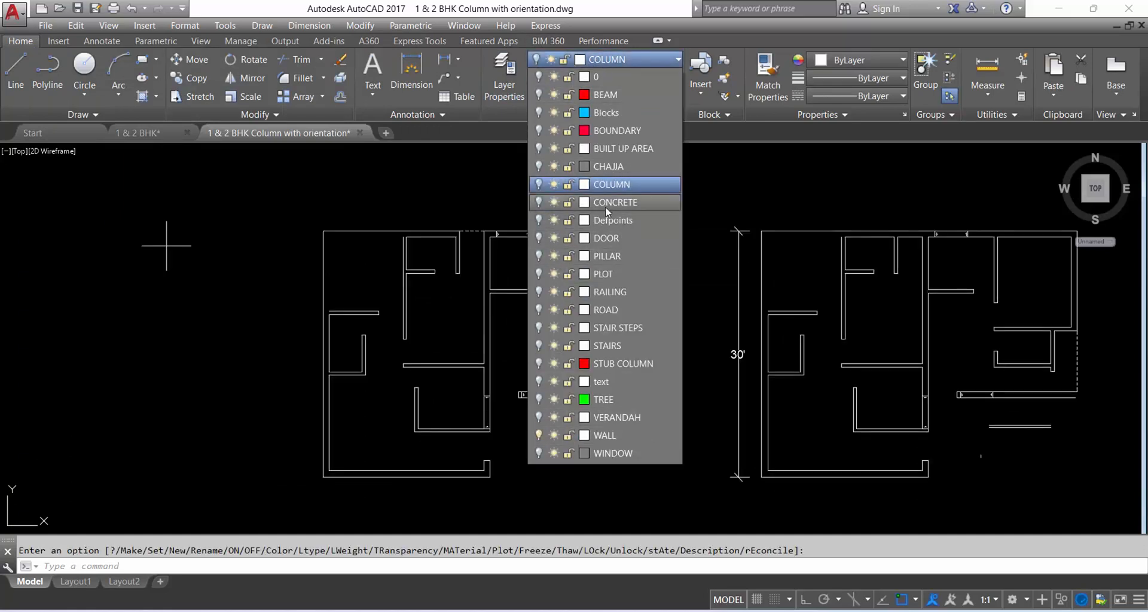
pyautogui.click(537, 184)
# Copy all twelve first floor plan columns onto the ground floor plan, matching the north-west outer wall corners, and save the drawing
pyautogui.scroll(5, 325, 235)
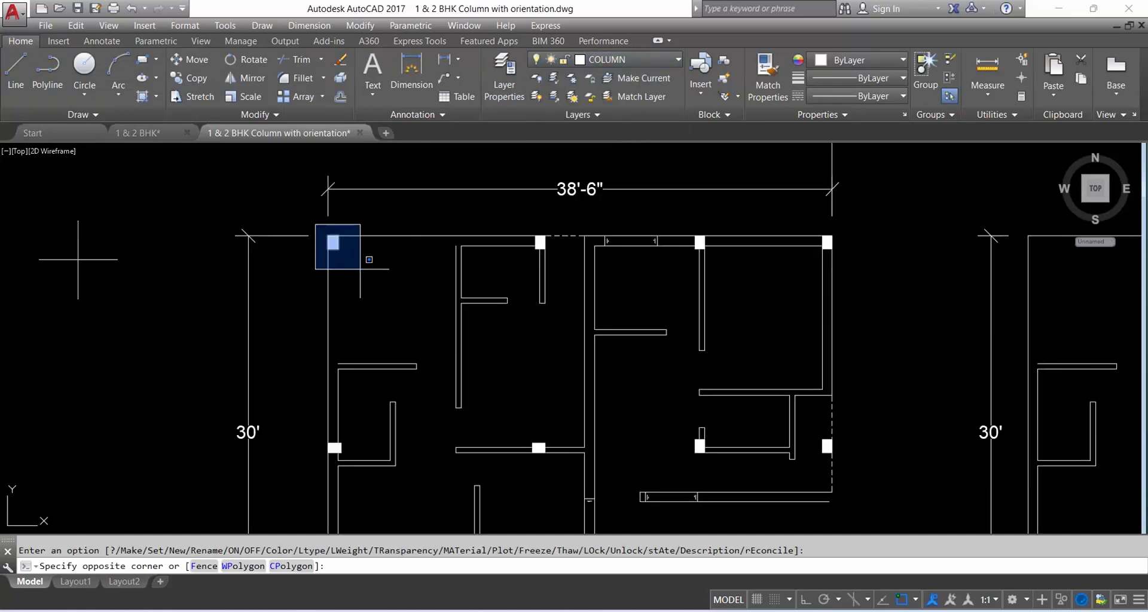
pyautogui.click(333, 242)
pyautogui.click(540, 243)
pyautogui.click(700, 242)
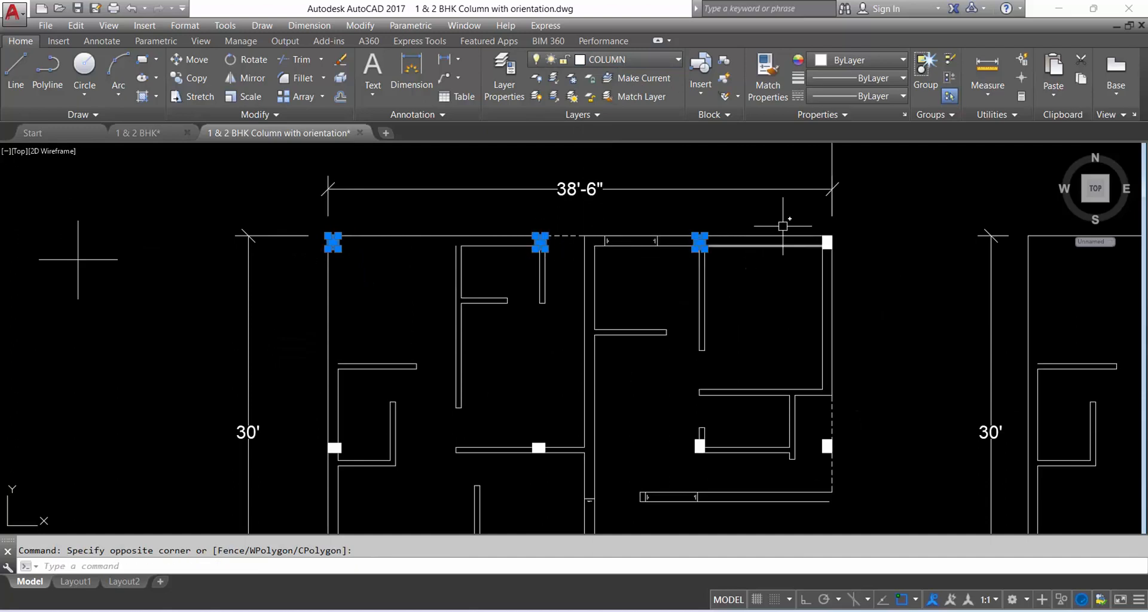
pyautogui.click(827, 242)
pyautogui.click(827, 447)
pyautogui.click(700, 447)
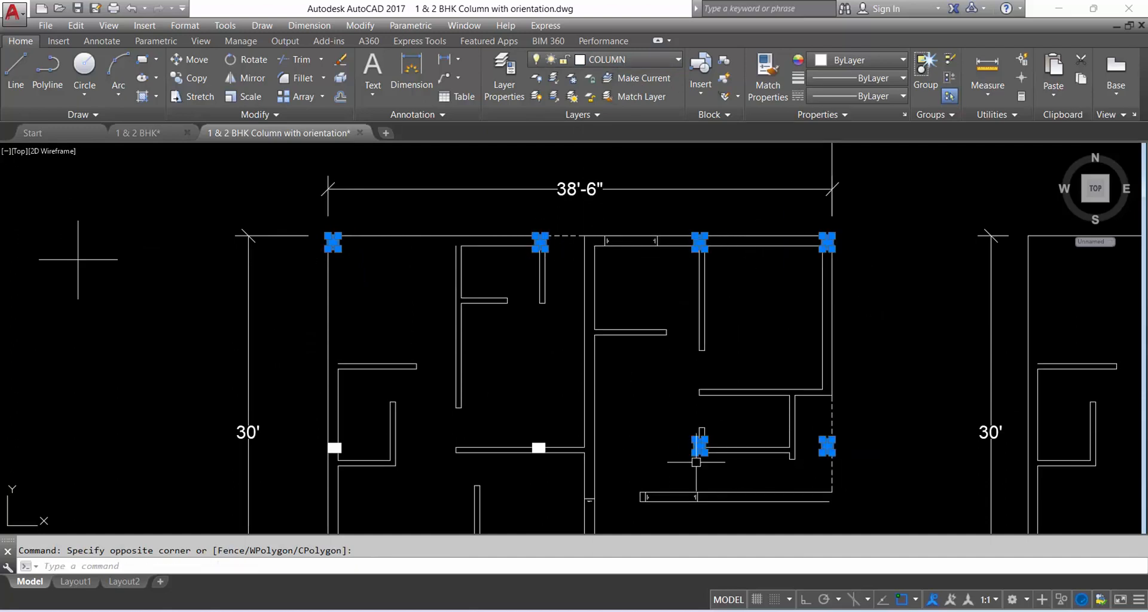
pyautogui.click(539, 448)
pyautogui.click(290, 431)
pyautogui.click(362, 457)
pyautogui.scroll(-3, 363, 333)
pyautogui.scroll(3, 368, 439)
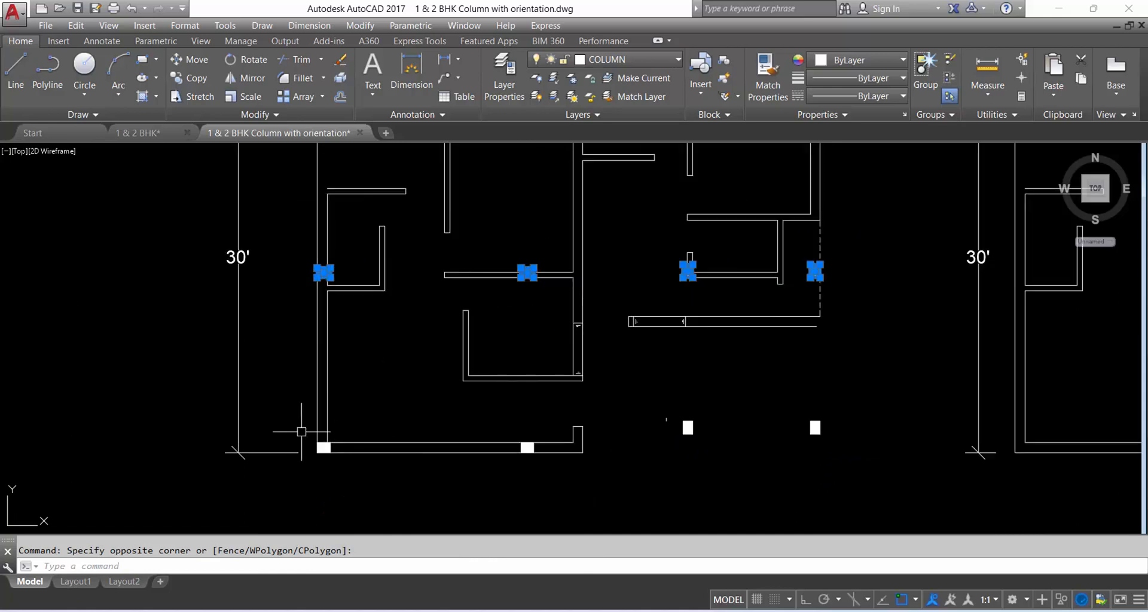
pyautogui.click(302, 431)
pyautogui.click(362, 475)
pyautogui.click(433, 418)
pyautogui.click(566, 495)
pyautogui.click(683, 392)
pyautogui.click(849, 464)
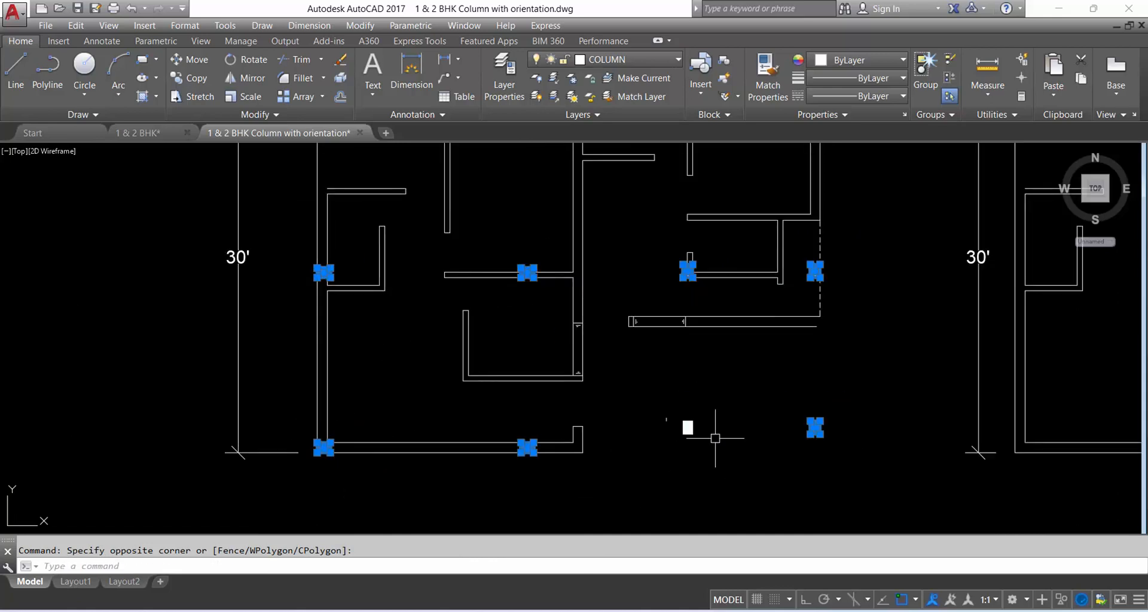
pyautogui.click(680, 412)
pyautogui.click(718, 464)
pyautogui.scroll(-4, 721, 407)
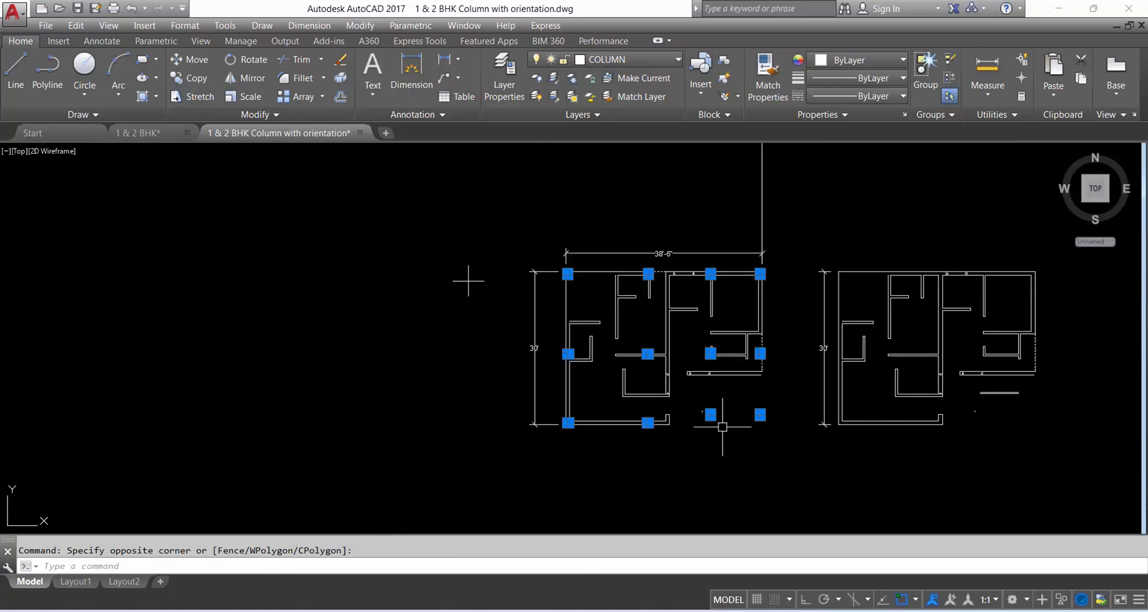
pyautogui.press('Return')
pyautogui.scroll(5, 578, 267)
pyautogui.click(526, 283)
pyautogui.scroll(-4, 390, 285)
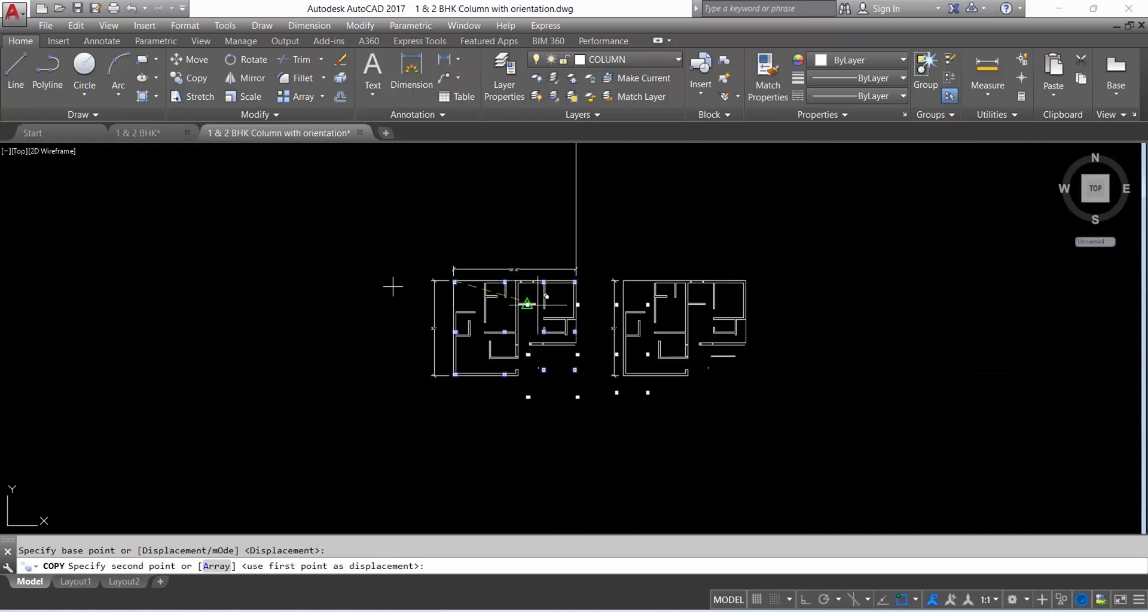
pyautogui.scroll(5, 662, 297)
pyautogui.click(465, 287)
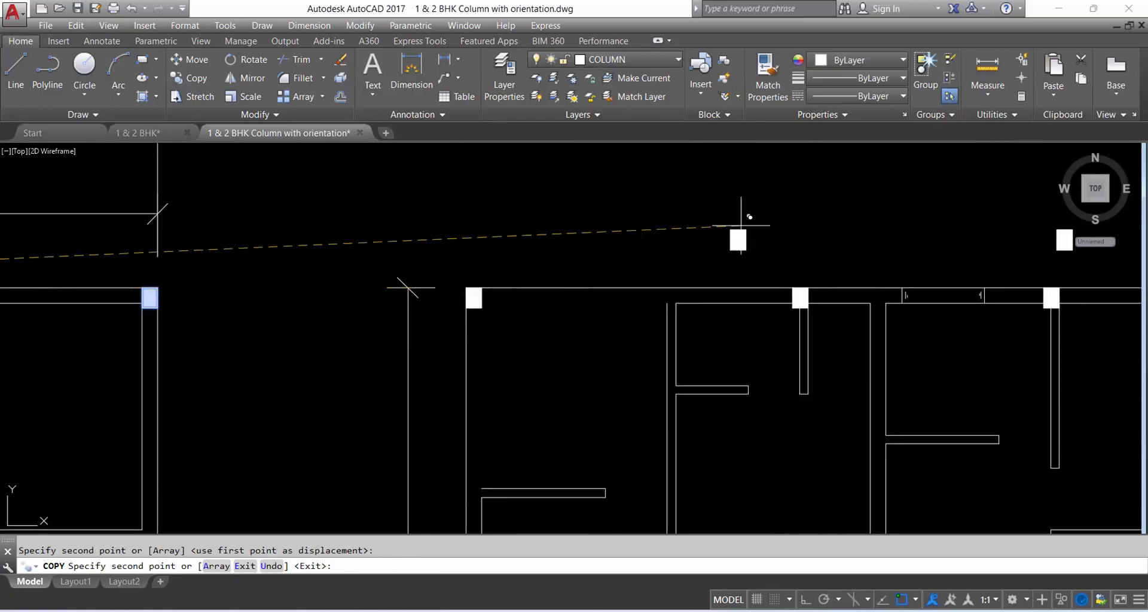
pyautogui.scroll(-5, 661, 329)
pyautogui.press('Escape')
pyautogui.hotkey('ctrl', 's')
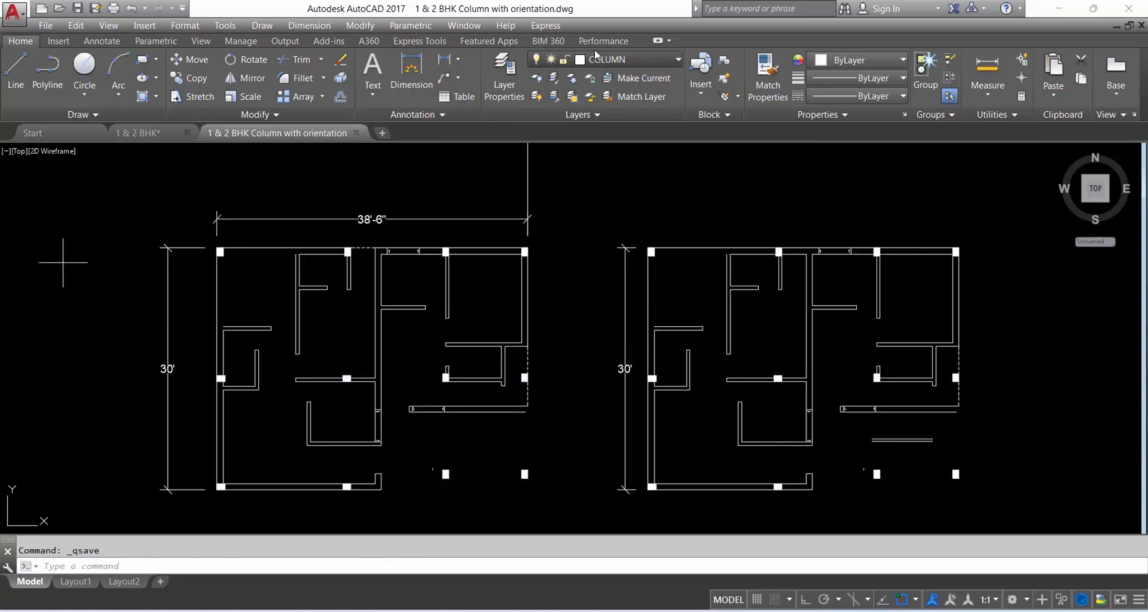
# Turn all the drawing's layers back on
pyautogui.click(504, 78)
pyautogui.rightClick(260, 139)
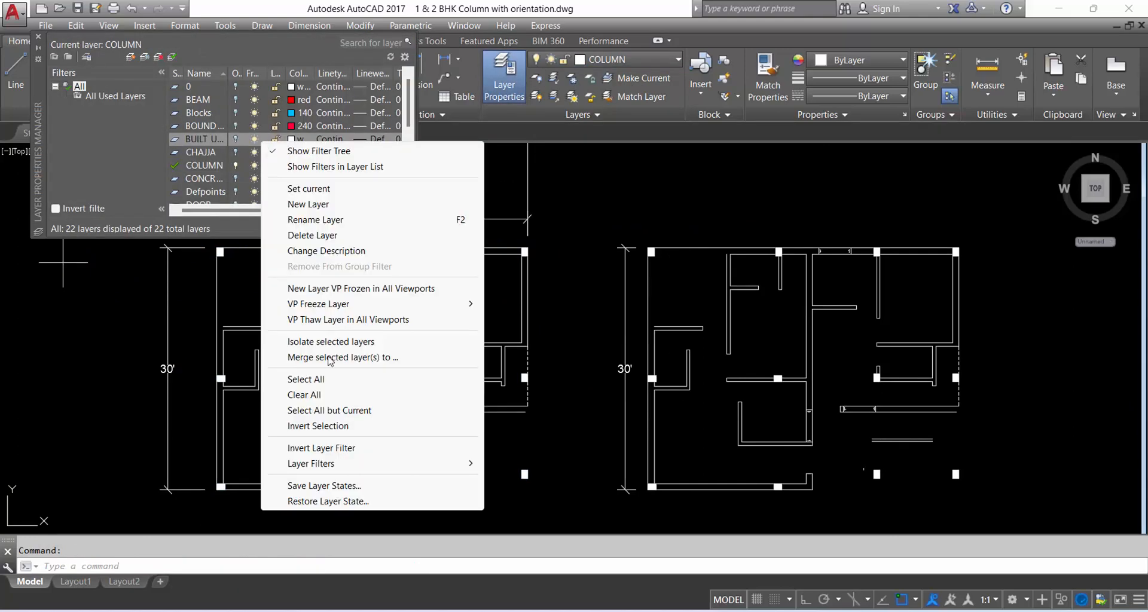
pyautogui.click(317, 379)
pyautogui.click(236, 113)
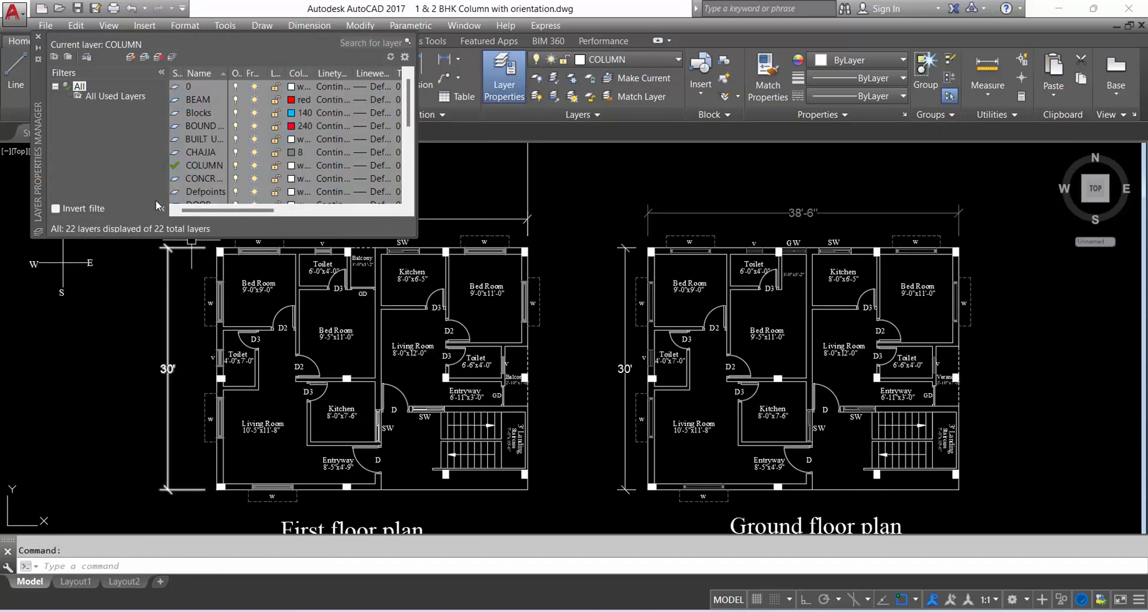
pyautogui.click(38, 37)
# Erase the long vertical line extending north from the first floor plan's east wall
pyautogui.scroll(2, 998, 425)
pyautogui.scroll(-2, 787, 393)
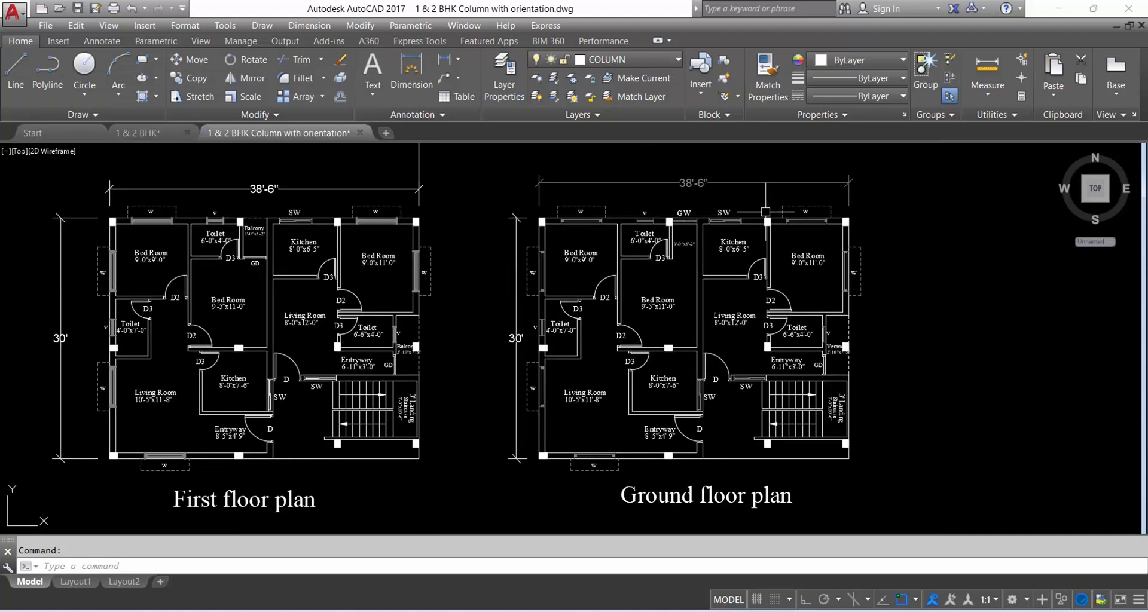
pyautogui.scroll(2, 835, 407)
pyautogui.scroll(-2, 882, 413)
pyautogui.moveTo(570, 399); pyautogui.dragTo(634, 392, button='middle')
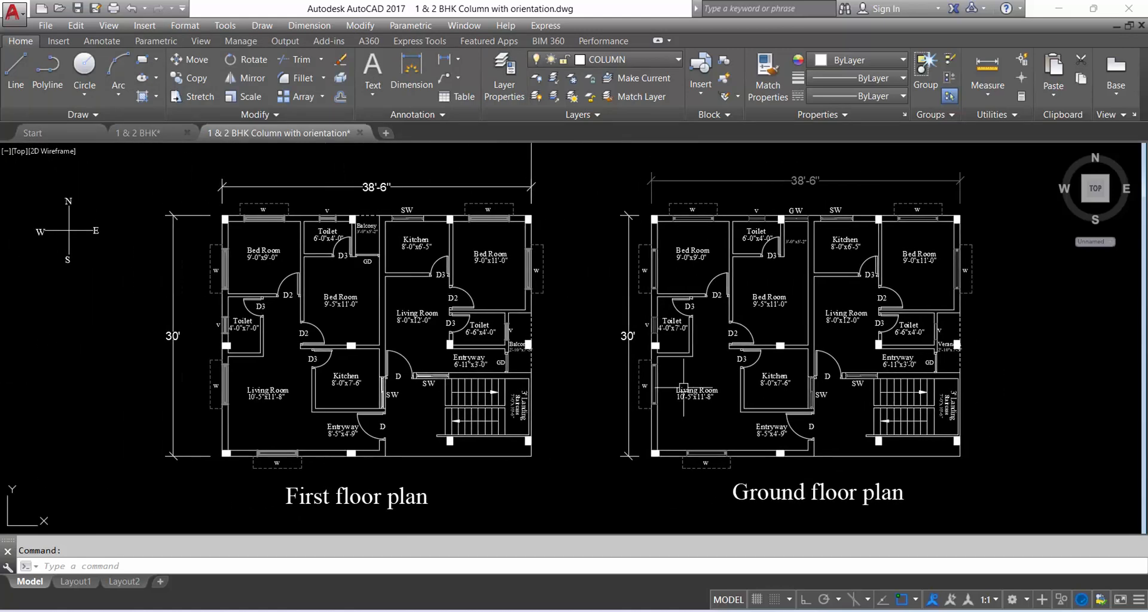
pyautogui.scroll(-2, 585, 257)
pyautogui.click(583, 257)
pyautogui.press('Delete')
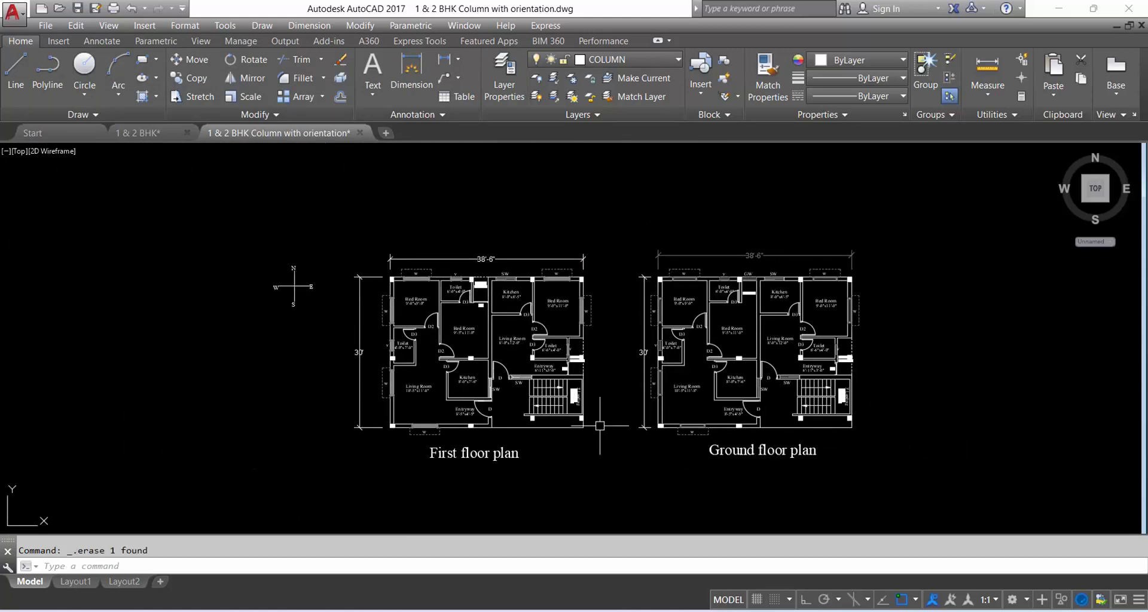
pyautogui.scroll(2, 595, 400)
pyautogui.moveTo(310, 325); pyautogui.dragTo(425, 323, button='middle')
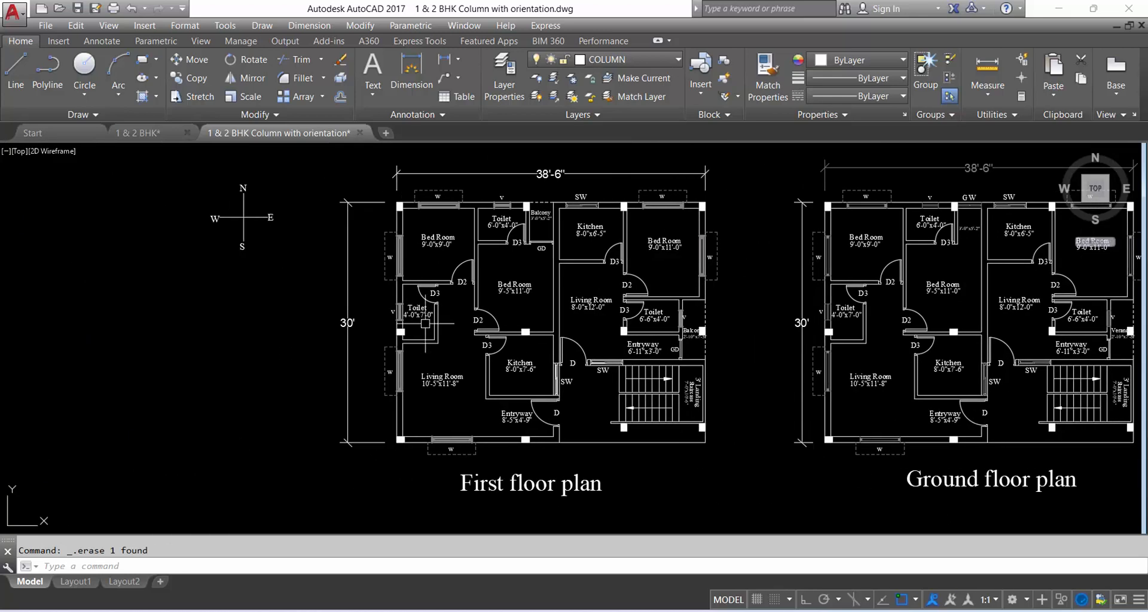